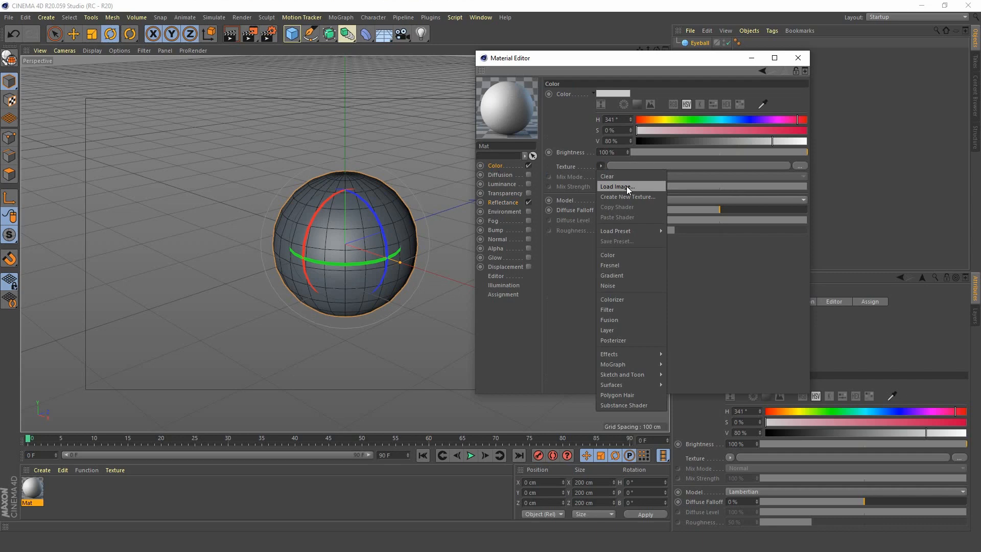
Load eye_l.jpg as the material's color texture without copying it to the project, and apply the material to the eyeball sphere.
click(627, 186)
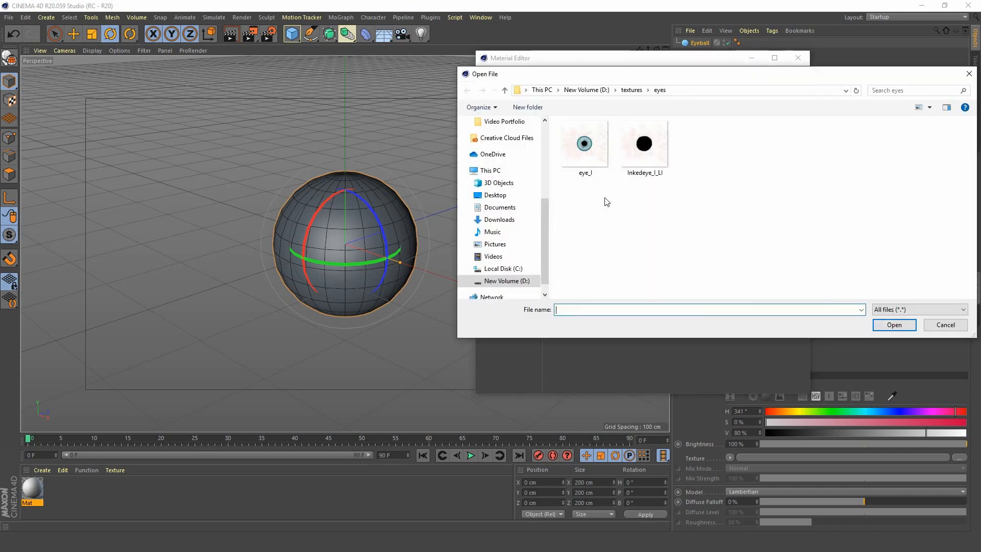
double_click(592, 151)
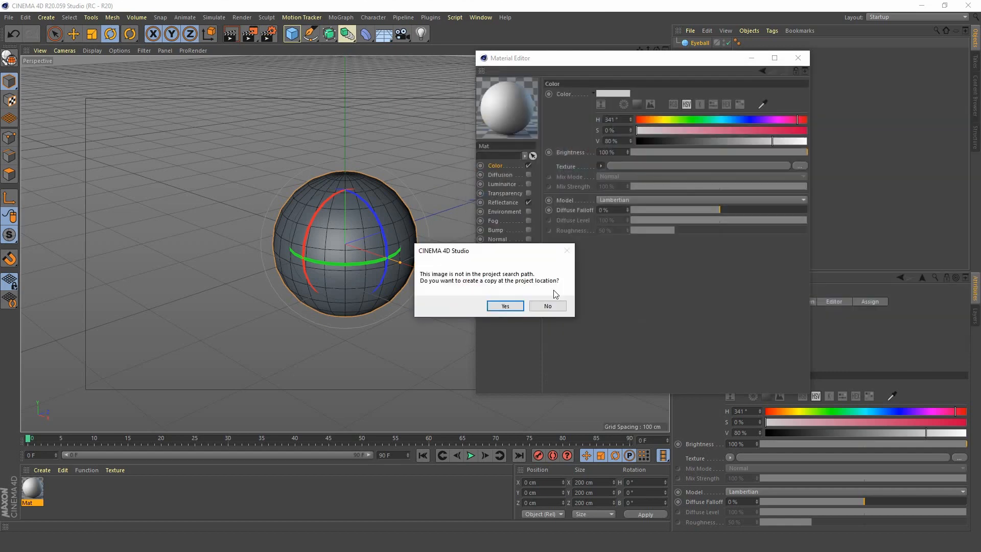
click(554, 306)
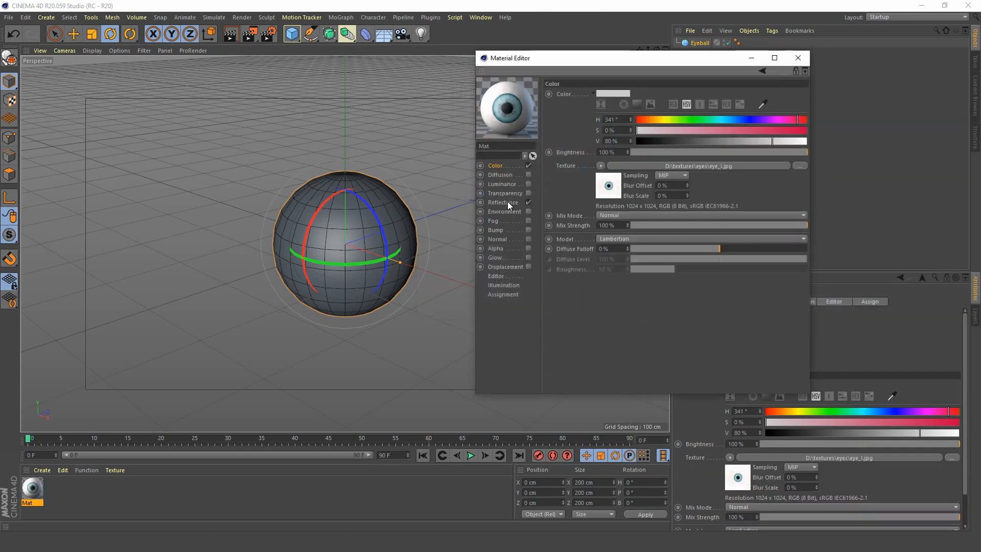
drag(32, 489, 199, 300)
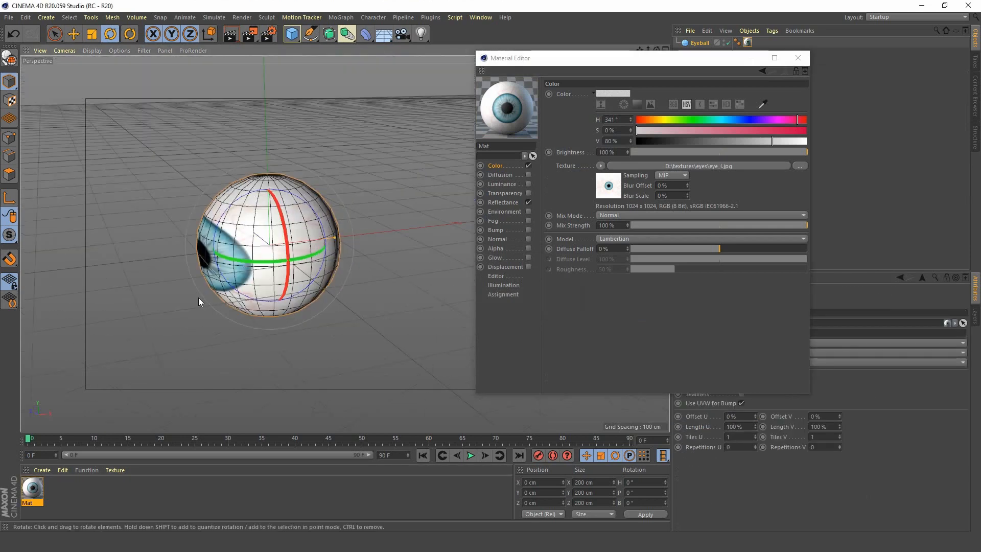
Turn on the interactive render region and frame it around the textured eyeball, with the iris facing the view.
alt+middle_drag(199, 300, 353, 244)
alt+drag(353, 247, 287, 204)
drag(250, 33, 310, 256)
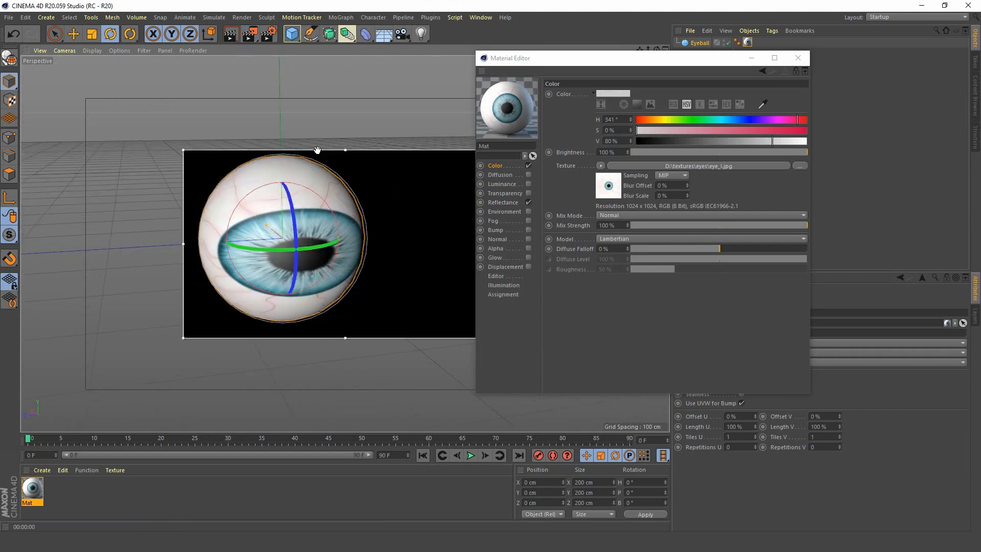
drag(267, 150, 227, 148)
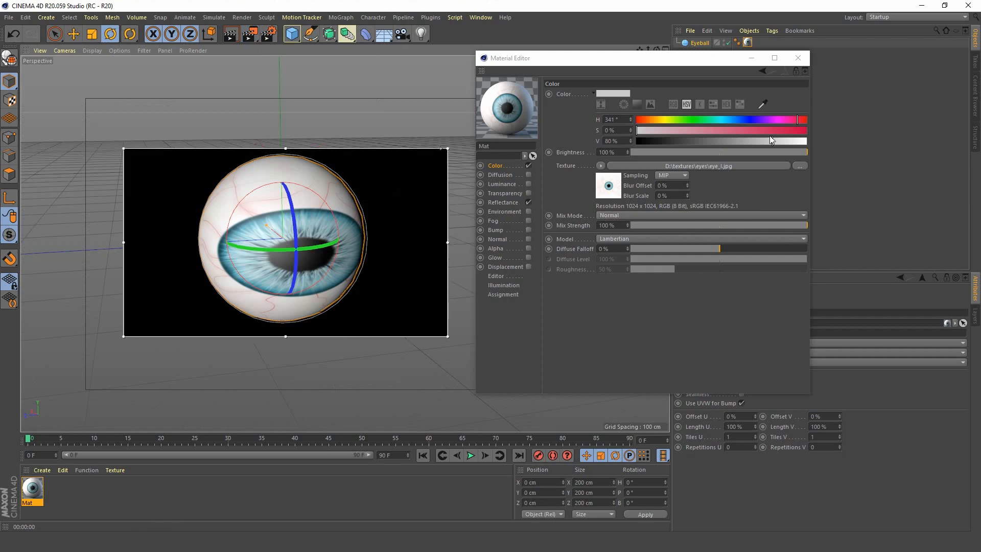
click(854, 129)
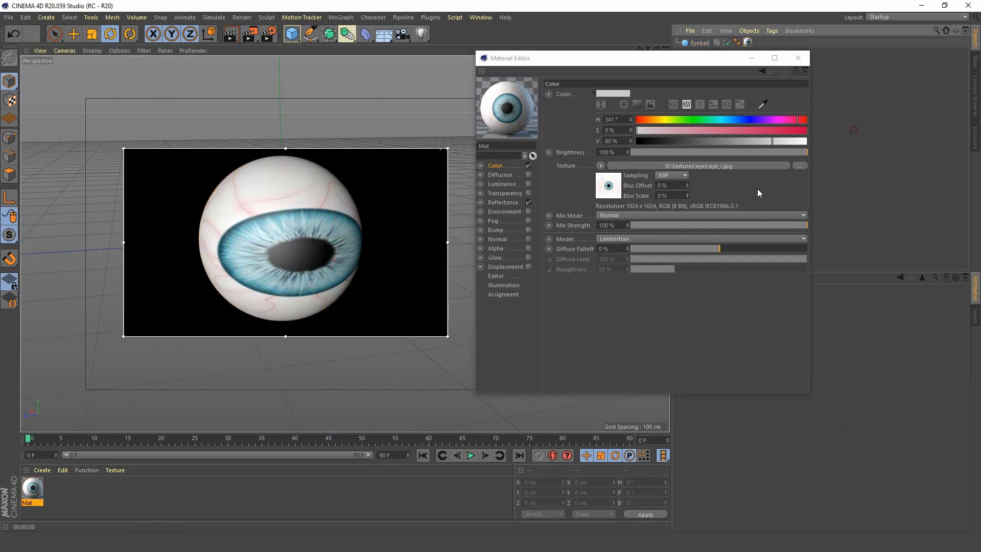
Add a Beckmann reflectance layer to the eye material, set its layer color brightness to 51%, and close the material editor.
click(505, 202)
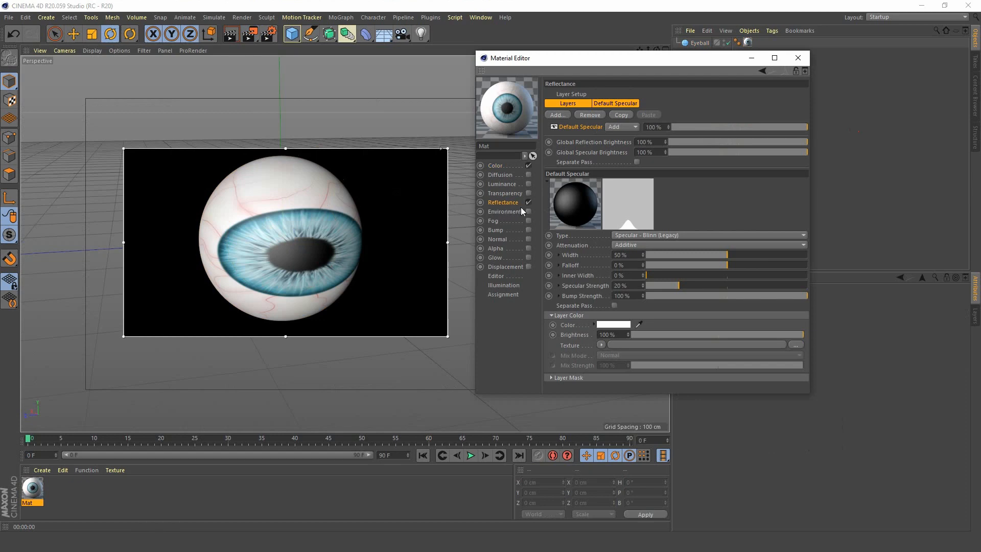
click(558, 115)
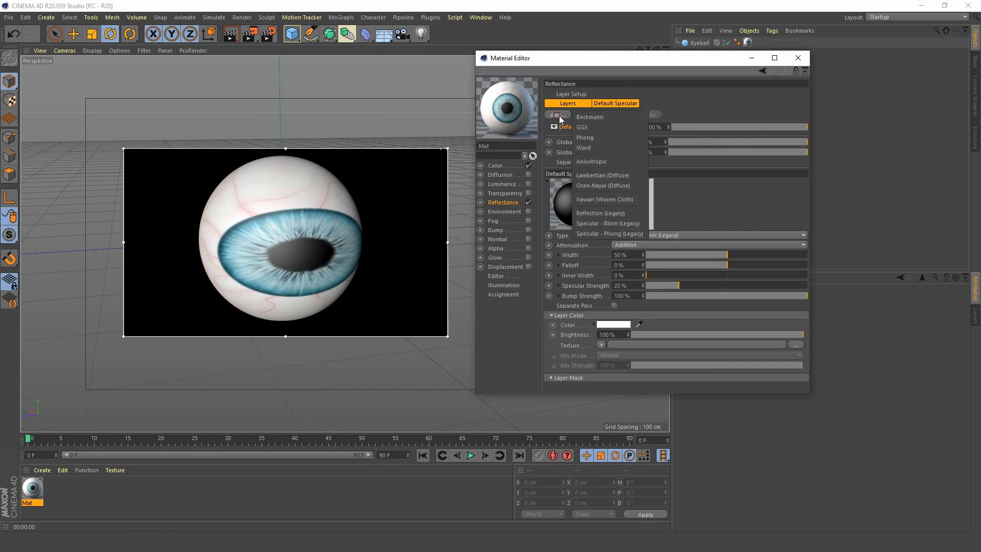
click(608, 117)
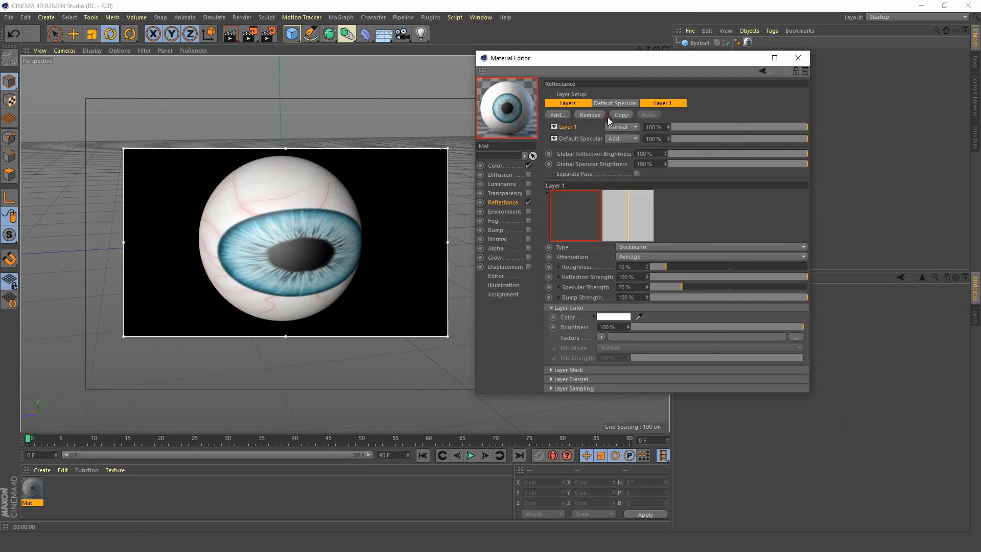
click(718, 327)
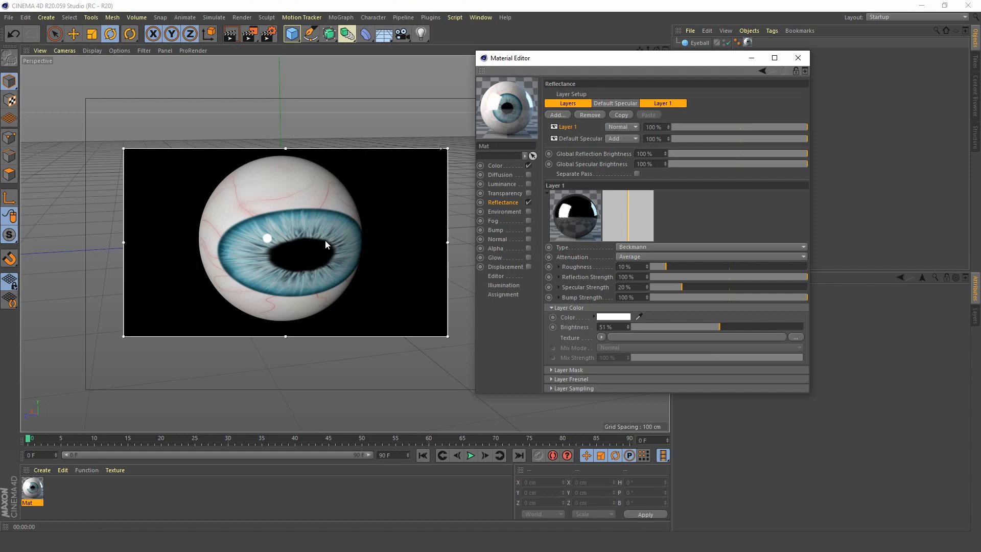
click(798, 58)
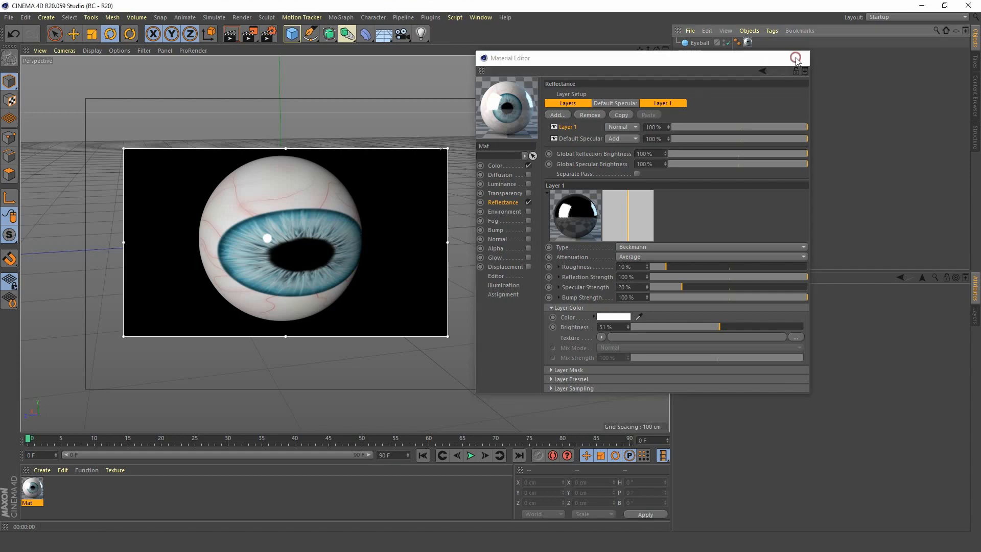
Select the Eyeball object and turn off the interactive render region.
click(748, 44)
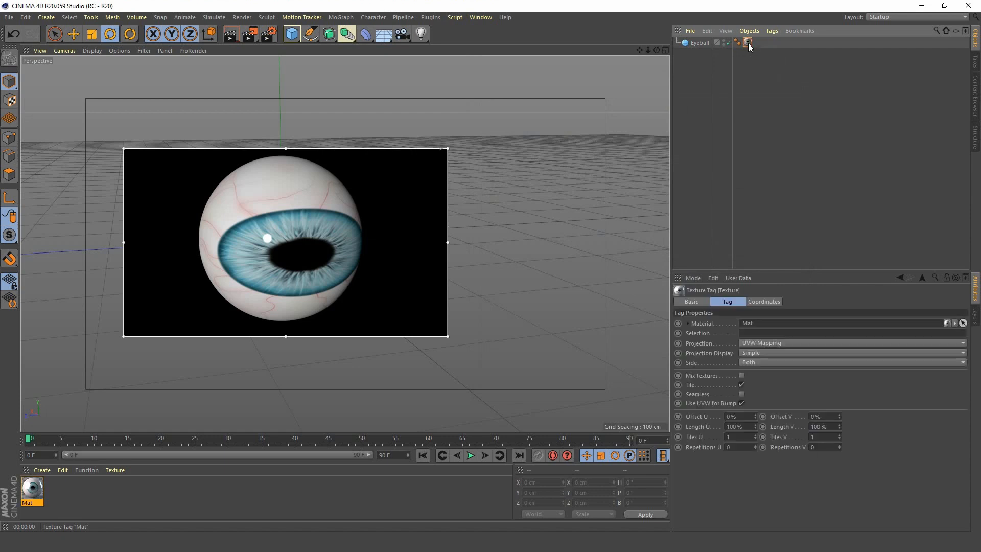
click(700, 44)
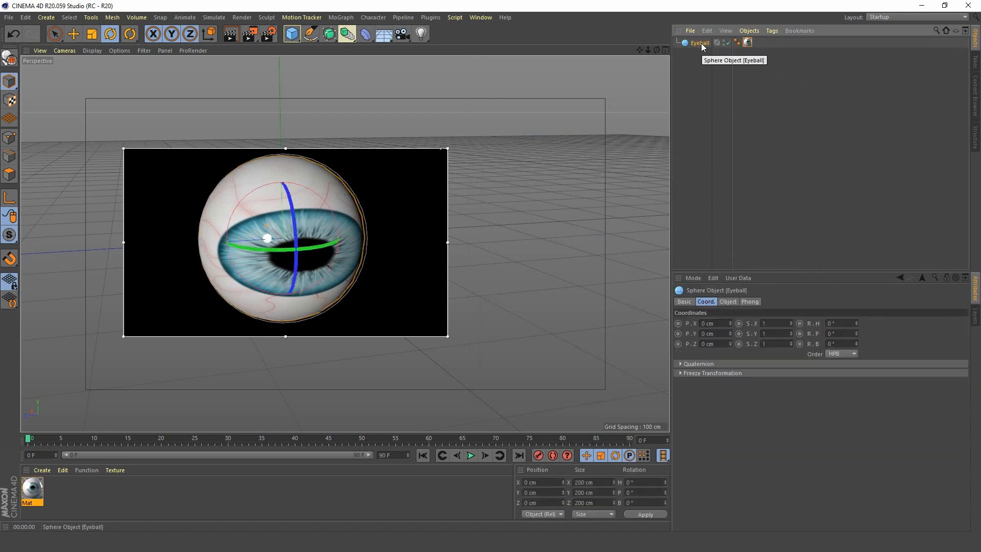
click(250, 34)
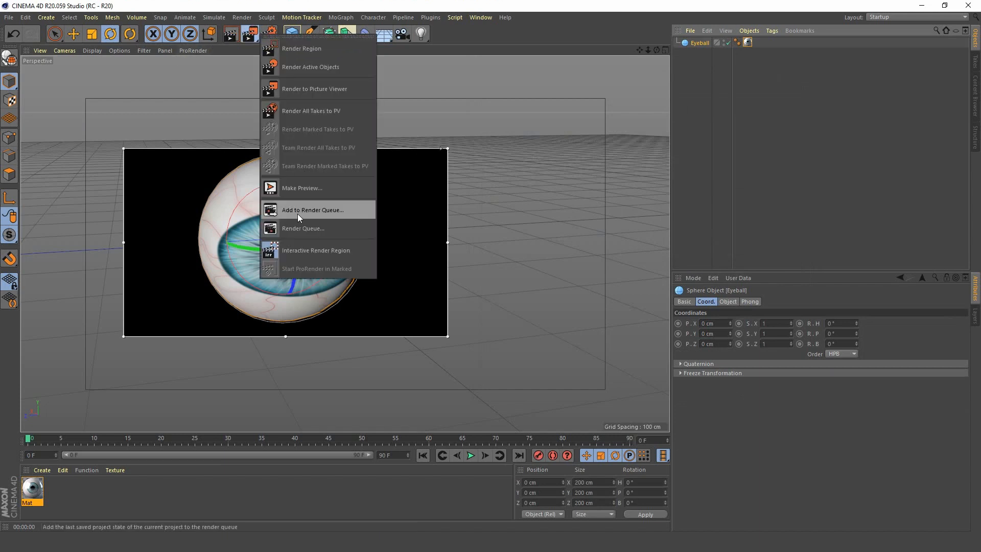
click(307, 249)
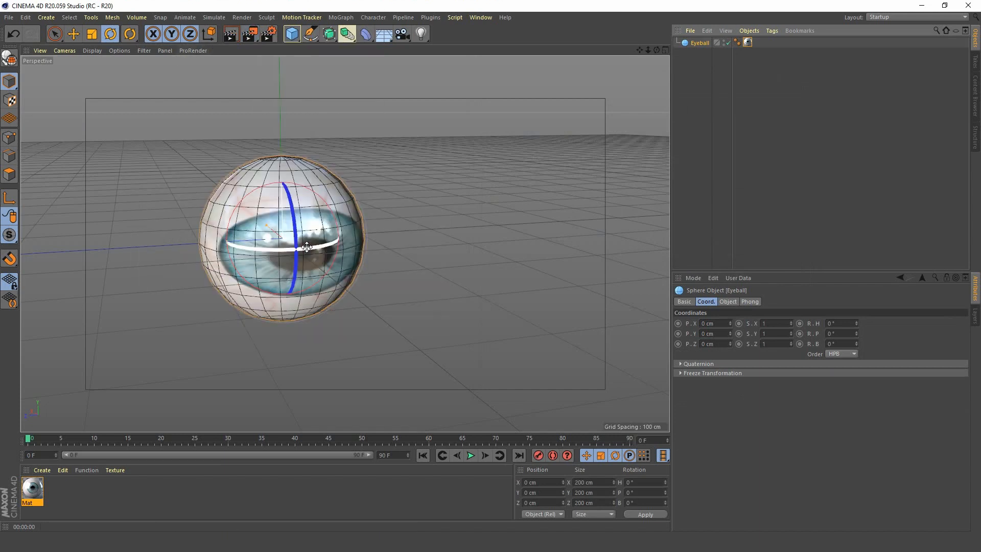
In texture mode, scale the eyeball's texture along Z to about 39 cm and render the view to check it.
click(11, 103)
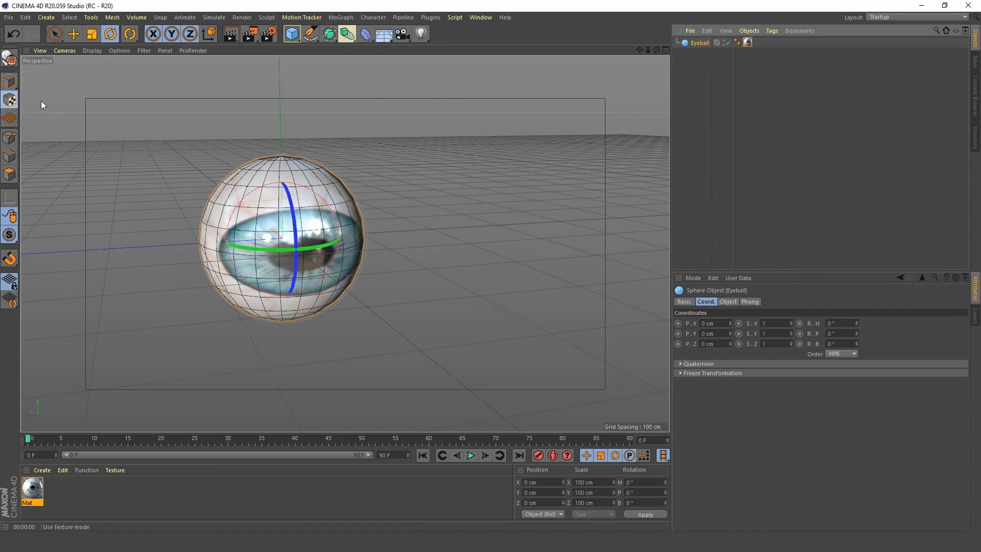
click(92, 35)
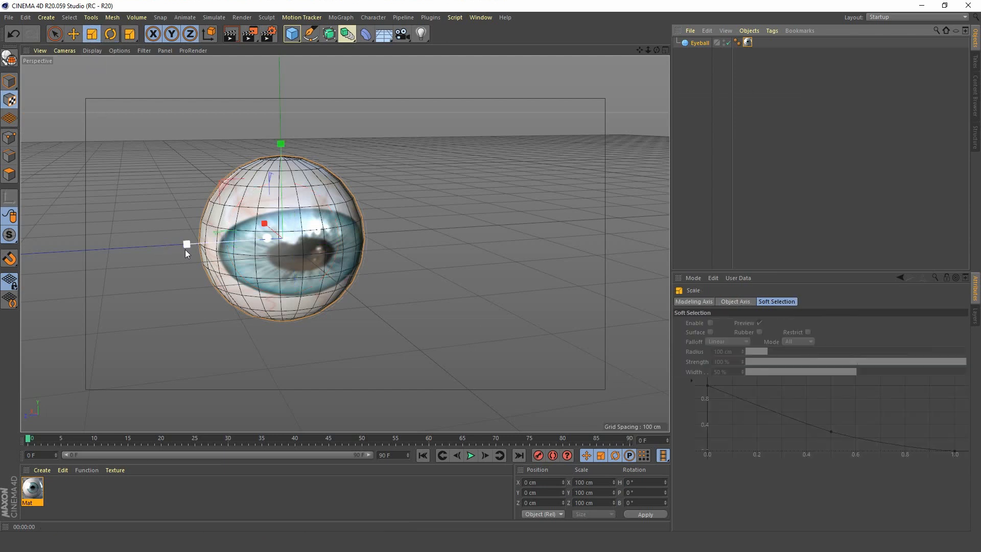
drag(186, 247, 247, 243)
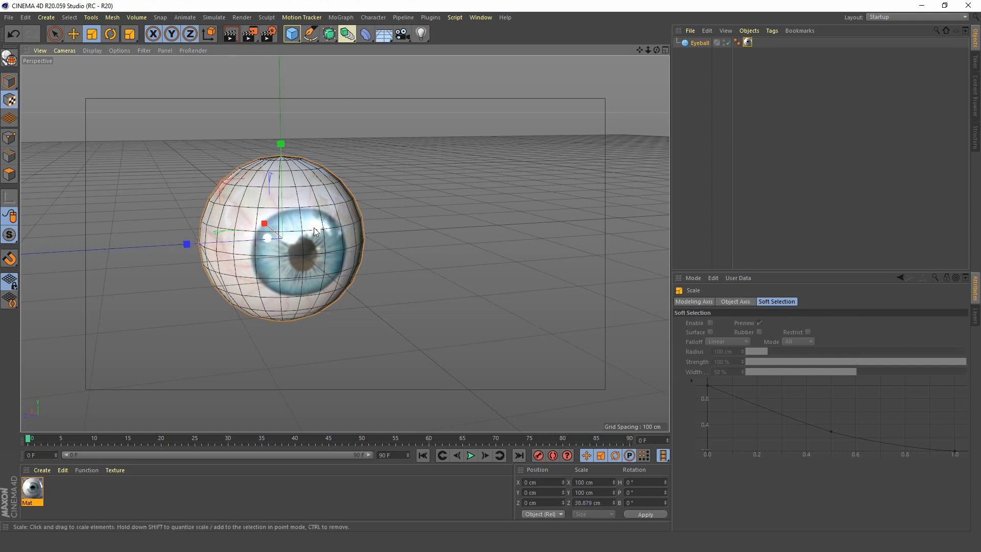
alt+drag(296, 268, 312, 261)
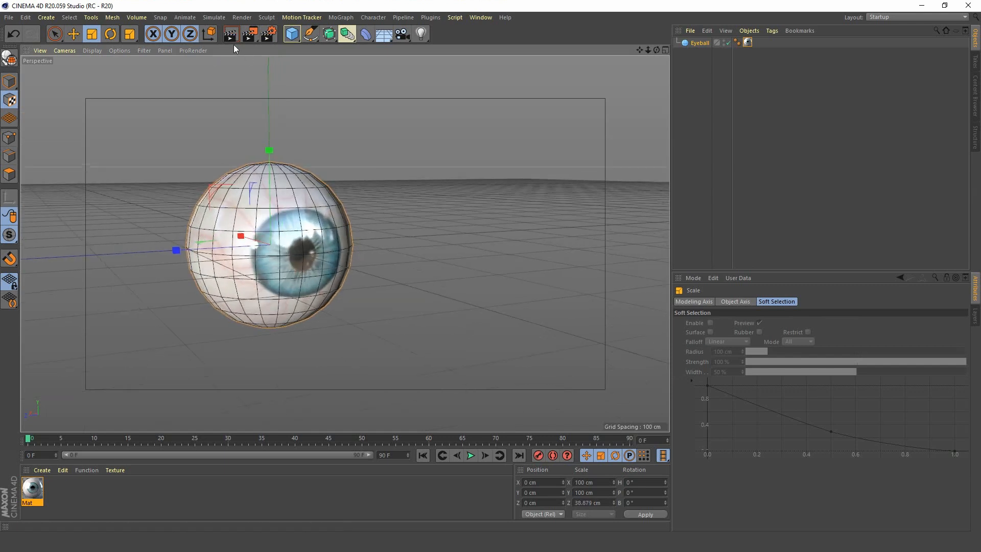
click(231, 34)
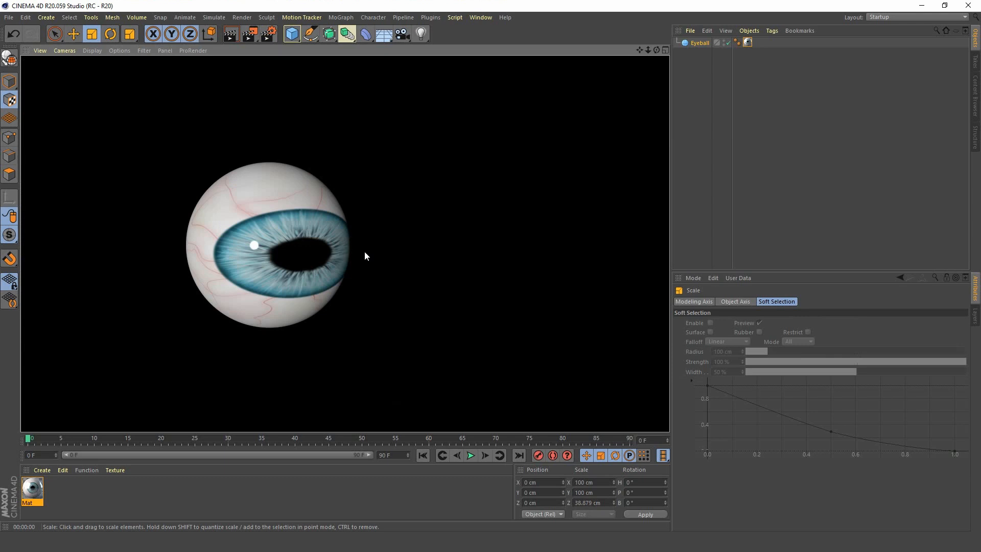
click(701, 88)
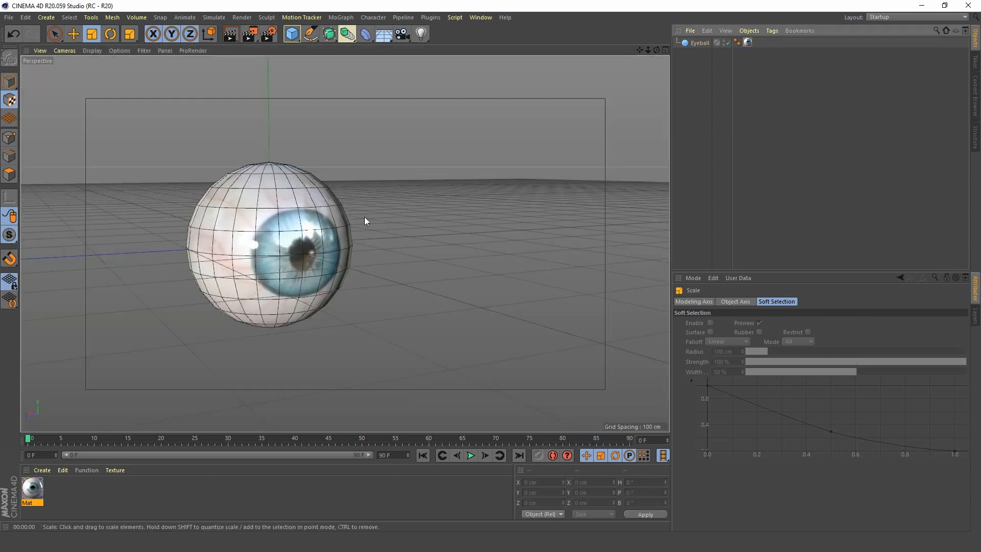
Set the eyeball texture tag's projection to Spherical and render the view to check the iris.
click(748, 42)
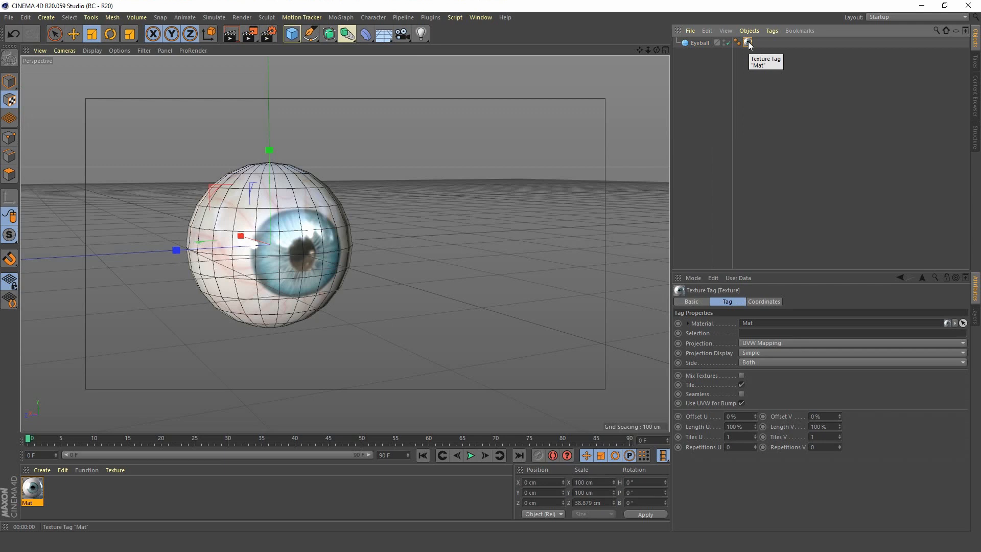
click(781, 341)
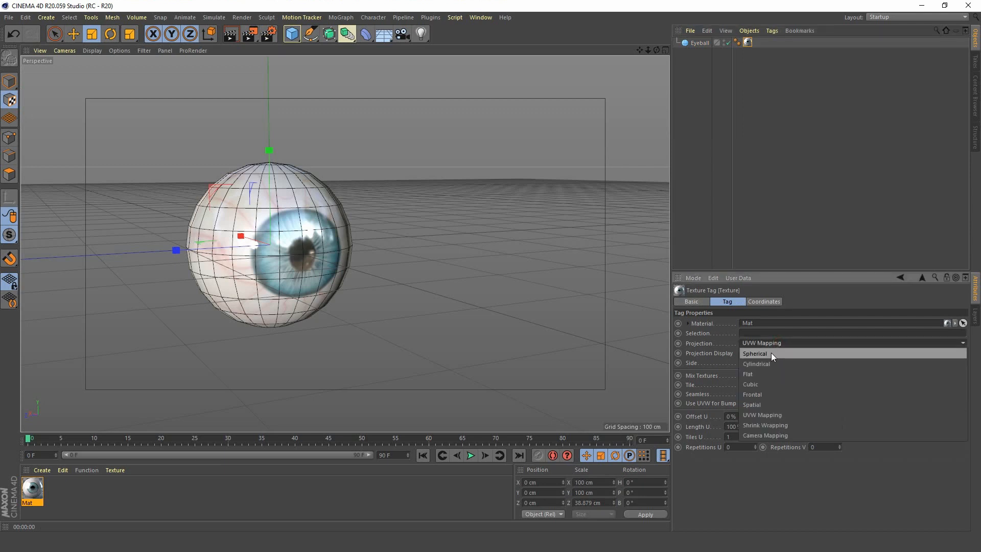
click(771, 353)
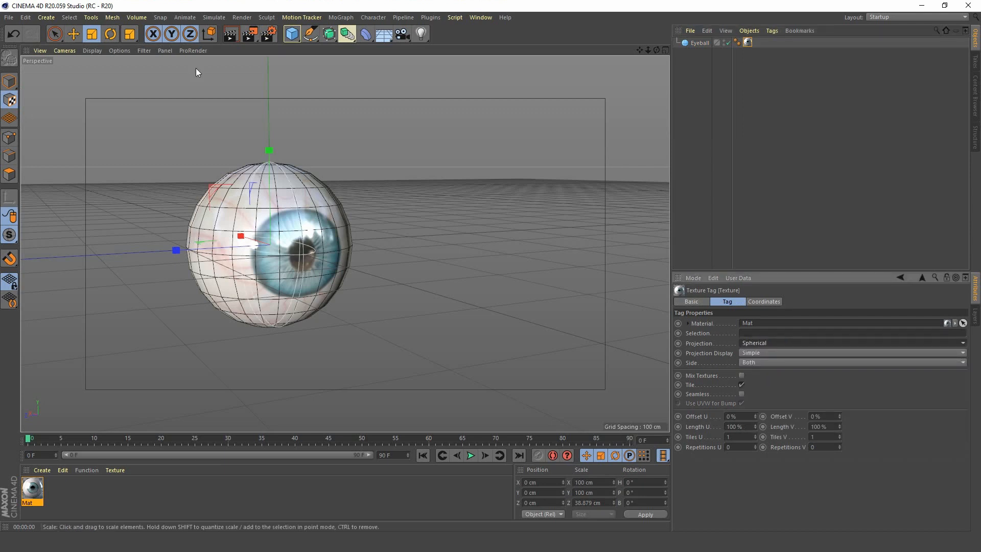
click(229, 36)
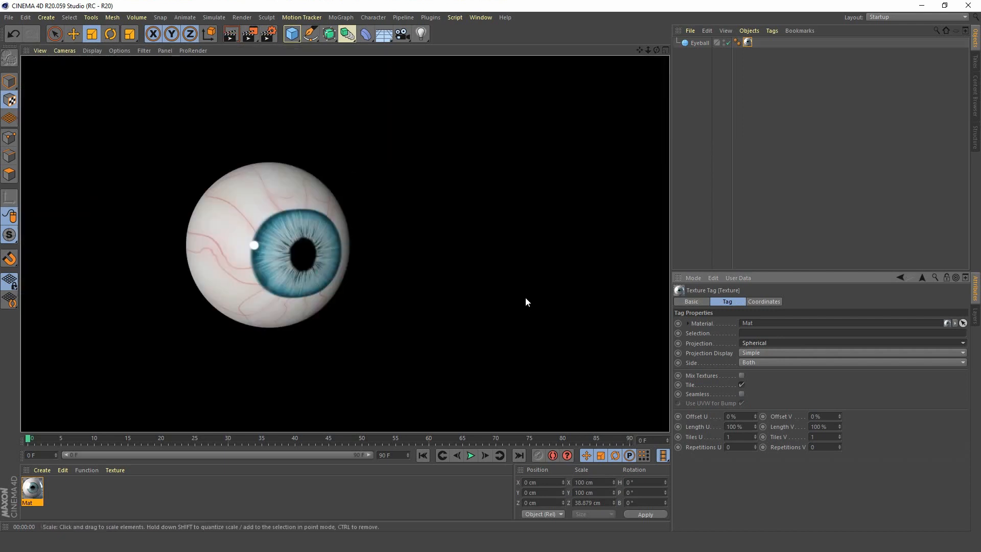
click(678, 148)
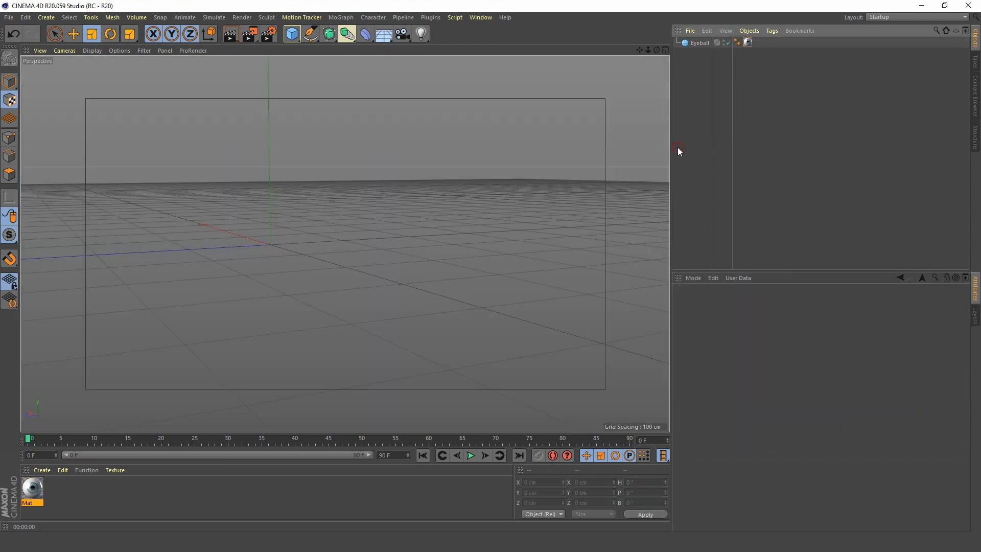
Add a second sphere around the eyeball and set its radius to 150 cm.
click(291, 34)
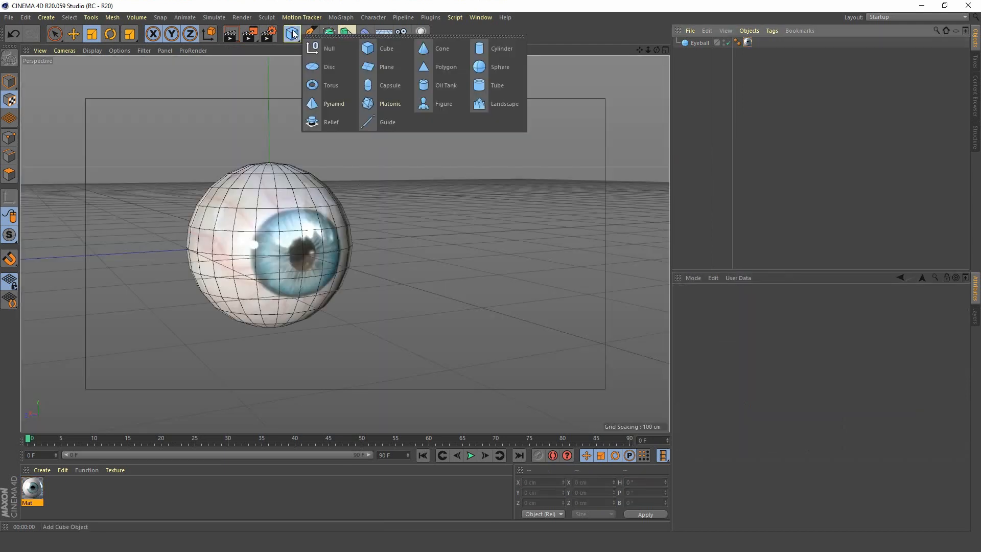
click(497, 66)
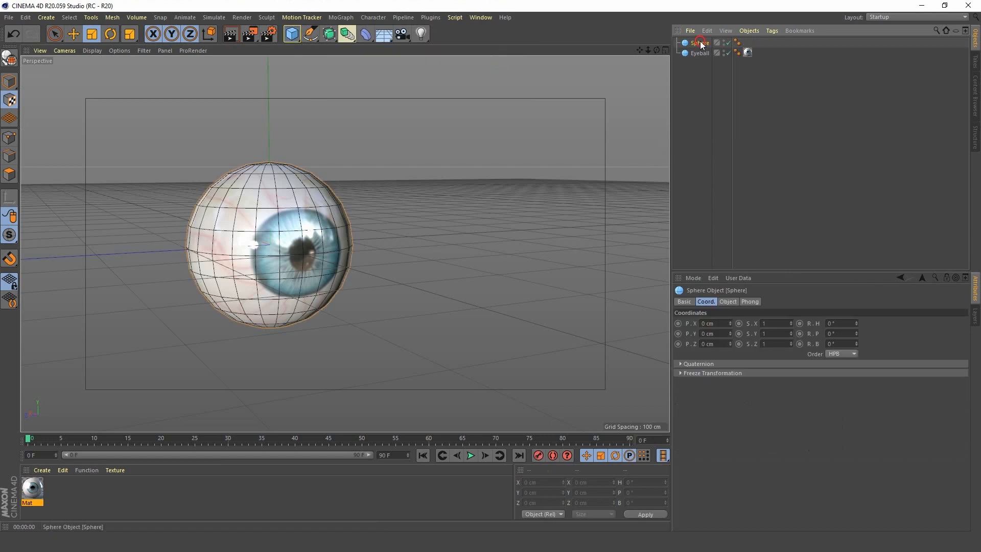
click(727, 303)
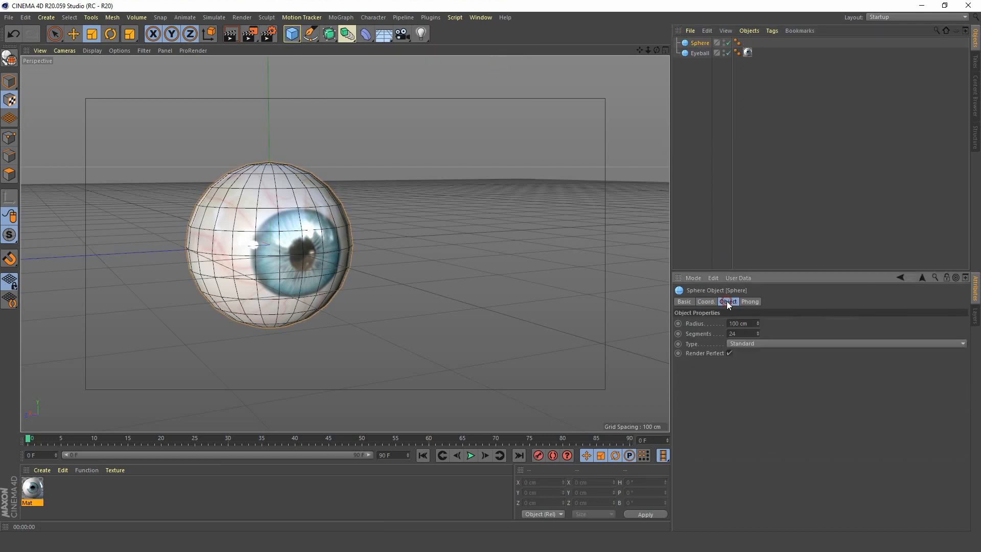
click(755, 323)
text(150)
key(Return)
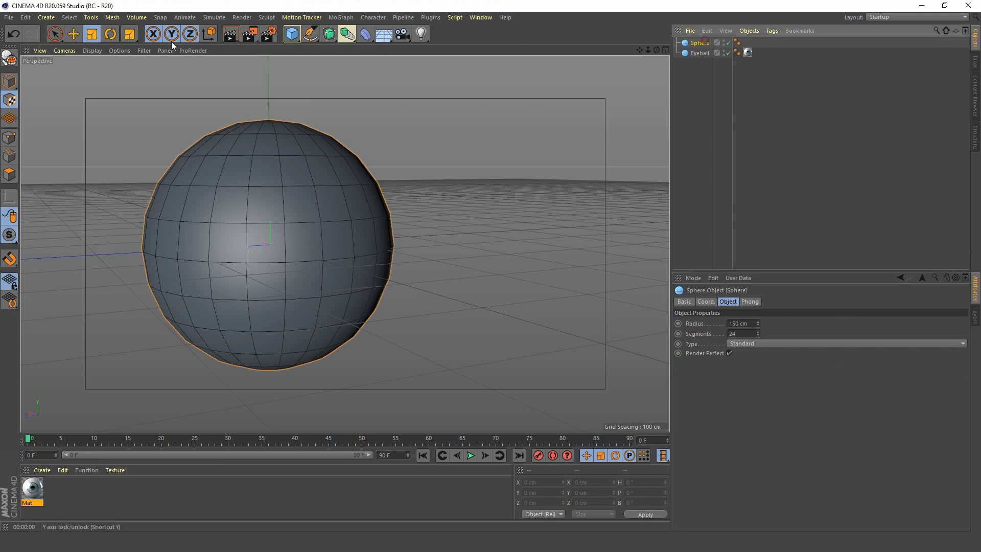
Add a cube, rename the new larger sphere Cloner_reference, and reselect the cube.
click(292, 34)
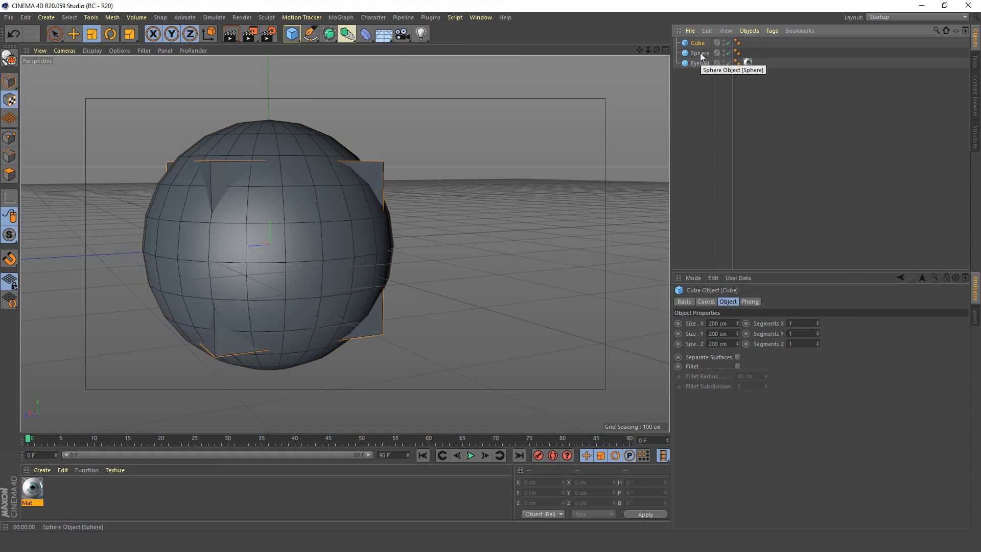
double_click(701, 54)
text(Clone)
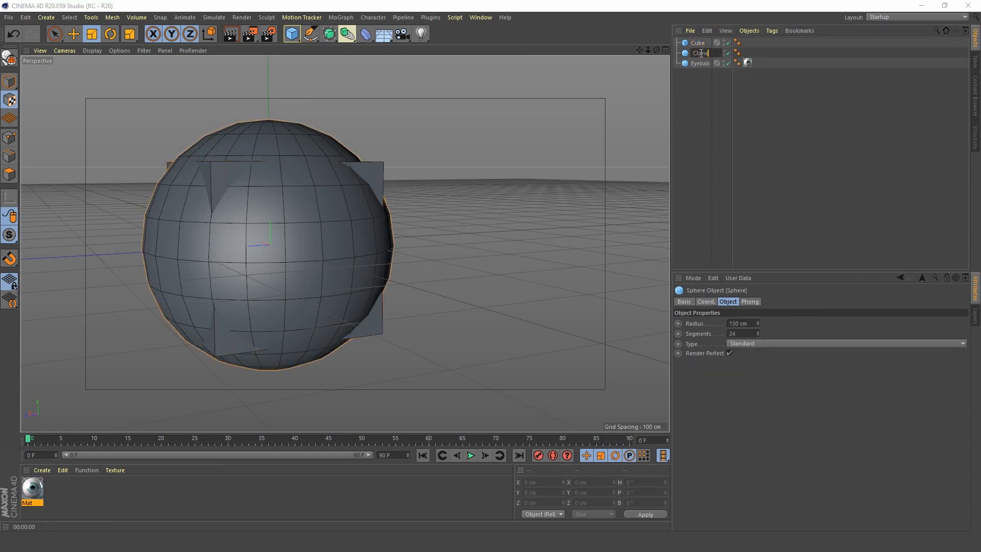
text(r refere)
text(n)
text(c)
text(e)
key(Return)
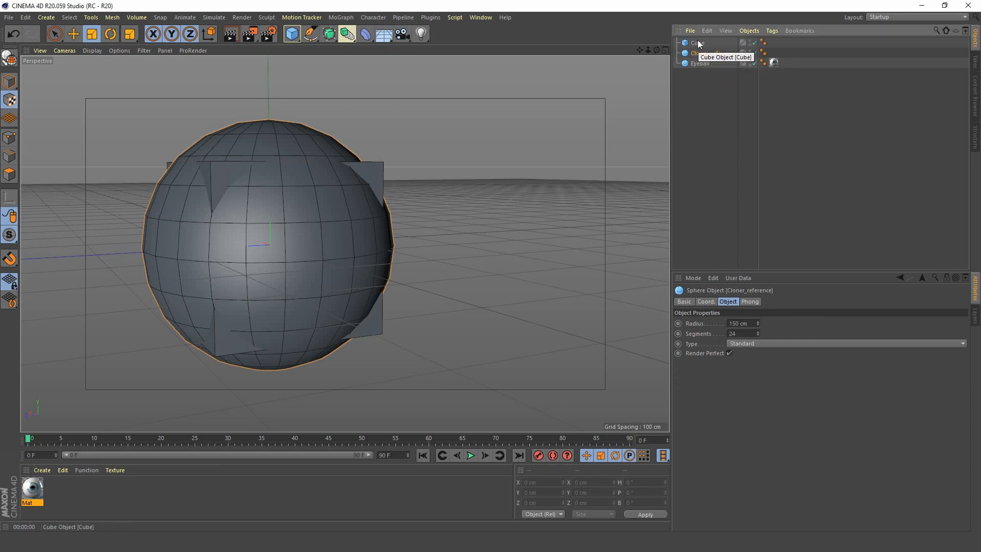
click(698, 42)
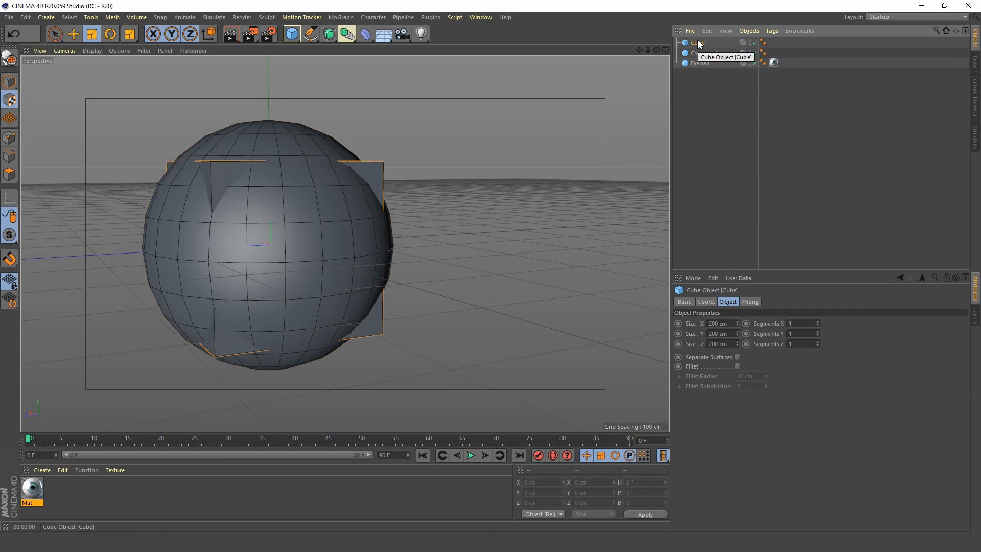
Set the cube's size to 7 cm on all three axes and deselect it.
click(728, 322)
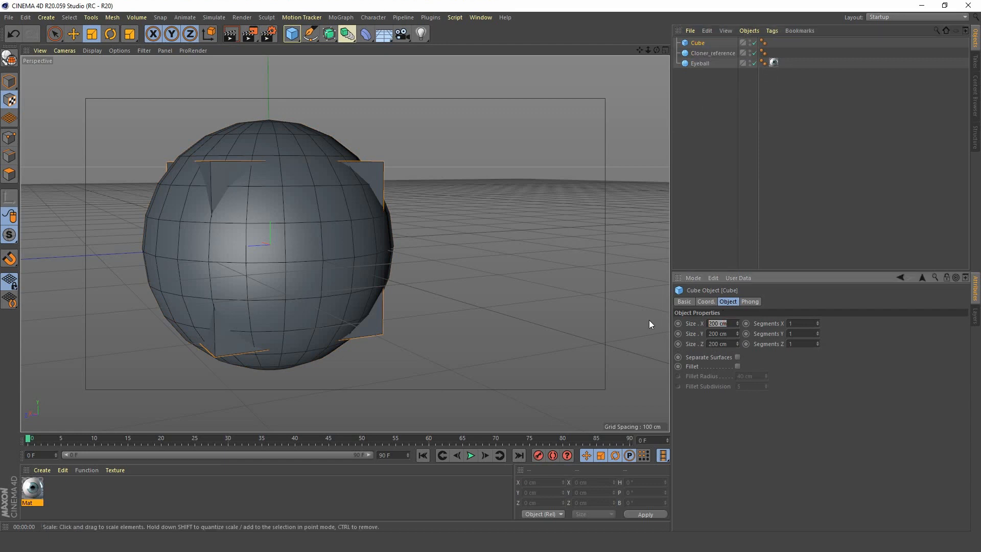
text(7)
key(Tab)
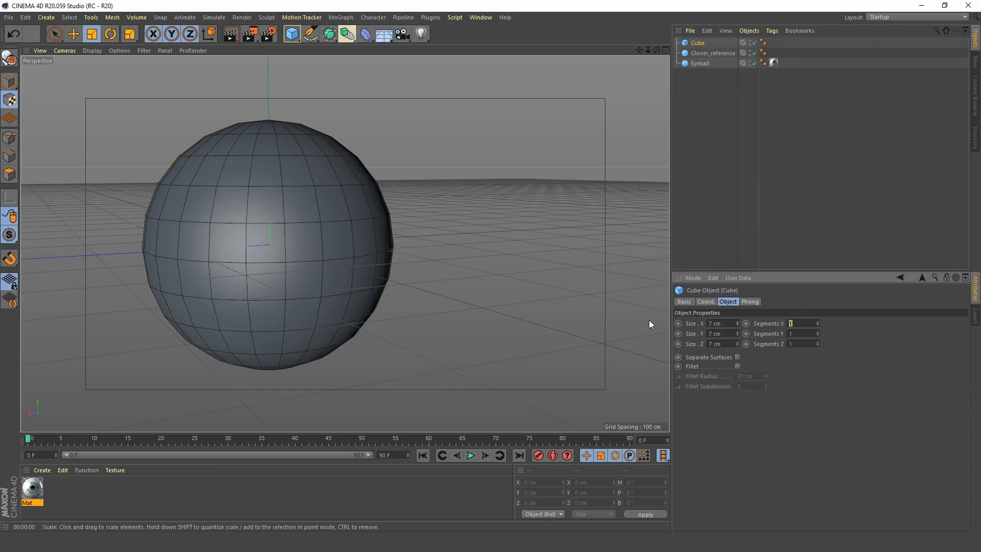
click(697, 131)
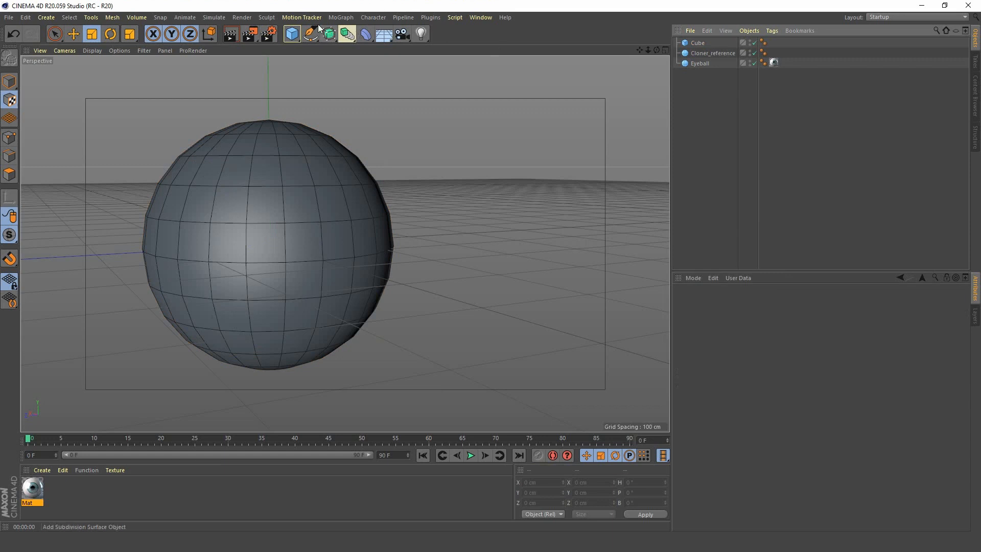
Add a MoGraph Cloner and make the cube its child.
click(346, 20)
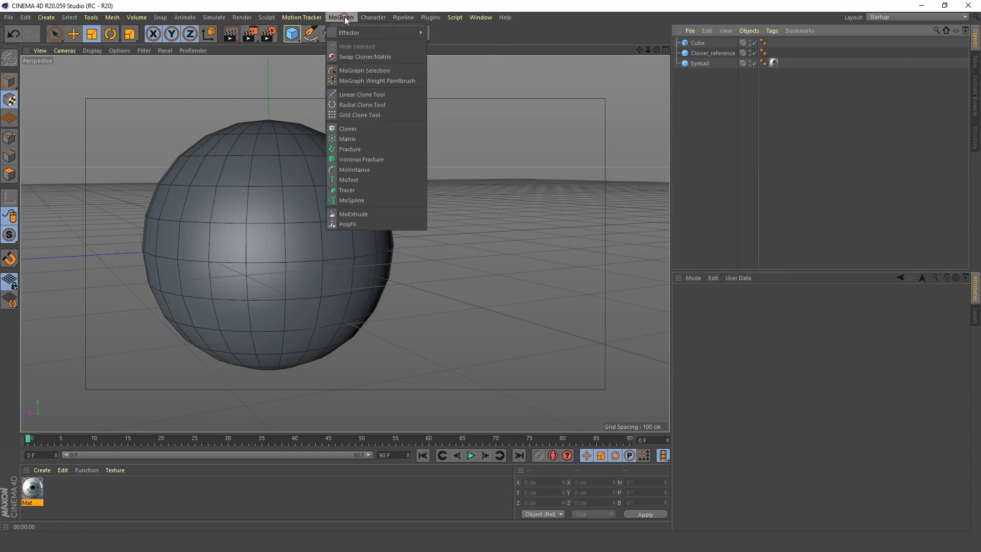
click(354, 128)
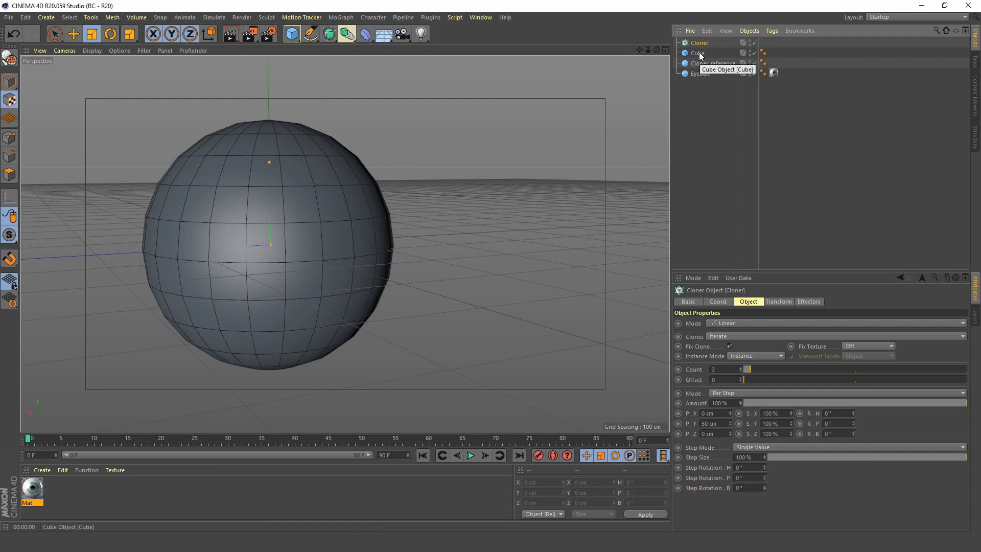
drag(701, 54, 701, 42)
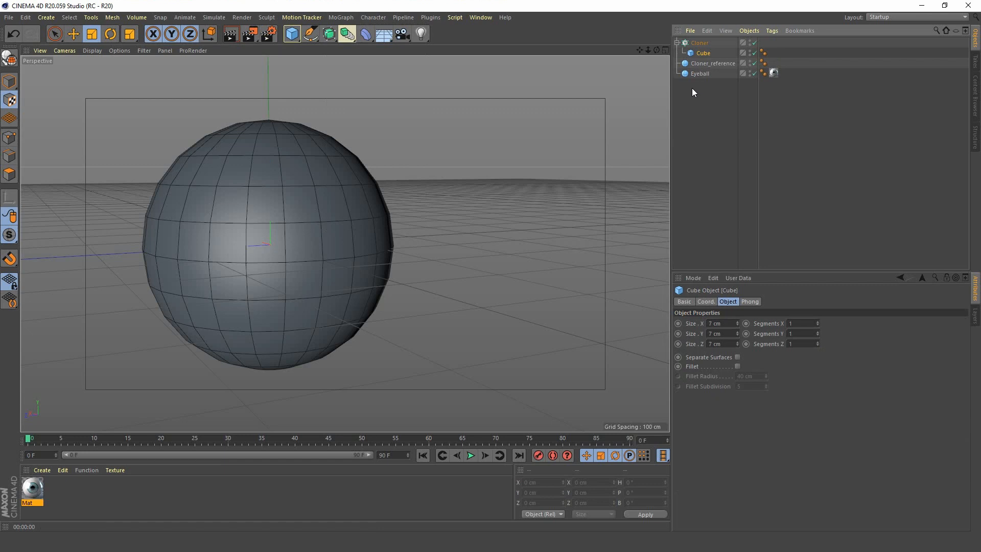
Set the Cloner to Object mode with Cloner_reference as its object and Vertex as the distribution.
click(699, 43)
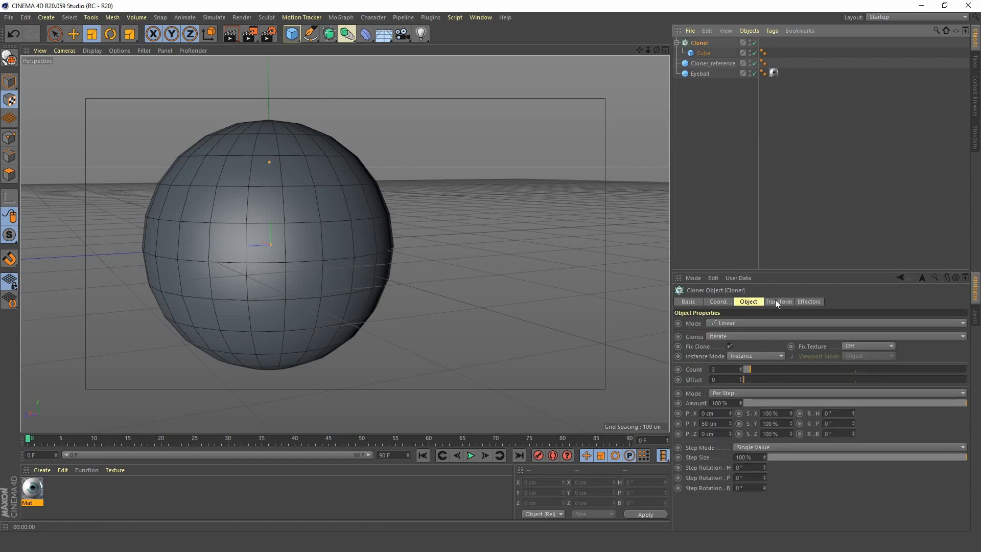
click(737, 324)
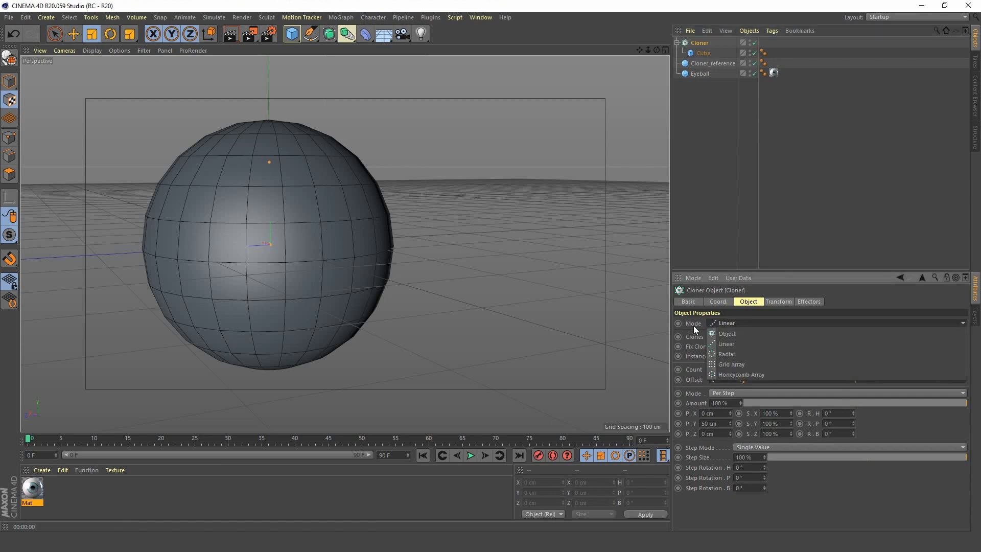
click(741, 330)
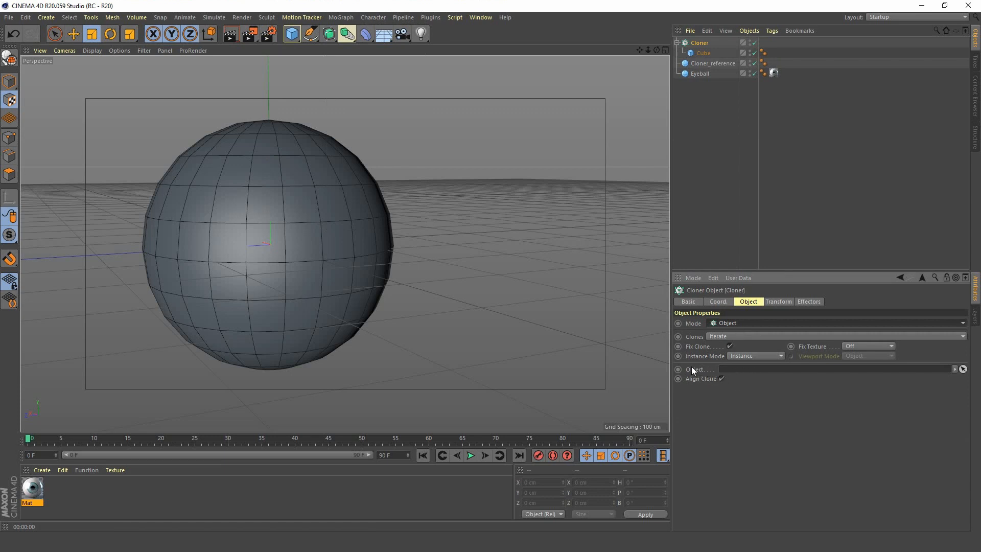
drag(704, 63, 707, 93)
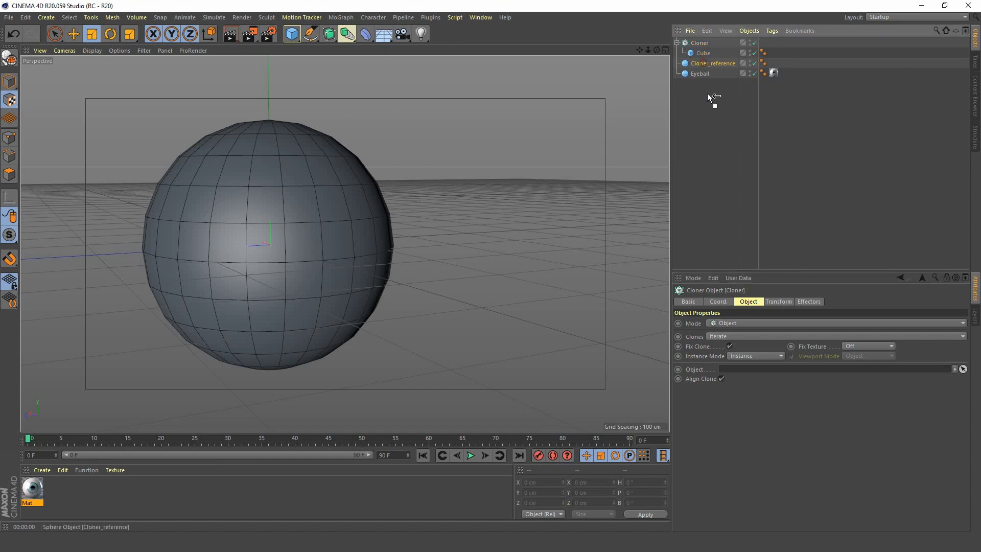
drag(738, 347, 740, 369)
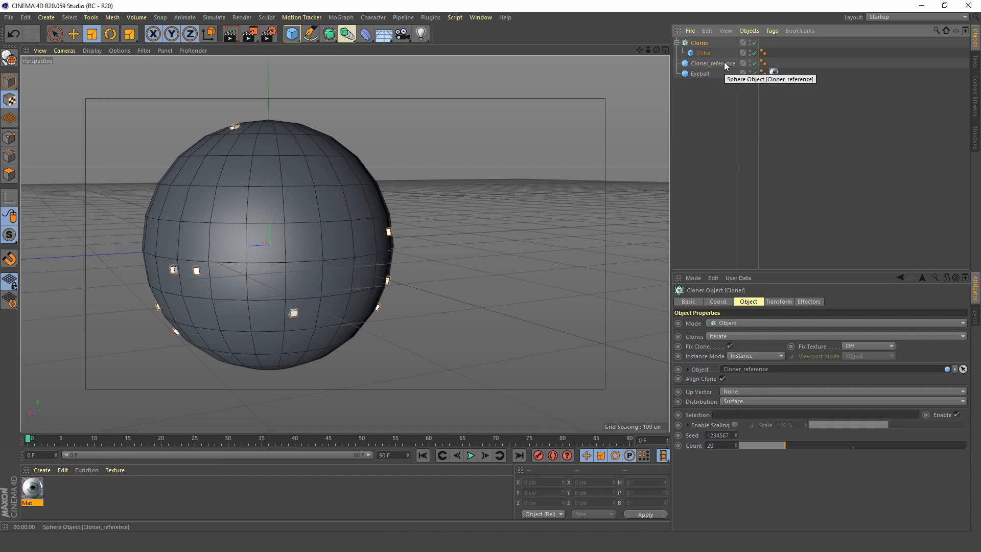
click(735, 401)
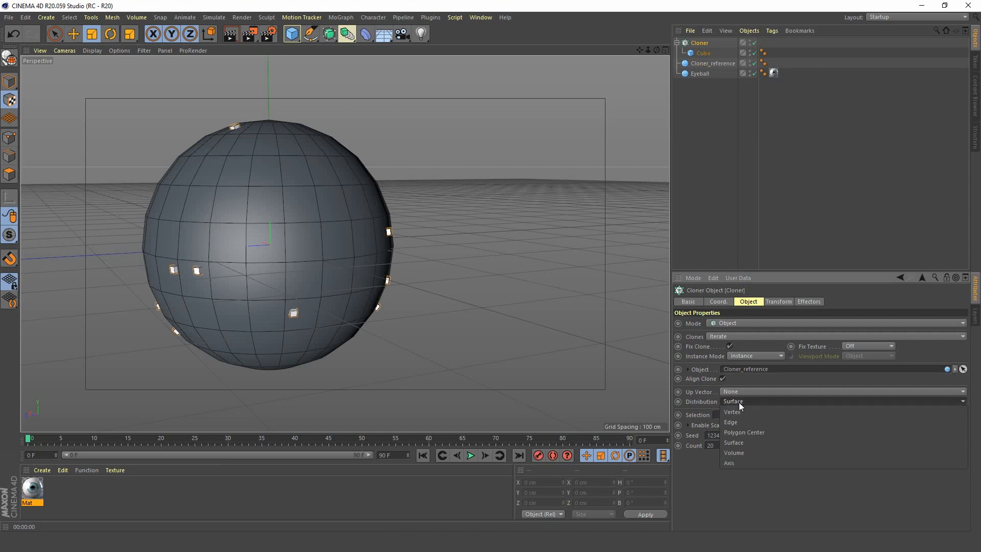
click(738, 414)
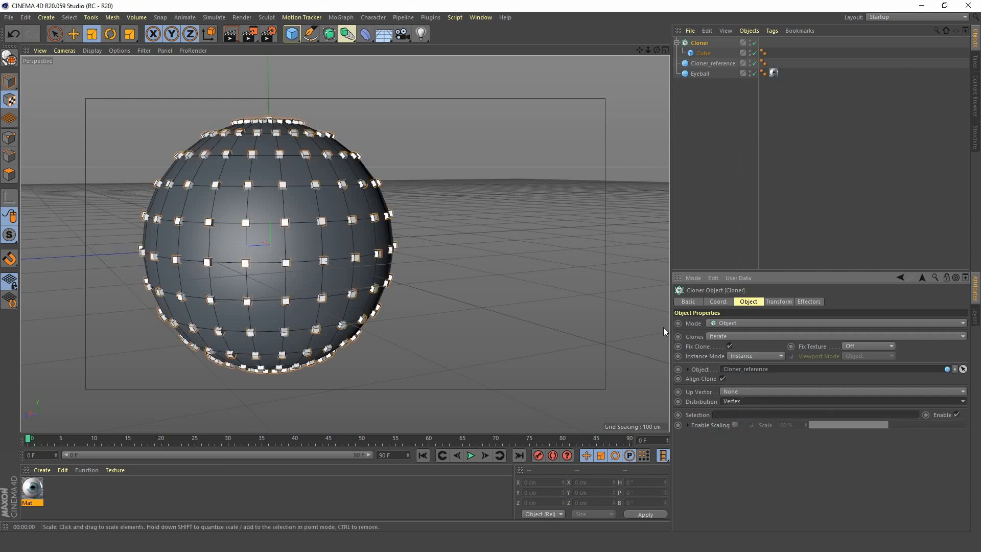
Set the Cloner_reference sphere's type to Hexahedron and toggle the sphere off and on to refresh the clones.
click(721, 66)
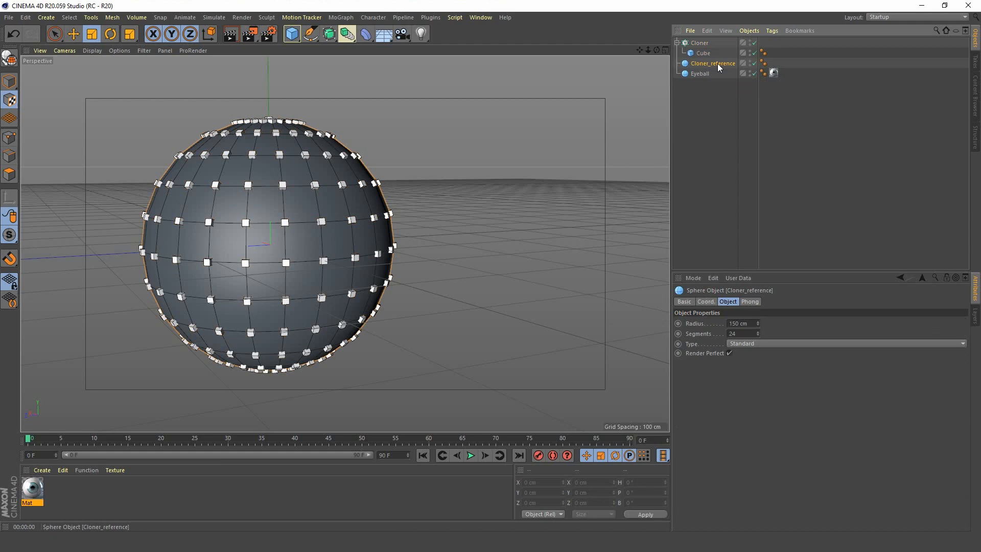
click(766, 345)
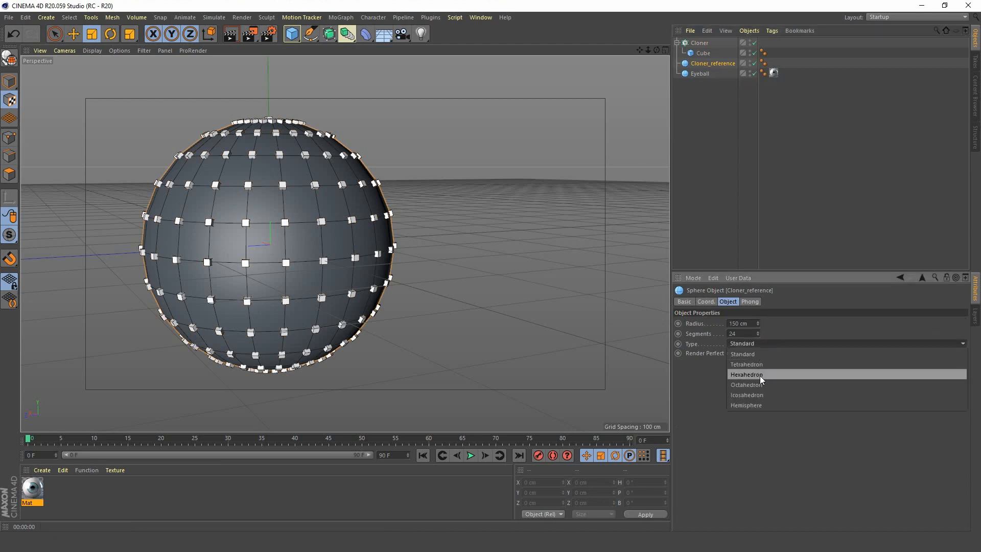
click(761, 376)
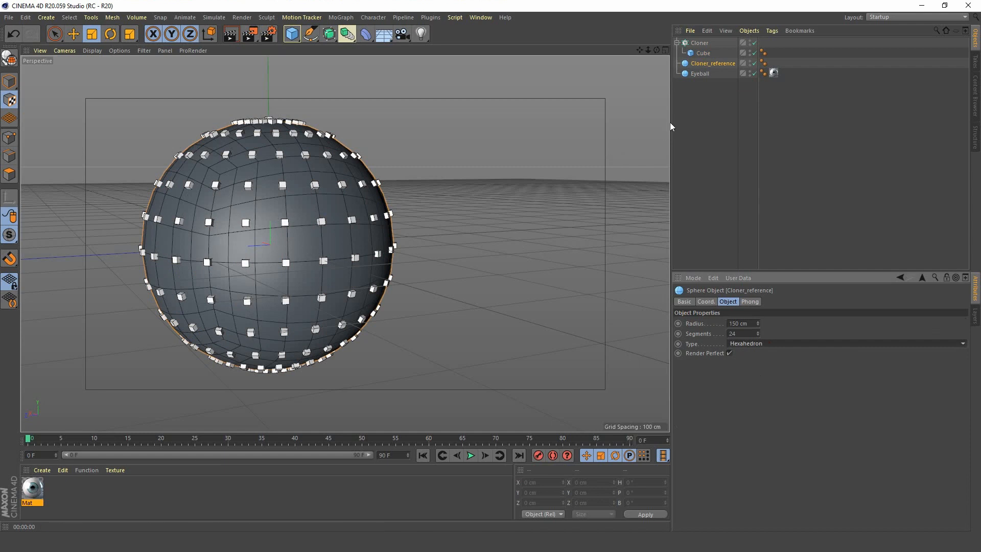
click(754, 64)
click(755, 63)
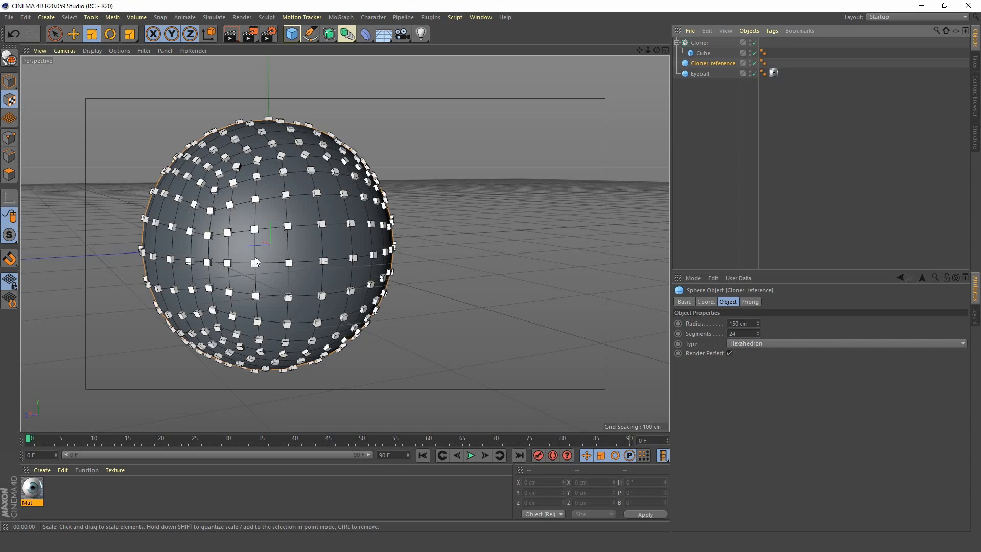
Try the Octahedron type on Cloner_reference, check the clone layout with the sphere toggled off, and restore the Hexahedron type.
click(745, 343)
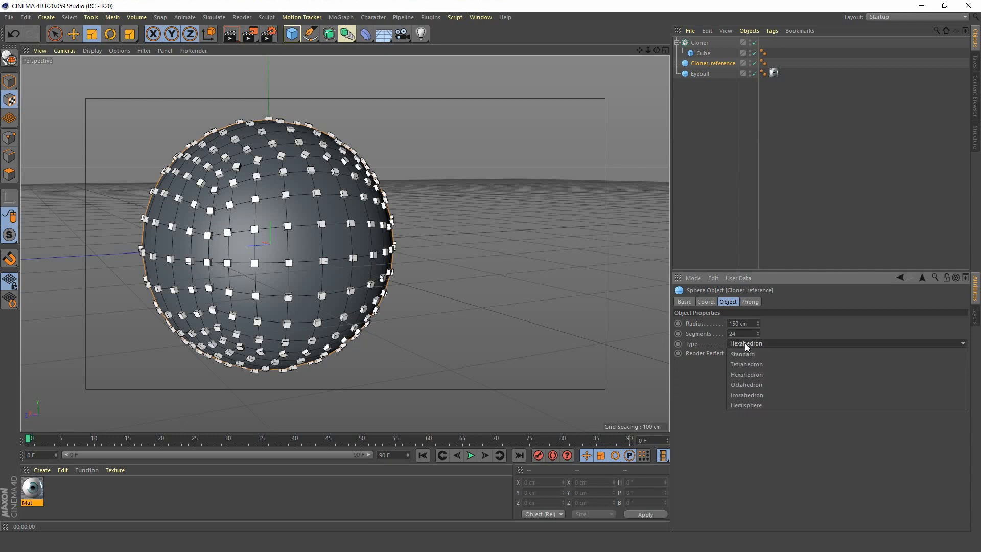
click(747, 384)
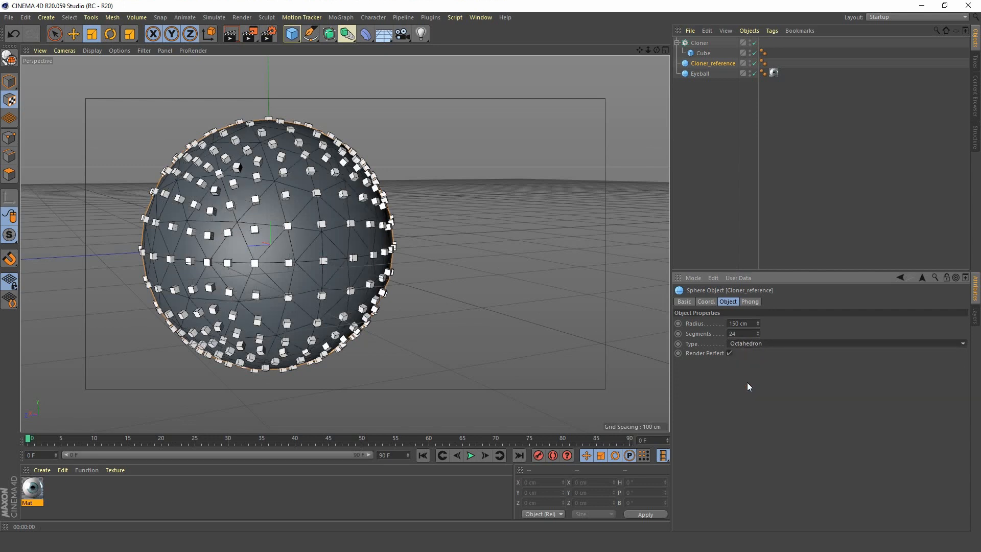
click(755, 63)
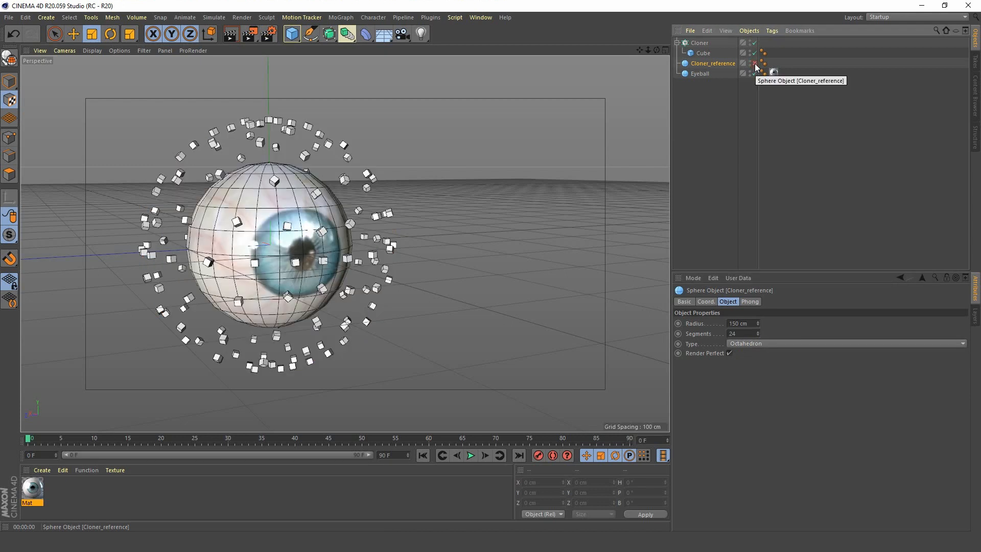
click(755, 62)
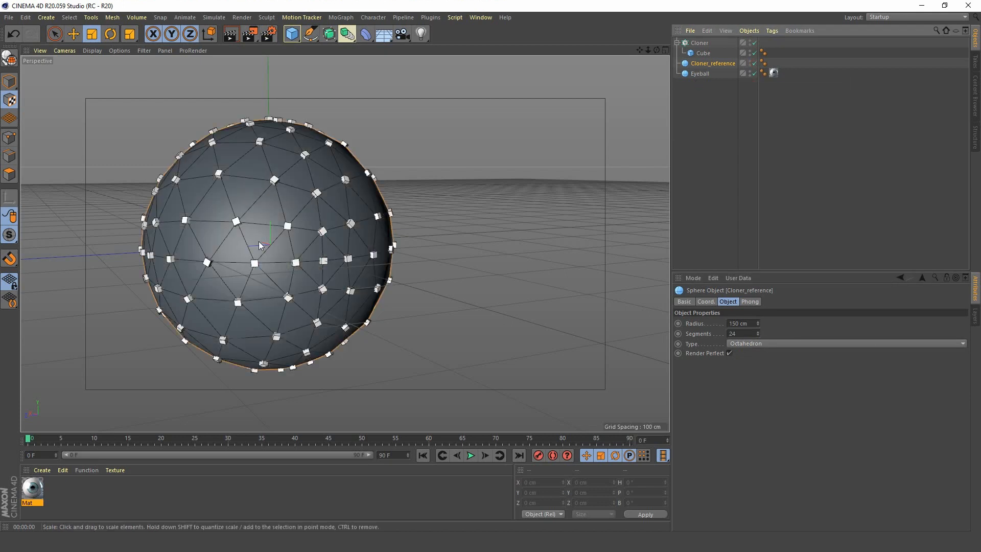
click(762, 346)
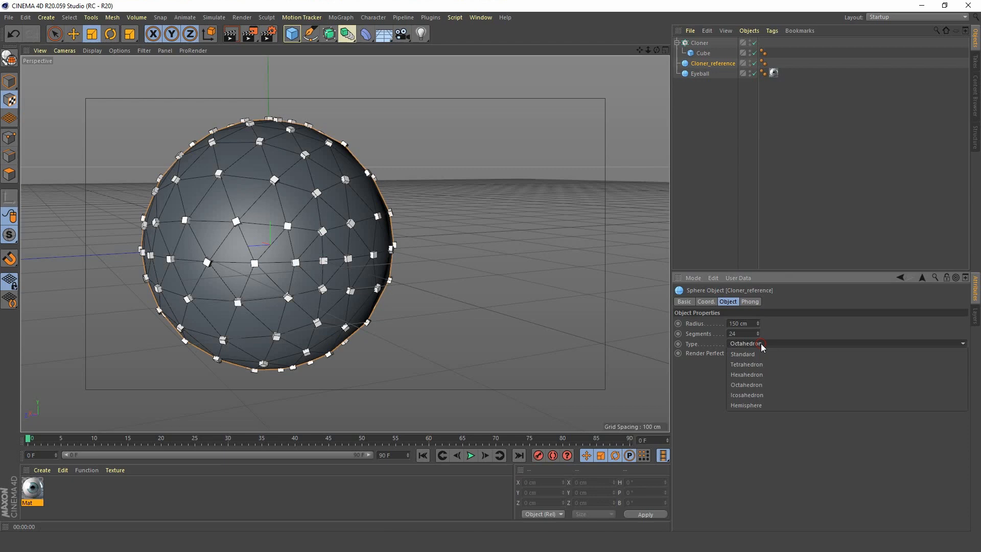
click(756, 374)
click(755, 63)
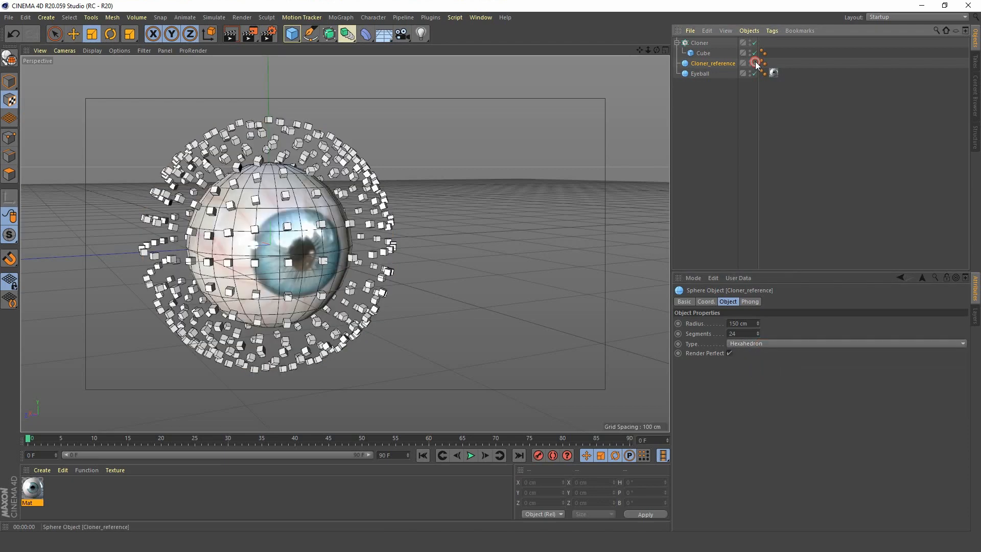
click(755, 63)
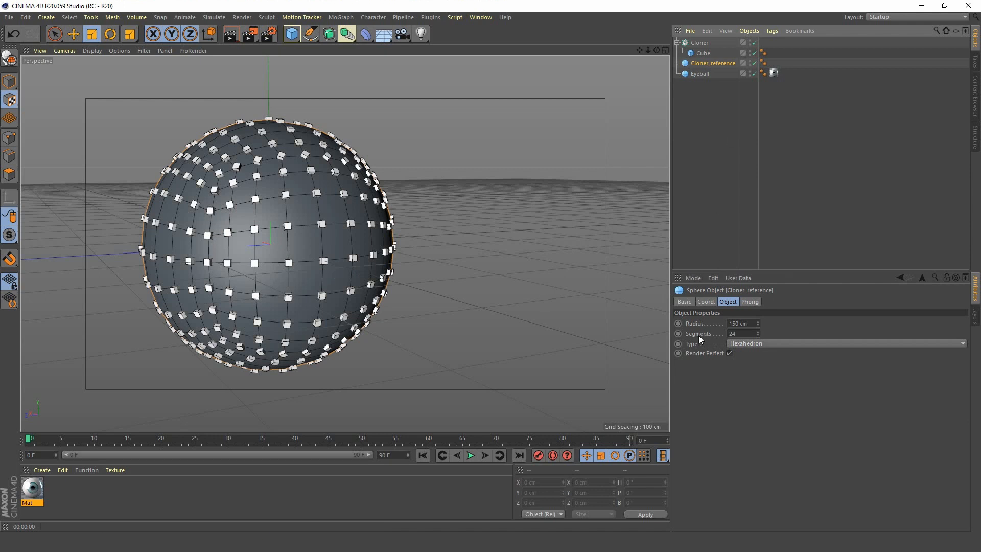
Set the Cloner_reference sphere's segments to 60 and refresh the clones.
click(742, 334)
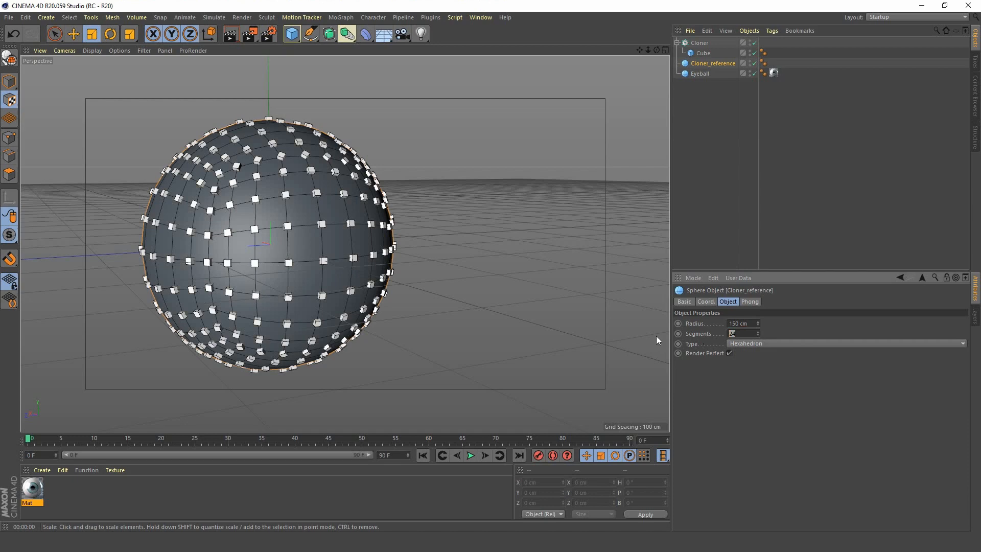
text(60)
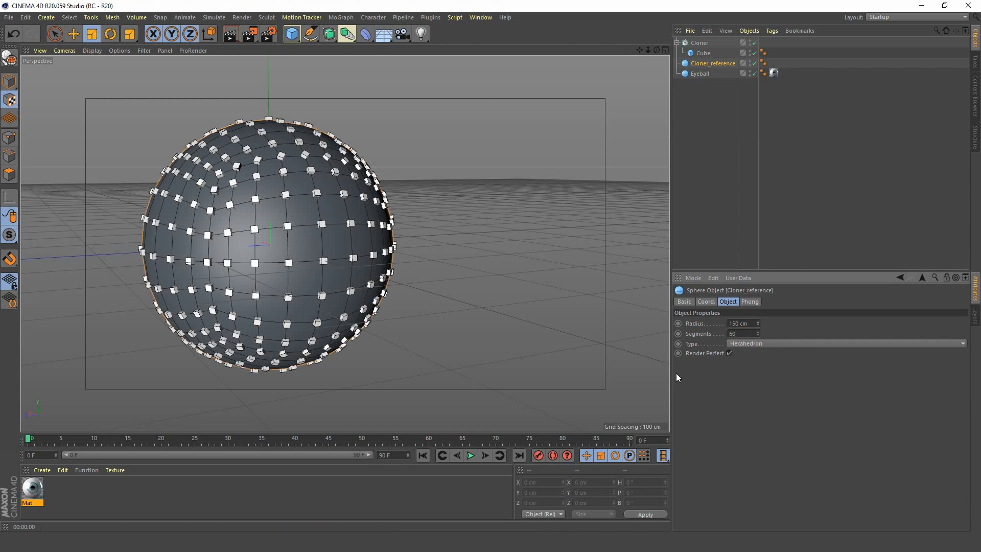
key(Return)
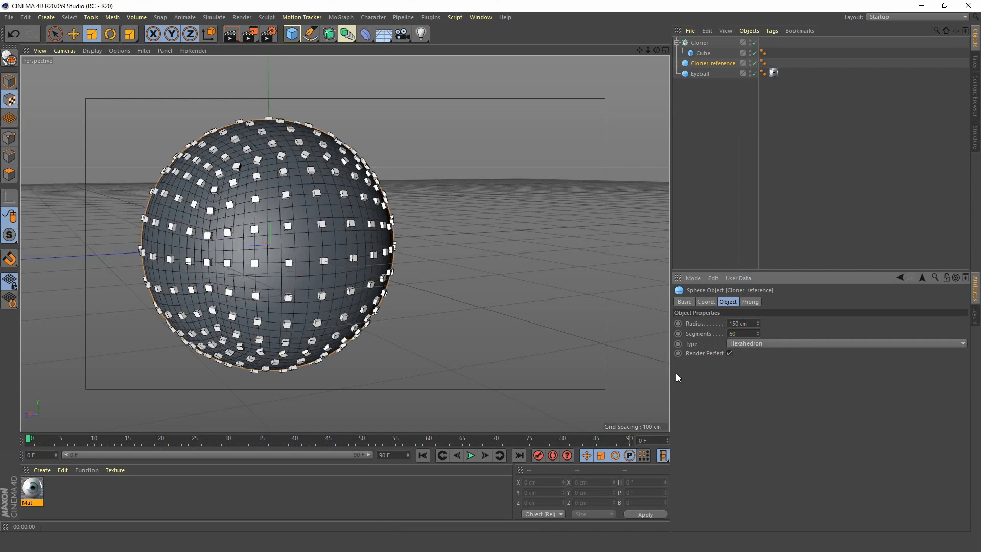
click(756, 62)
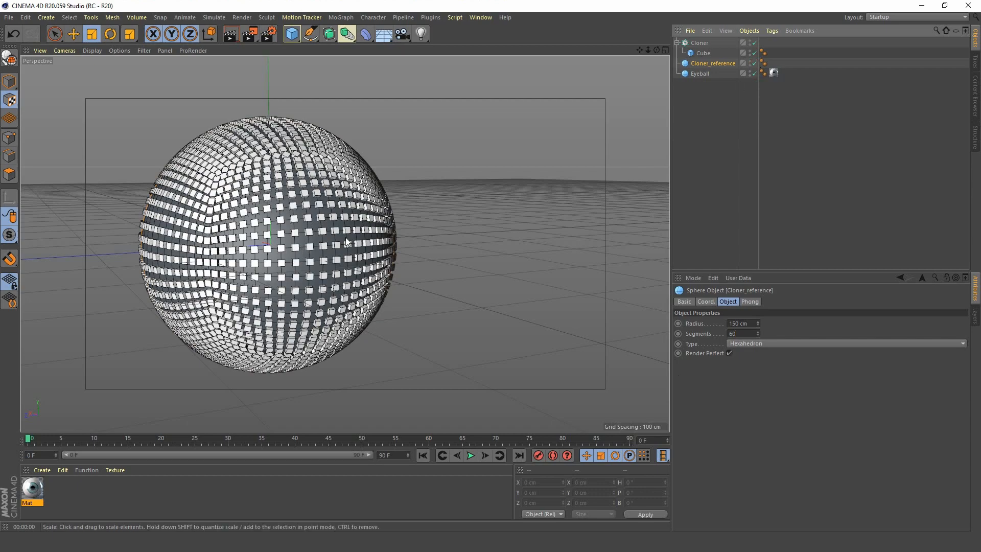
Hide the Cloner_reference sphere so the eyeball can be checked between the cube clones.
mouse_move(318, 244)
alt+mouse_down()
mouse_move(193, 247)
mouse_move(299, 260)
mouse_move(330, 240)
mouse_move(310, 228)
mouse_move(322, 225)
alt+mouse_up()
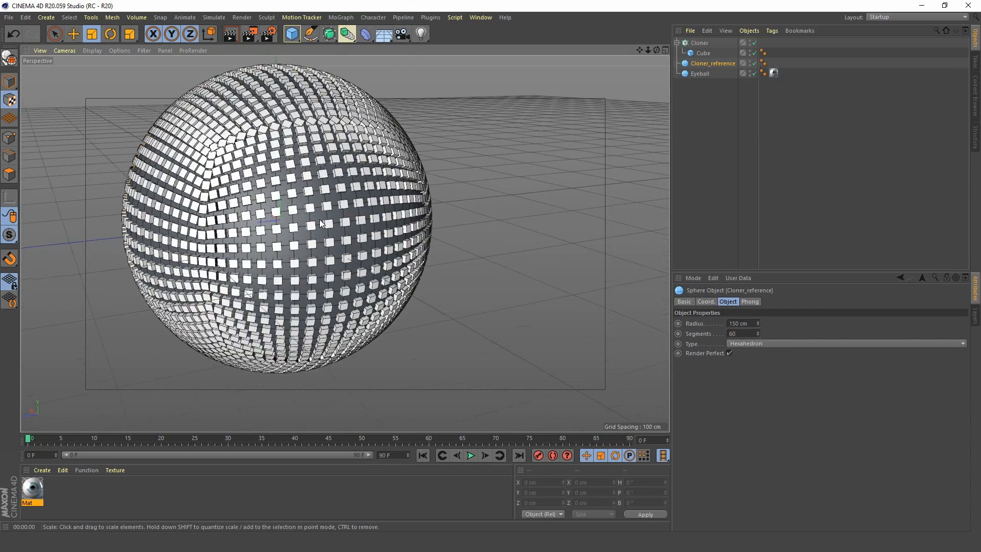
click(749, 61)
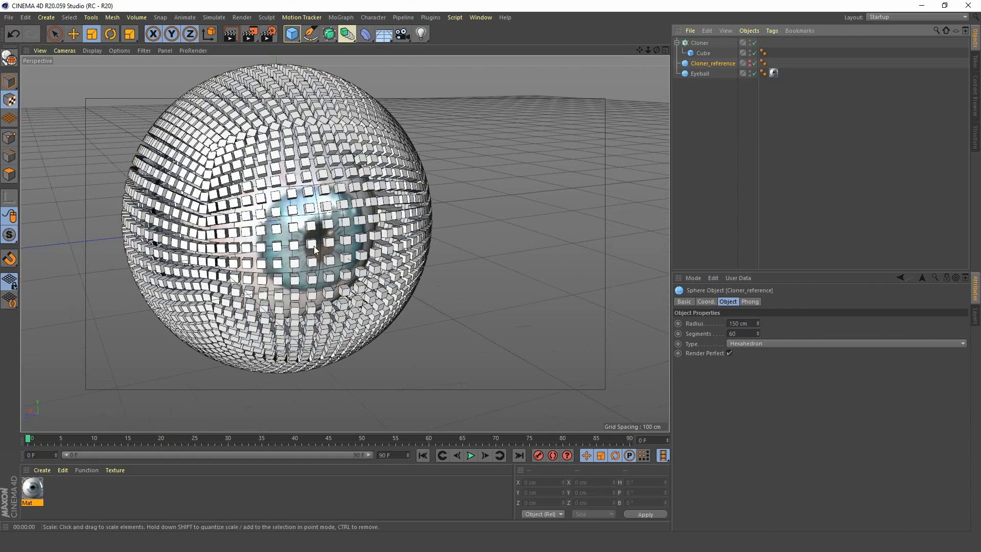
mouse_move(314, 248)
alt+mouse_down()
mouse_move(254, 244)
mouse_move(318, 268)
mouse_move(378, 232)
mouse_move(323, 226)
mouse_move(382, 234)
mouse_move(336, 249)
mouse_move(353, 242)
mouse_move(366, 253)
alt+mouse_up()
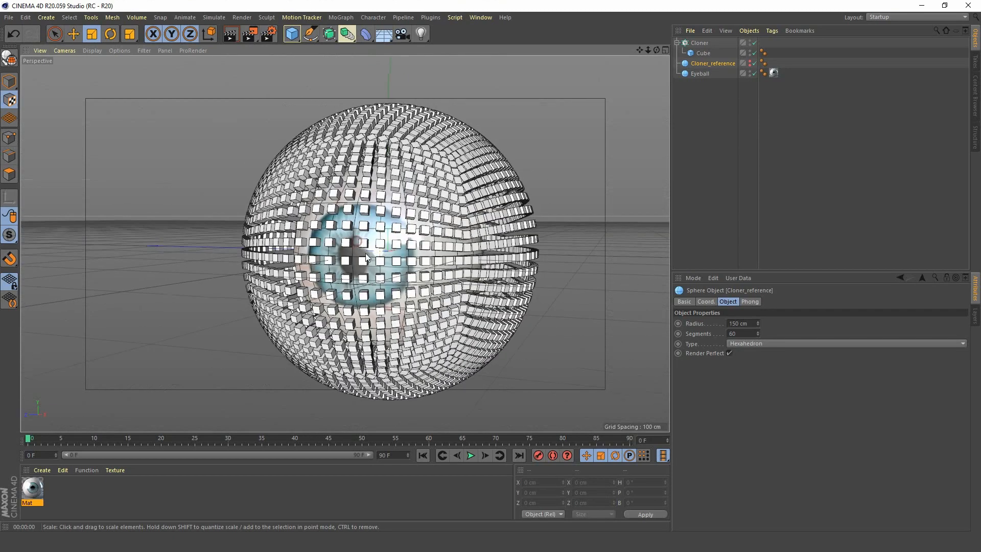
Shrink the Eyeball sphere by trying a radius of 80 cm and settling on 75 cm.
click(704, 74)
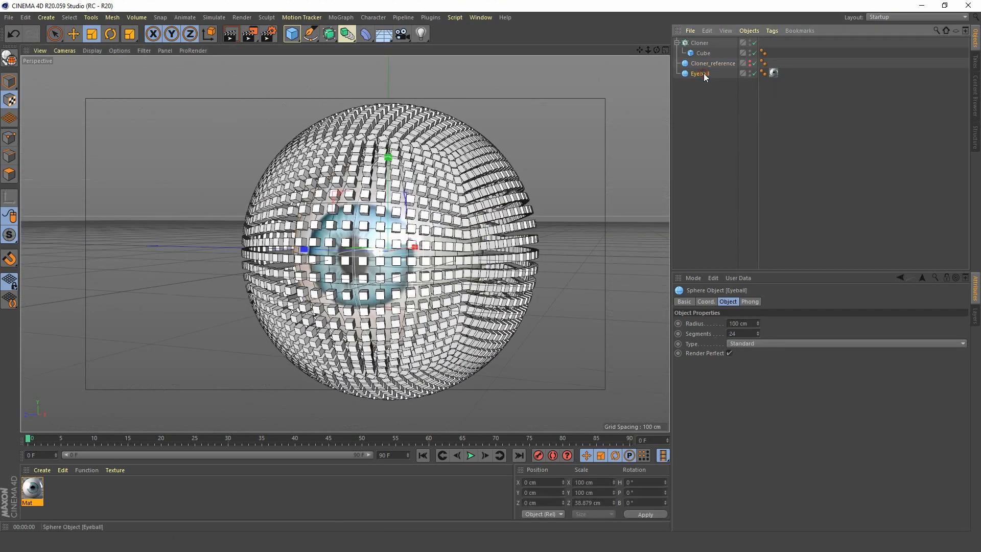
click(723, 302)
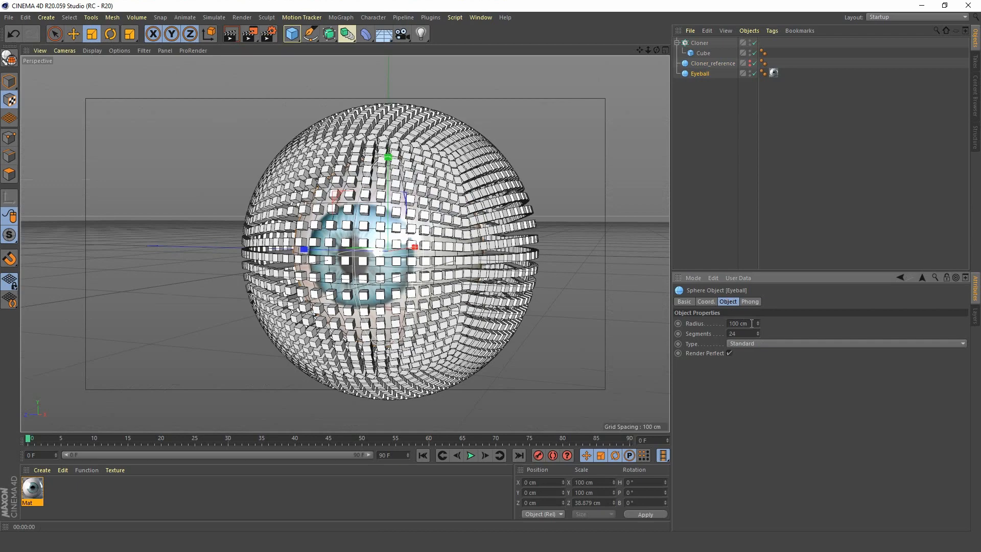
click(752, 324)
text(80)
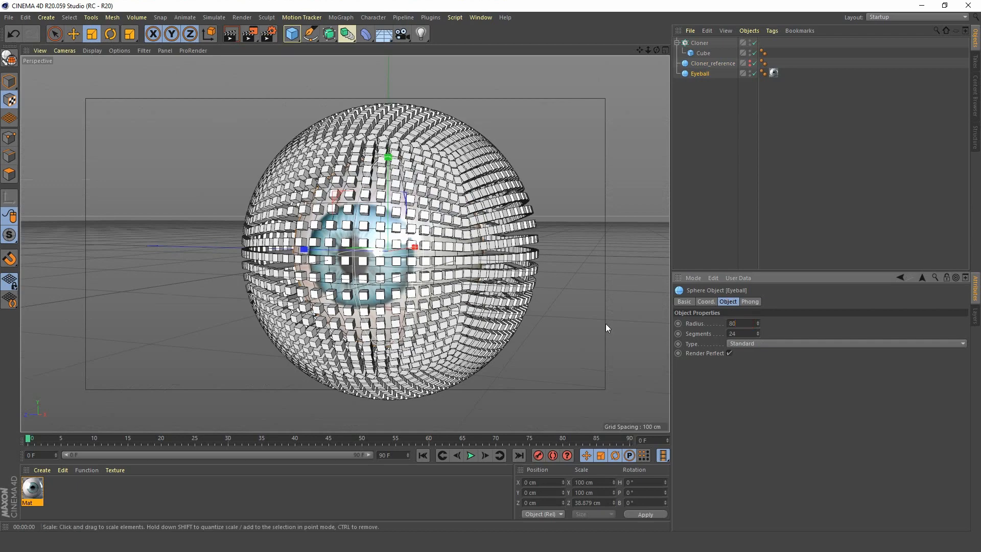
key(Return)
mouse_move(388, 270)
alt+mouse_down()
mouse_move(358, 296)
mouse_move(368, 289)
alt+mouse_up()
click(745, 321)
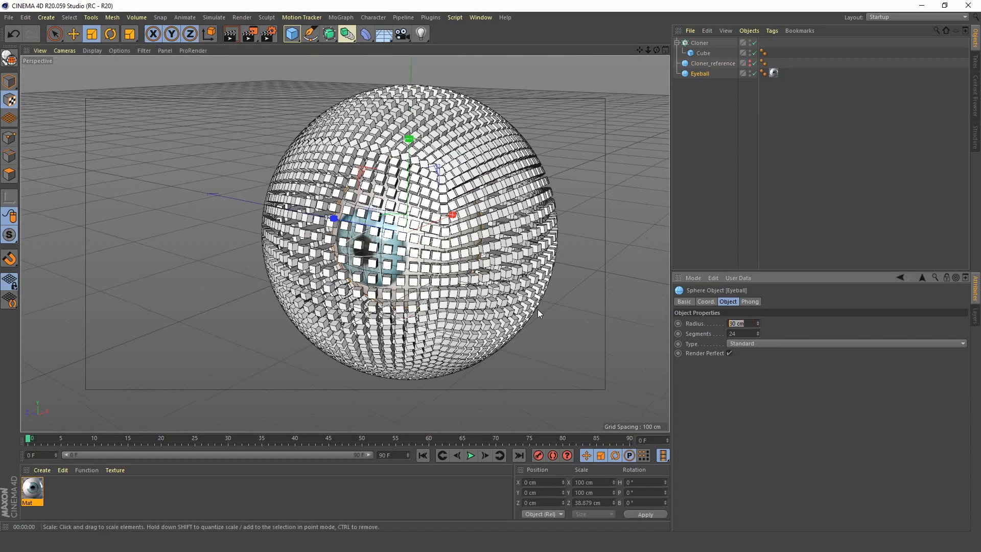
text(75)
key(Return)
mouse_move(514, 266)
alt+mouse_down()
mouse_move(317, 284)
mouse_move(329, 274)
alt+mouse_up()
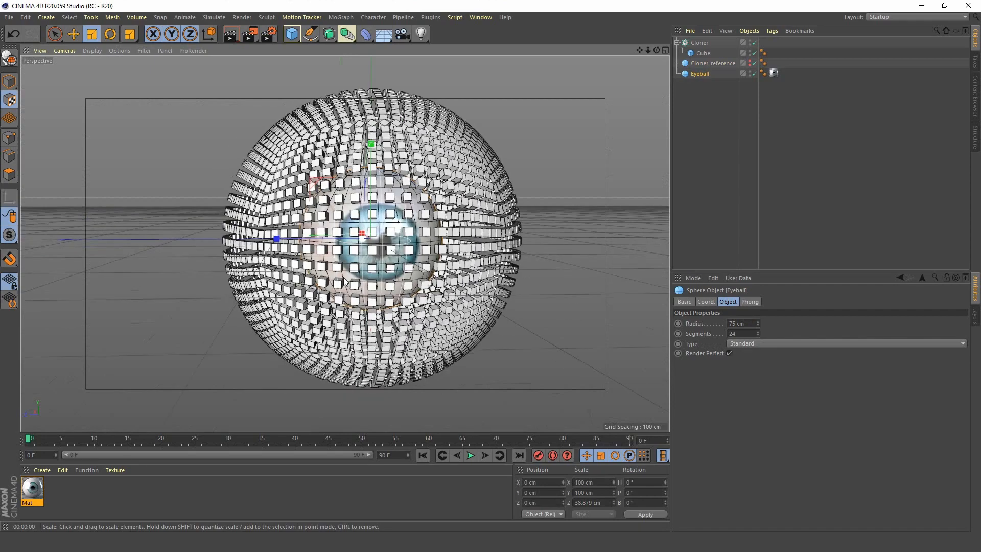
Round the edges of the cloned Cube with a fillet of 1 cm radius and a fillet subdivision of 3.
alt+right_drag(418, 252, 439, 221)
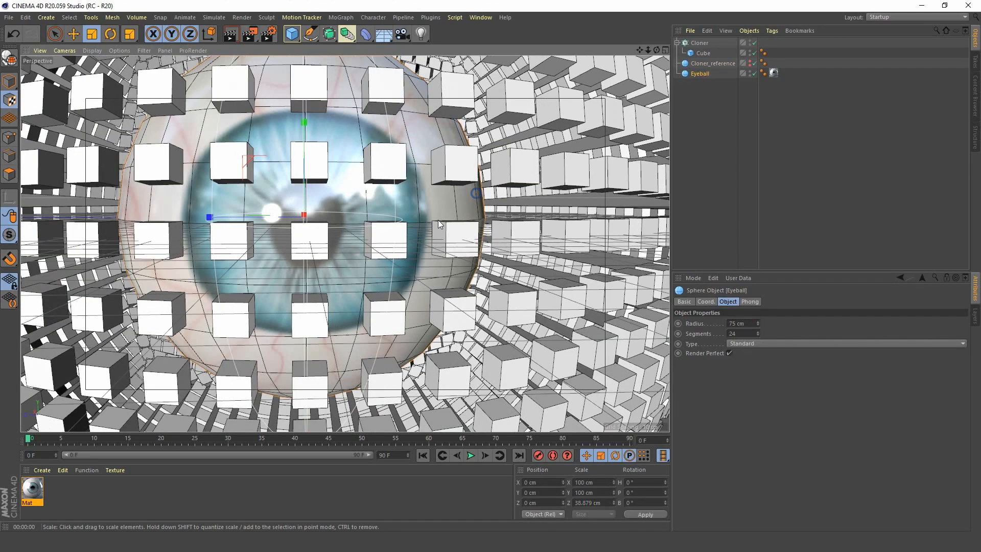
alt+drag(382, 235, 390, 270)
alt+right_drag(381, 237, 397, 213)
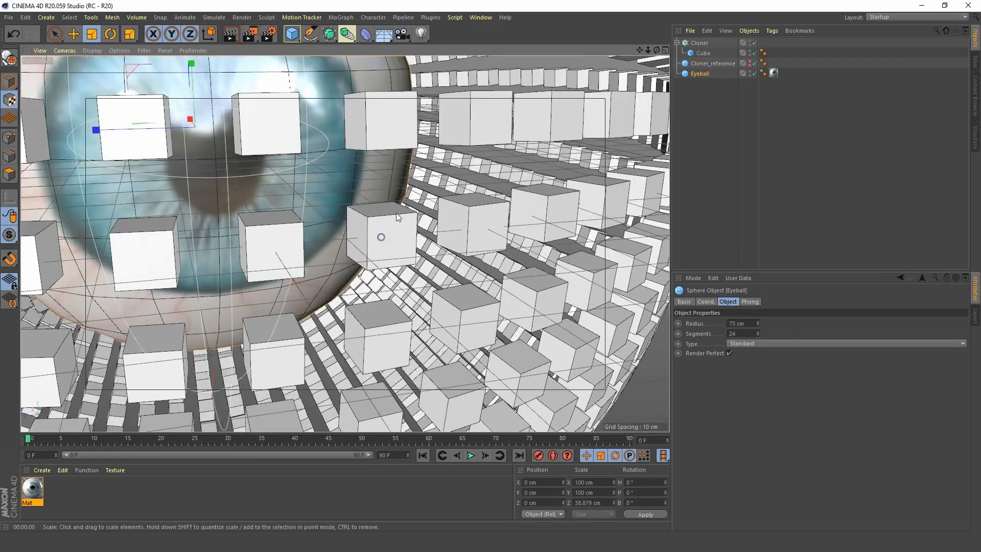
alt+drag(375, 248, 370, 218)
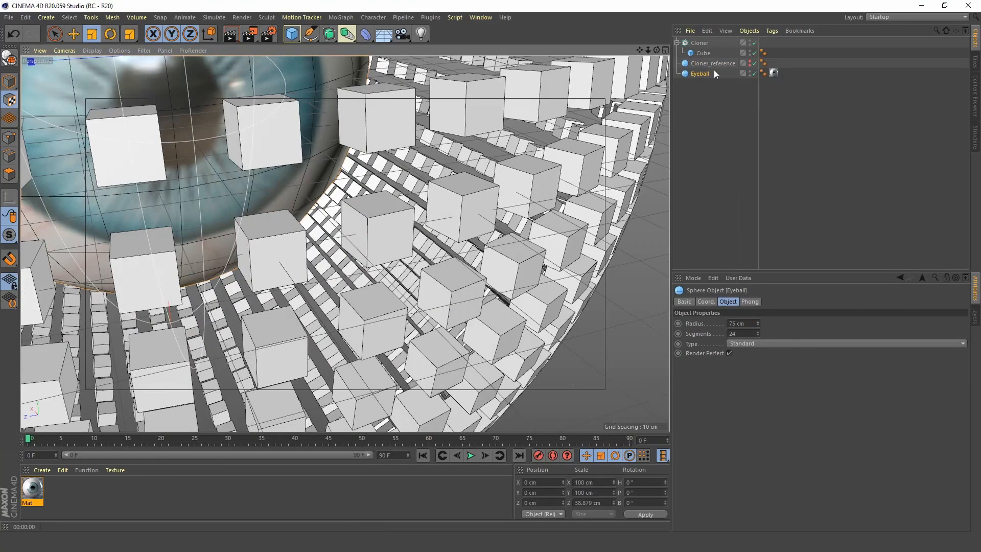
click(702, 53)
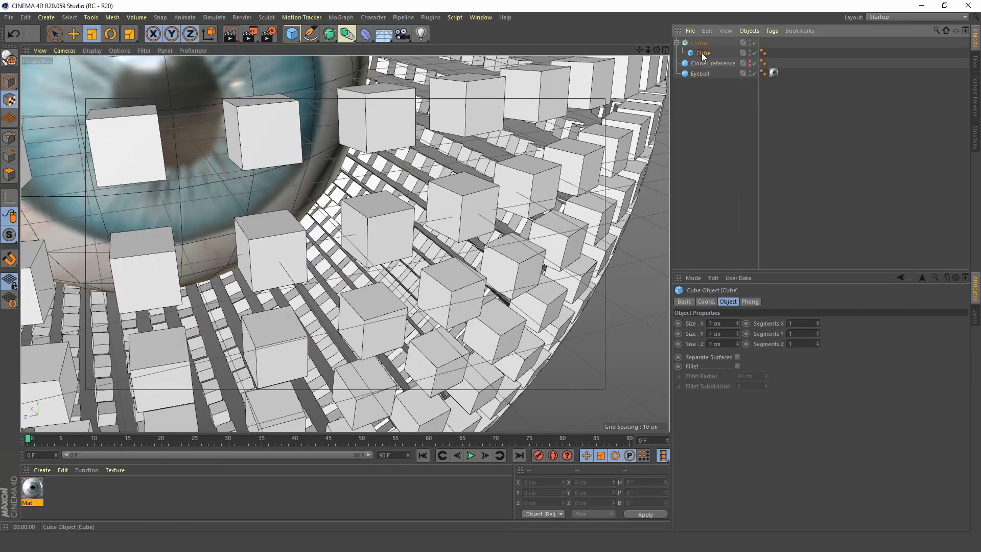
click(738, 367)
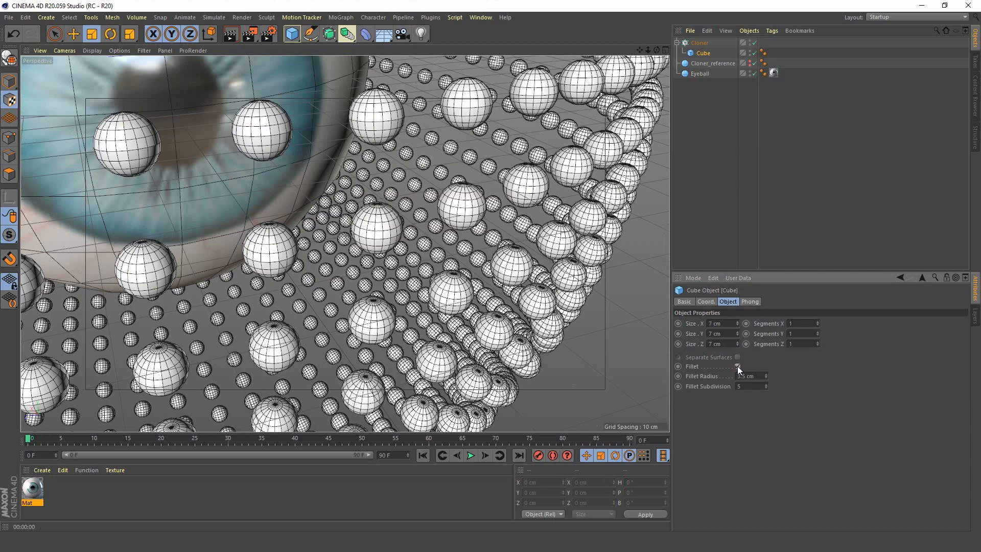
click(758, 376)
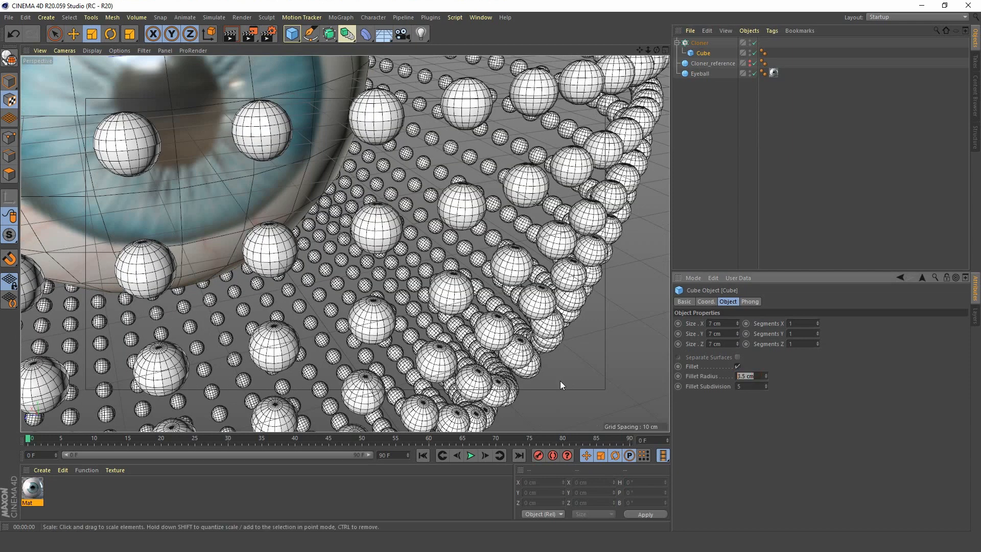
text(1)
key(Return)
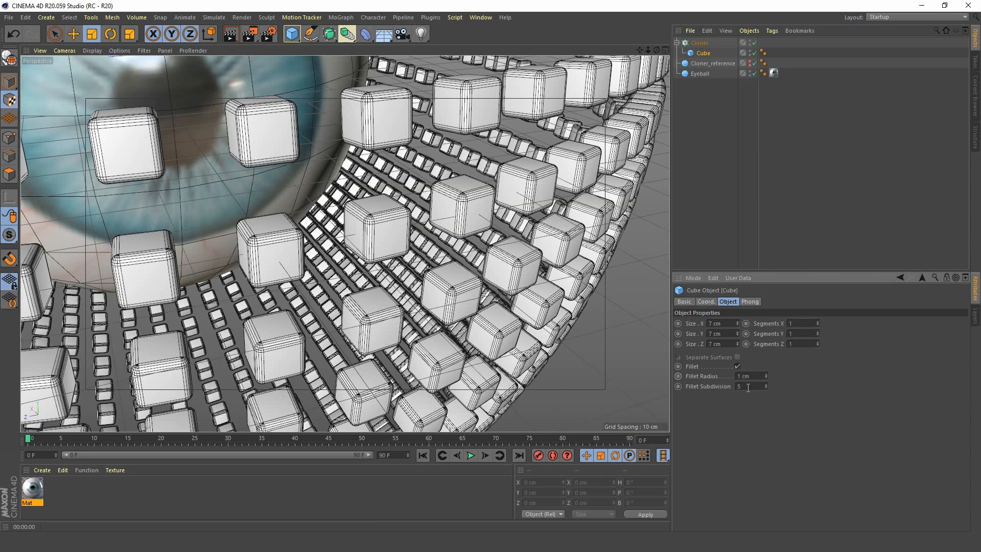
key(Tab)
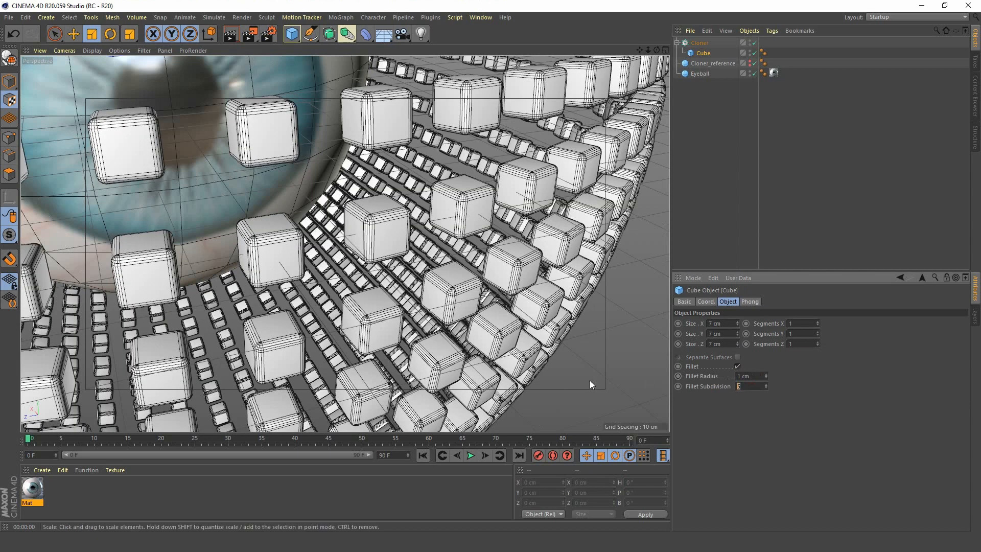
text(3)
key(Return)
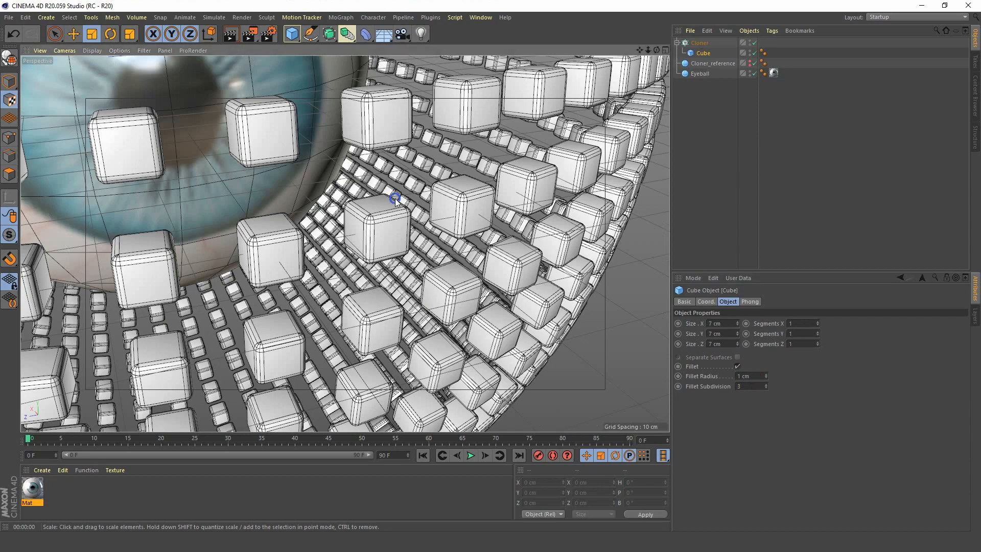
Examine the shell of rounded cubes and the eyeball inside it from several angles.
scroll(395, 199, down, 10)
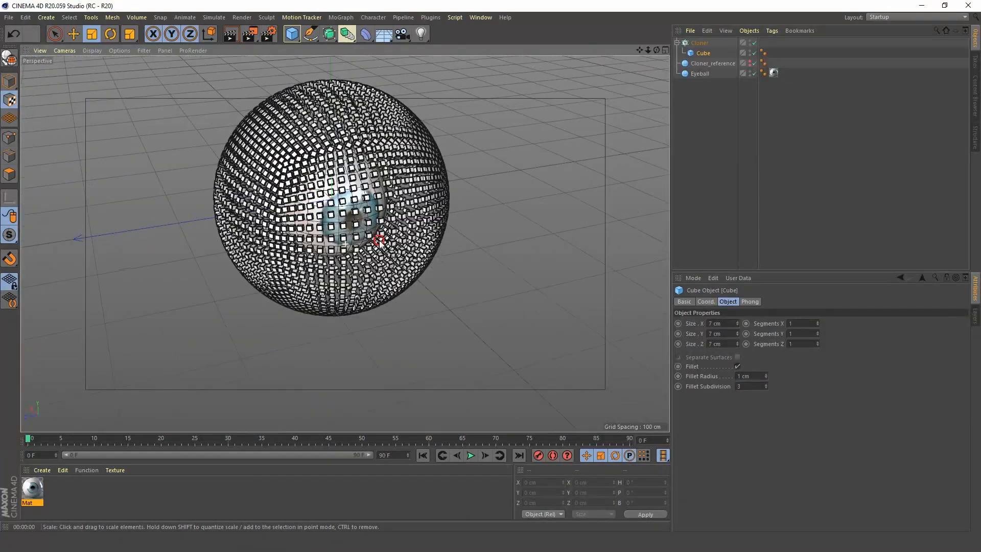
mouse_move(380, 242)
alt+mouse_down()
mouse_move(333, 194)
mouse_move(365, 248)
alt+mouse_up()
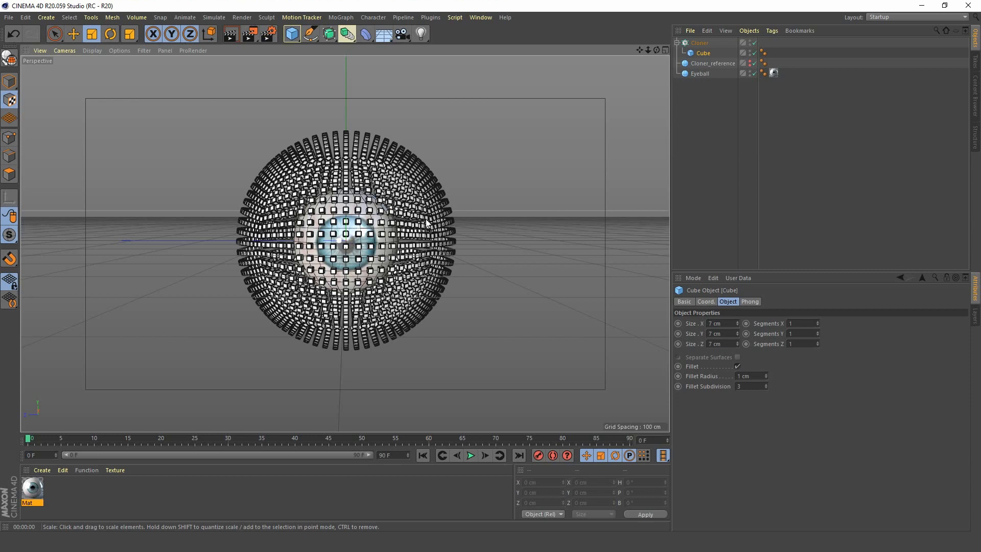
alt+drag(338, 243, 352, 254)
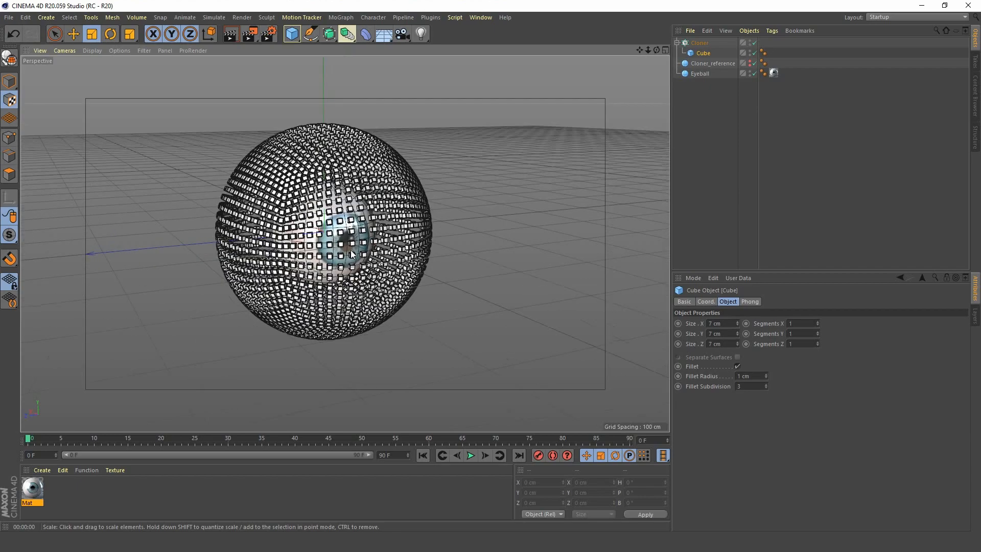
alt+right_drag(352, 254, 369, 230)
alt+drag(366, 232, 330, 218)
alt+right_drag(357, 210, 353, 232)
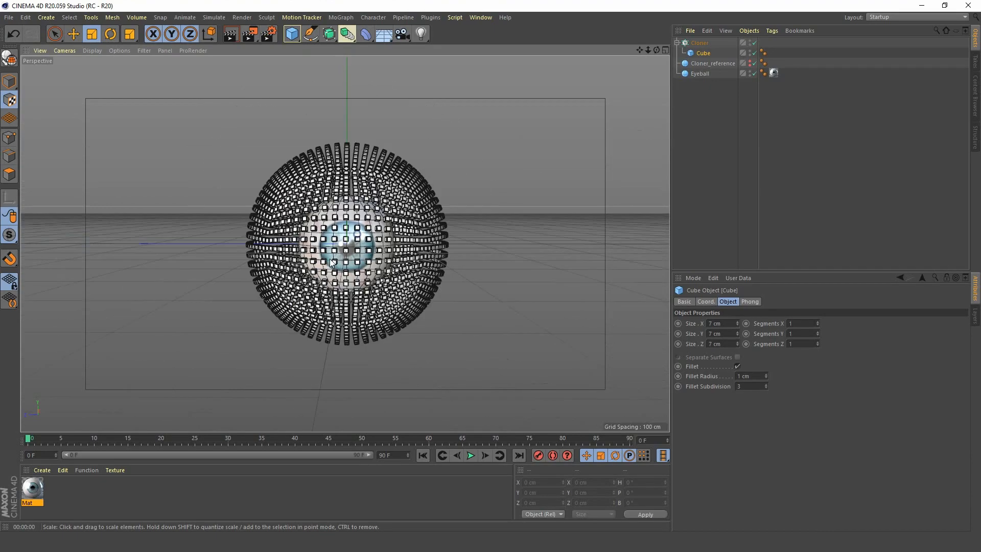
alt+middle_drag(363, 250, 351, 259)
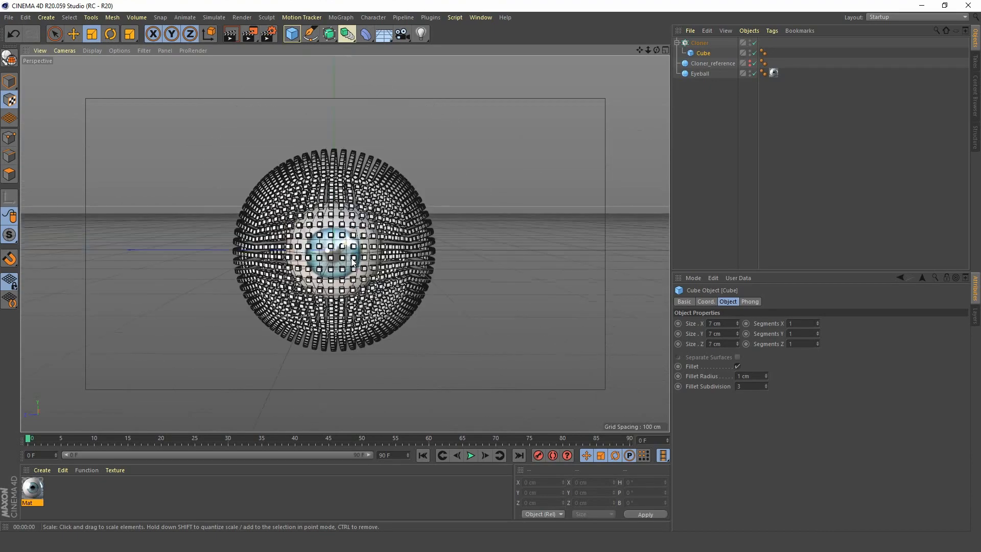
Add a MoGraph Random effector to the Cloner.
click(700, 44)
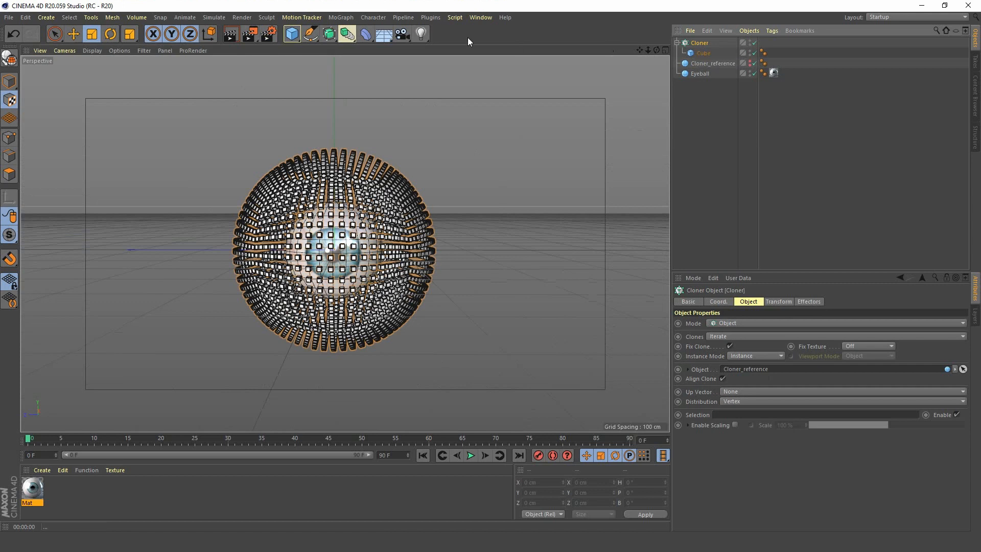
click(343, 19)
mouse_move(348, 33)
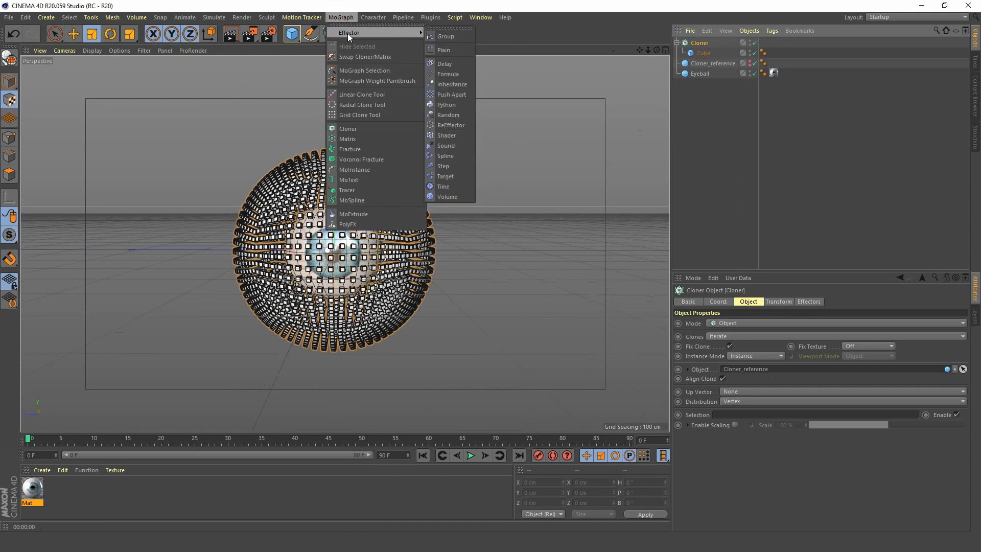
click(455, 115)
Examine how the Random effector scatters the cubes around the eyeball, up close and from different angles.
scroll(338, 244, up, 5)
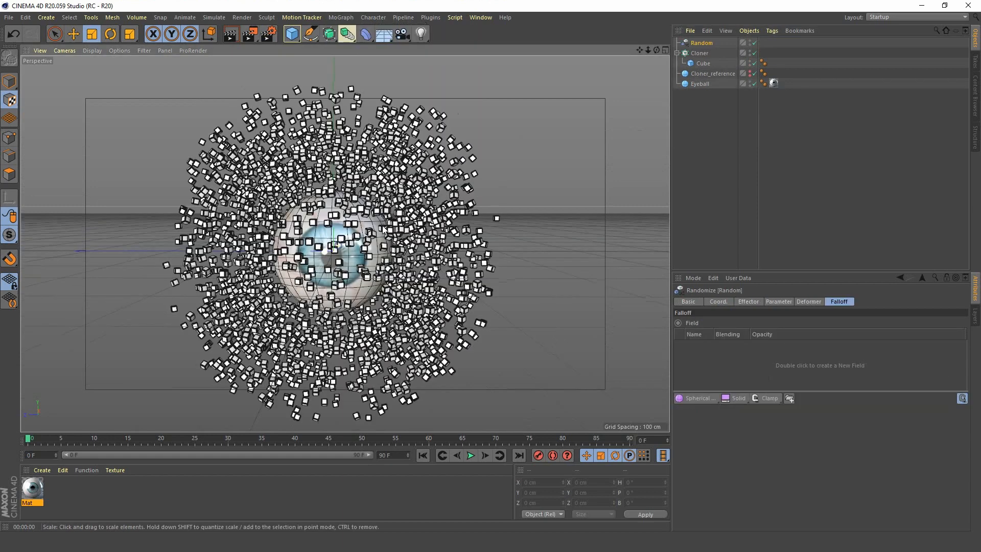
alt+drag(339, 246, 360, 254)
alt+right_drag(356, 276, 364, 276)
alt+drag(357, 276, 376, 281)
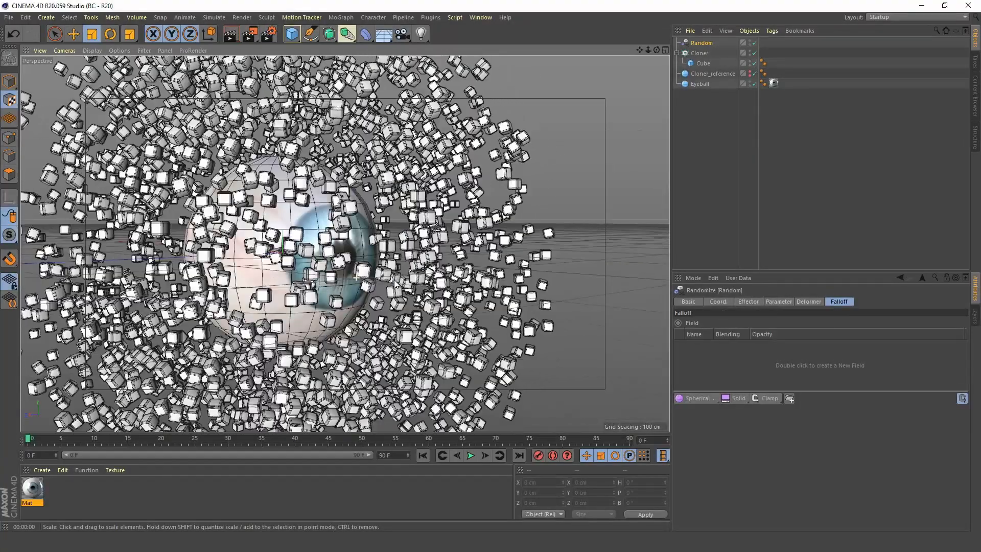
alt+right_drag(333, 274, 317, 280)
alt+middle_drag(317, 280, 339, 252)
alt+drag(339, 251, 300, 267)
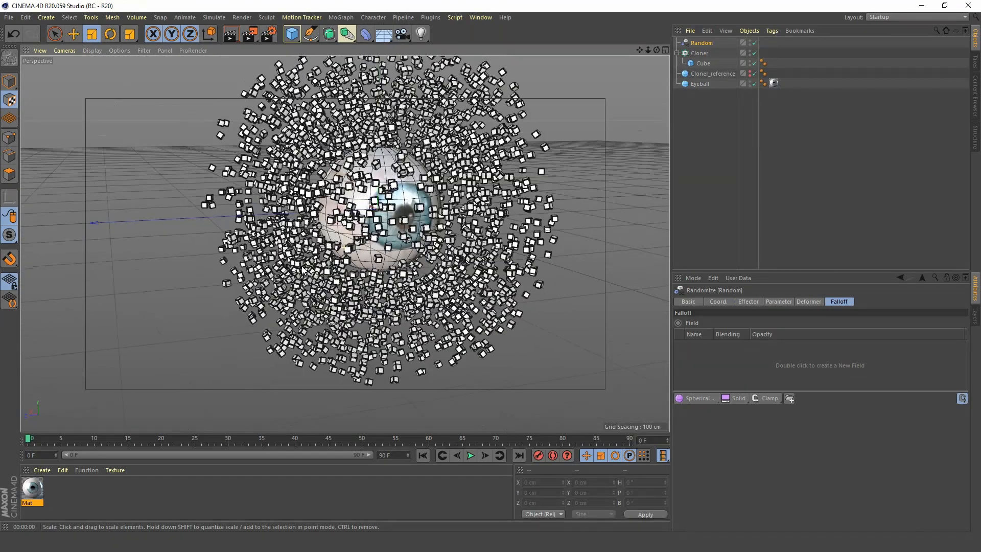
alt+middle_drag(453, 260, 378, 272)
alt+drag(360, 226, 344, 207)
Try position offsets of 7 cm in X and Y on the Random effector and undo both changes.
click(705, 45)
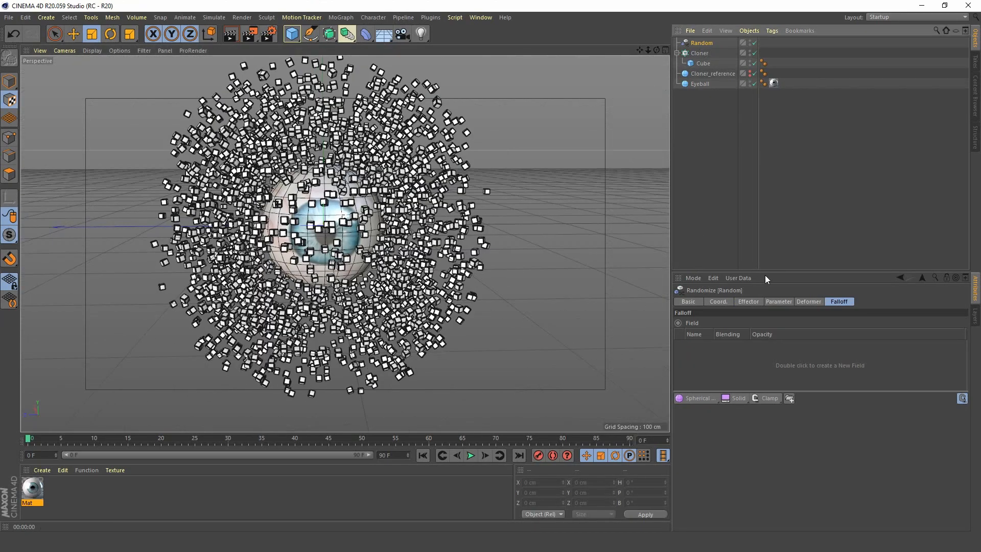
click(774, 301)
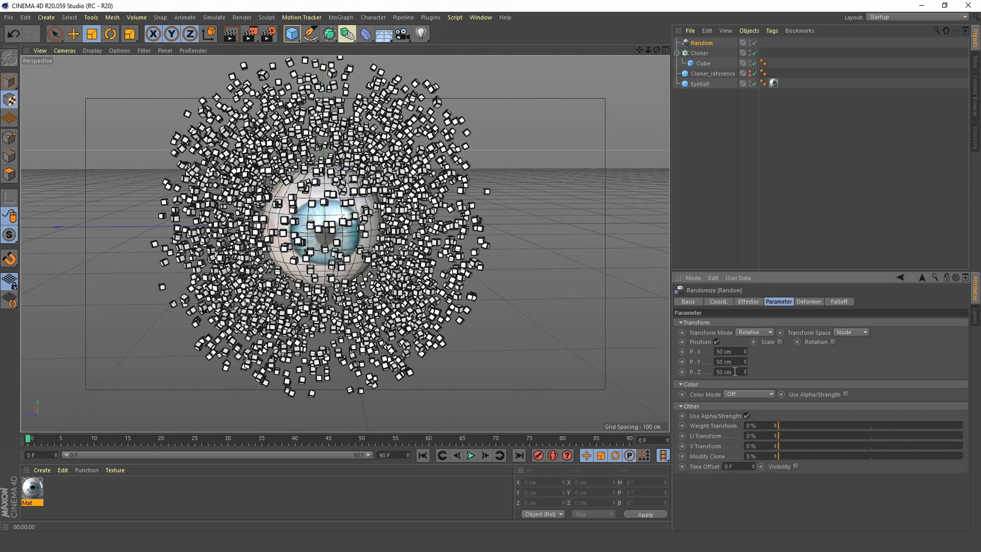
drag(737, 351, 689, 353)
text(7)
key(Tab)
text(7)
key(Tab)
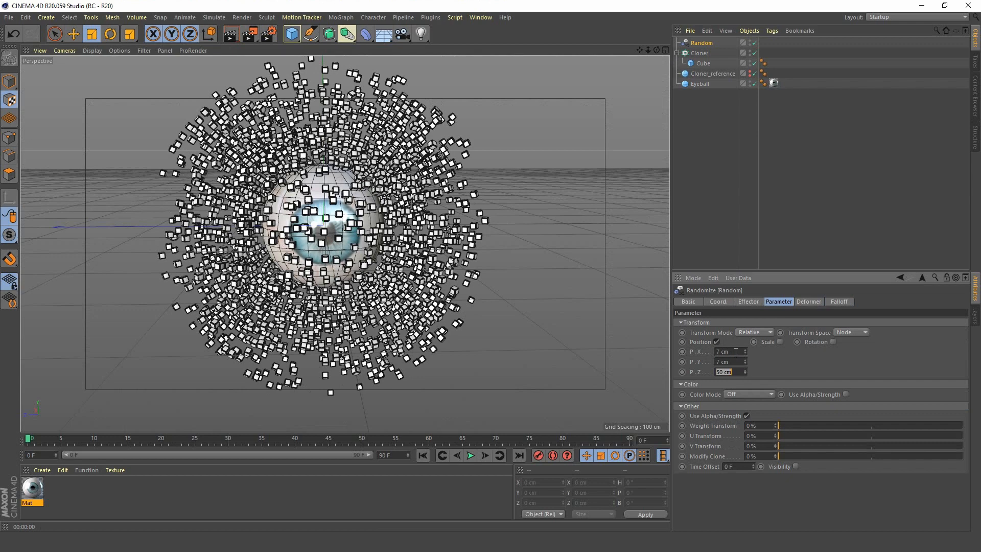
key(ctrl+z)
key(ctrl+z)
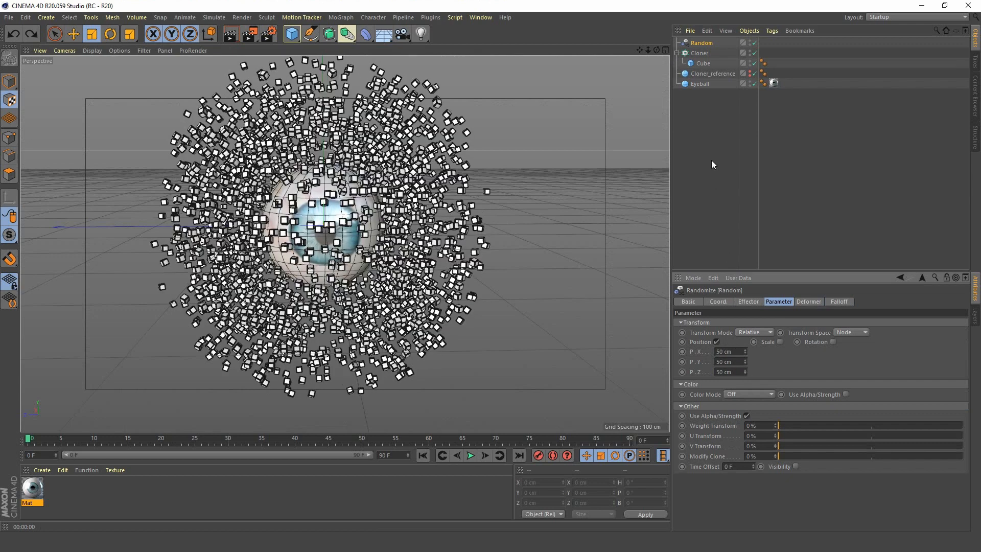
Add a Spherical Field to the Random effector's falloff.
mouse_move(332, 242)
alt+mouse_down()
mouse_move(392, 228)
mouse_move(321, 231)
mouse_move(328, 226)
mouse_move(340, 240)
mouse_move(329, 250)
mouse_move(365, 214)
mouse_move(358, 240)
mouse_move(314, 234)
mouse_move(308, 252)
mouse_move(440, 250)
alt+mouse_up()
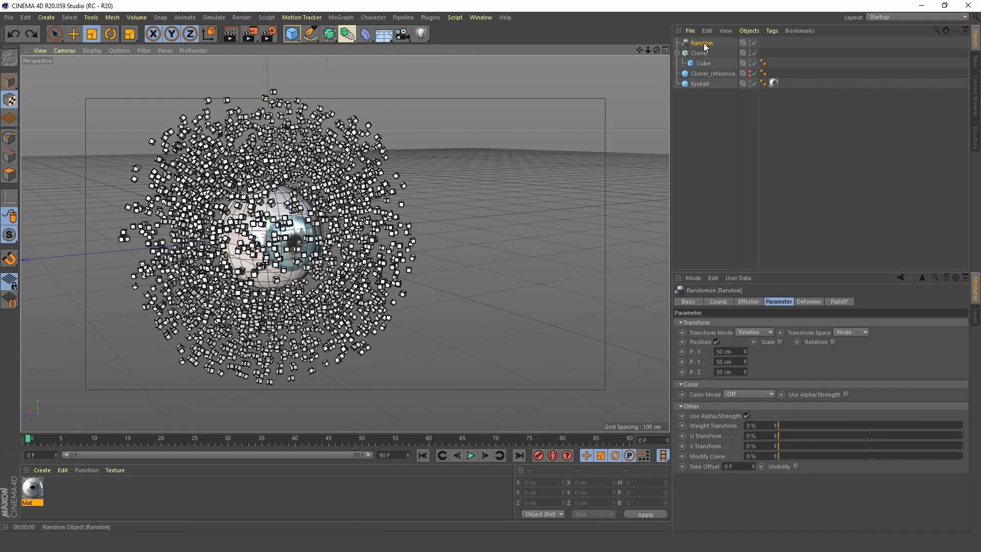
click(841, 302)
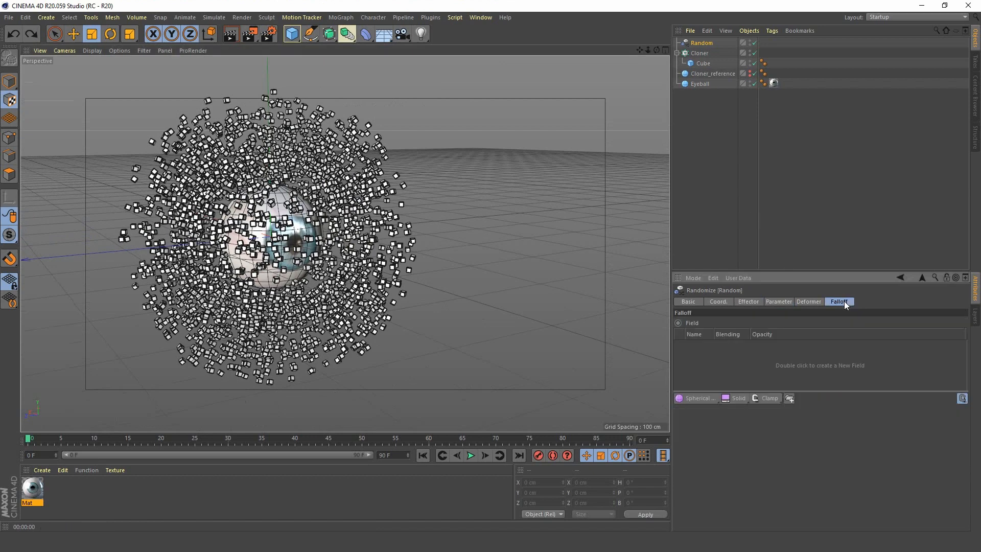
click(718, 403)
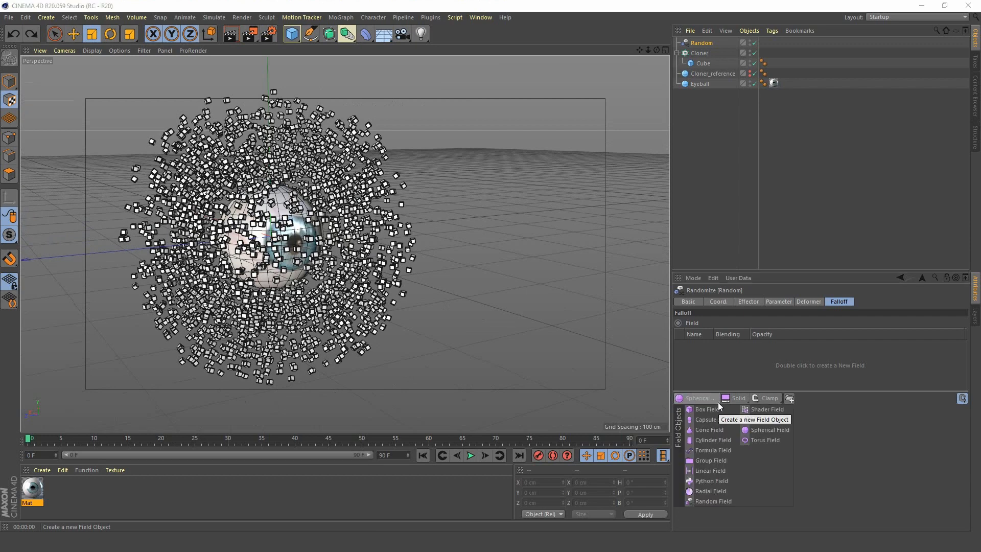
click(770, 434)
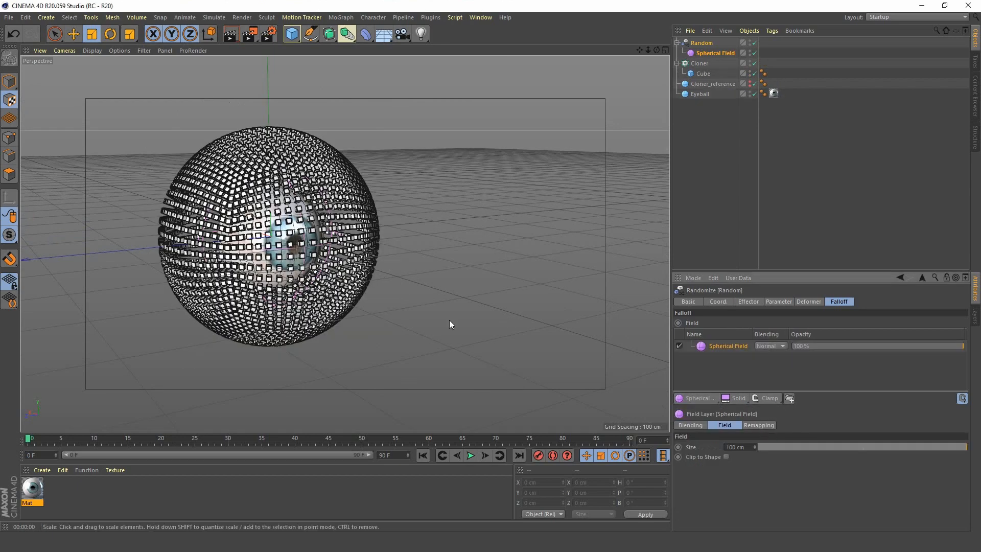
Select the Spherical Field and switch to Model mode with the Move tool.
alt+right_drag(276, 246, 384, 259)
mouse_move(384, 259)
alt+mouse_down()
mouse_move(395, 259)
mouse_move(387, 258)
alt+mouse_up()
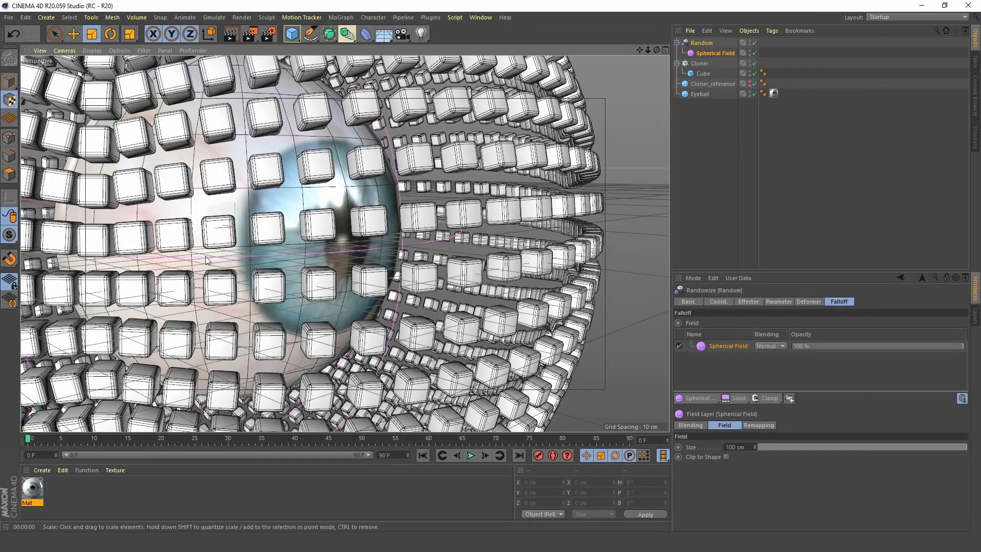
alt+right_drag(381, 245, 370, 274)
click(705, 53)
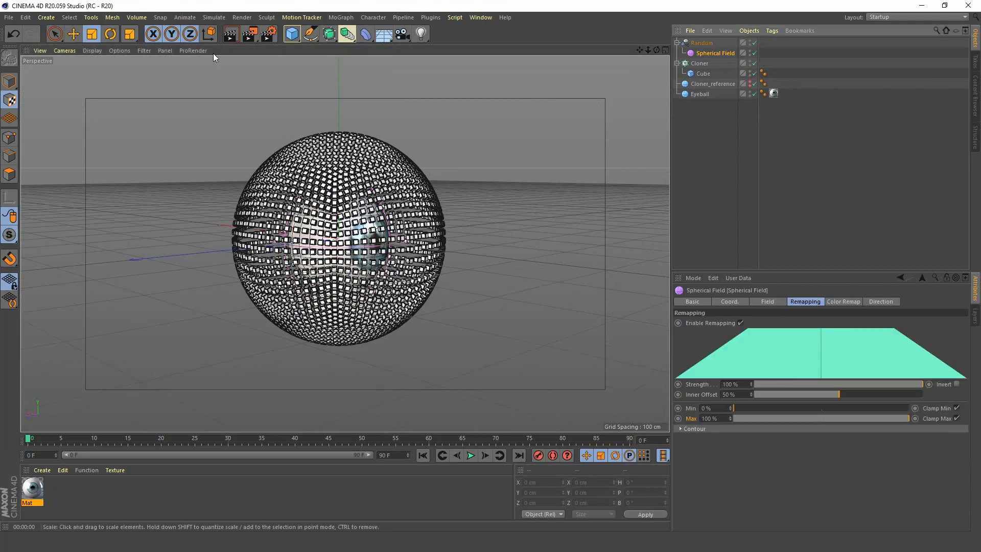
click(73, 34)
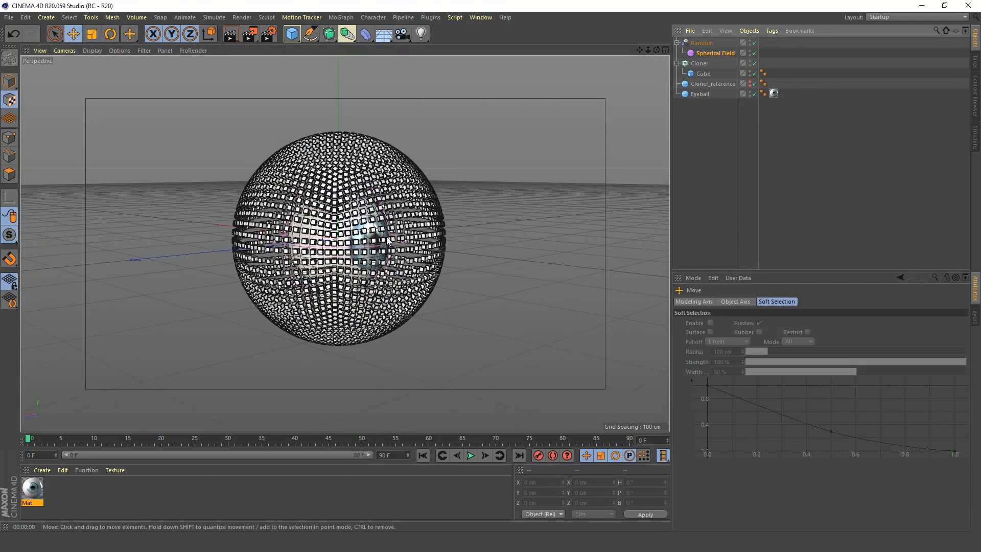
click(9, 83)
alt+drag(220, 207, 229, 254)
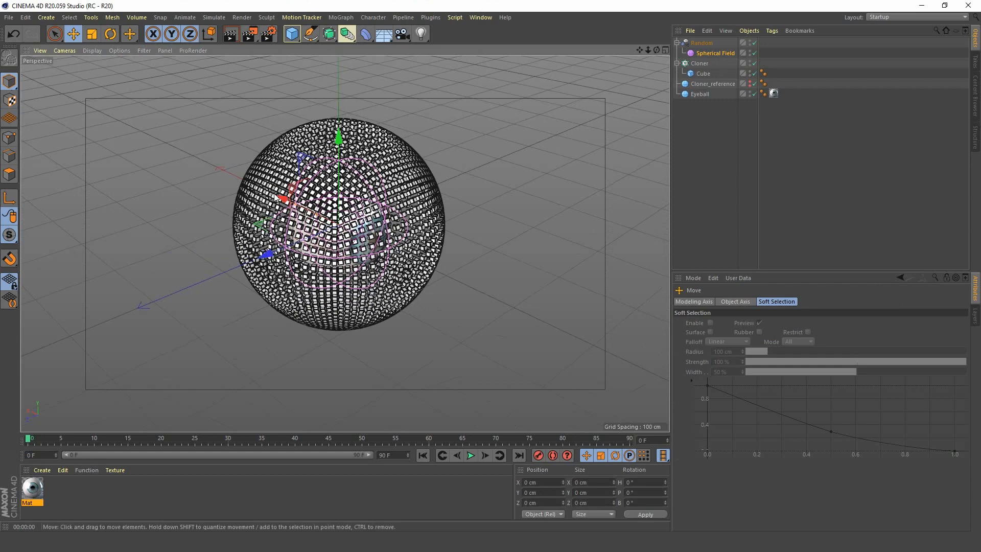
Try moving the Spherical Field to about -160 cm in X and 107 cm in Z, and undo the moves.
drag(276, 197, 354, 289)
scroll(455, 277, up, 4)
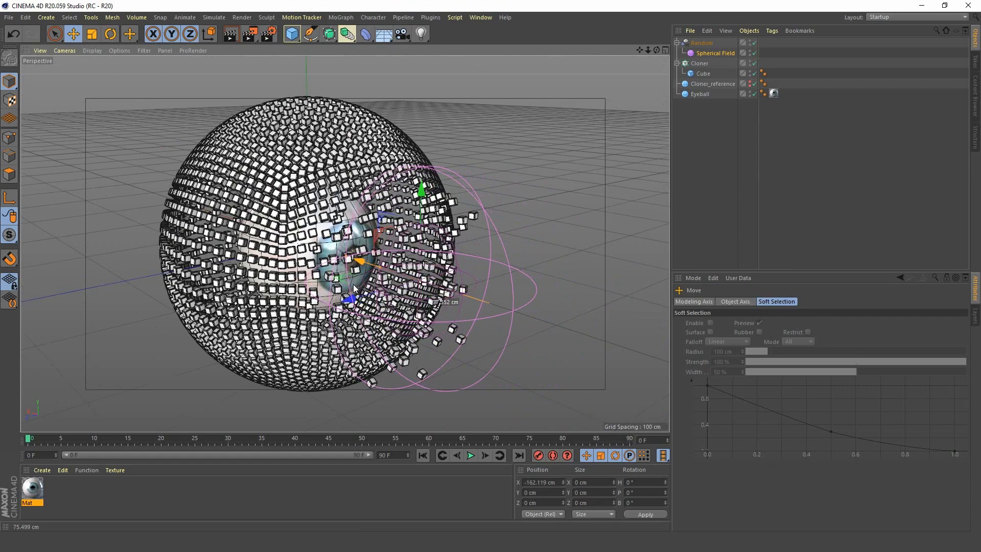
alt+drag(488, 308, 417, 283)
drag(350, 299, 306, 287)
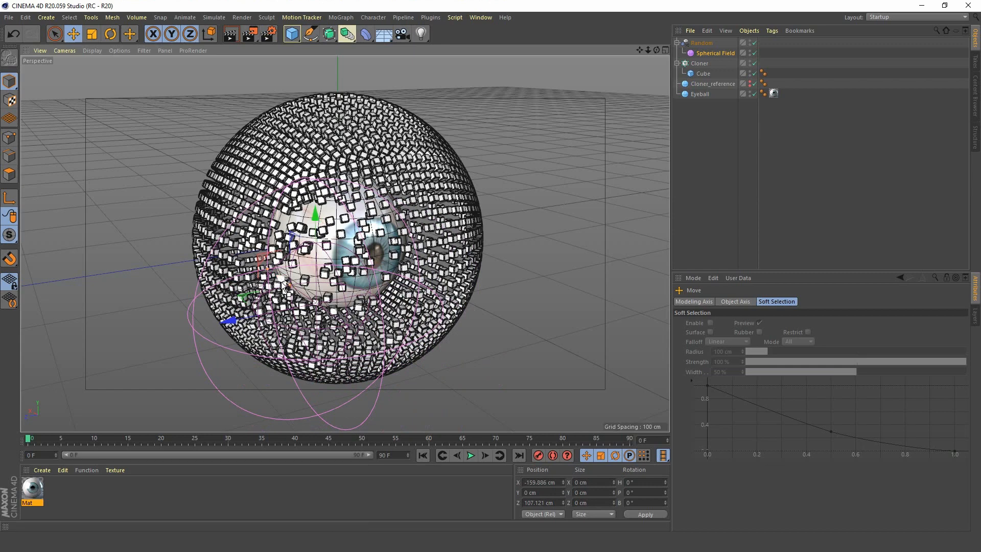
key(ctrl+z)
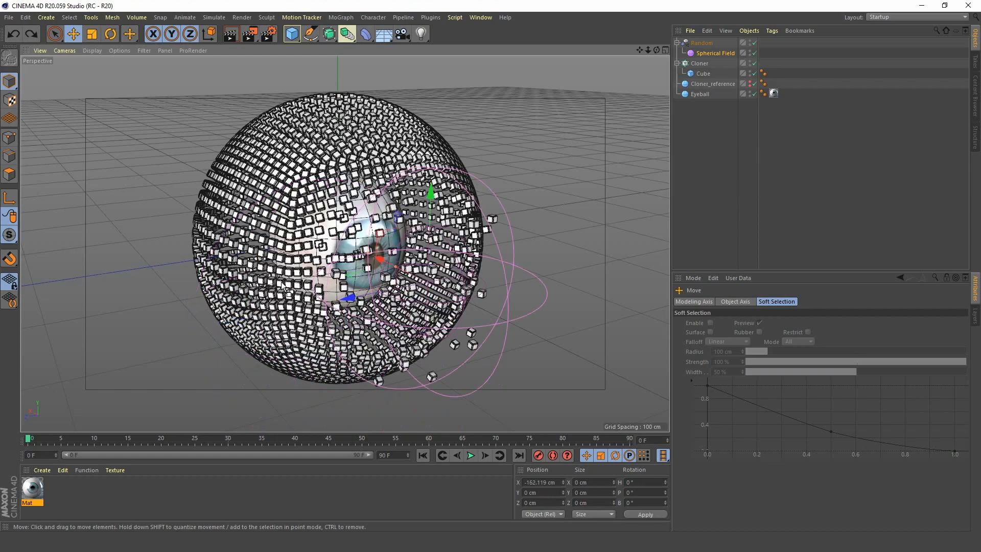
key(ctrl+z)
key(ctrl+z)
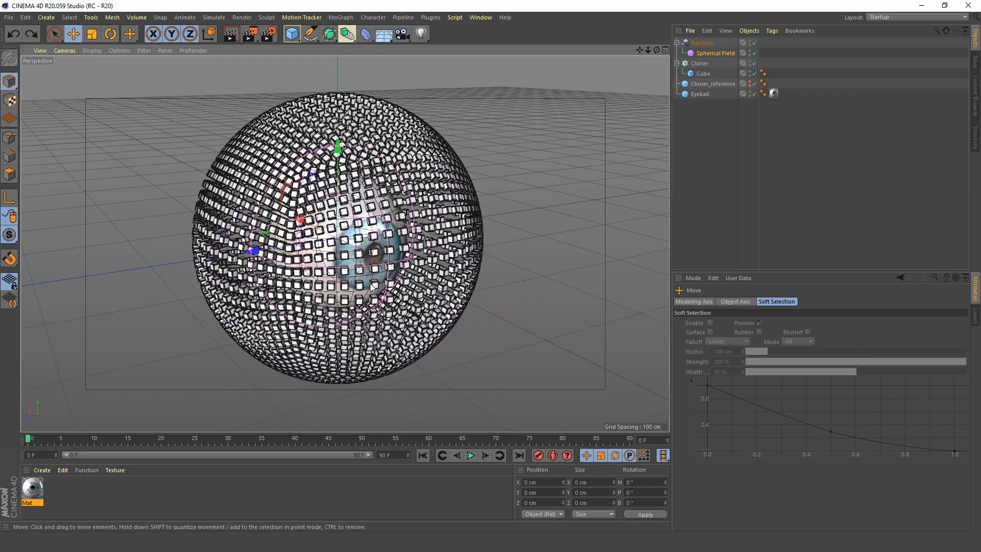
Add a Circle spline around the cube shell.
alt+drag(355, 246, 384, 292)
scroll(386, 250, up, 3)
scroll(385, 250, down, 3)
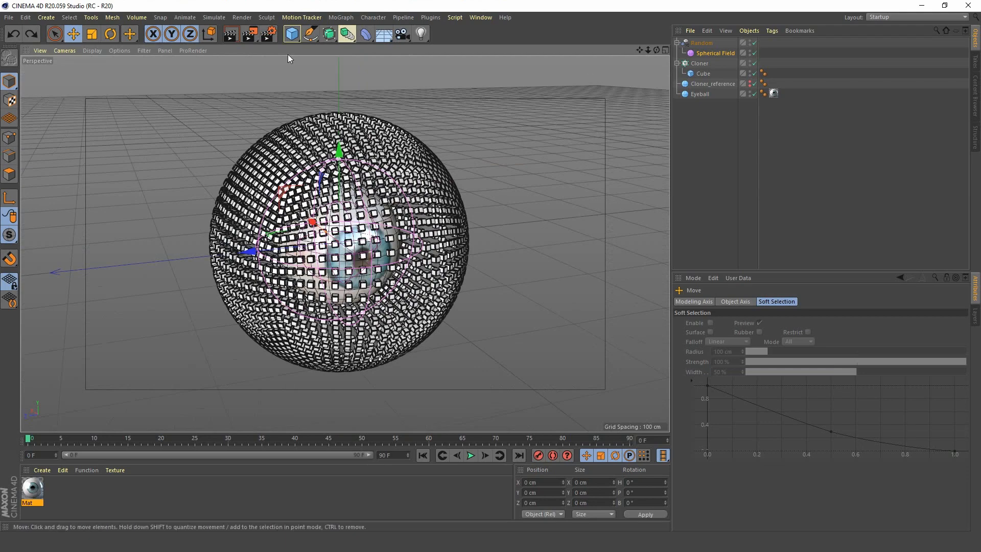
click(312, 38)
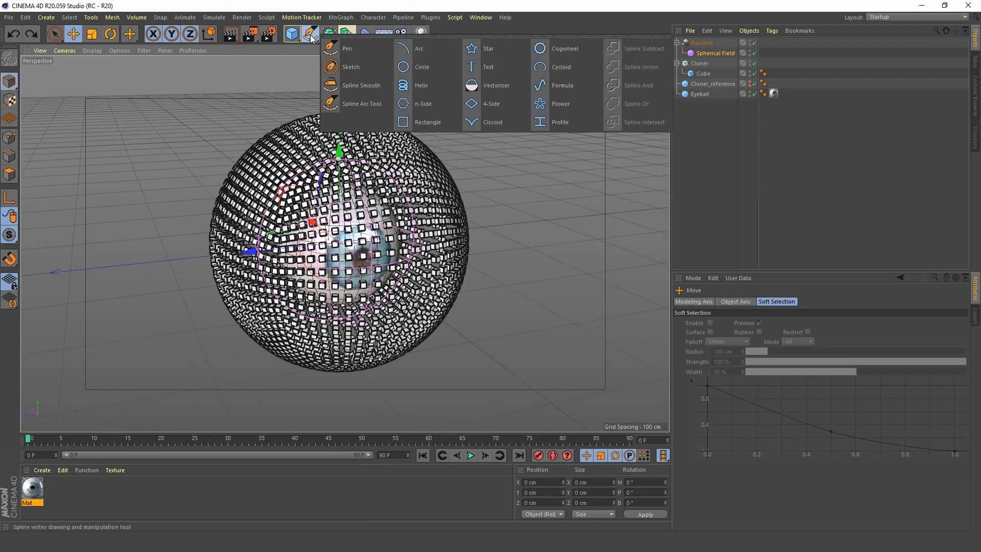
click(436, 71)
alt+drag(314, 230, 431, 232)
scroll(431, 232, down, 4)
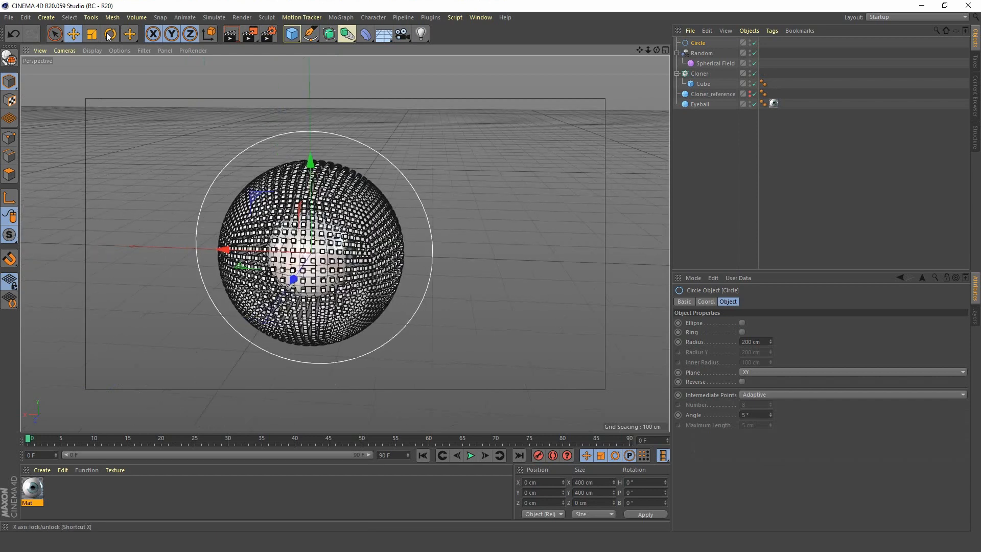
Scale the Circle spline down and set its radius to 150 cm to match the Cloner_reference sphere.
click(88, 36)
drag(554, 160, 486, 214)
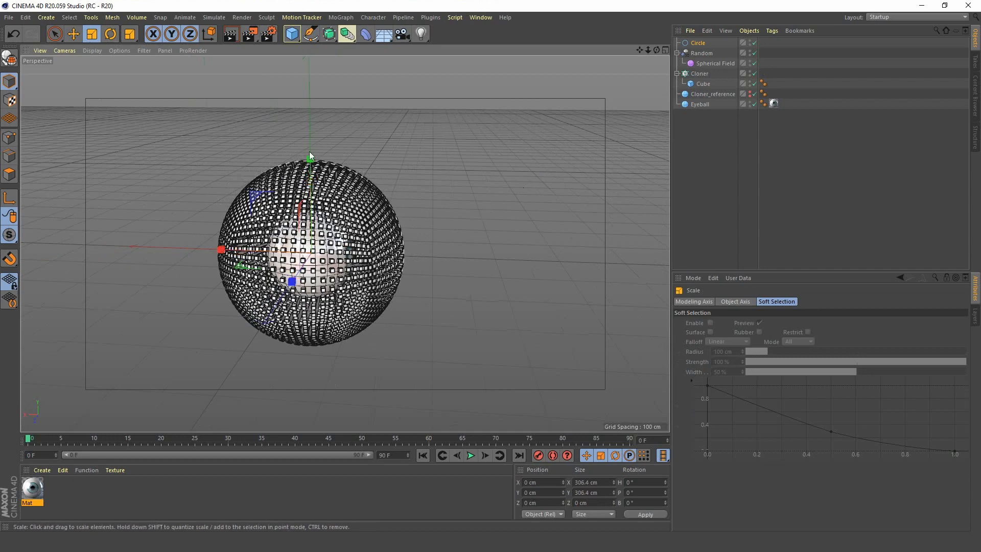
alt+drag(401, 240, 385, 213)
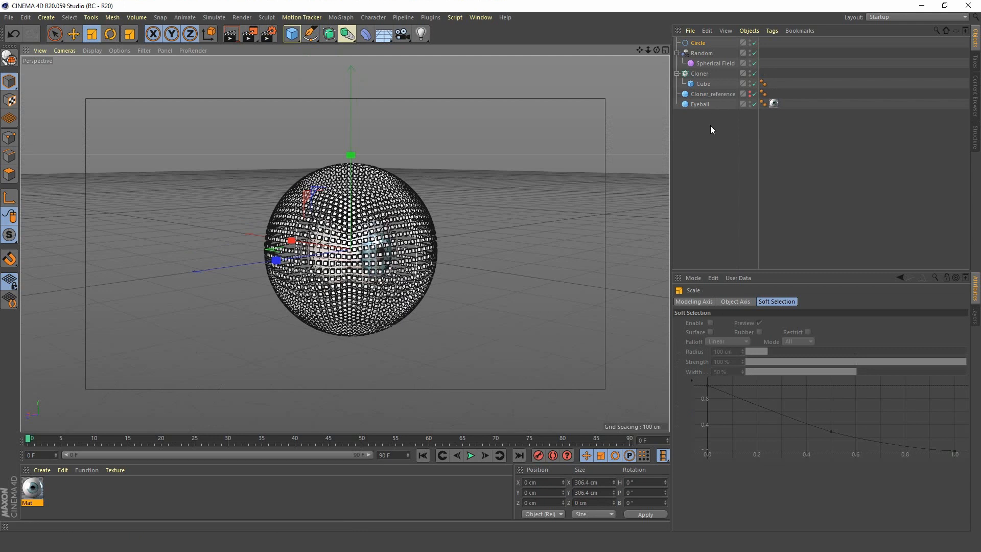
click(714, 94)
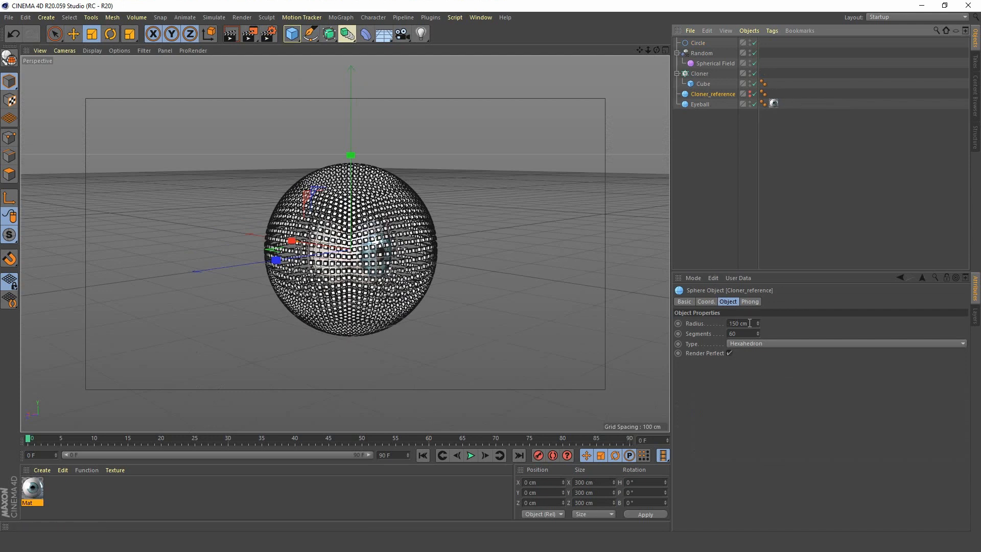
click(699, 43)
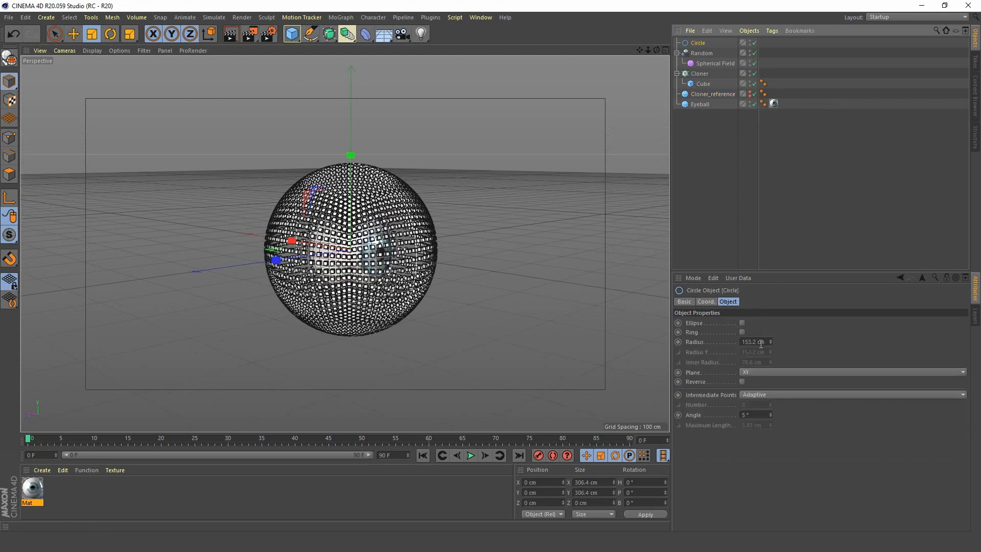
text(150)
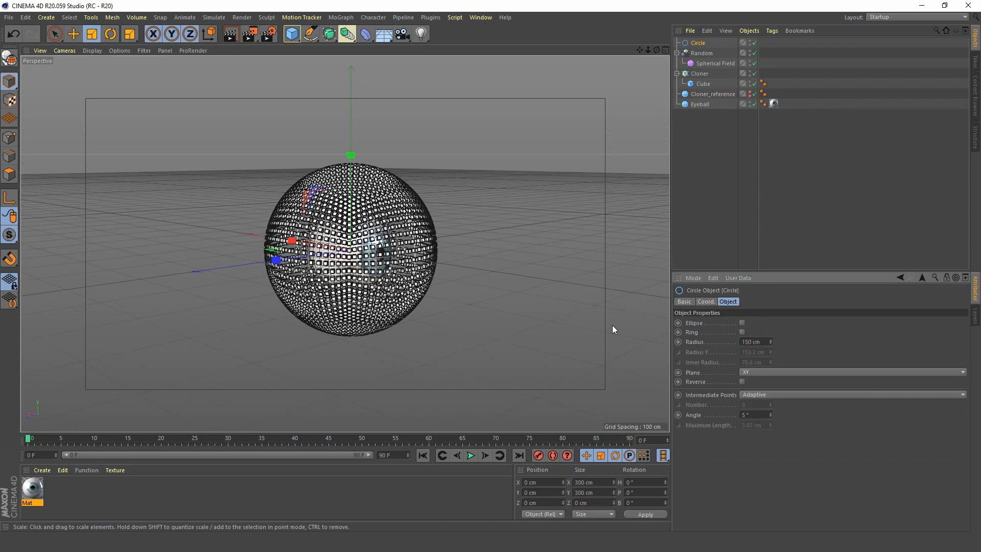
key(Return)
alt+drag(353, 224, 369, 235)
alt+right_drag(369, 234, 385, 190)
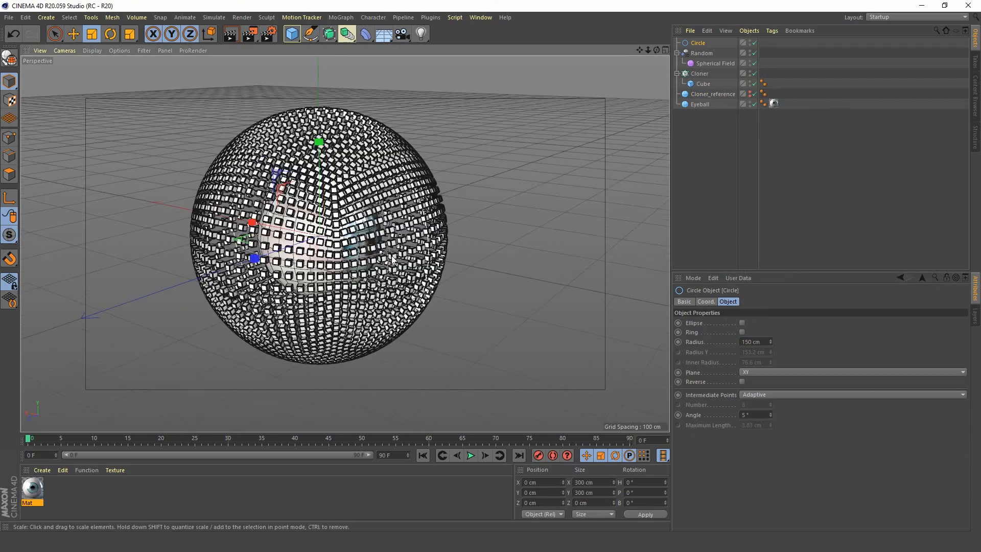
mouse_move(333, 223)
alt+mouse_down()
mouse_move(313, 212)
mouse_move(425, 262)
alt+mouse_up()
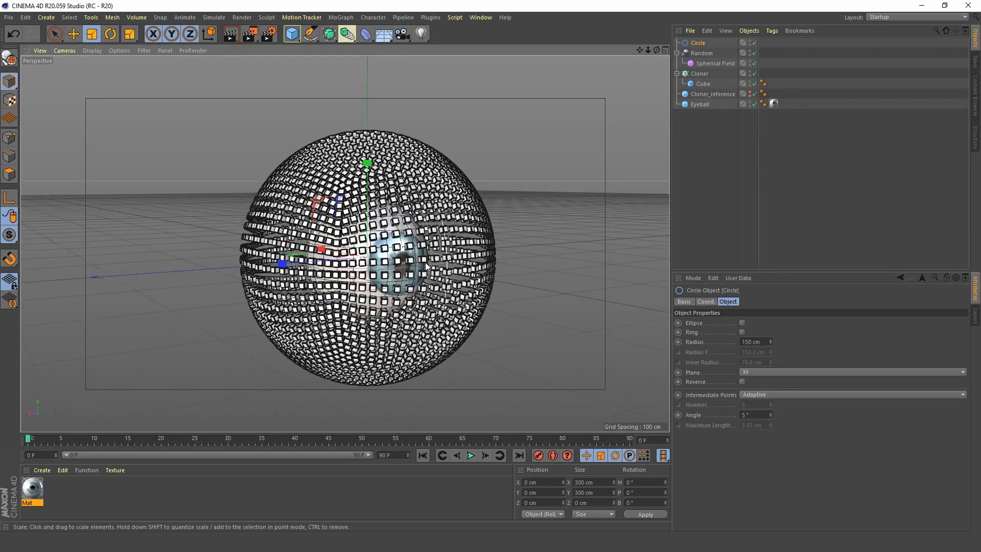
Add an Align to Spline tag to the Spherical Field and use the Circle as its spline path.
click(713, 64)
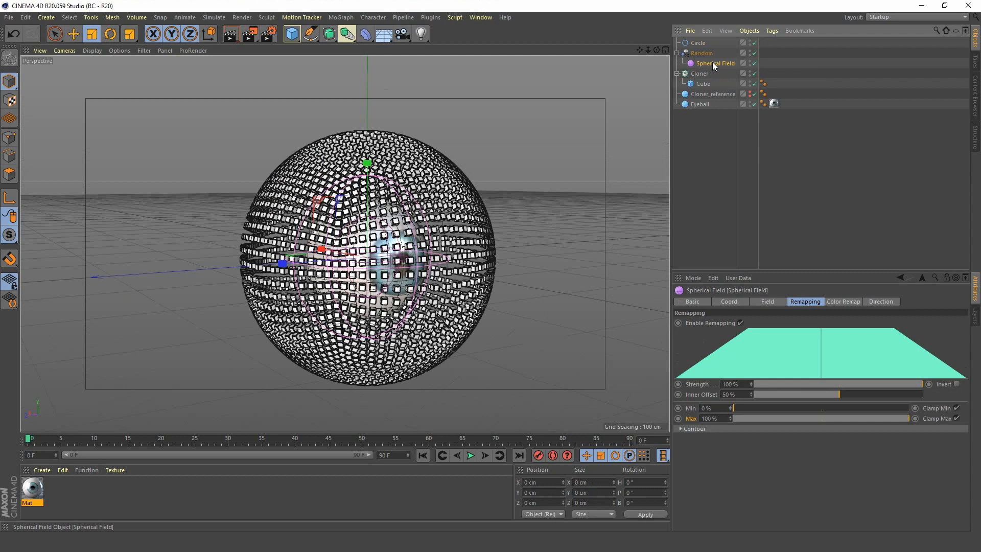
right_click(713, 65)
mouse_move(782, 72)
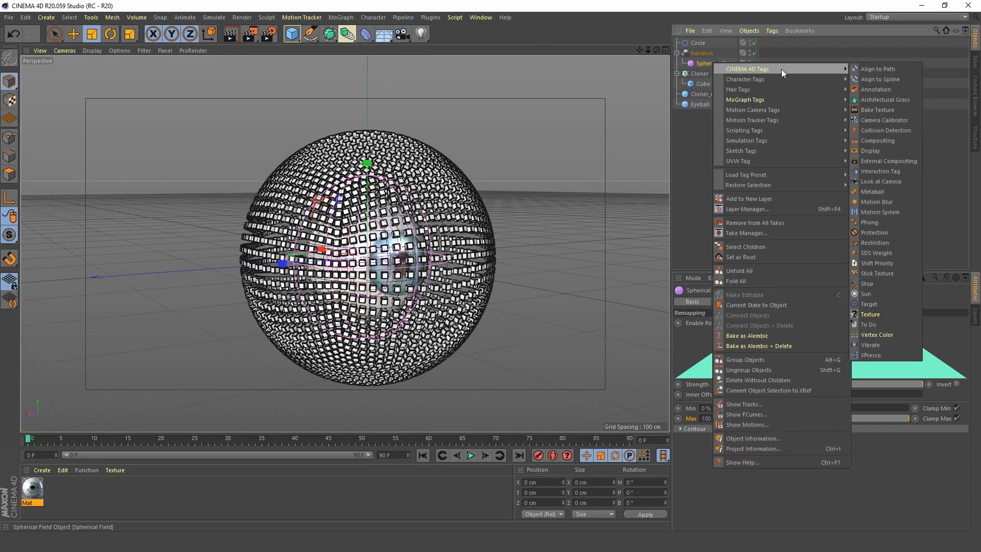
click(906, 82)
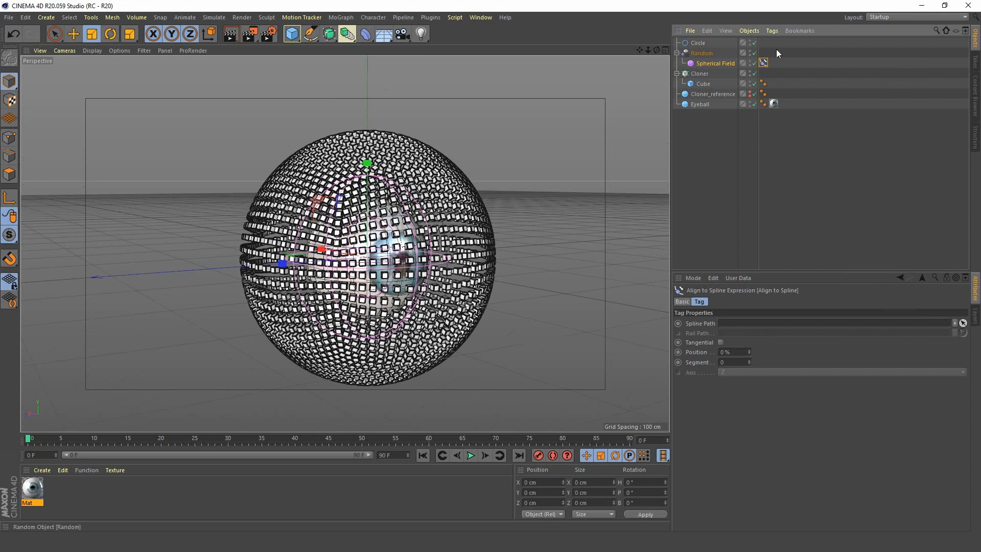
drag(698, 46, 733, 323)
mouse_move(313, 267)
alt+mouse_down()
mouse_move(403, 282)
mouse_move(280, 264)
mouse_move(306, 208)
mouse_move(337, 254)
mouse_move(261, 266)
mouse_move(412, 251)
alt+mouse_up()
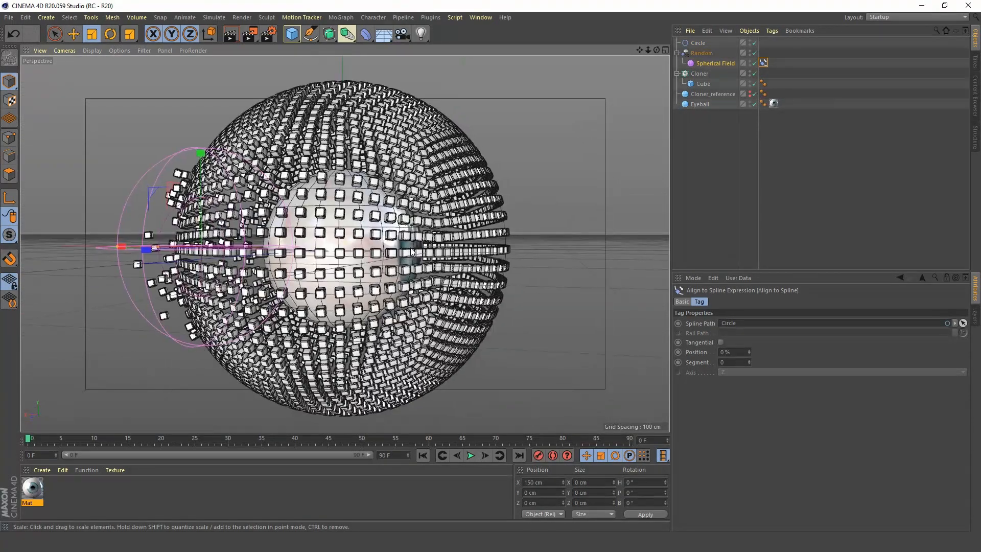
Try rotating the Circle spline to about 281° heading, -32° pitch and -87° bank to reposition the field.
click(698, 43)
key(h)
alt+drag(379, 280, 357, 309)
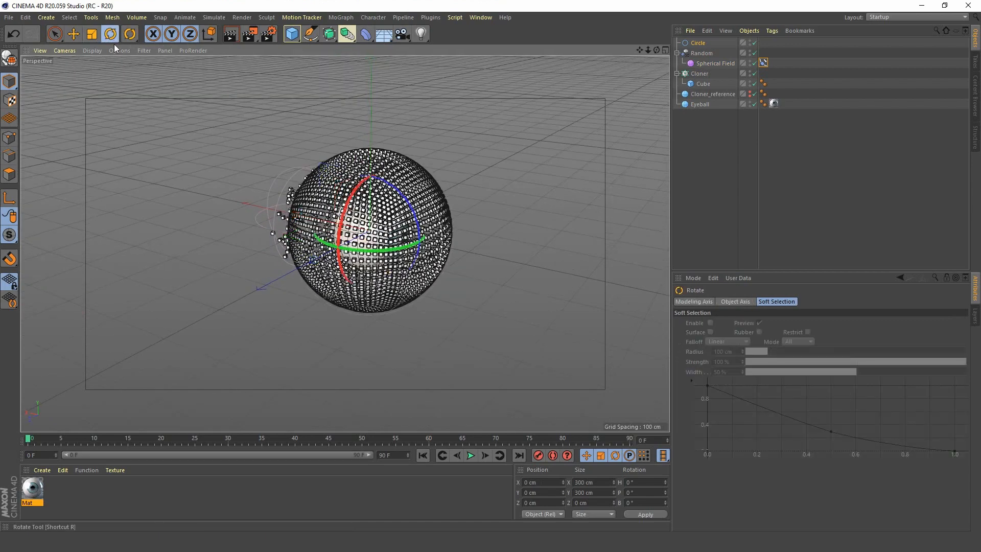
alt+drag(586, 161, 526, 278)
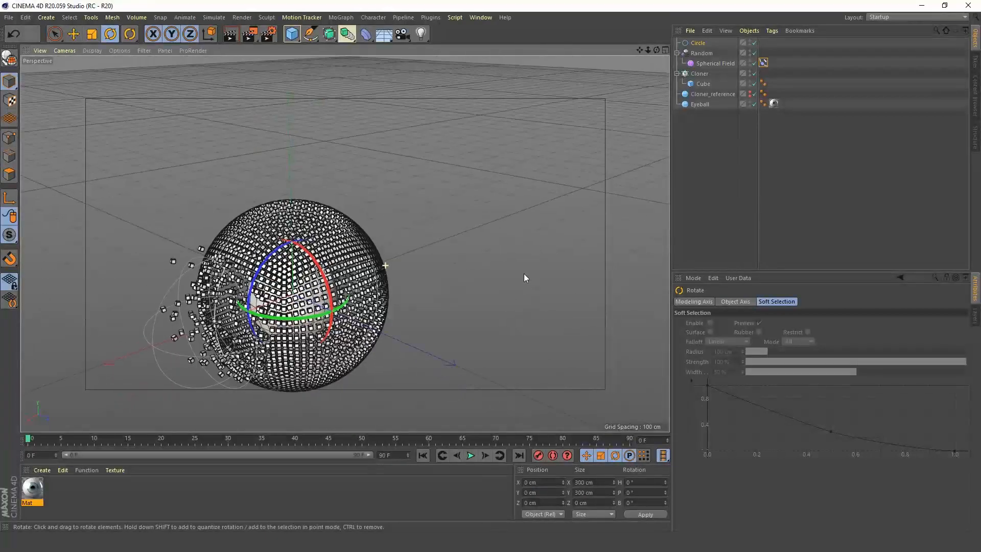
drag(300, 337, 293, 252)
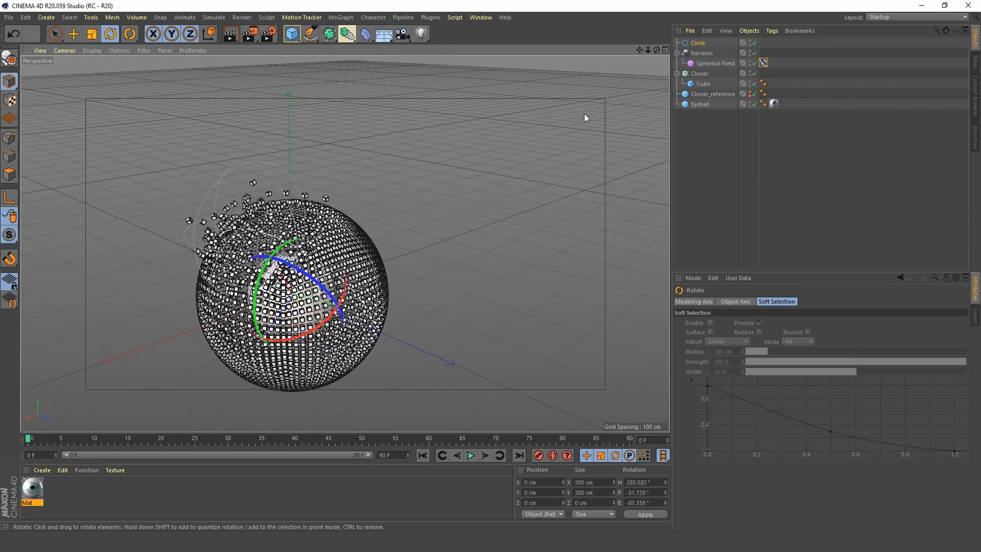
Show the Cloner_reference sphere to compare it with the Circle path, hide it again and inspect the scattered cubes up close.
click(699, 44)
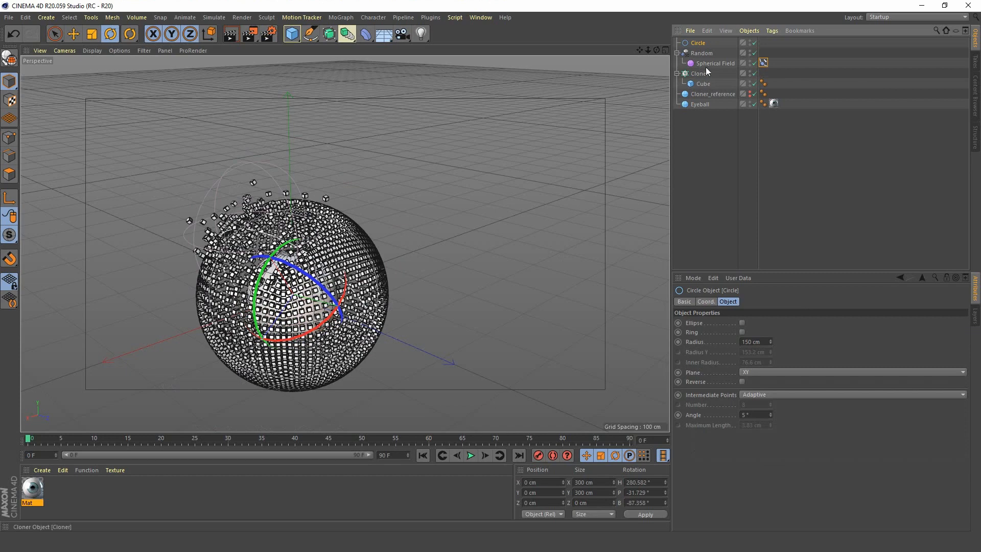
click(703, 94)
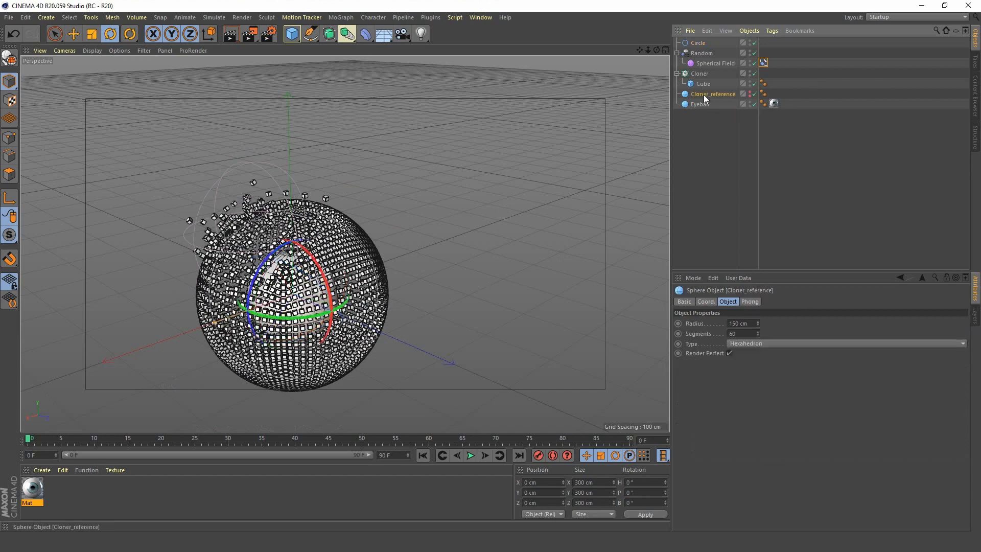
click(750, 92)
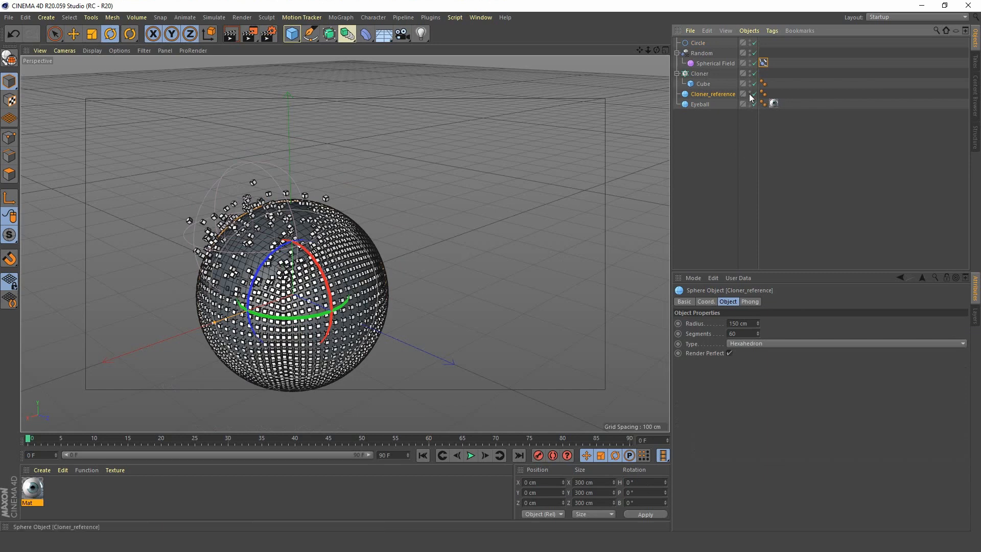
double_click(750, 94)
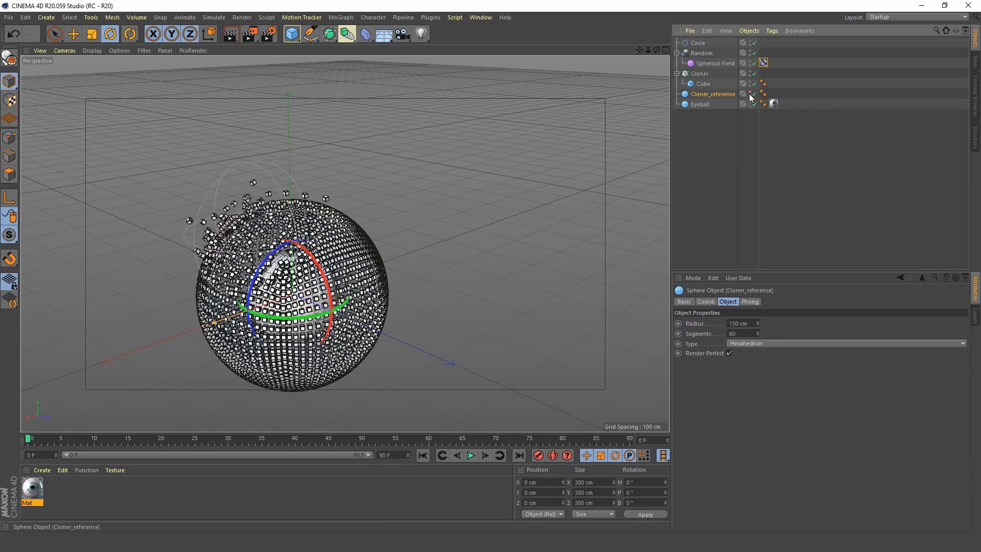
alt+middle_drag(282, 309, 330, 288)
alt+drag(331, 288, 285, 262)
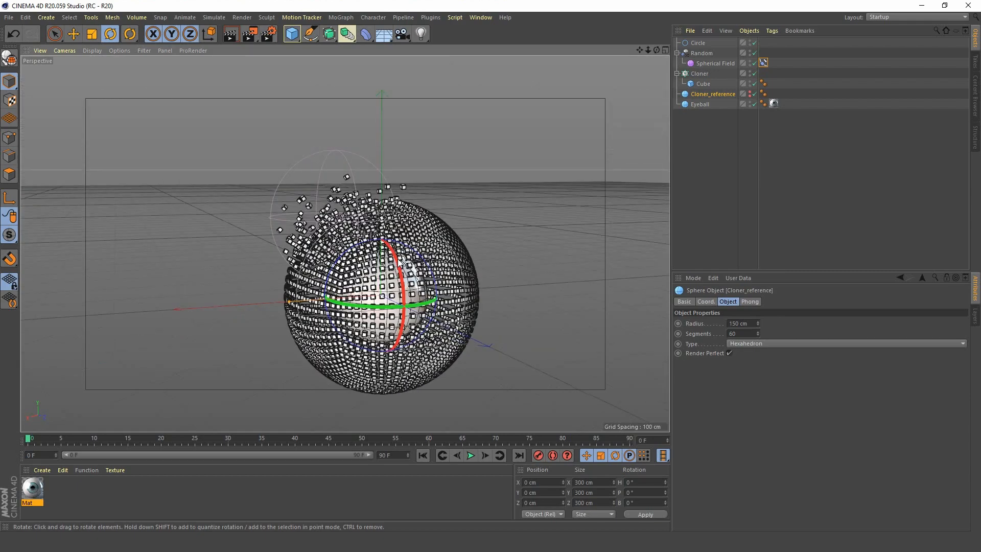
alt+right_drag(381, 257, 492, 298)
alt+middle_drag(491, 297, 451, 243)
click(713, 146)
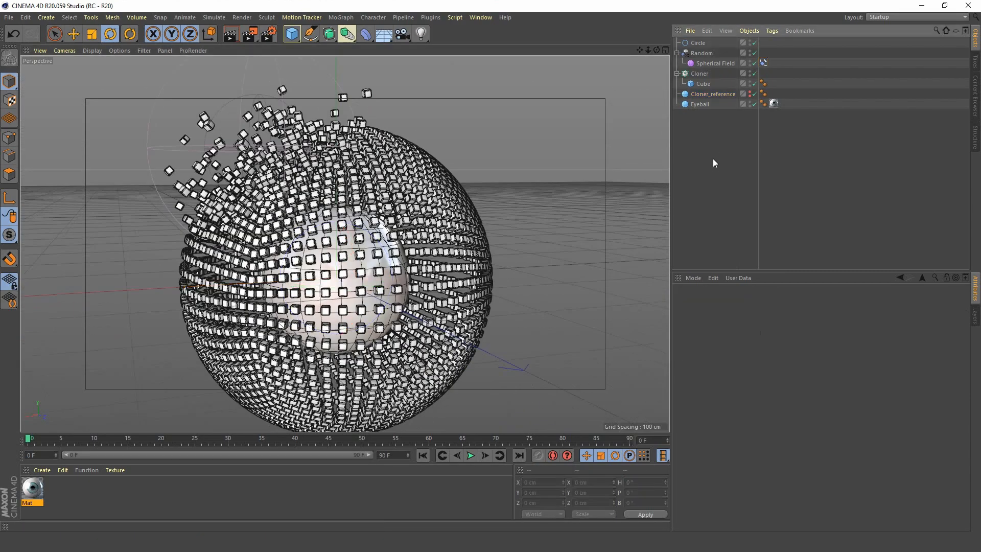
Undo the Cloner_reference visibility changes and the Circle spline's rotation.
key(ctrl+z)
key(ctrl+z)
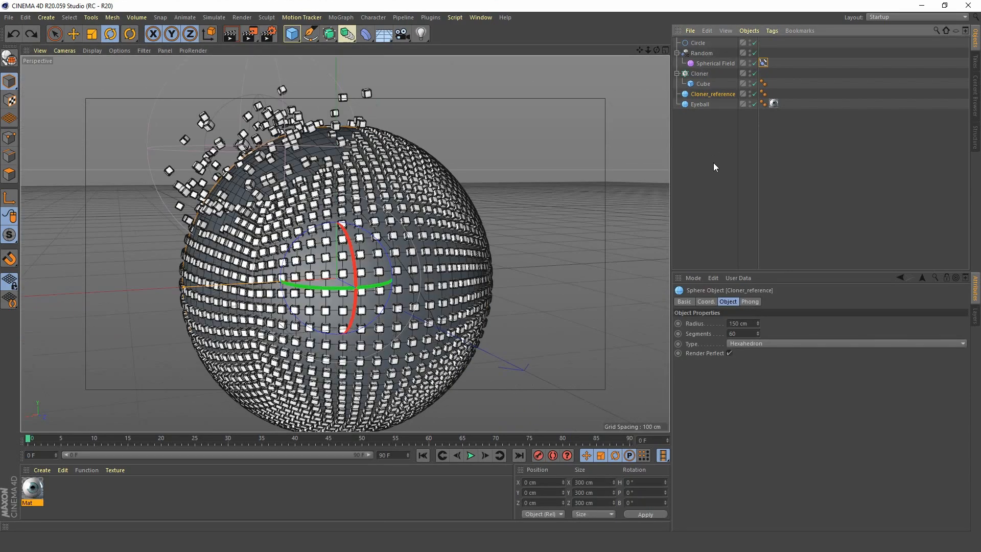
key(ctrl+z)
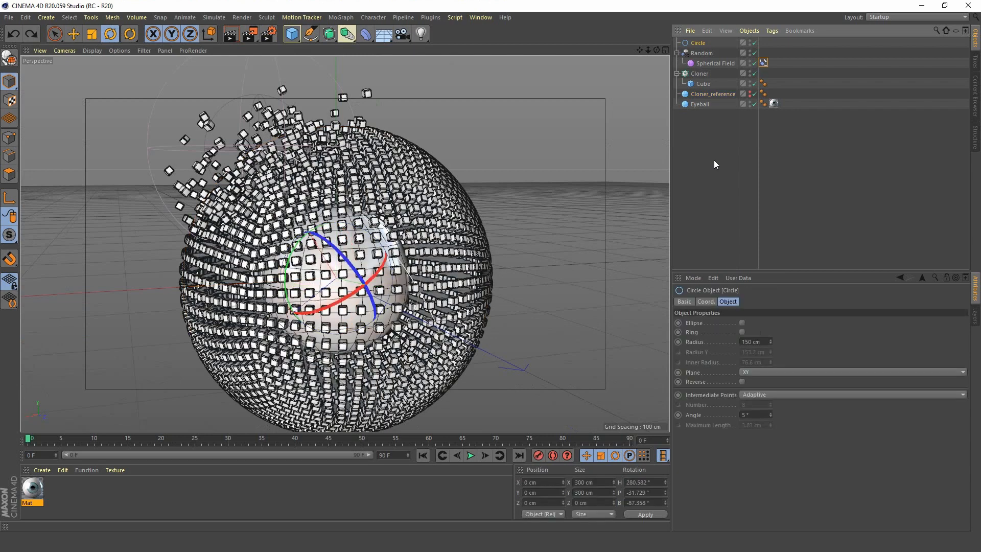
key(ctrl+z)
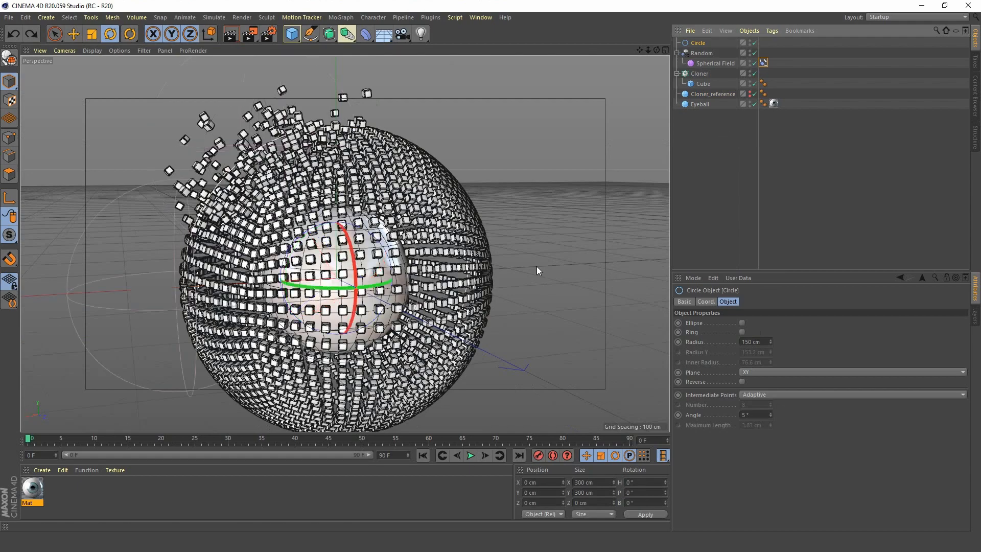
alt+drag(537, 266, 416, 271)
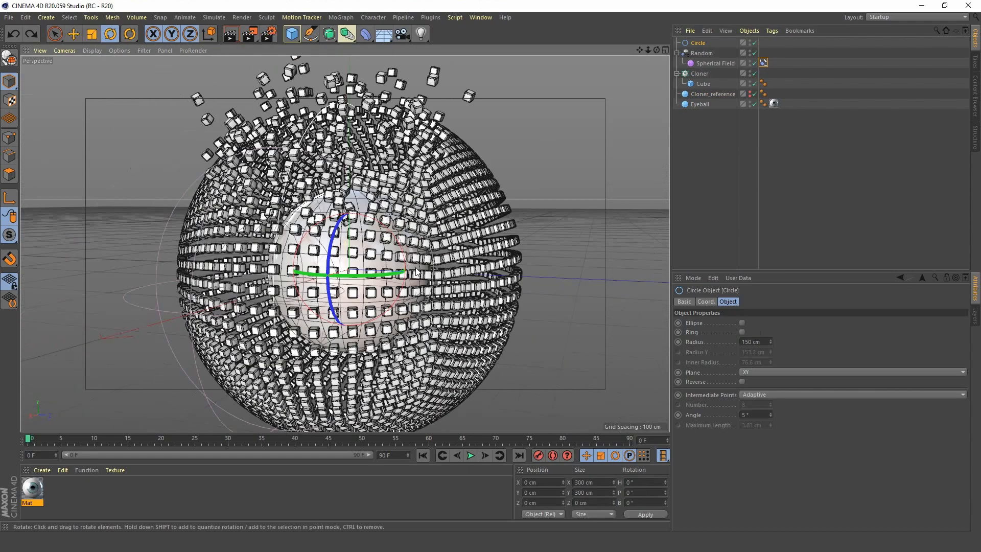
Examine the cube shell and the eyeball from several sides to compare the iris direction with the scattered area.
alt+right_drag(416, 272, 394, 393)
alt+drag(378, 257, 383, 299)
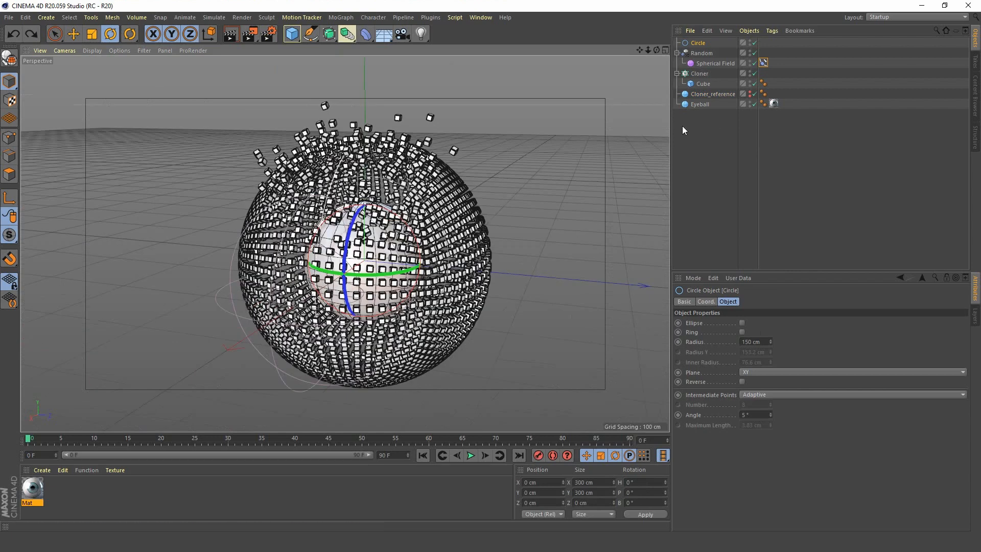
click(755, 94)
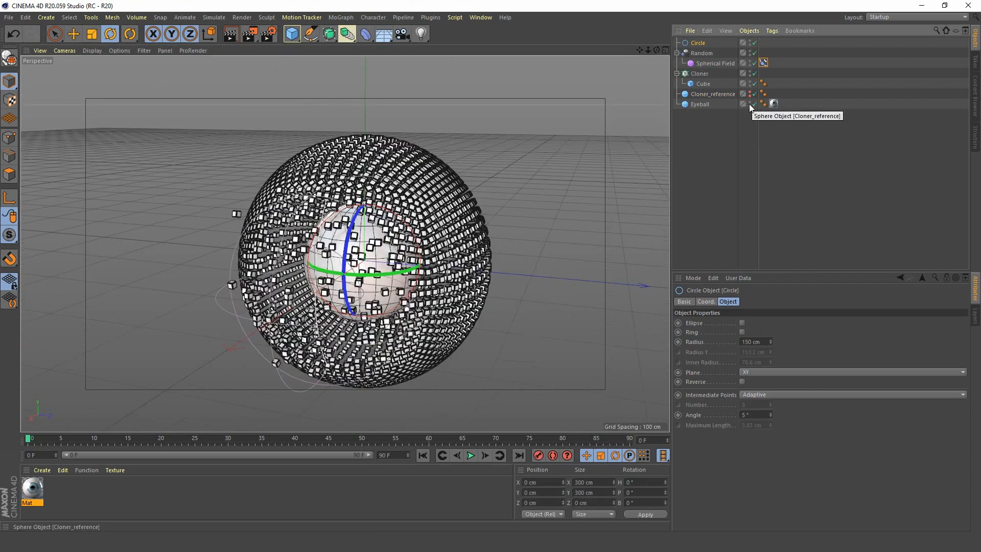
mouse_move(365, 284)
alt+mouse_down()
mouse_move(291, 265)
mouse_move(640, 264)
alt+mouse_up()
scroll(342, 278, up, 7)
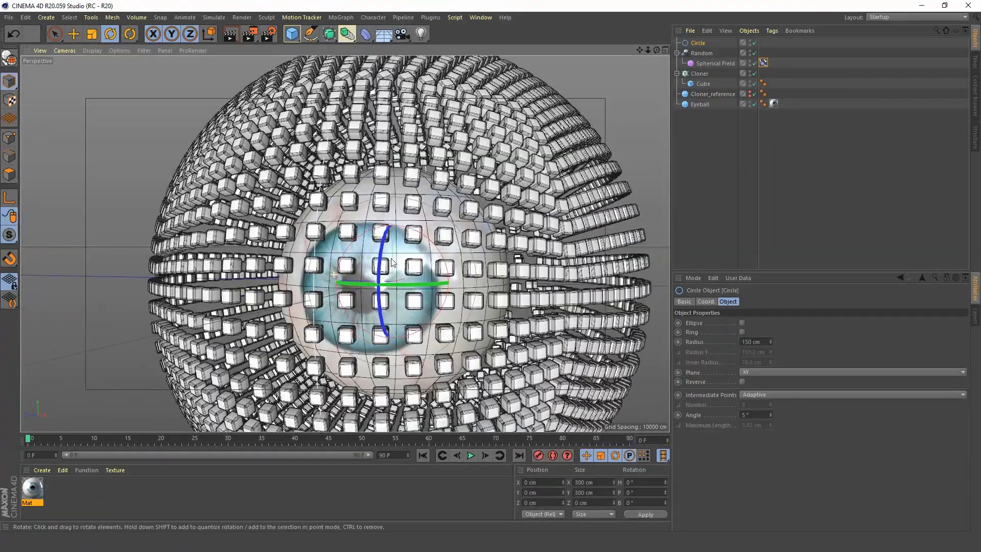
alt+drag(411, 279, 352, 275)
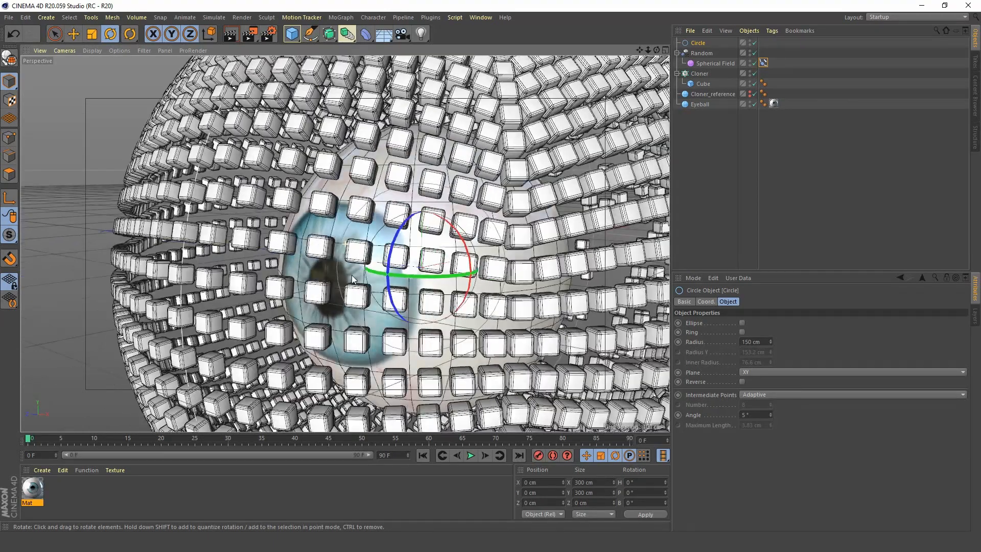
scroll(351, 275, down, 7)
alt+drag(412, 284, 476, 286)
alt+middle_drag(424, 282, 312, 261)
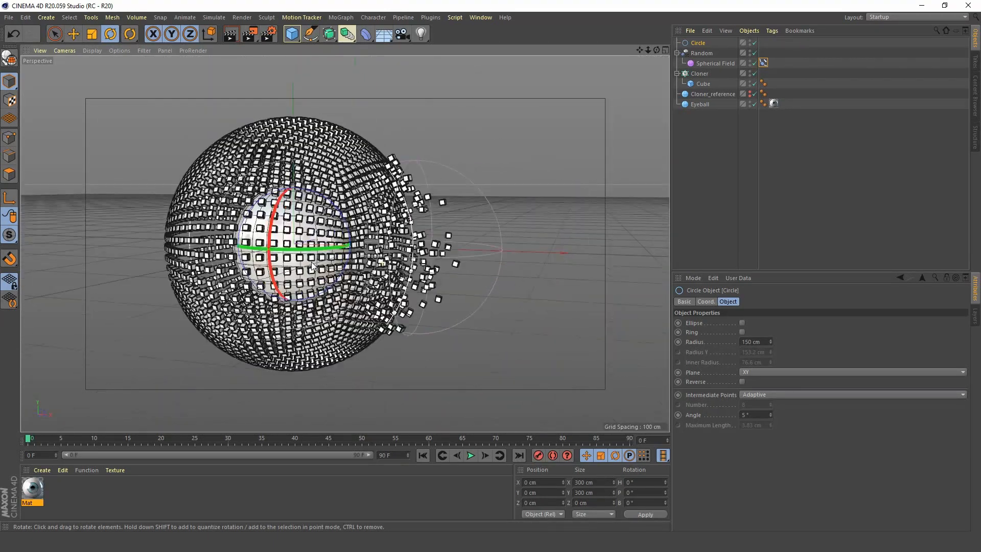
mouse_move(312, 262)
alt+mouse_down()
mouse_move(355, 254)
mouse_move(396, 264)
mouse_move(453, 254)
mouse_move(548, 261)
mouse_move(539, 256)
alt+mouse_up()
scroll(382, 255, up, 4)
alt+middle_drag(538, 256, 334, 259)
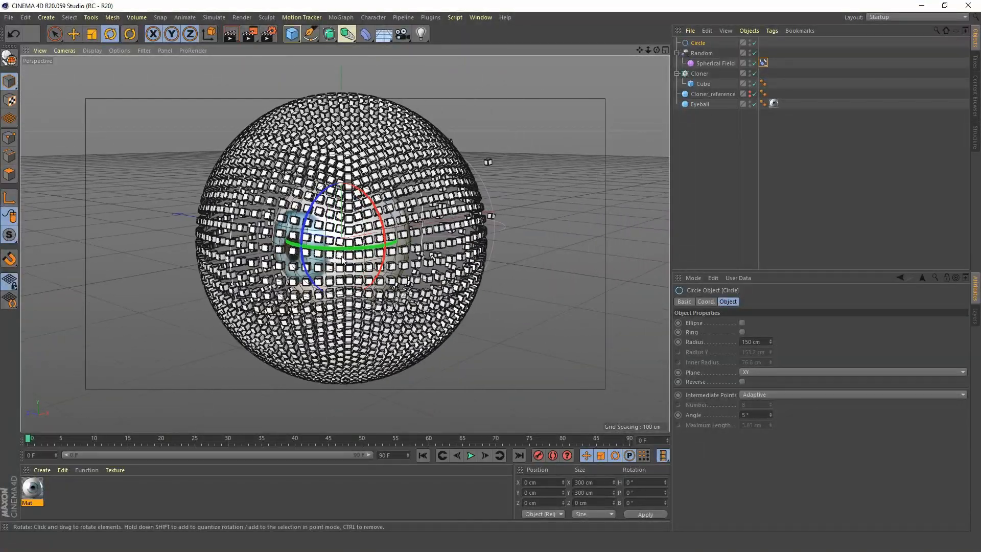
alt+drag(343, 257, 437, 248)
alt+middle_drag(261, 279, 420, 296)
scroll(343, 297, down, 1)
alt+drag(315, 286, 387, 301)
alt+middle_drag(301, 274, 357, 262)
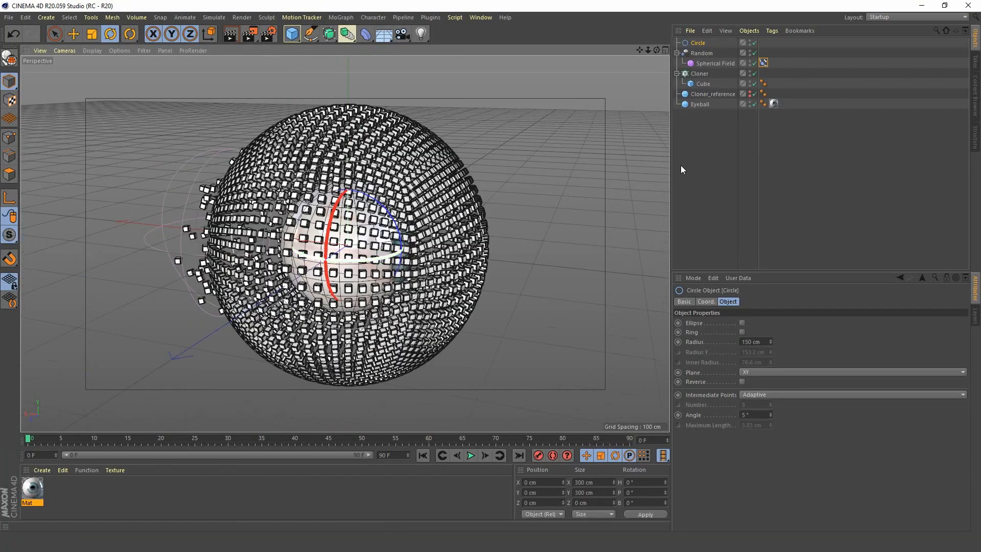
Add a Target tag to the Eyeball sphere and set the Spherical Field as its target object.
click(701, 104)
right_click(701, 104)
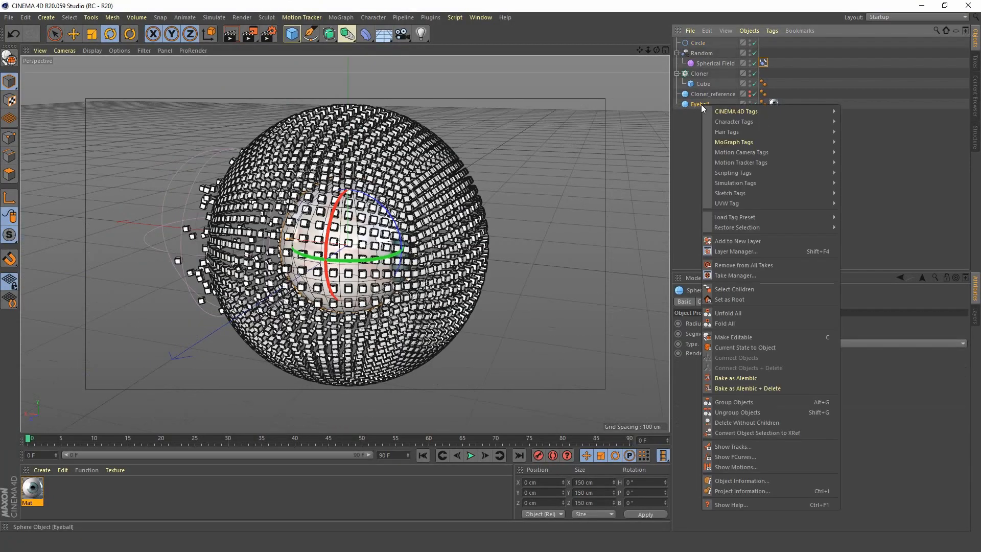
mouse_move(745, 109)
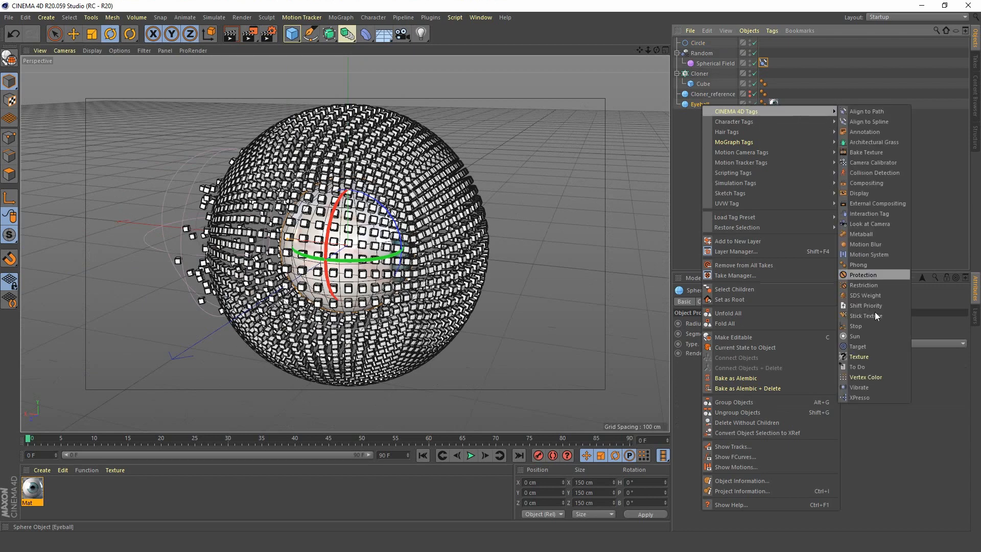
click(878, 346)
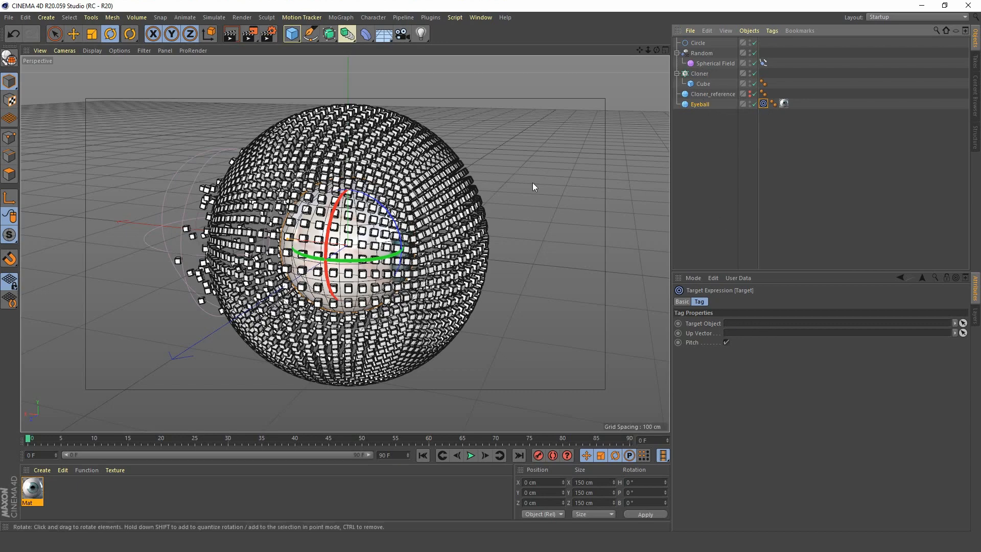
mouse_move(532, 182)
alt+mouse_down()
mouse_move(392, 261)
mouse_move(424, 240)
alt+mouse_up()
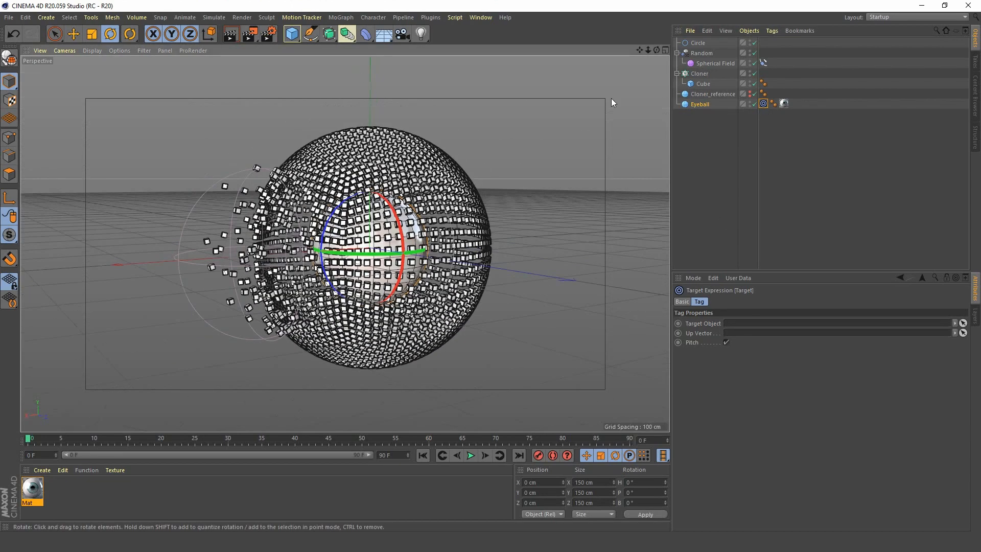
drag(722, 62, 728, 162)
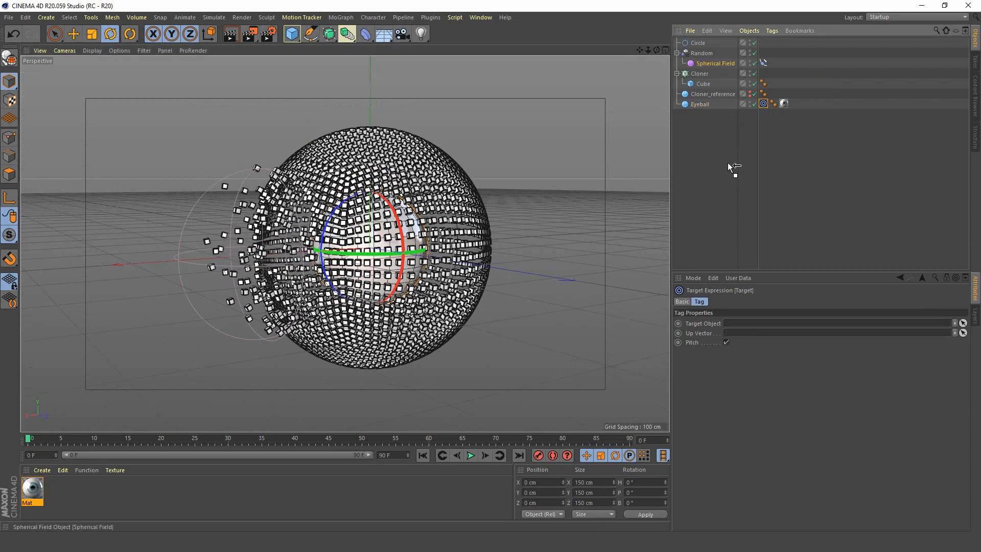
drag(739, 312, 739, 324)
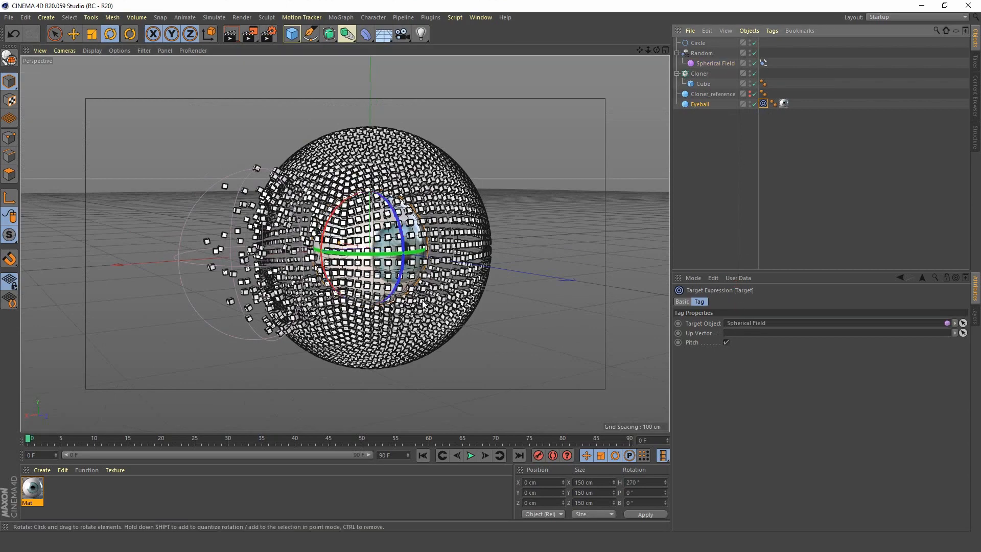
Inspect the eyeball up close and from around the shell to check which way the iris faces relative to the field.
alt+drag(366, 286, 391, 284)
scroll(372, 247, up, 5)
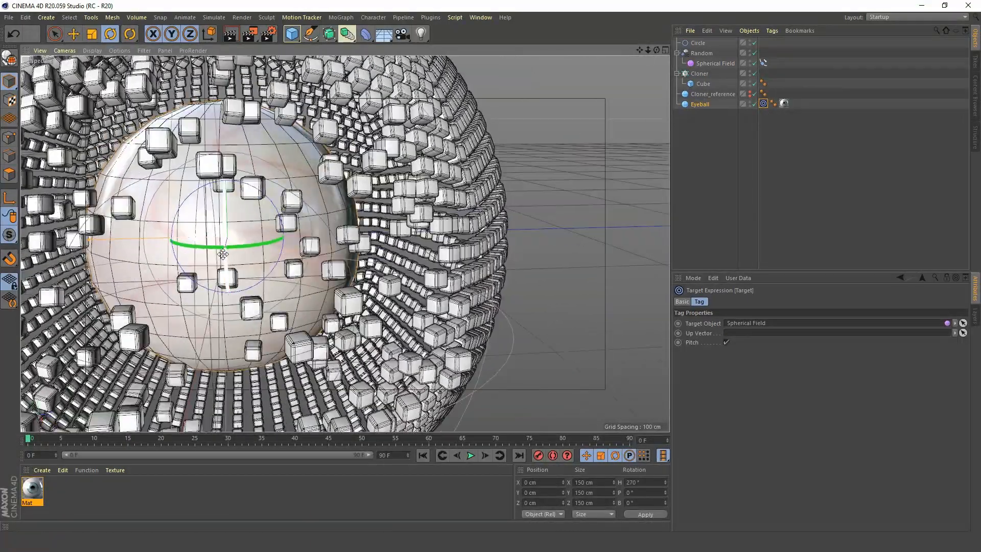
alt+drag(242, 251, 269, 244)
alt+right_drag(220, 264, 167, 297)
alt+drag(266, 244, 514, 165)
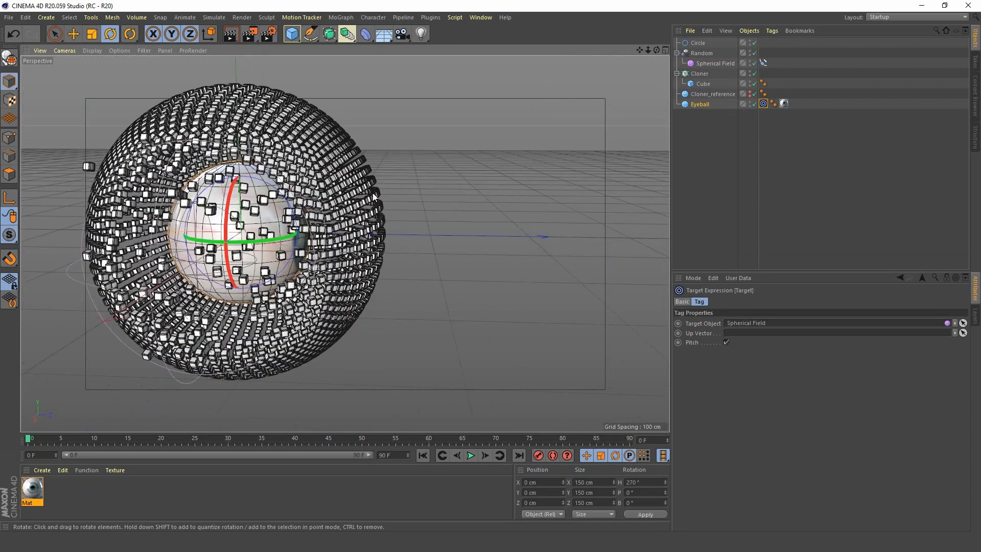
alt+drag(373, 196, 329, 232)
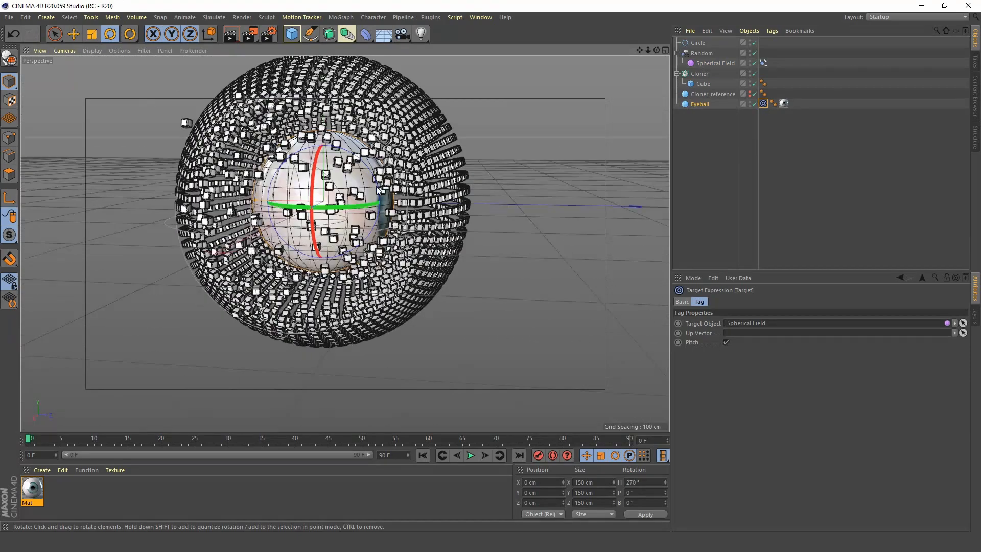
alt+drag(377, 189, 497, 179)
scroll(409, 197, up, 5)
scroll(392, 243, down, 7)
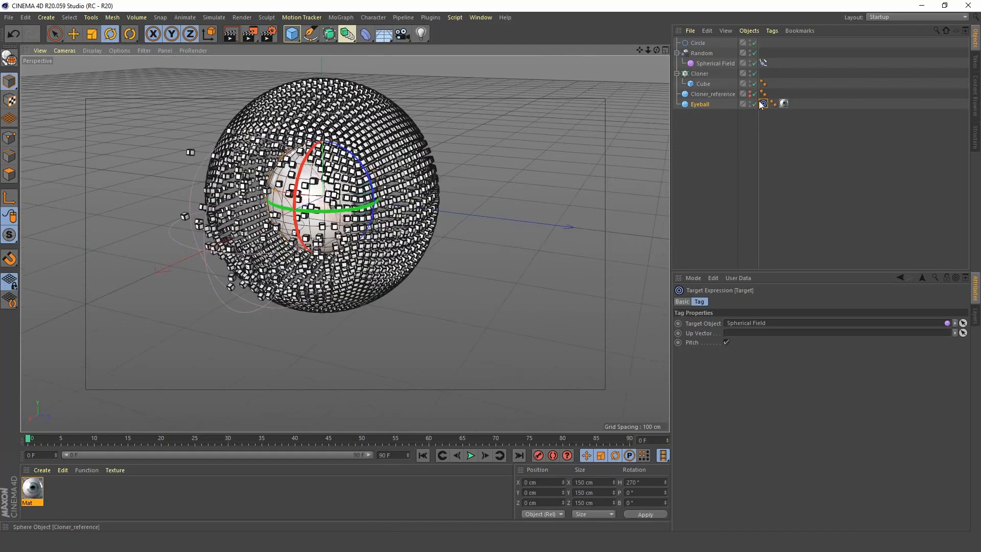
Select the Eyeball with its Mat texture tag and switch to Texture mode, facing the scattered opening.
click(784, 104)
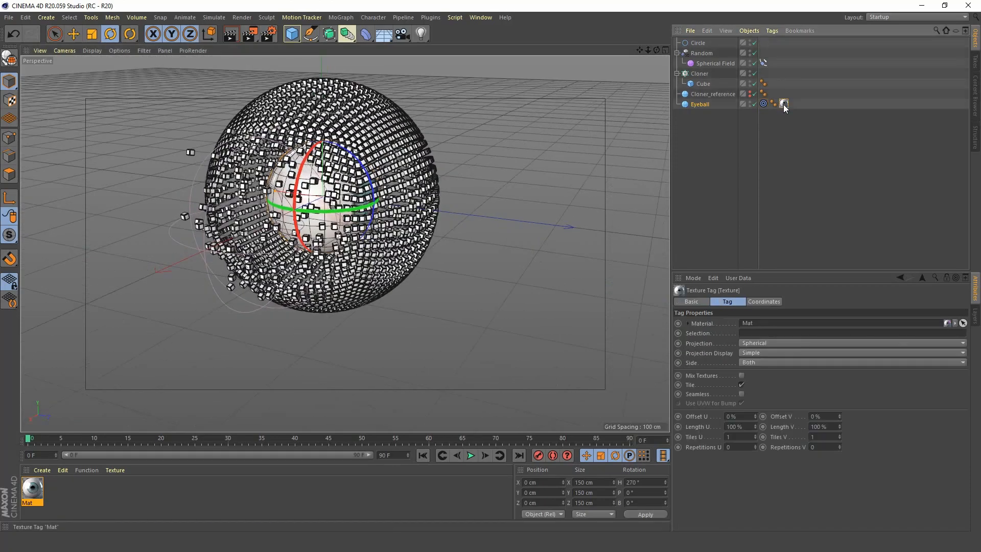
click(699, 105)
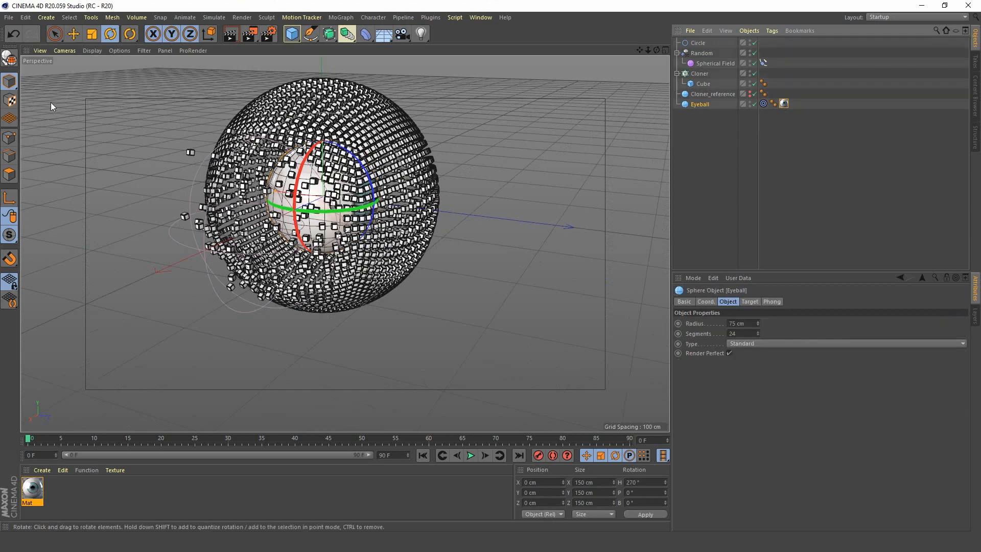
click(10, 103)
alt+drag(273, 214, 332, 207)
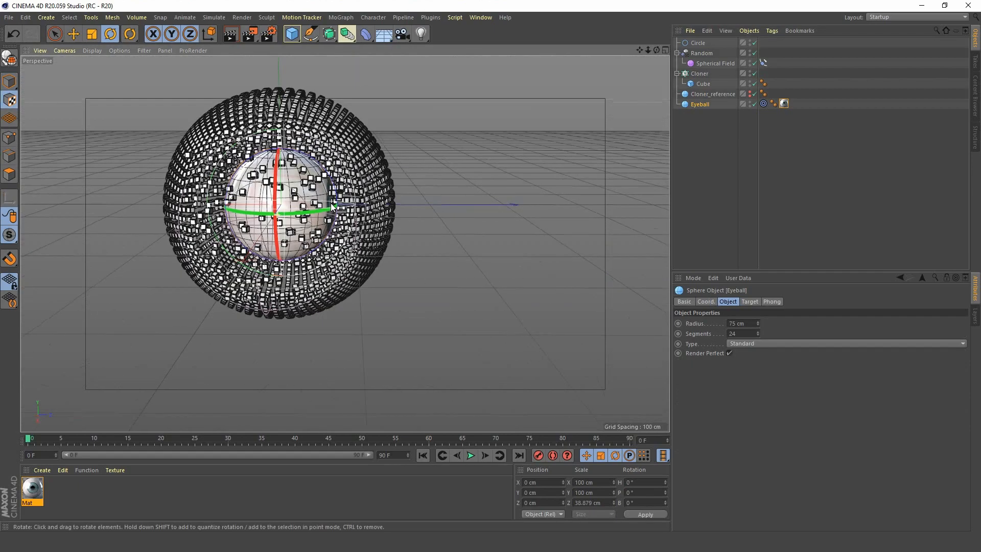
scroll(338, 215, up, 5)
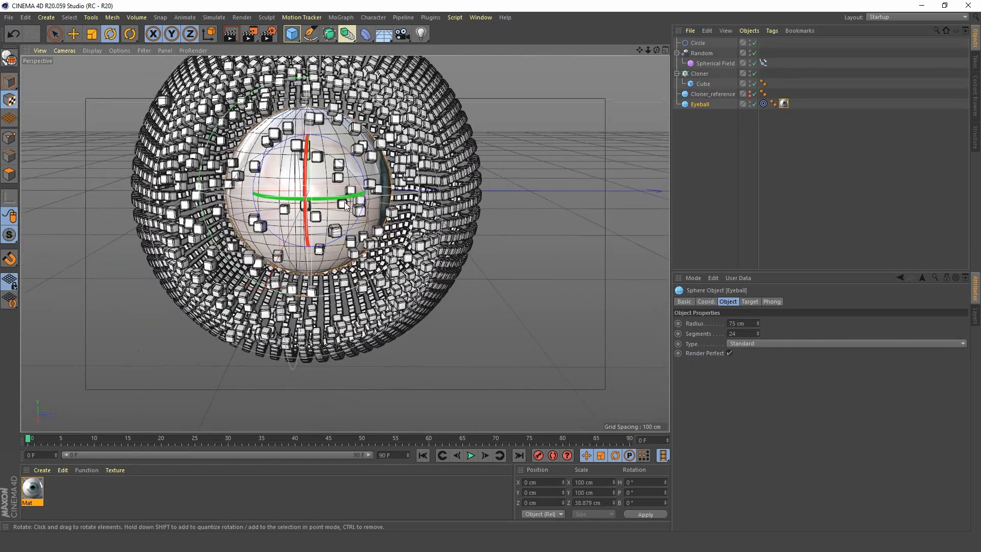
Try rotating the Eyeball's texture projection to -90° heading and undo the rotation.
drag(352, 199, 239, 204)
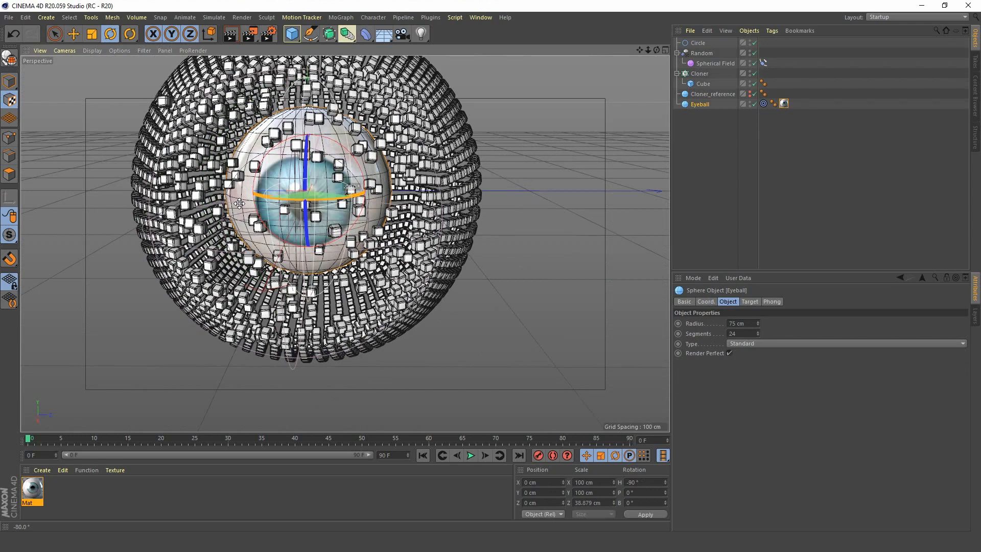
drag(239, 203, 240, 203)
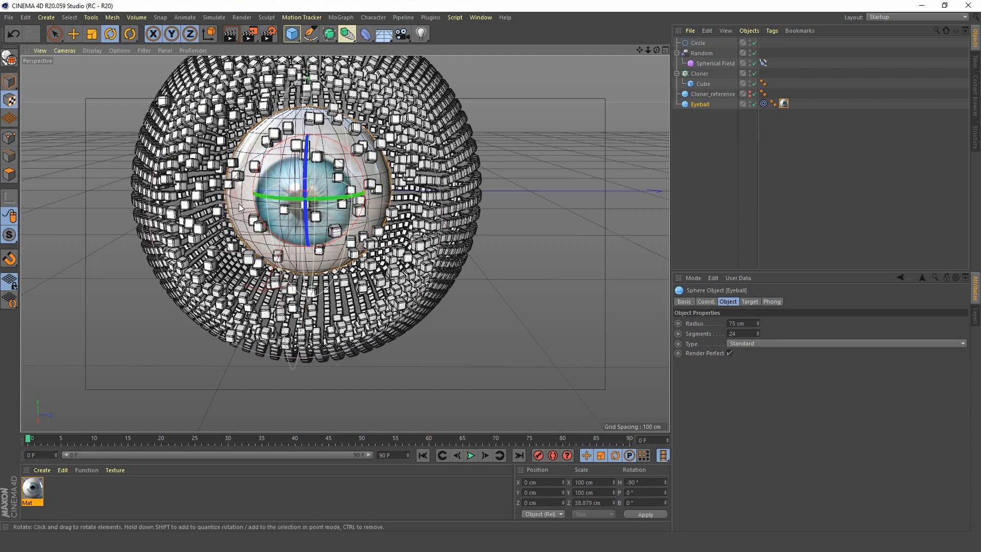
key(ctrl+z)
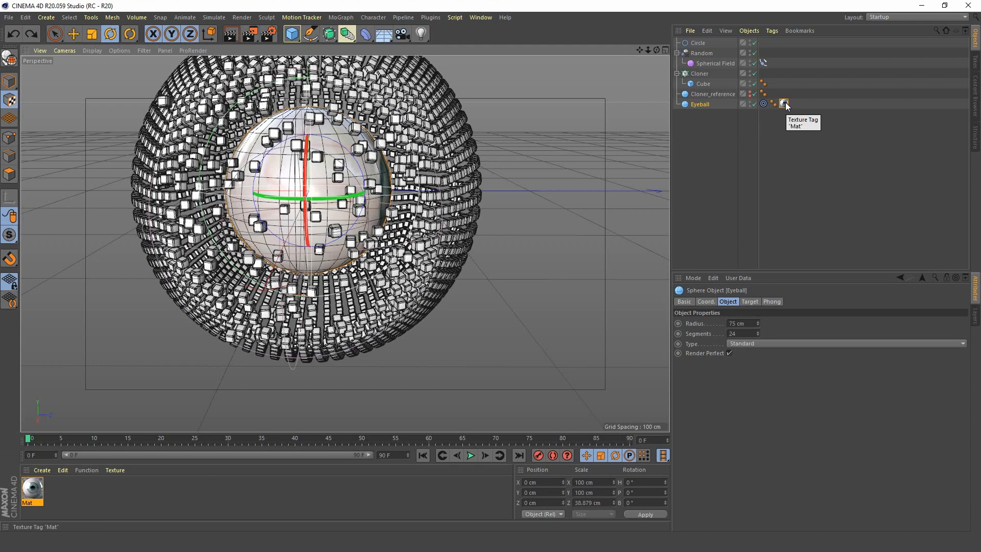
Rotate the Eyeball's texture projection to -90° heading in Texture mode so the iris faces the Spherical Field, and deselect everything.
click(10, 100)
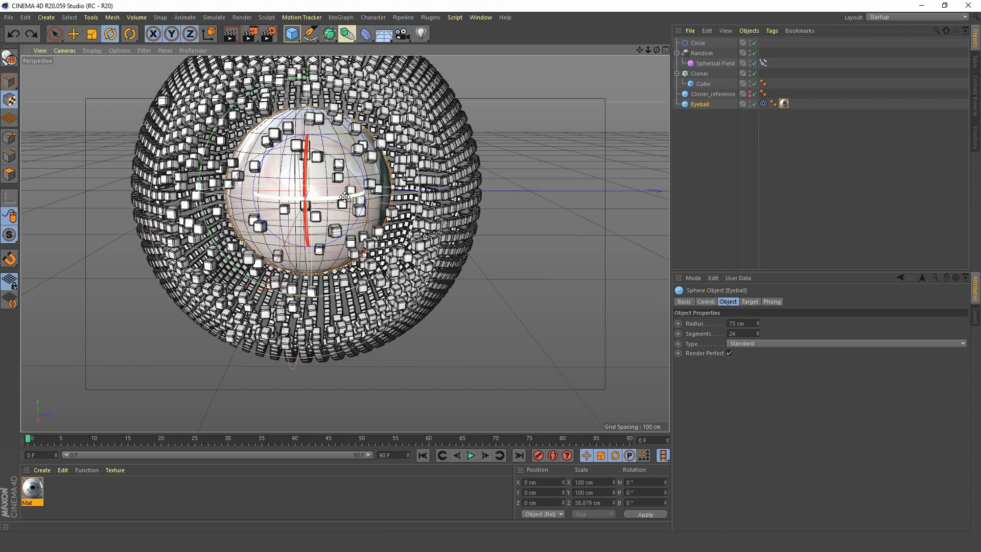
drag(348, 197, 237, 207)
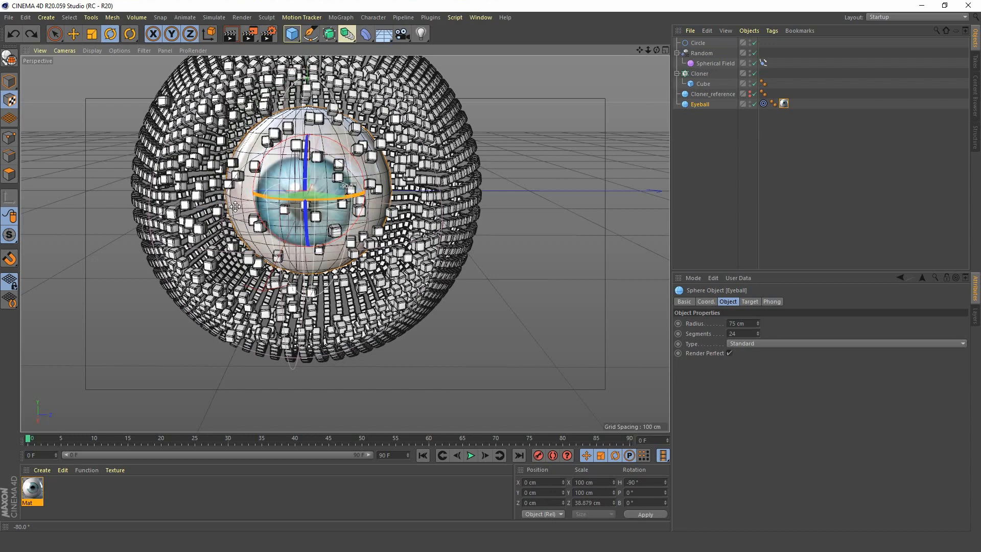
drag(235, 206, 237, 211)
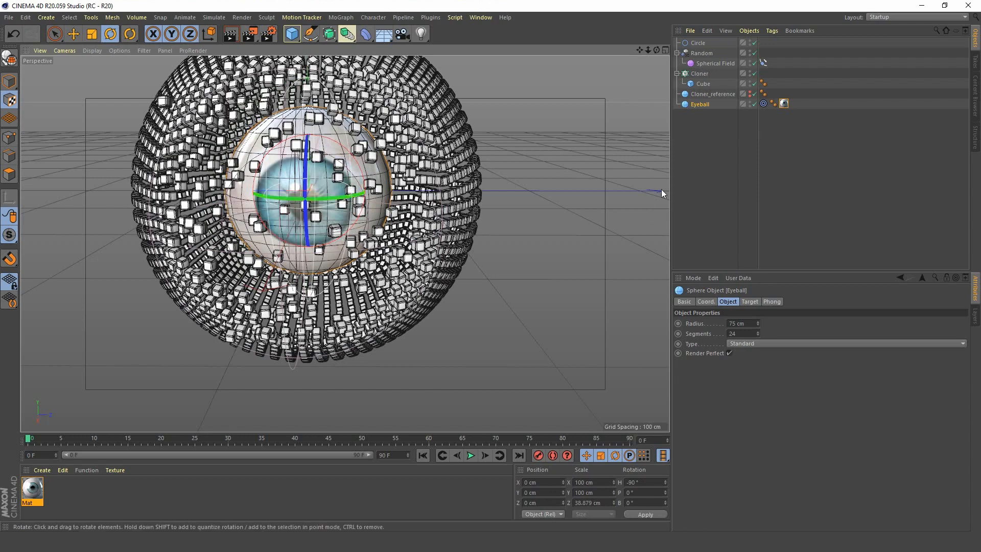
click(710, 190)
mouse_move(346, 262)
alt+mouse_down()
mouse_move(339, 243)
mouse_move(348, 278)
alt+mouse_up()
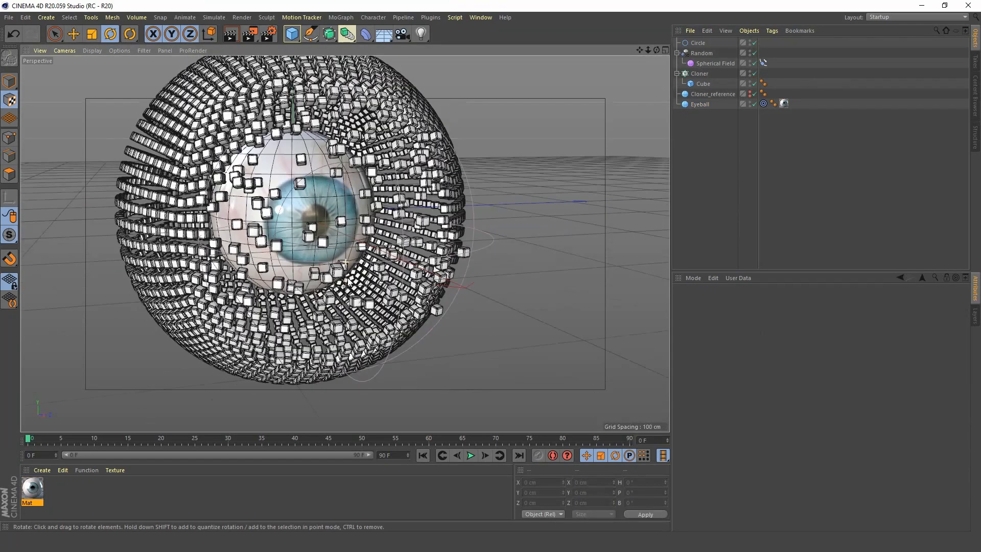
Try rotating the Circle spline in Model mode to about 518° heading, 17° pitch and 194° bank, and undo the rotation.
click(698, 43)
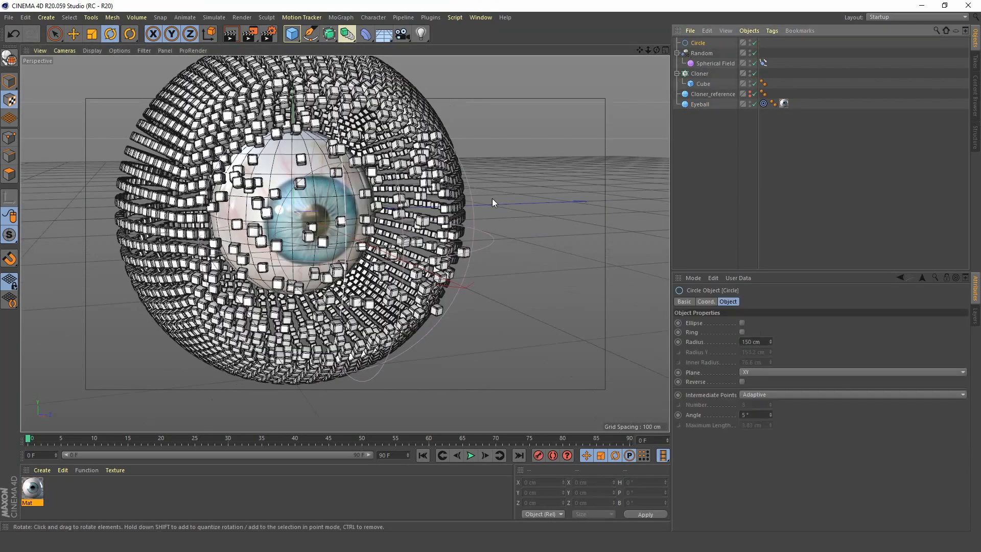
scroll(446, 234, down, 7)
alt+drag(425, 295, 444, 297)
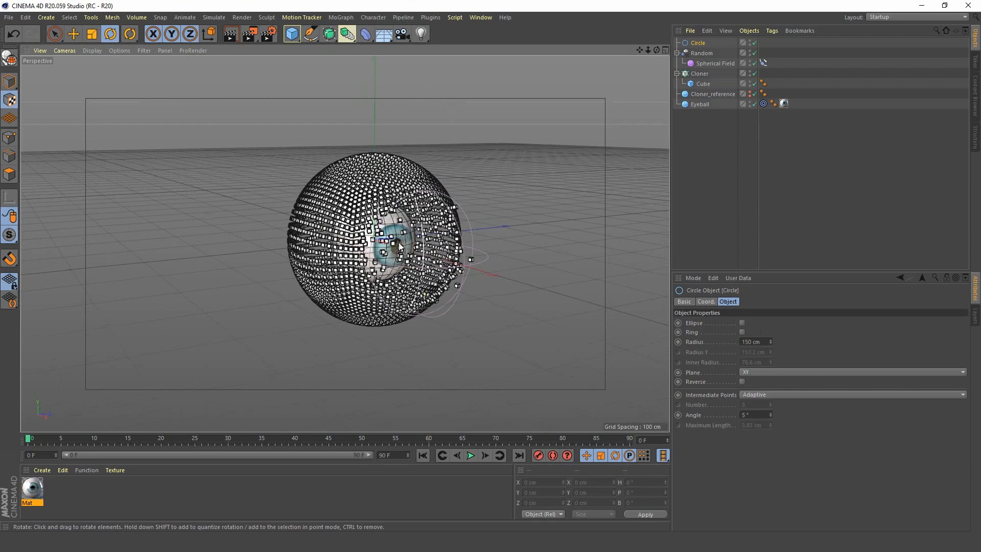
click(8, 84)
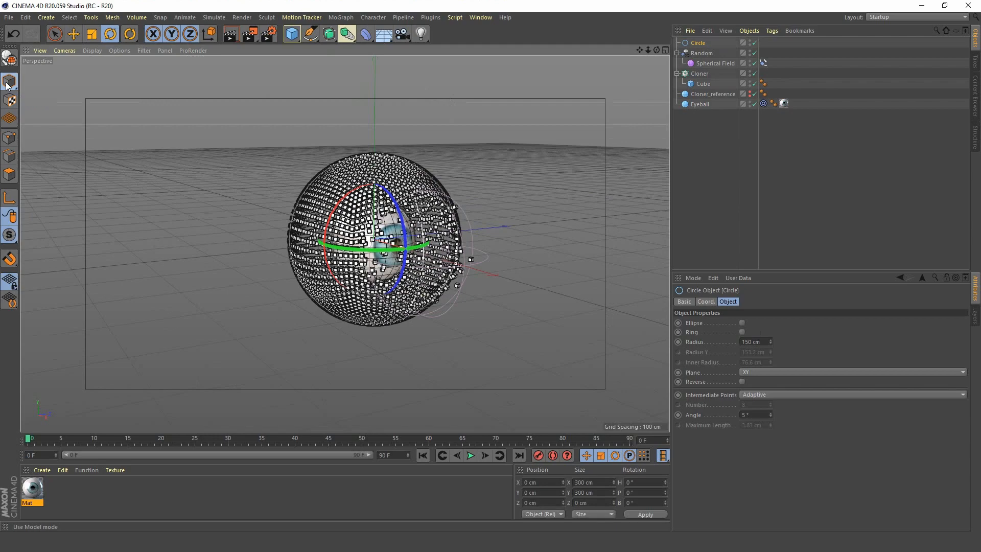
click(110, 35)
scroll(428, 217, up, 4)
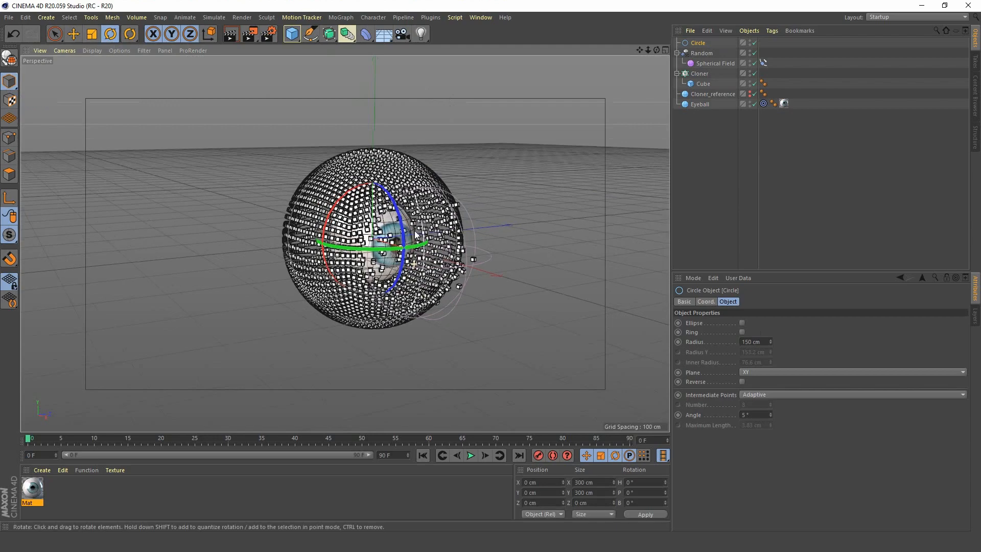
alt+drag(428, 217, 402, 267)
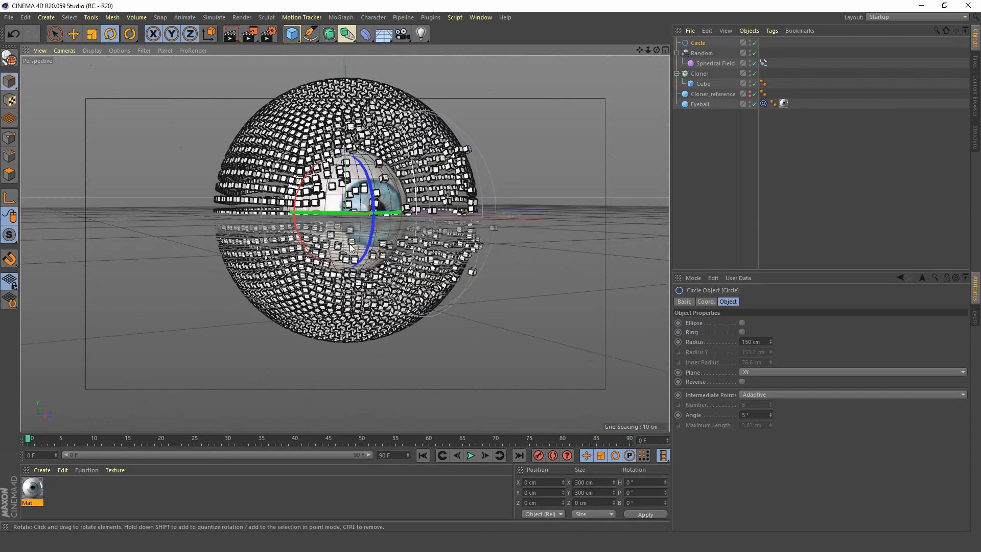
drag(350, 249, 272, 217)
drag(280, 236, 405, 189)
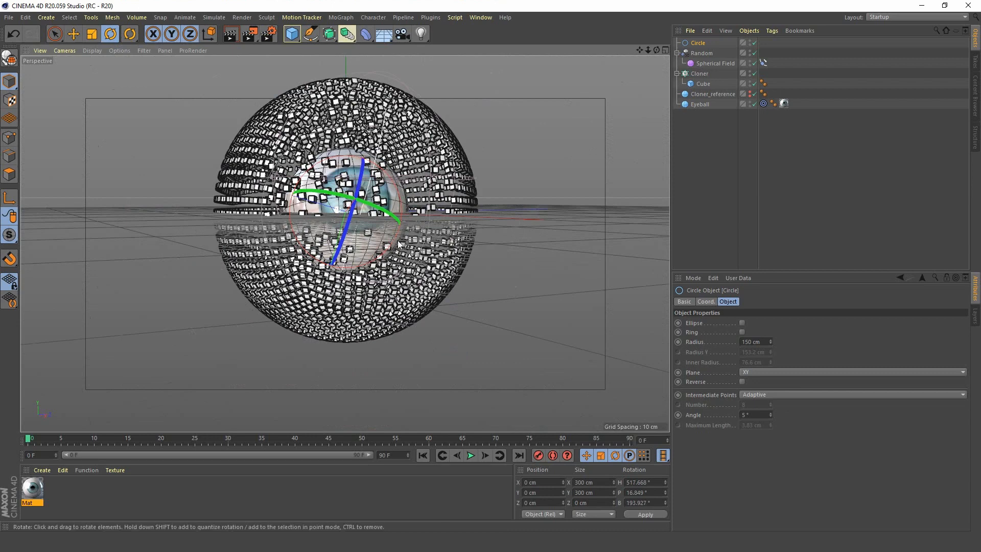
key(ctrl+z)
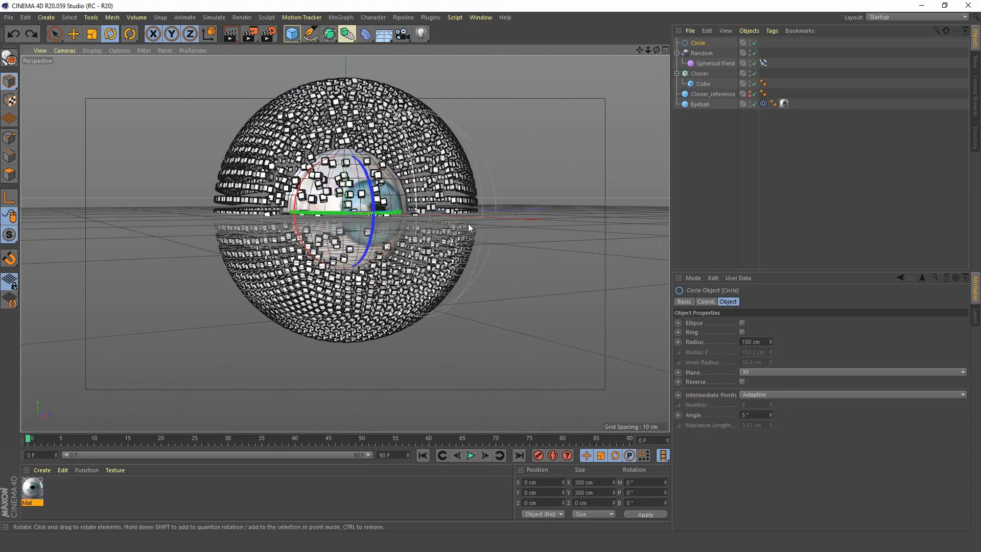
Hide the grid in the perspective viewport's display filter.
click(144, 50)
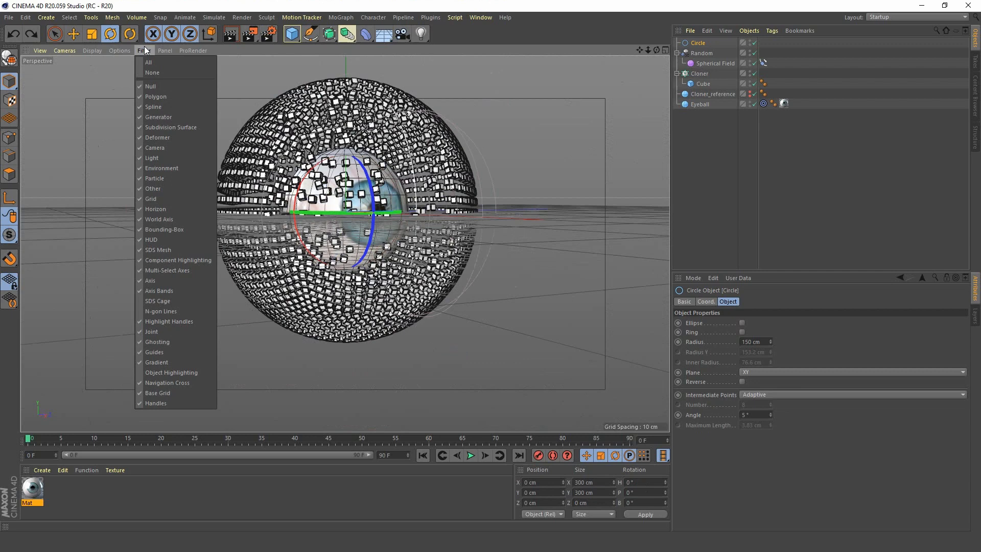
click(165, 199)
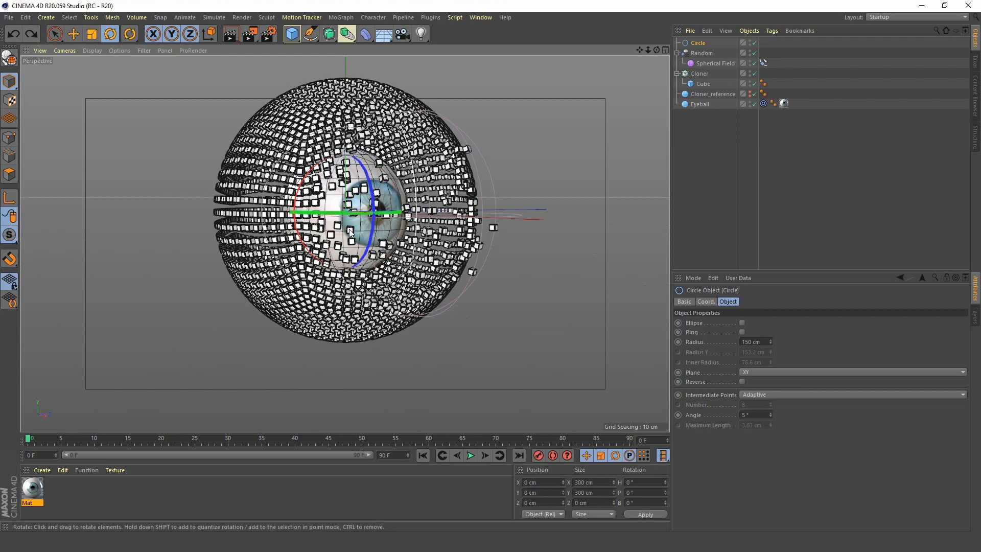
Try rotating the Circle spline freely, first to about -20° heading, -26° pitch and -4° bank, and undo both rotations.
mouse_move(348, 234)
mouse_down()
mouse_move(287, 210)
mouse_move(318, 204)
mouse_up()
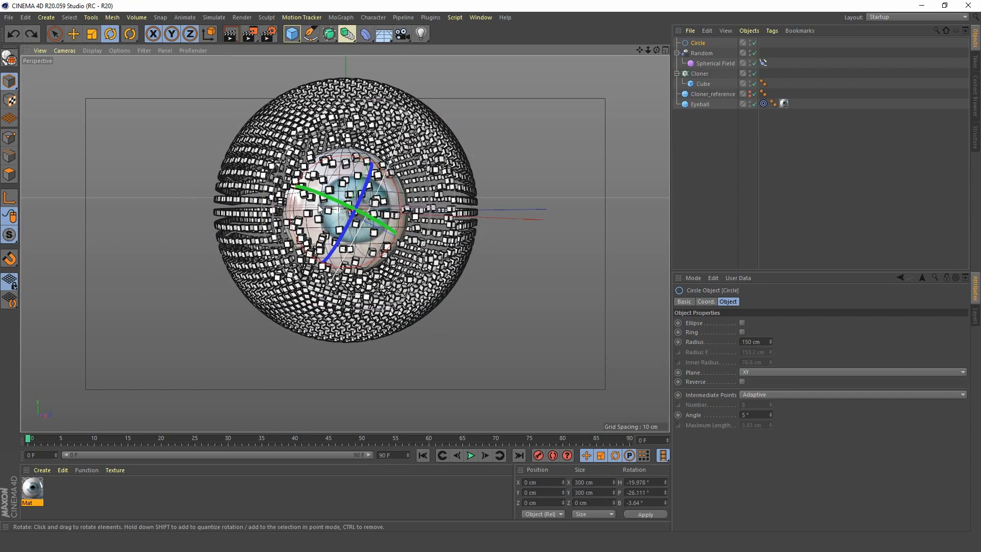
key(ctrl+z)
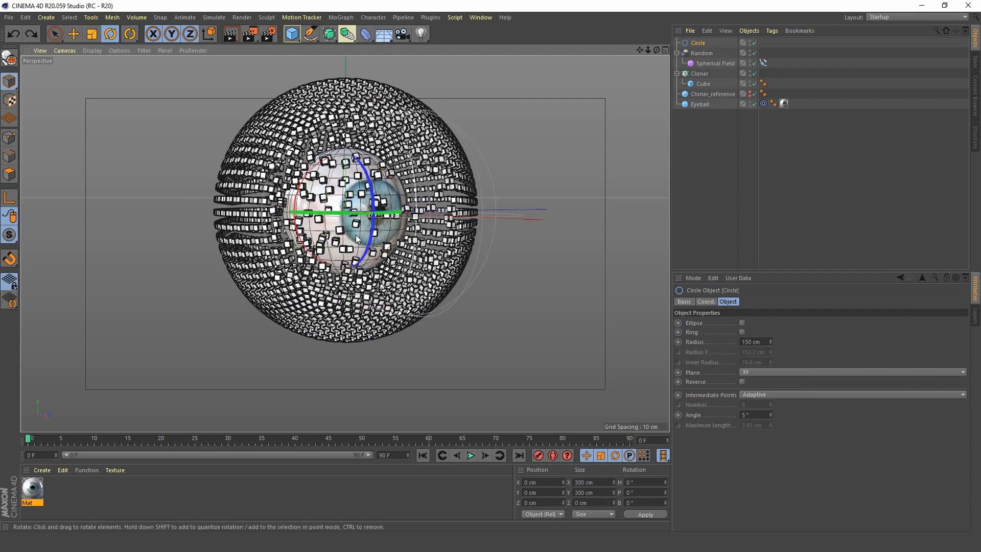
mouse_move(356, 238)
mouse_down()
mouse_move(416, 223)
mouse_move(310, 228)
mouse_move(341, 259)
mouse_up()
key(ctrl+z)
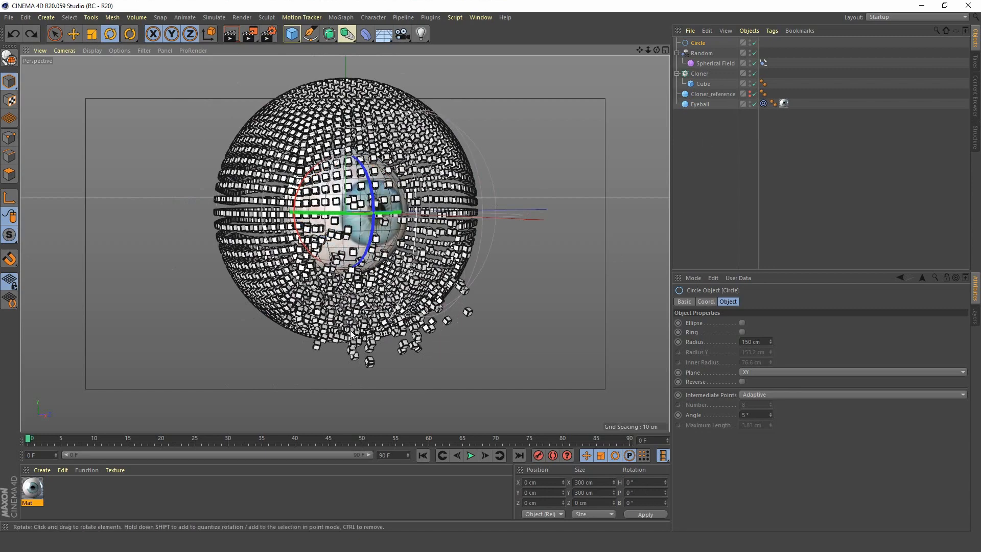
Examine the Eyeball and the scattered opening in the cube shell up close and from several sides.
alt+drag(393, 306, 351, 252)
scroll(352, 254, up, 5)
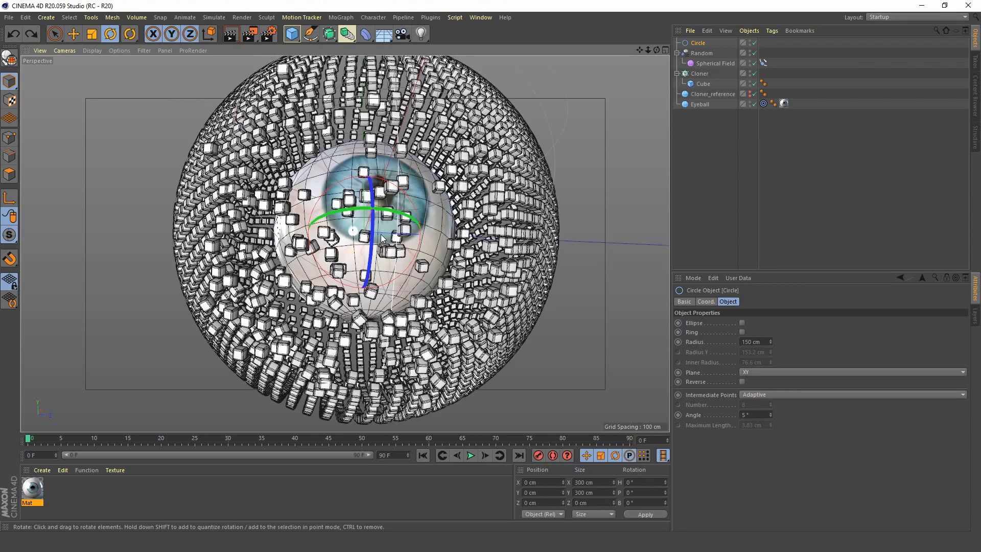
alt+drag(361, 317, 367, 317)
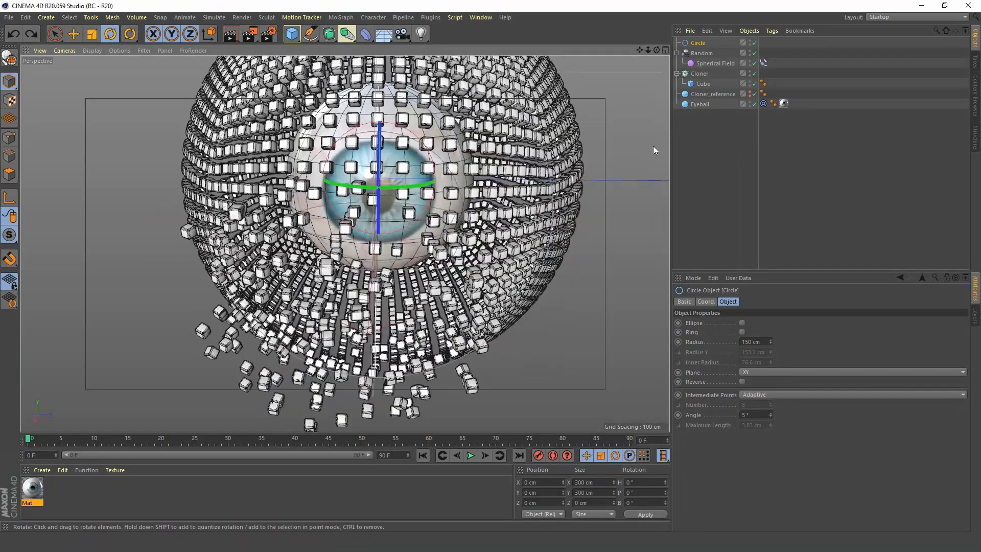
click(754, 94)
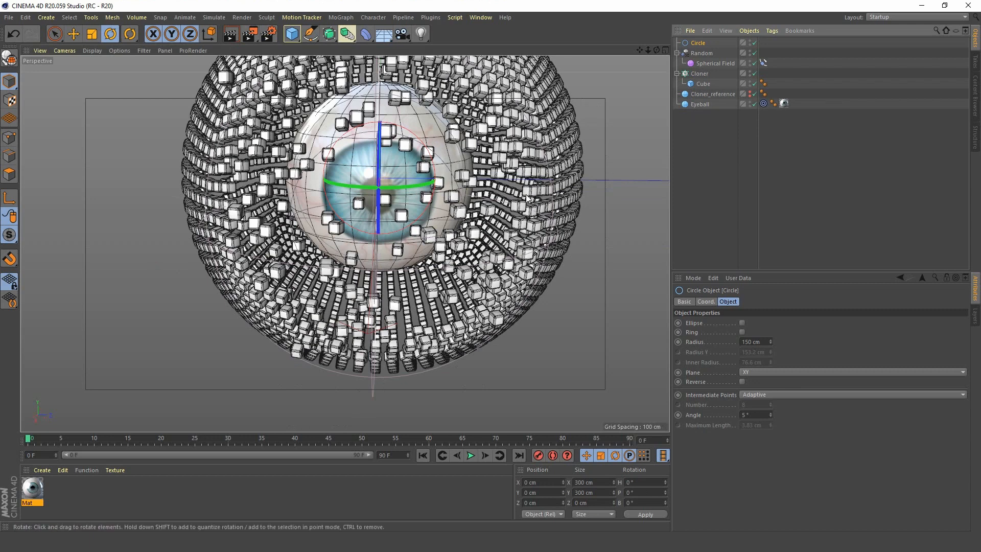
scroll(300, 267, down, 5)
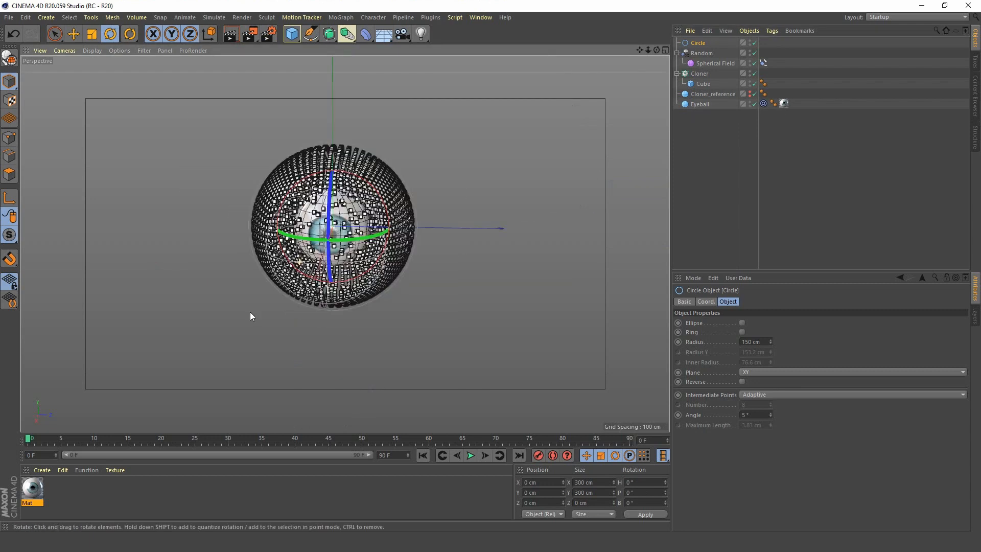
alt+right_drag(250, 312, 300, 286)
mouse_move(300, 287)
alt+mouse_down()
mouse_move(389, 281)
mouse_move(402, 297)
mouse_move(407, 263)
alt+mouse_up()
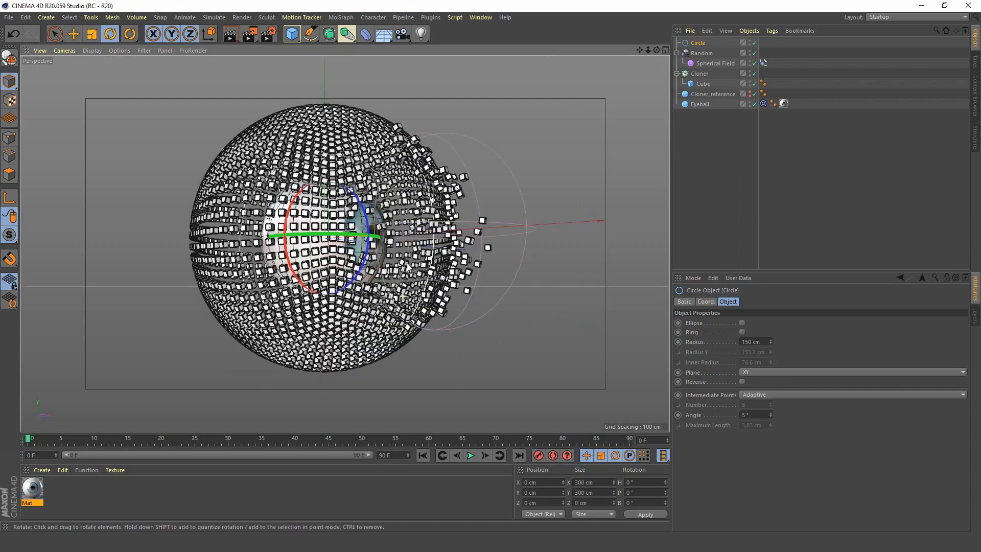
alt+drag(460, 282, 489, 302)
mouse_move(451, 257)
alt+mouse_down()
mouse_move(395, 254)
mouse_move(474, 253)
mouse_move(446, 160)
alt+mouse_up()
Try adding a camera that captures the current view of the iris, and undo it.
click(402, 34)
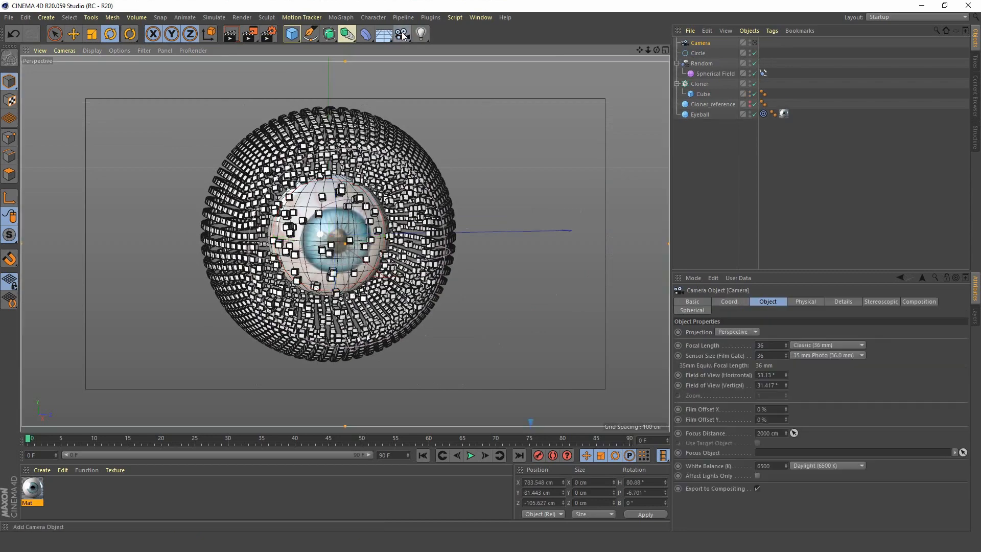
mouse_move(364, 246)
alt+mouse_down()
mouse_move(344, 238)
mouse_move(387, 245)
alt+mouse_up()
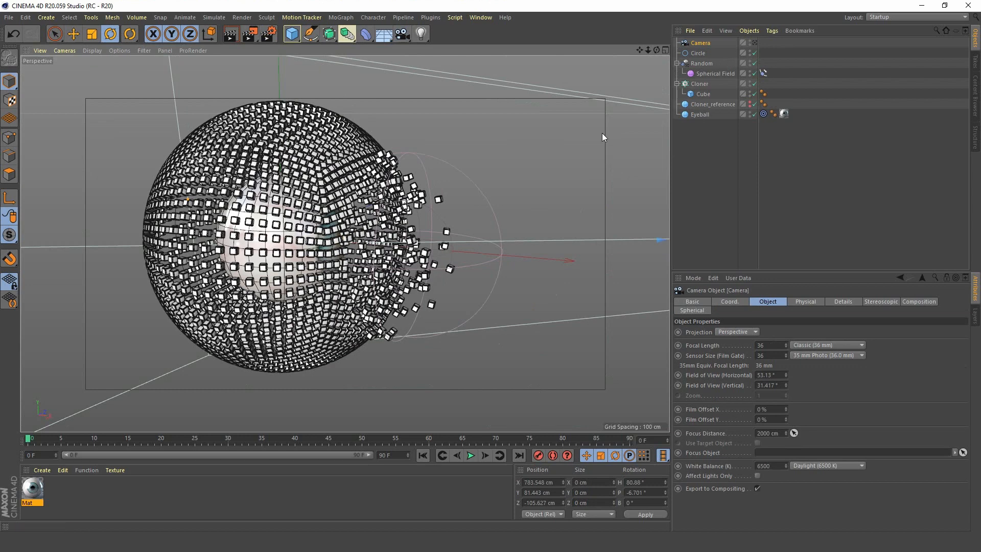
key(ctrl+z)
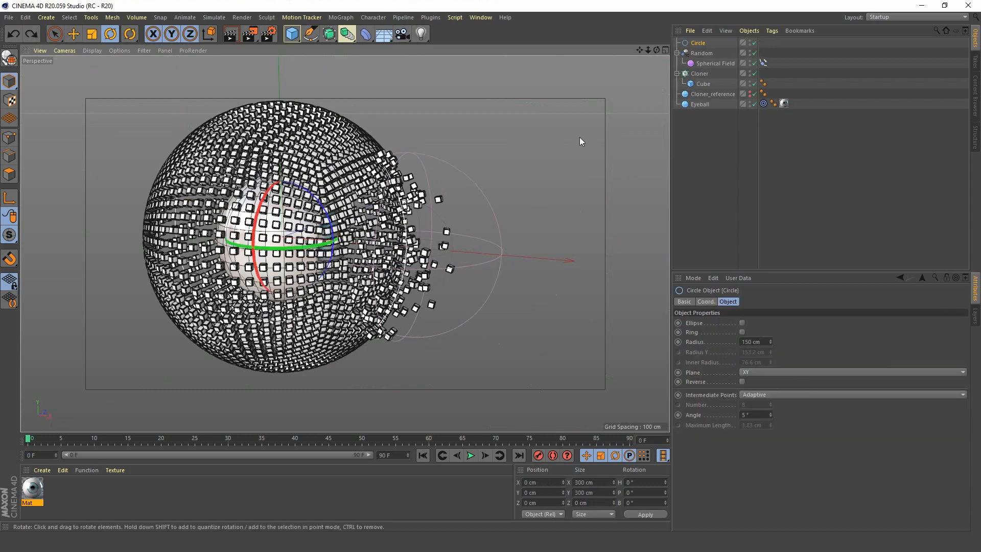
Add a camera, look through it and orbit it around to frame the closed back of the cube shell.
click(407, 33)
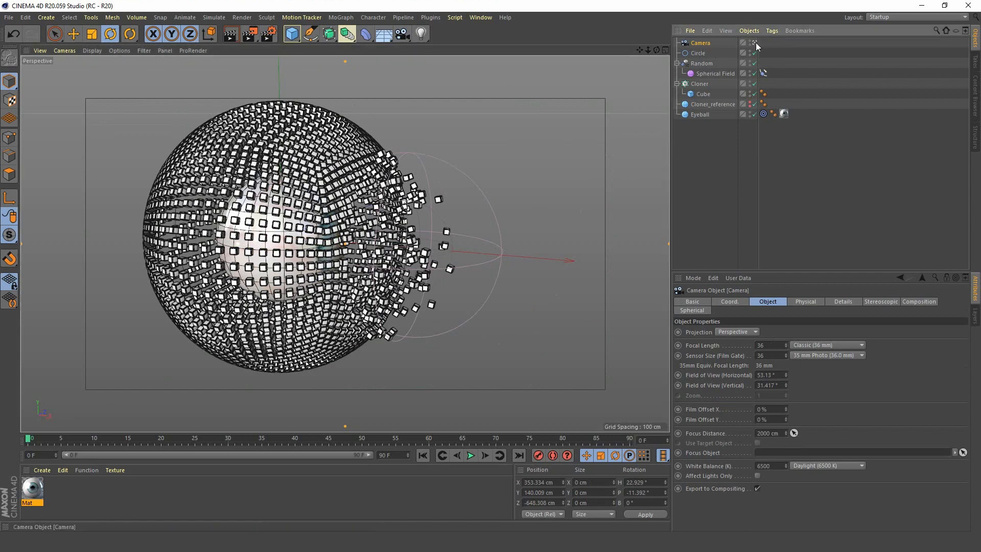
alt+right_drag(374, 251, 322, 263)
alt+drag(328, 257, 478, 243)
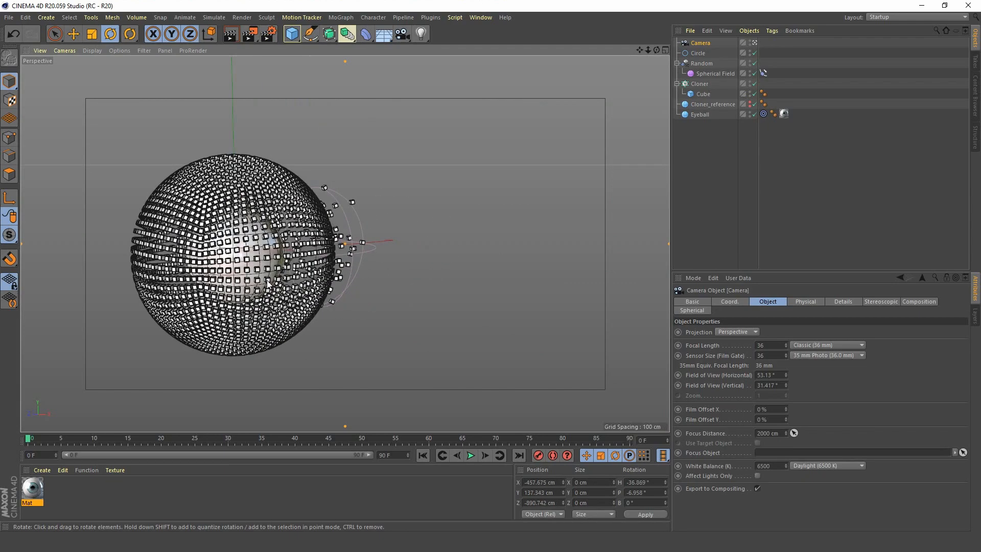
alt+middle_drag(269, 277, 408, 276)
alt+drag(348, 279, 327, 265)
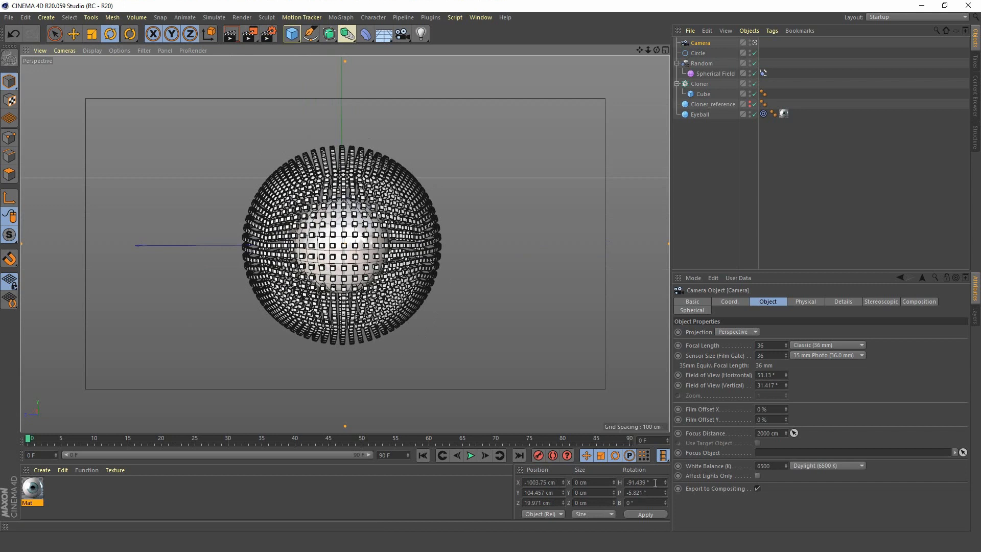
drag(655, 483, 613, 487)
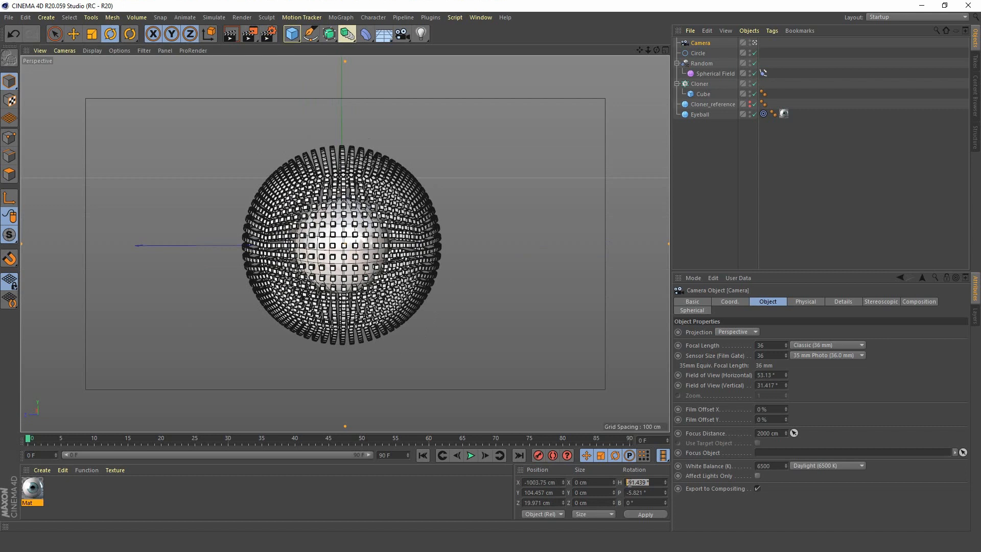
click(710, 185)
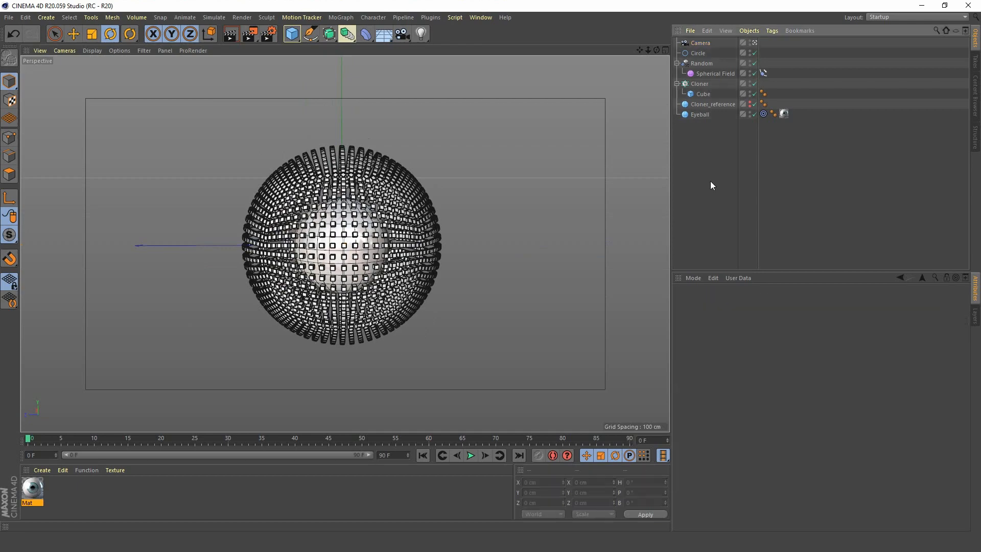
mouse_move(342, 247)
alt+mouse_down()
mouse_move(360, 252)
mouse_move(318, 259)
mouse_move(369, 251)
mouse_move(352, 250)
alt+mouse_up()
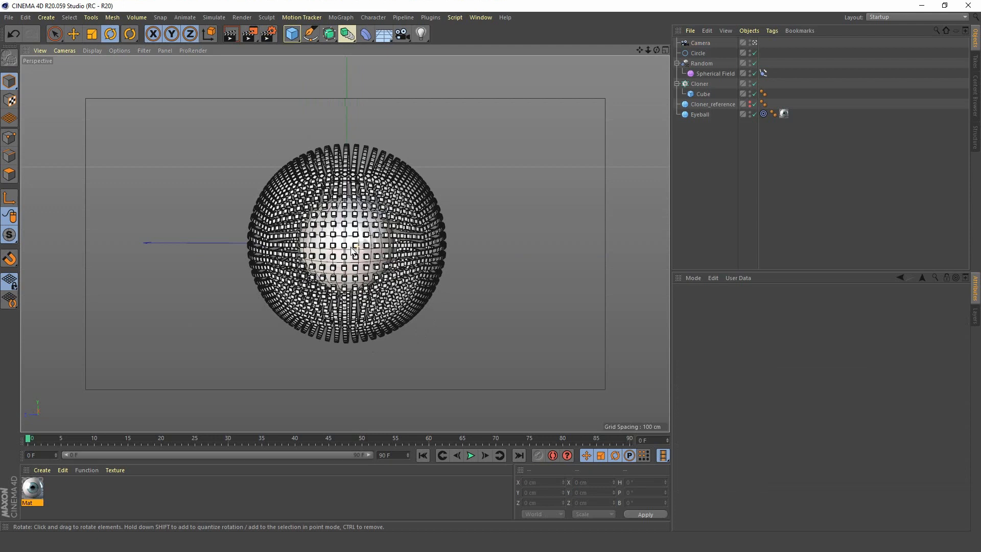
Set the camera's rotation to -90° heading and 0° pitch.
click(699, 44)
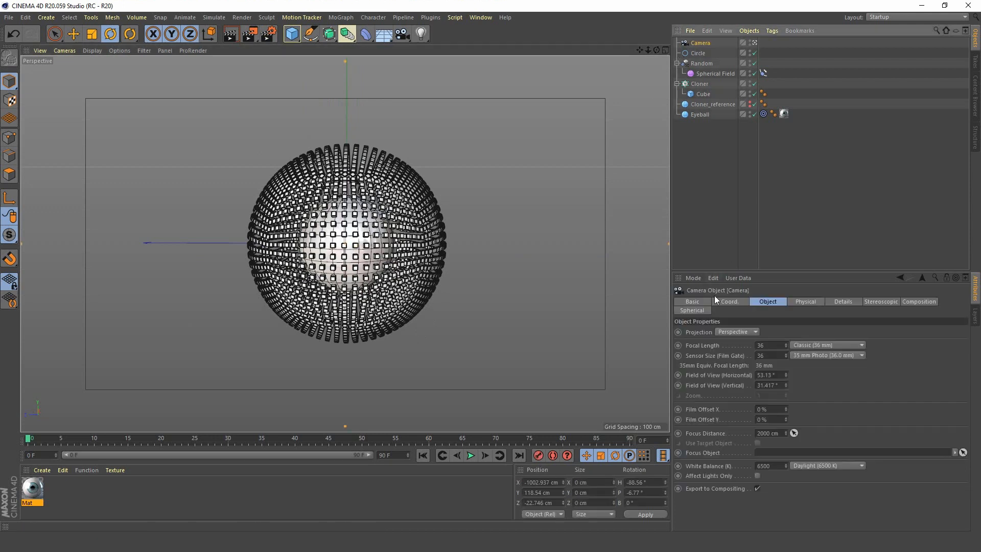
click(738, 302)
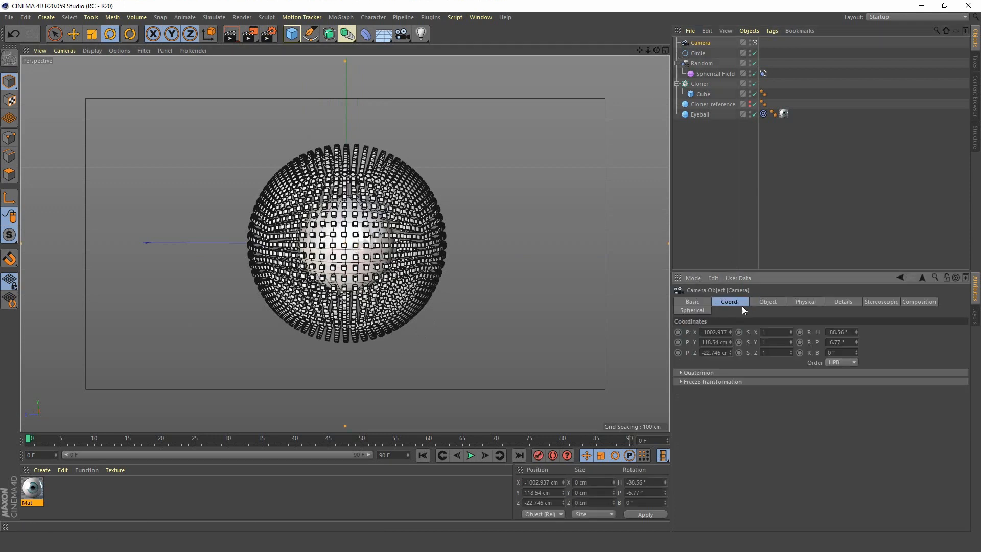
click(852, 331)
text(-90)
key(Tab)
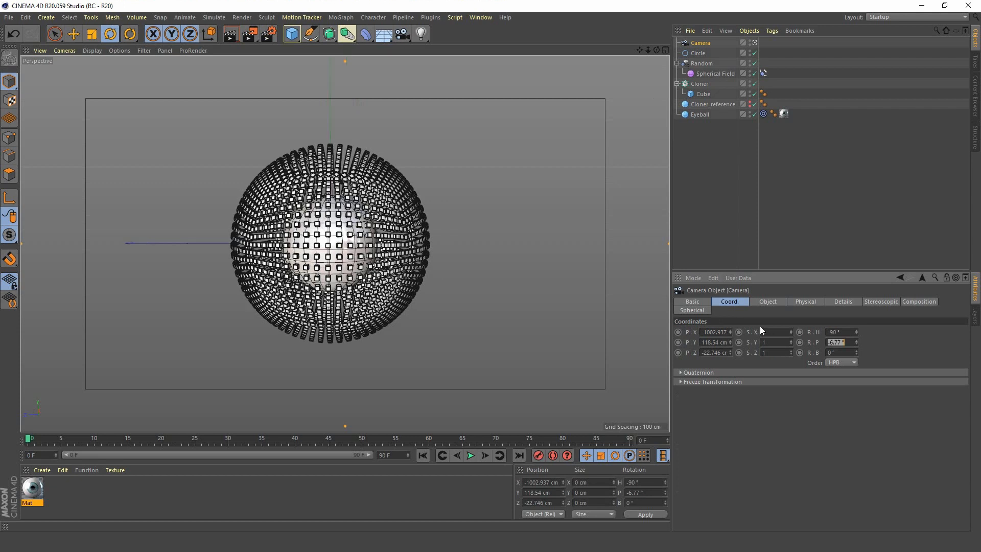
text(0)
key(Tab)
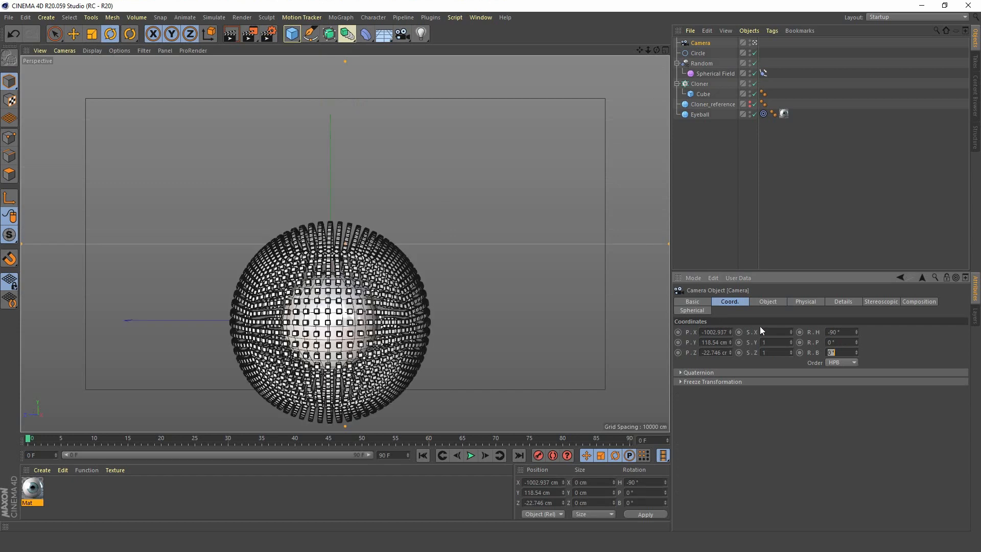
Set the camera's Y and Z positions to 0 cm and its X position to about -954 cm.
click(728, 345)
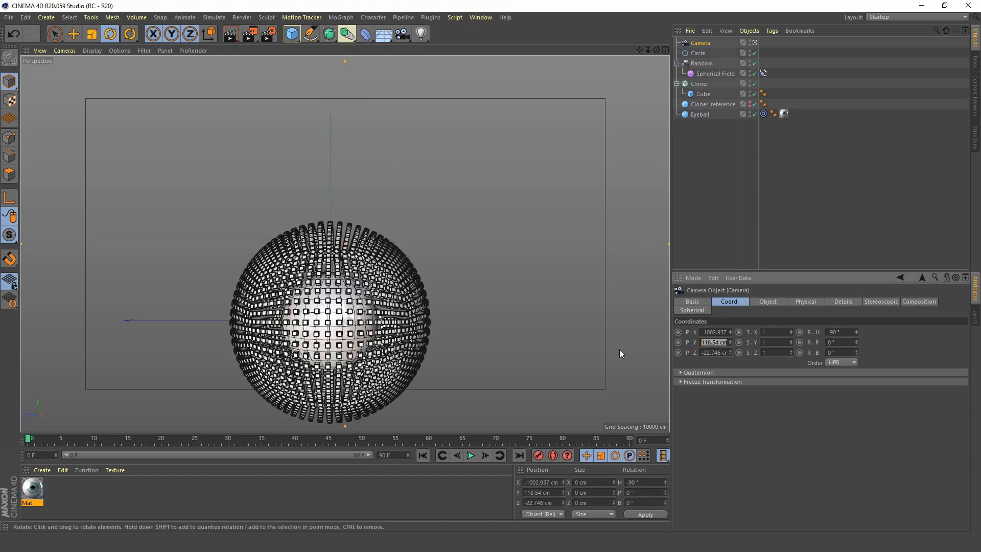
text(0)
key(Tab)
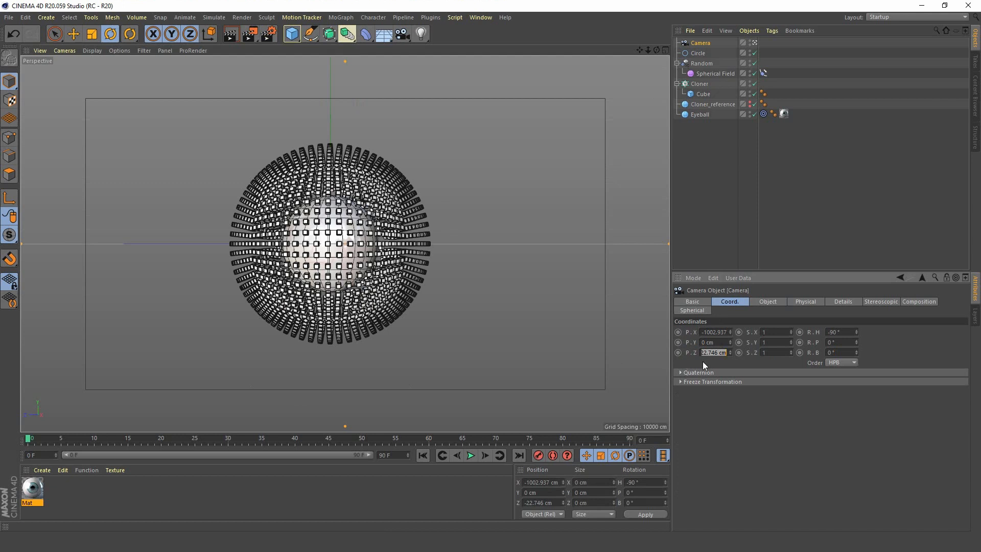
text(0)
key(Tab)
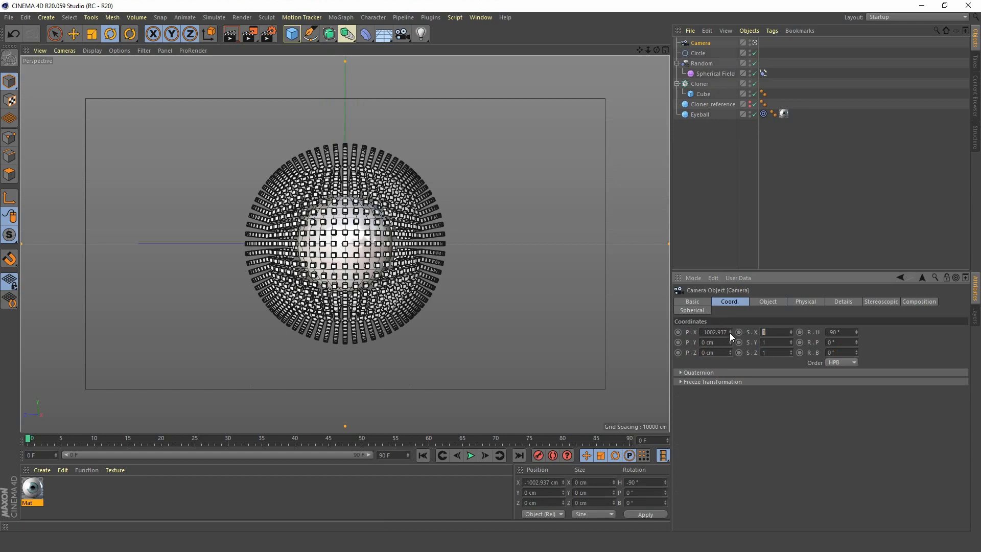
mouse_move(730, 333)
mouse_down()
mouse_move(787, 332)
mouse_move(720, 343)
mouse_up()
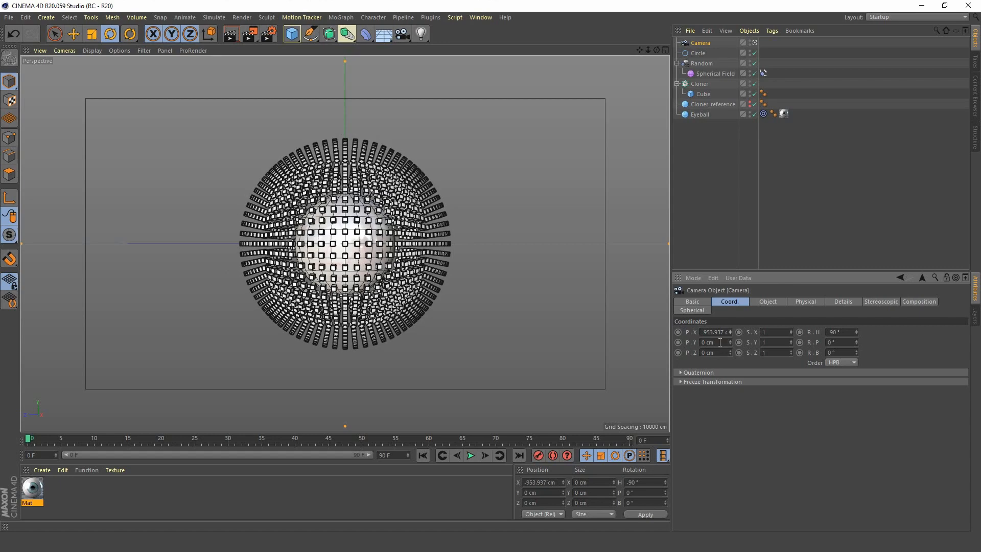
Add a Protection tag to the camera and unlock only its X position.
right_click(699, 43)
mouse_move(763, 48)
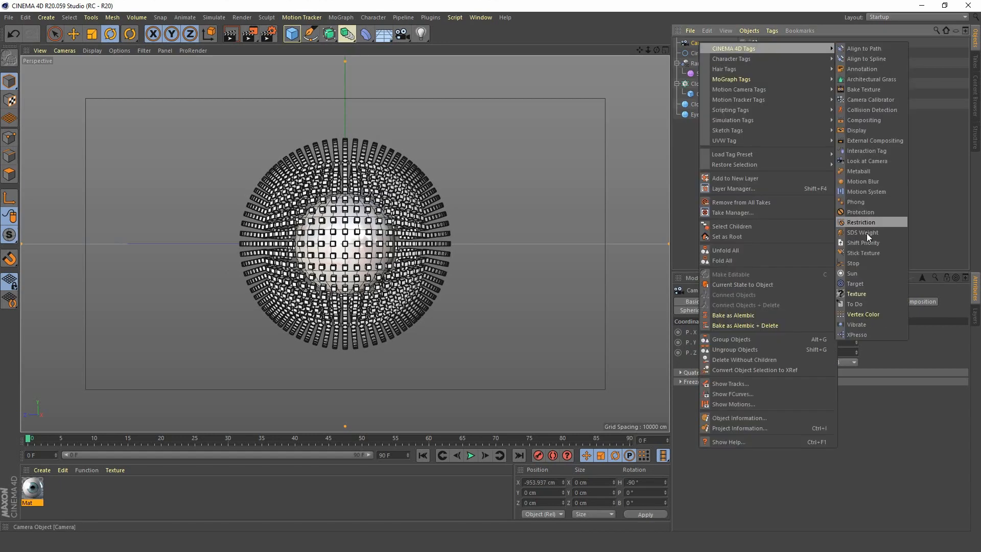
click(864, 212)
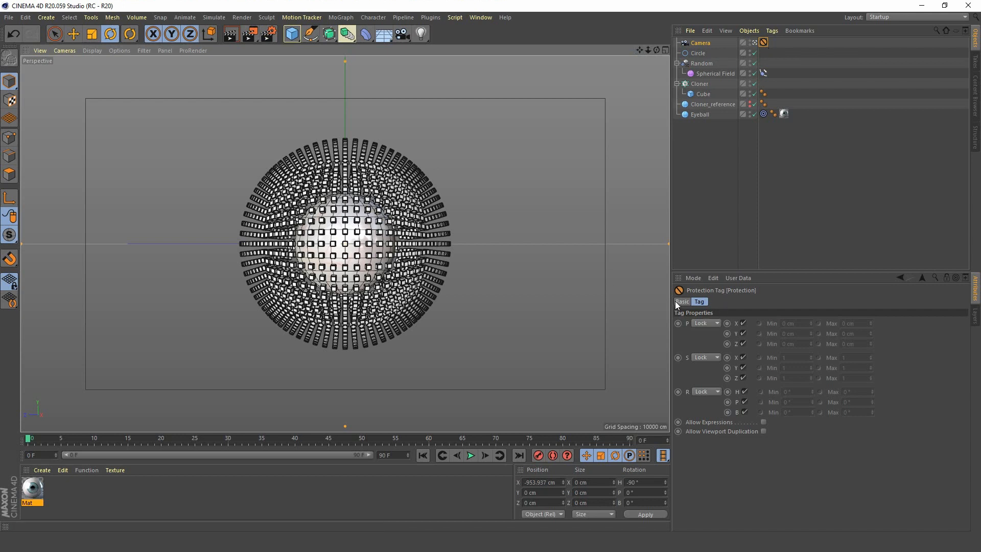
click(742, 324)
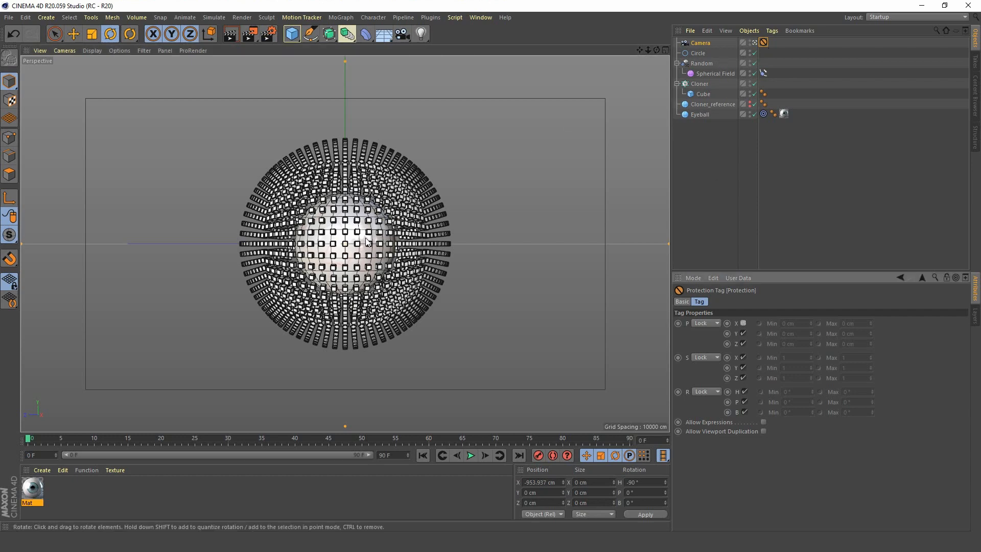
Dolly the protected camera closer to the shell, to about -897 cm in X, and select it to show its coordinates.
scroll(419, 231, up, 6)
alt+right_drag(420, 228, 383, 257)
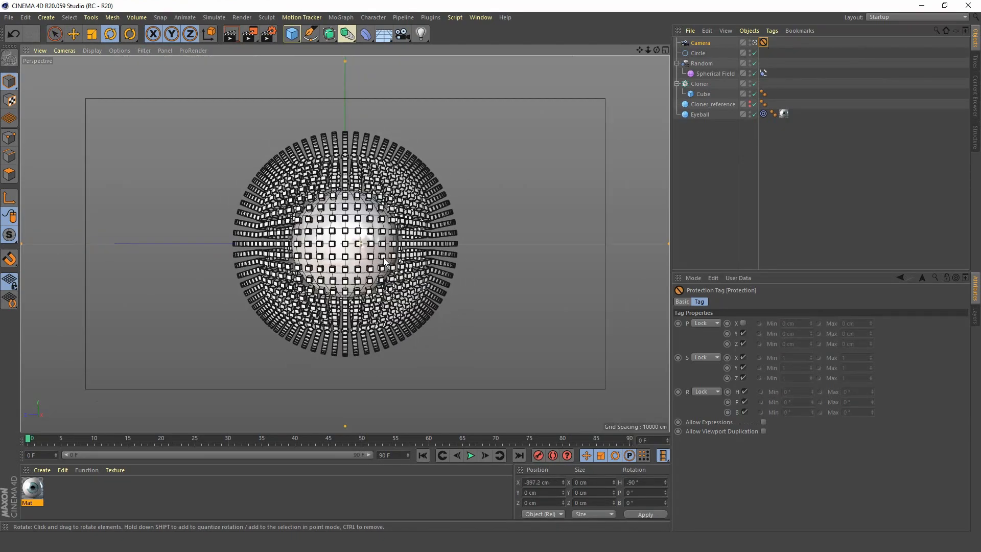
click(707, 42)
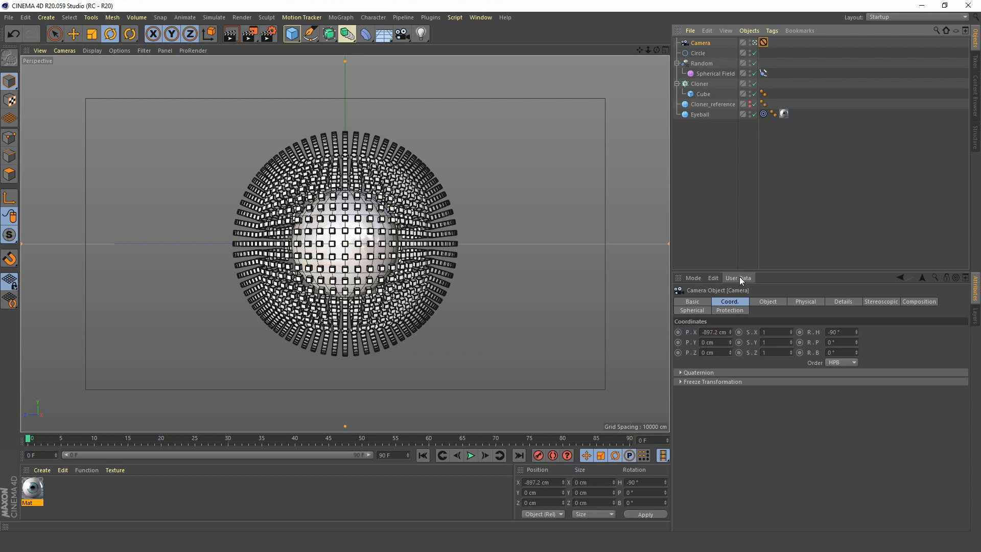
Stop looking through the camera and orbit the default view around to face the iris and the scattered opening.
click(755, 43)
alt+drag(553, 255, 325, 252)
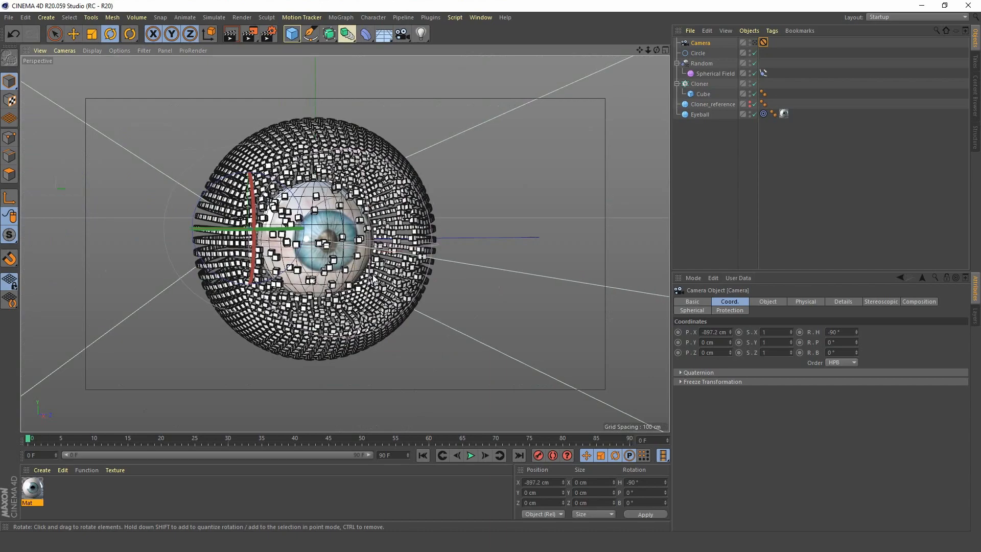
mouse_move(373, 279)
alt+mouse_down()
mouse_move(351, 277)
mouse_move(370, 274)
mouse_move(365, 261)
mouse_move(352, 268)
mouse_move(277, 252)
mouse_move(373, 272)
alt+mouse_up()
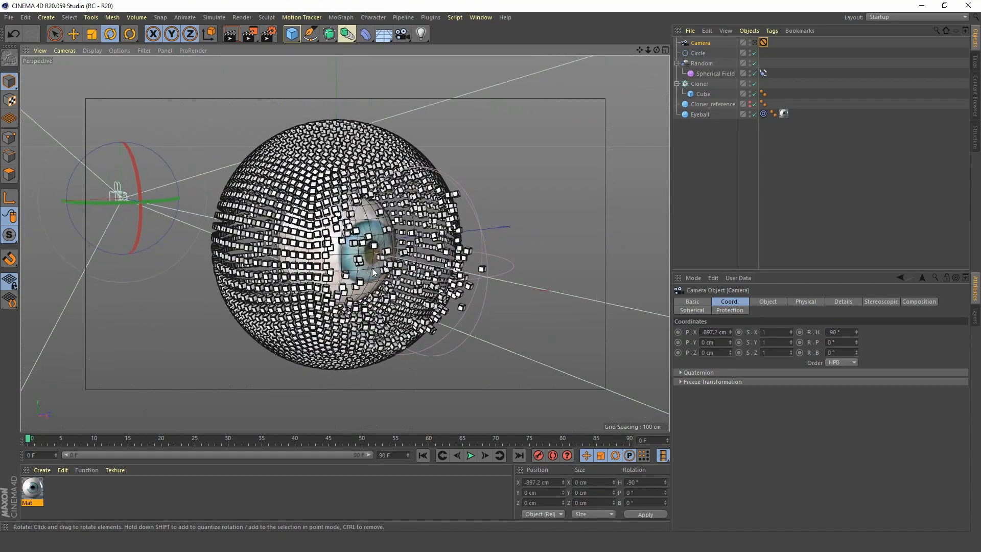
scroll(344, 282, down, 3)
alt+drag(401, 281, 317, 240)
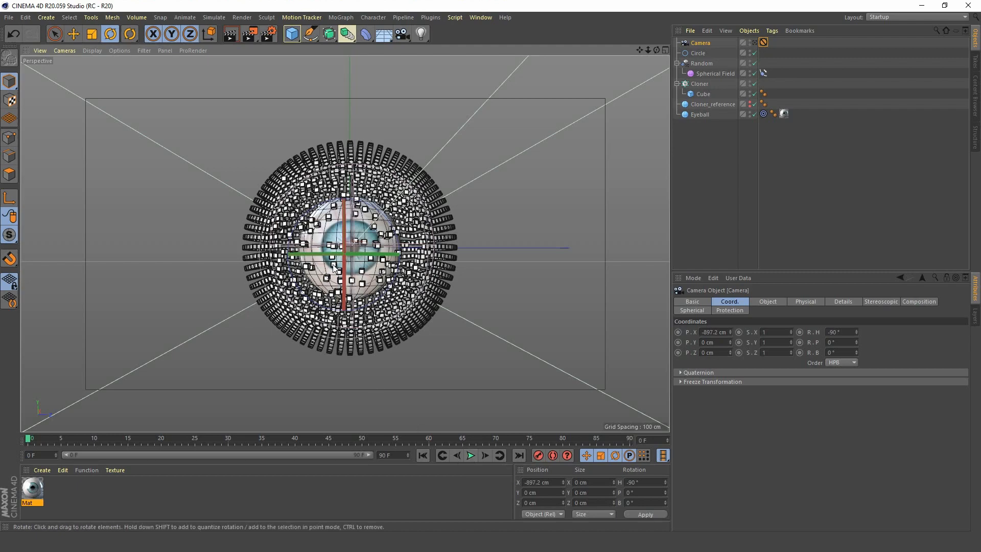
Extend the animation to 170 frames and expand the timeline's preview range to the full length.
alt+middle_drag(328, 255, 347, 271)
alt+drag(348, 273, 372, 302)
click(694, 155)
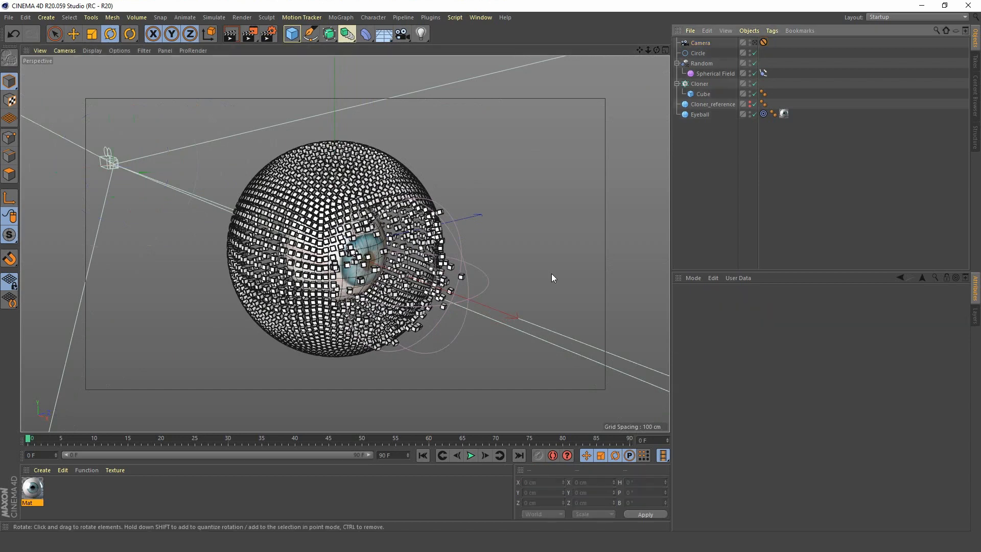
alt+drag(368, 254, 402, 261)
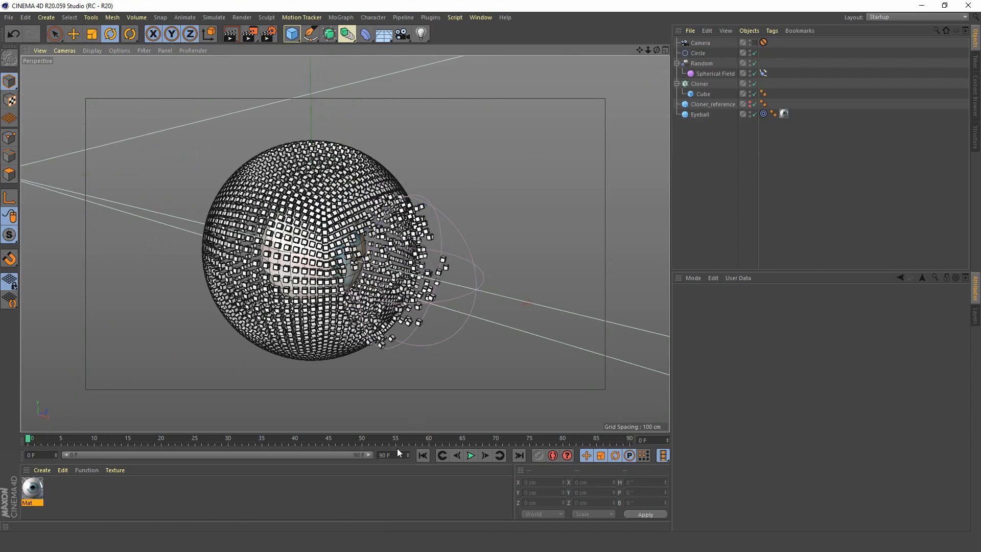
drag(396, 453, 308, 456)
text(170)
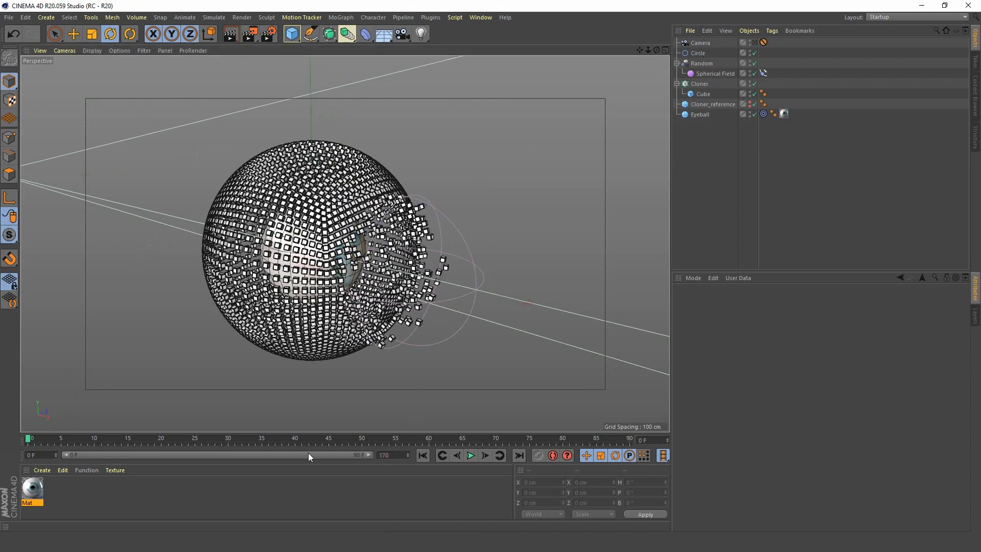
key(Return)
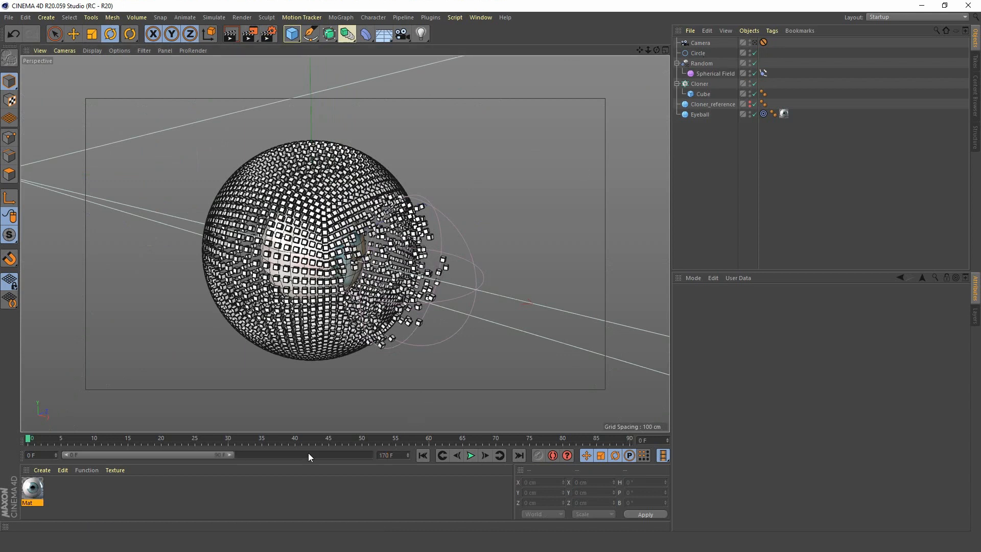
double_click(140, 455)
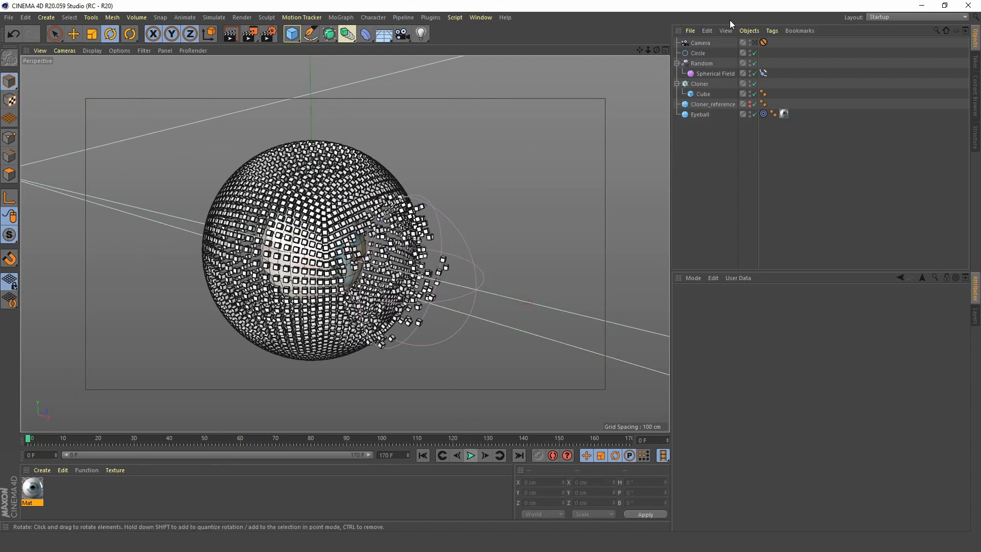
click(701, 54)
drag(320, 282, 341, 297)
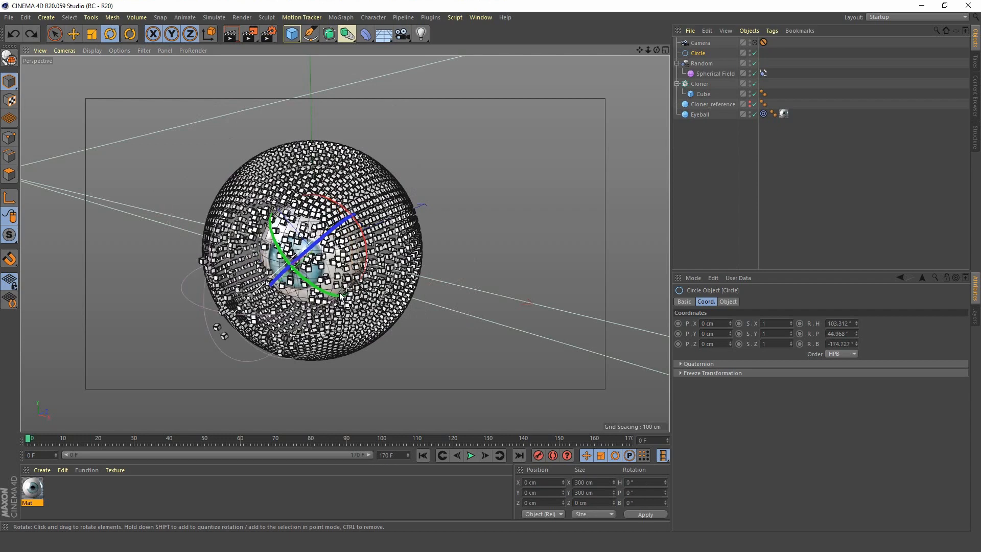
key(ctrl+z)
Limit keyframe recording to rotation only and record a rotation key for the Circle at frame 0.
click(701, 54)
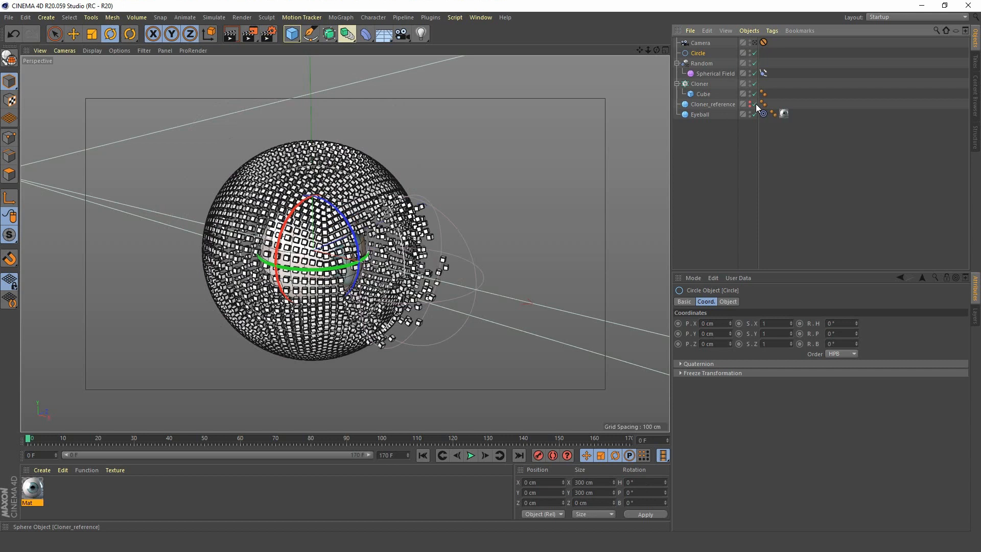
click(586, 461)
click(631, 459)
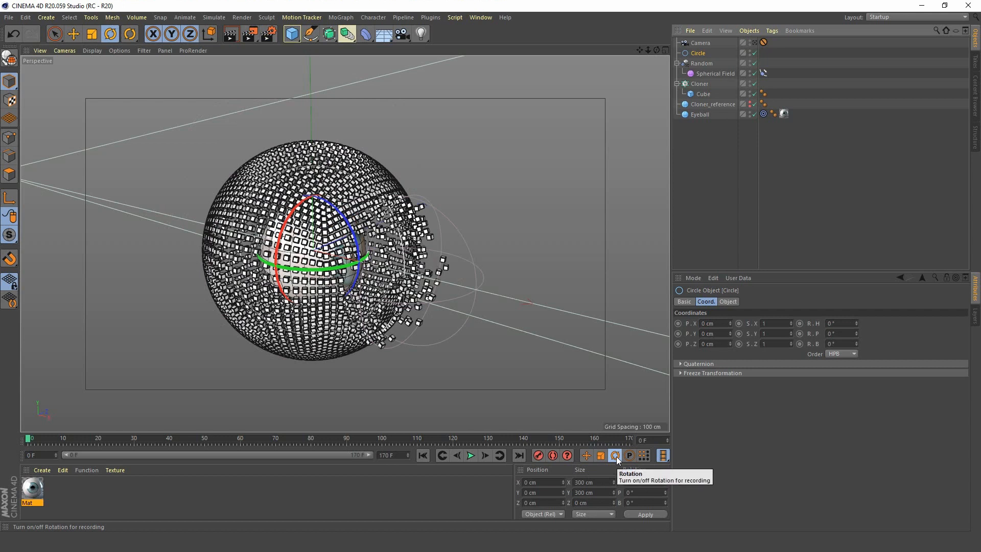
click(616, 456)
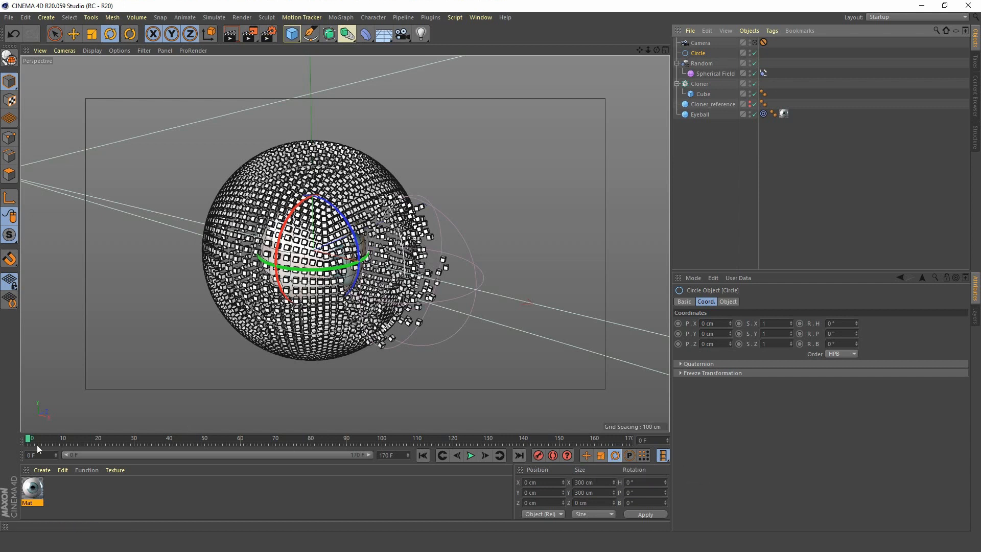
click(540, 457)
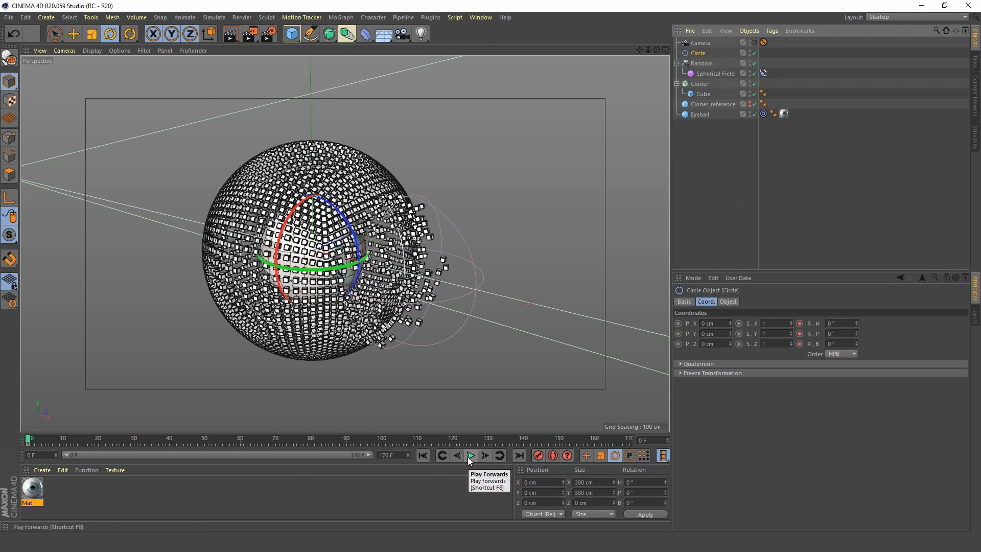
Looking through the camera, key the Circle's rotation at frame 20 with about H 221.2° and B 35.06°, and play the motion back.
click(755, 43)
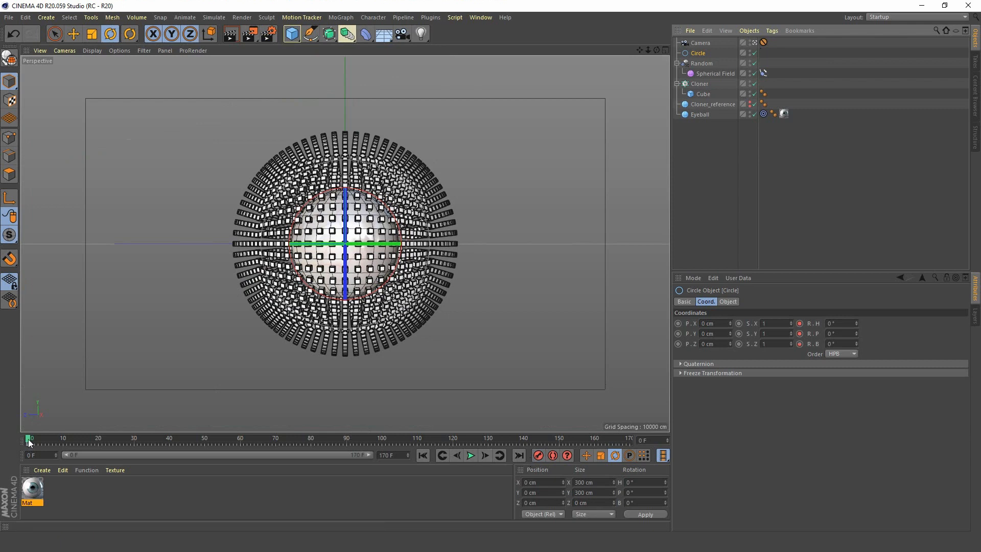
click(99, 439)
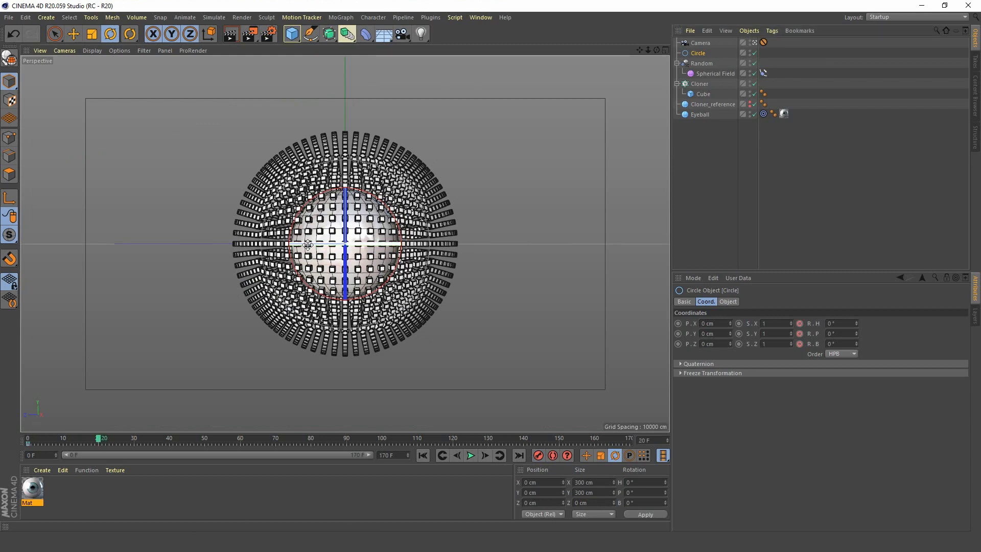
mouse_move(308, 244)
mouse_down()
mouse_move(543, 241)
mouse_move(460, 307)
mouse_up()
key(ctrl+z)
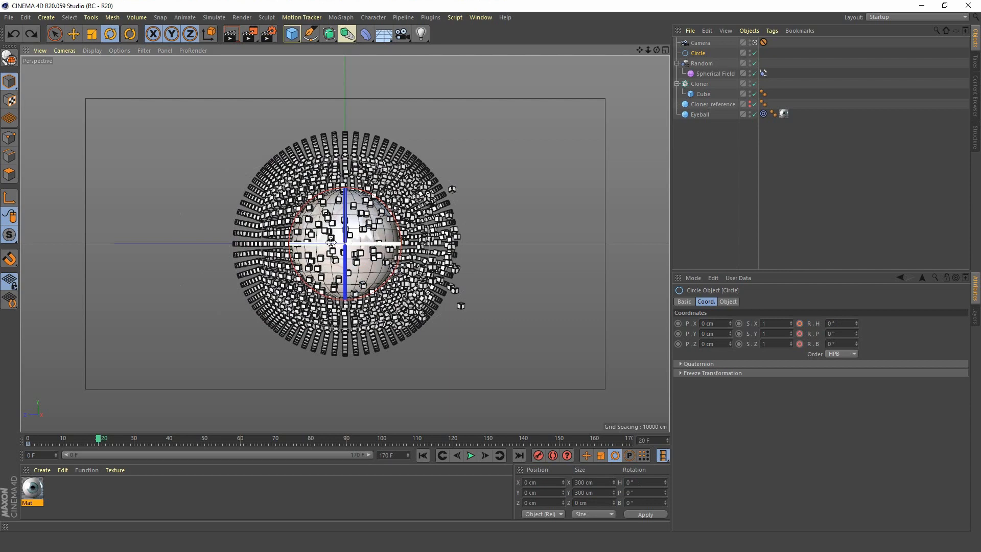
drag(317, 246, 599, 230)
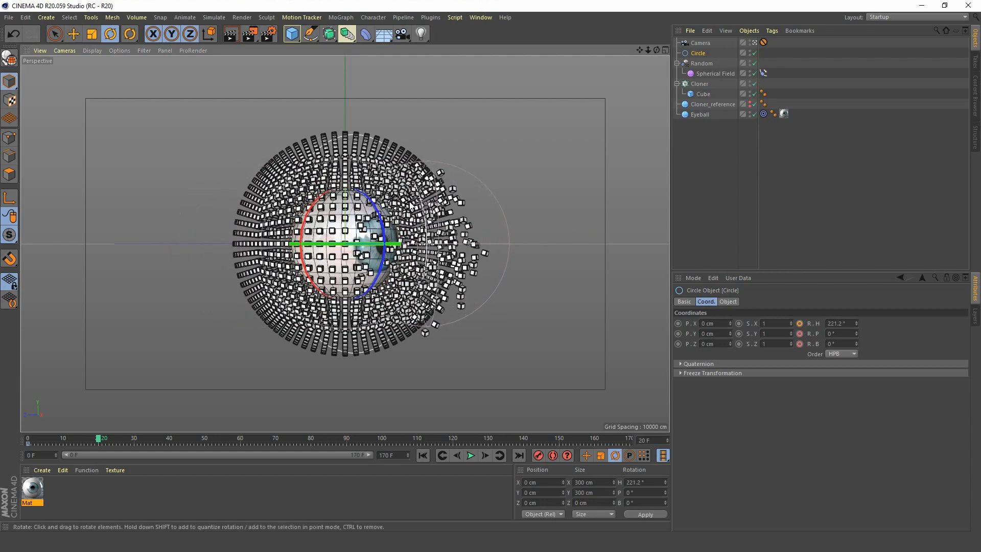
drag(371, 202, 390, 230)
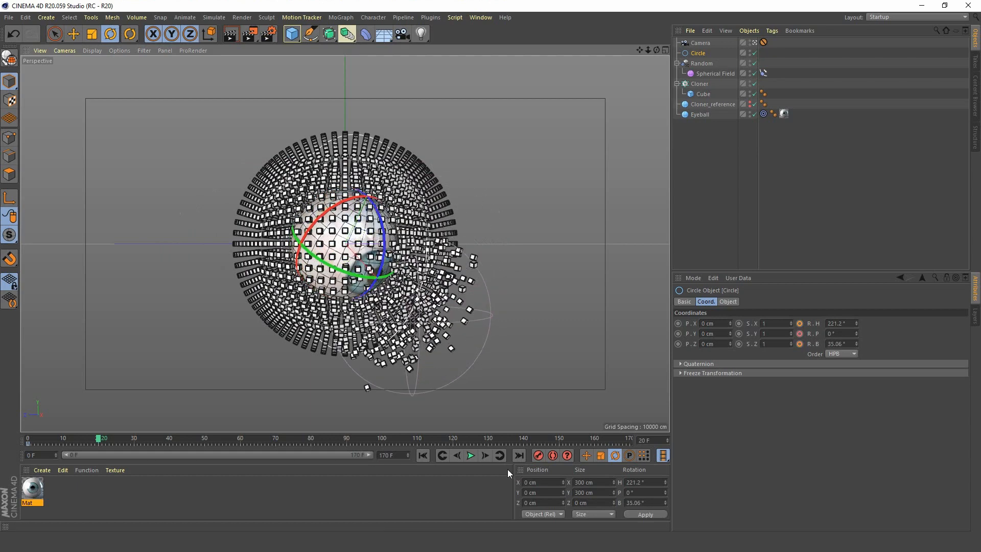
click(537, 456)
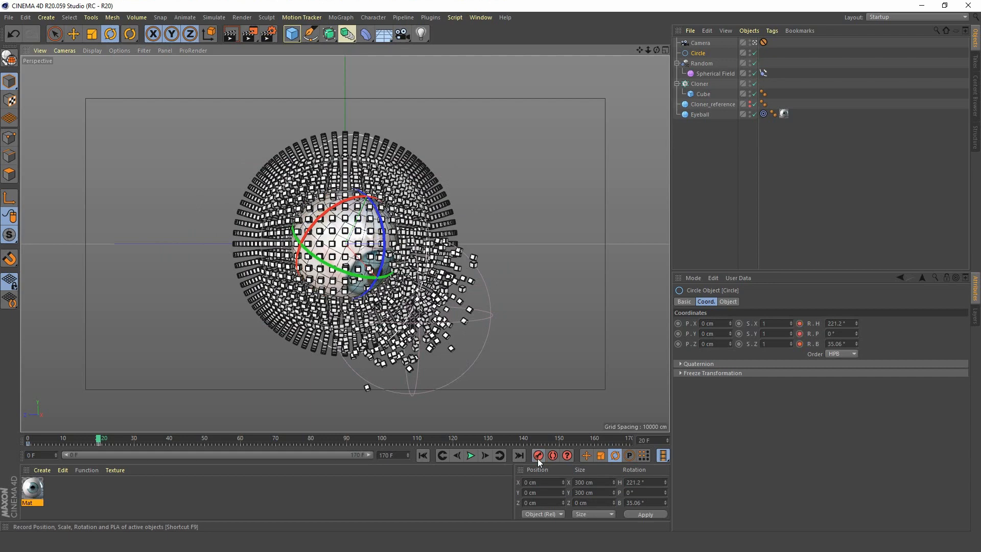
click(424, 456)
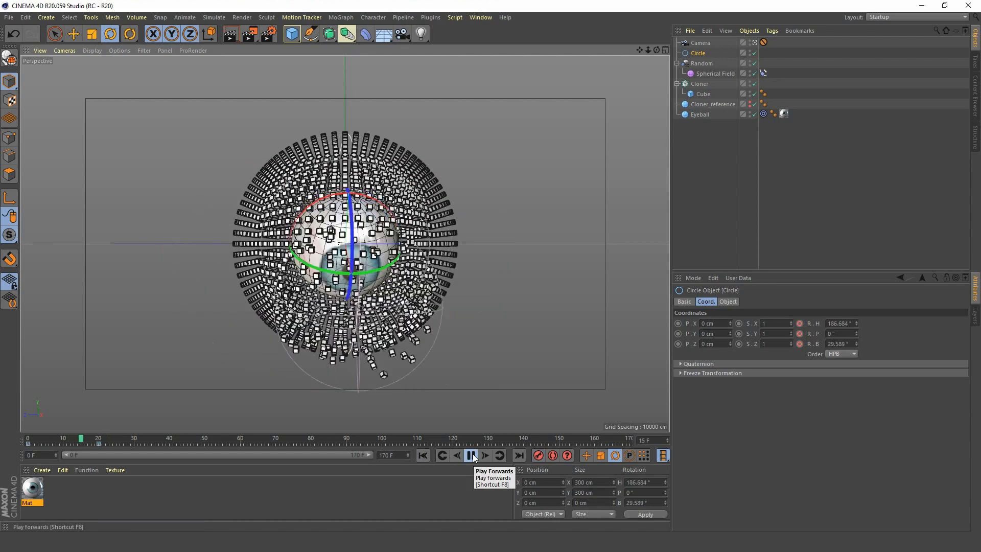
click(473, 454)
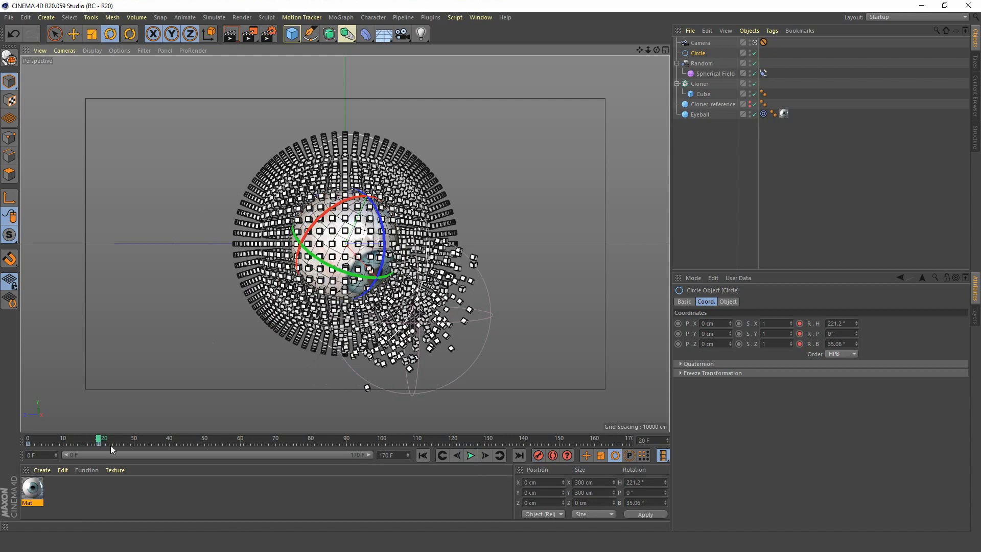
At frame 33, rotate the Circle to about H 146.9°, P -0.2°, B -3.4° and record a rotation key.
click(145, 440)
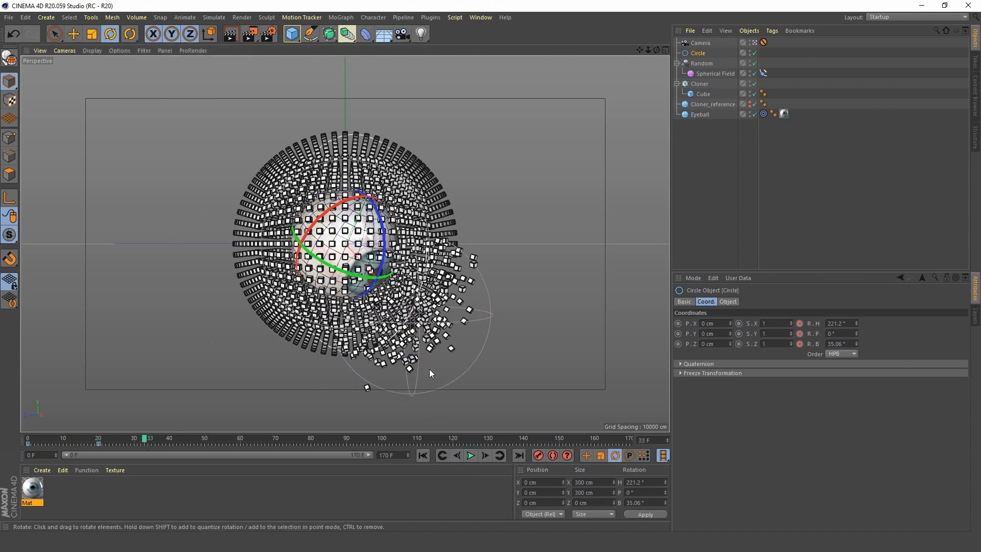
drag(384, 256, 382, 211)
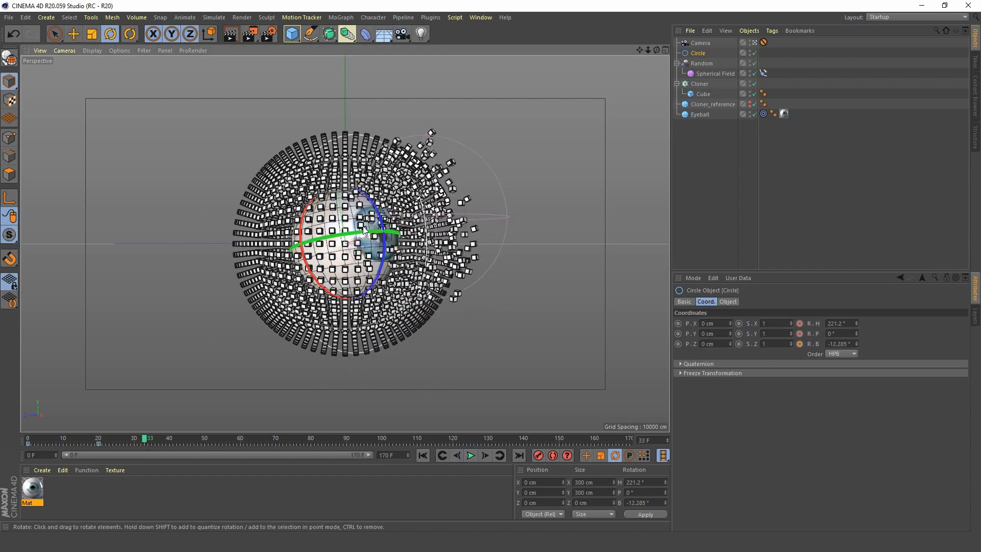
mouse_move(344, 238)
mouse_down()
mouse_move(396, 204)
mouse_move(384, 206)
mouse_move(388, 266)
mouse_up()
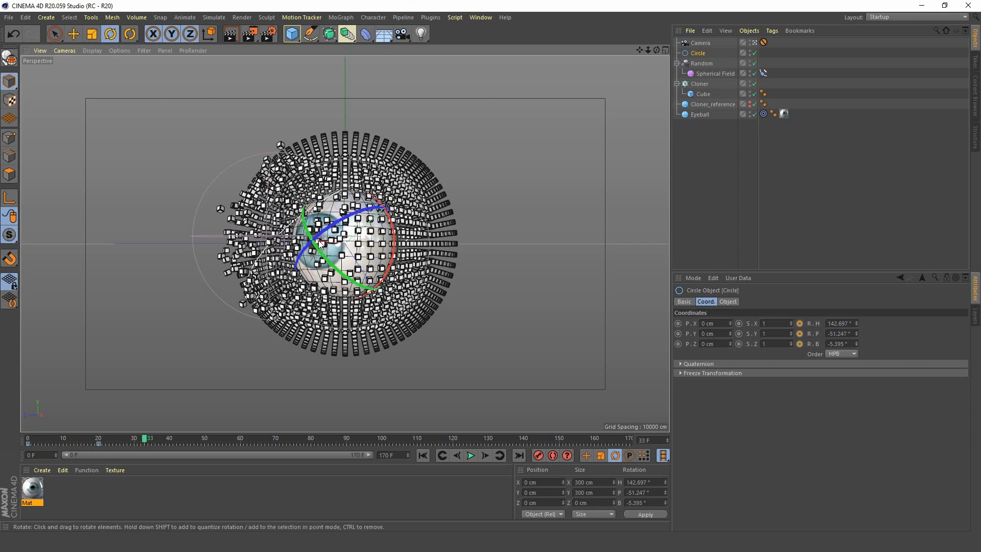
drag(394, 251, 382, 200)
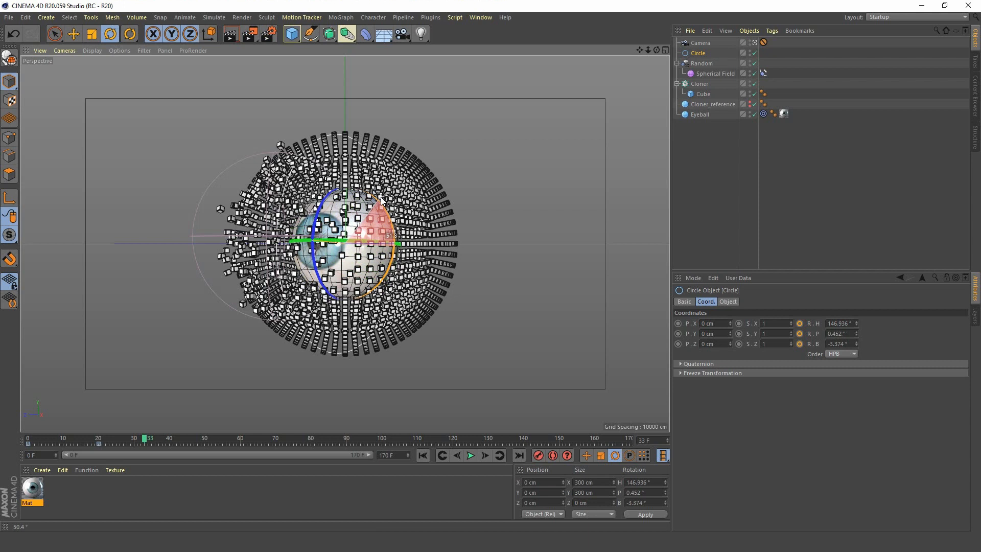
drag(381, 201, 382, 203)
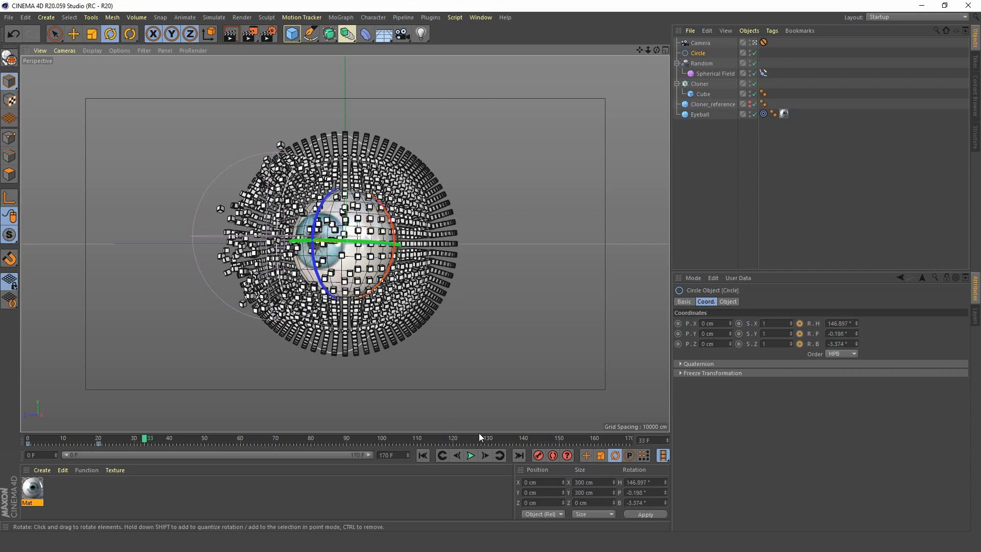
click(538, 455)
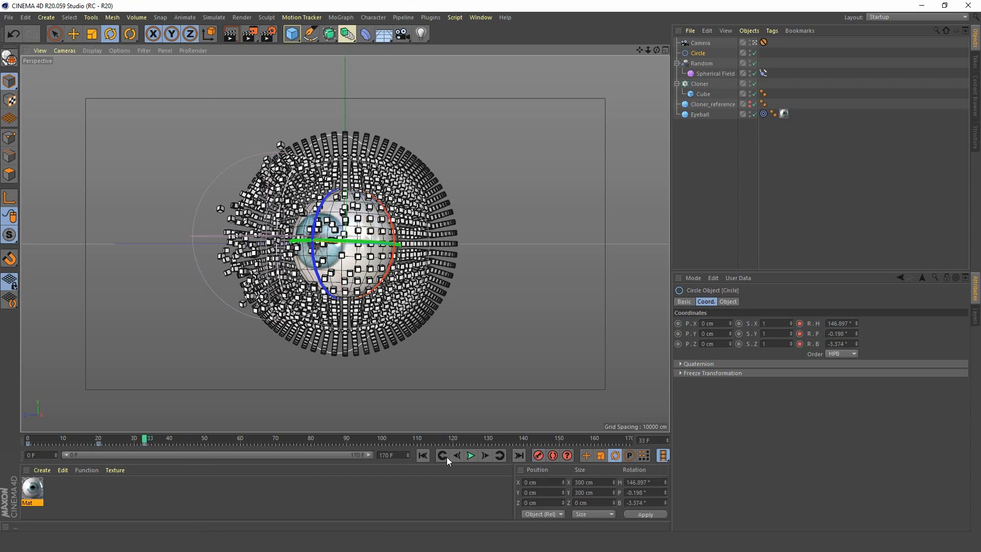
At frame 40, turn the Circle to face the camera at about H 181.2°, P -1.2°, B -0.7° and record a rotation key.
click(171, 440)
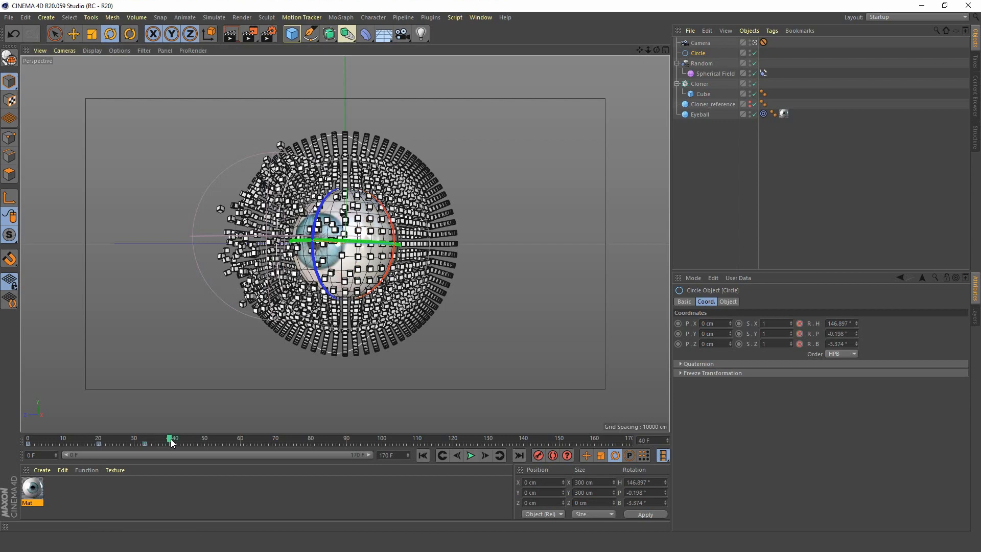
drag(351, 241, 391, 244)
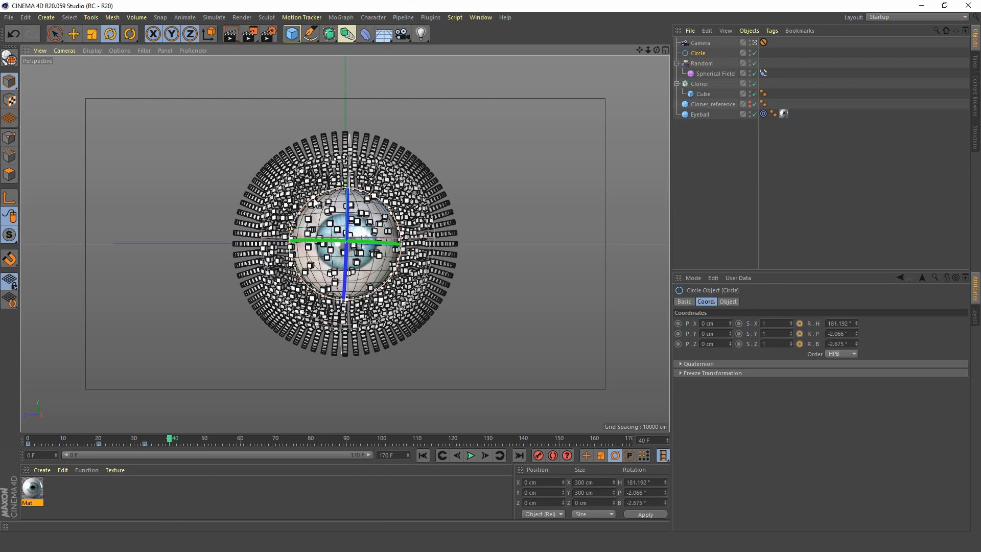
drag(313, 198, 352, 202)
click(539, 455)
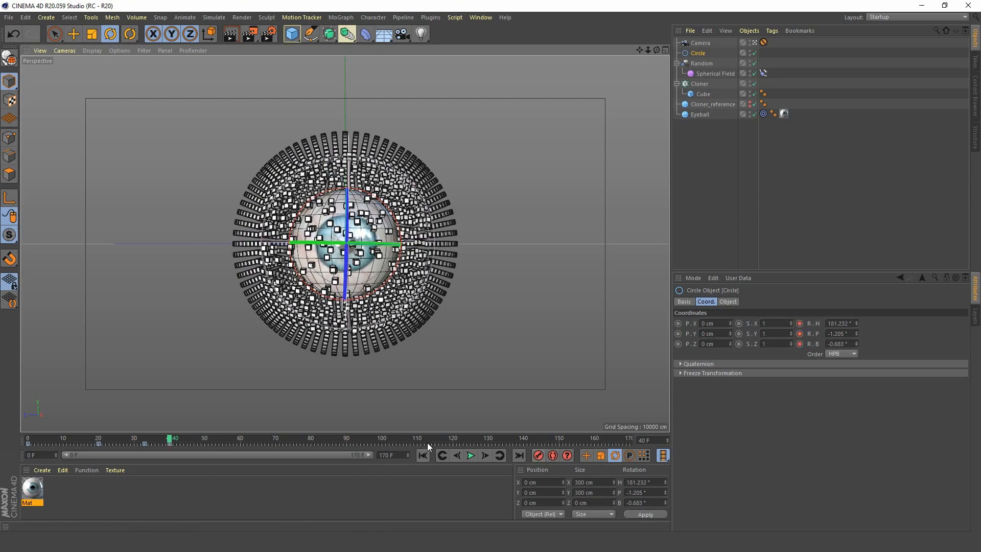
Play the animation from the first frame to check the timing of the Circle's rotation keys.
click(423, 455)
click(470, 455)
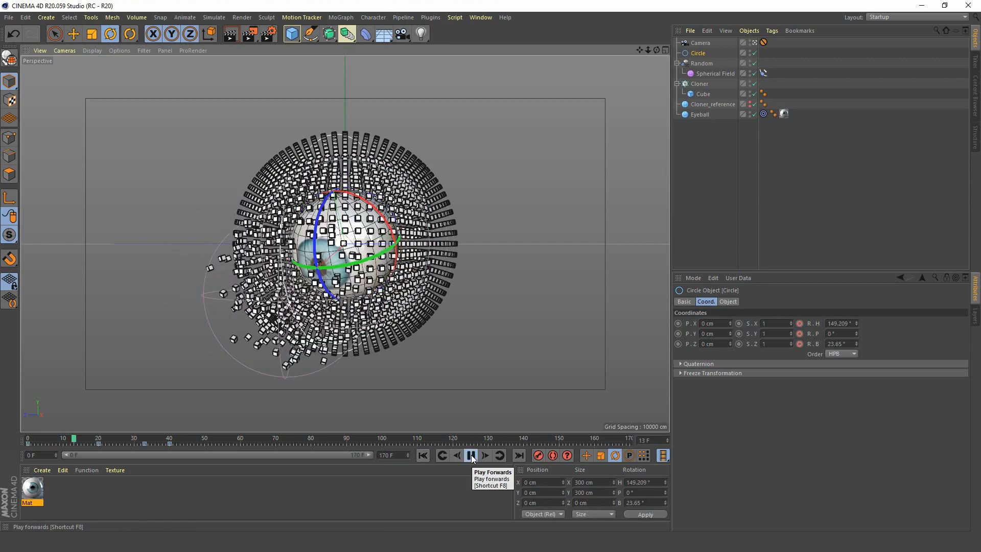
click(471, 456)
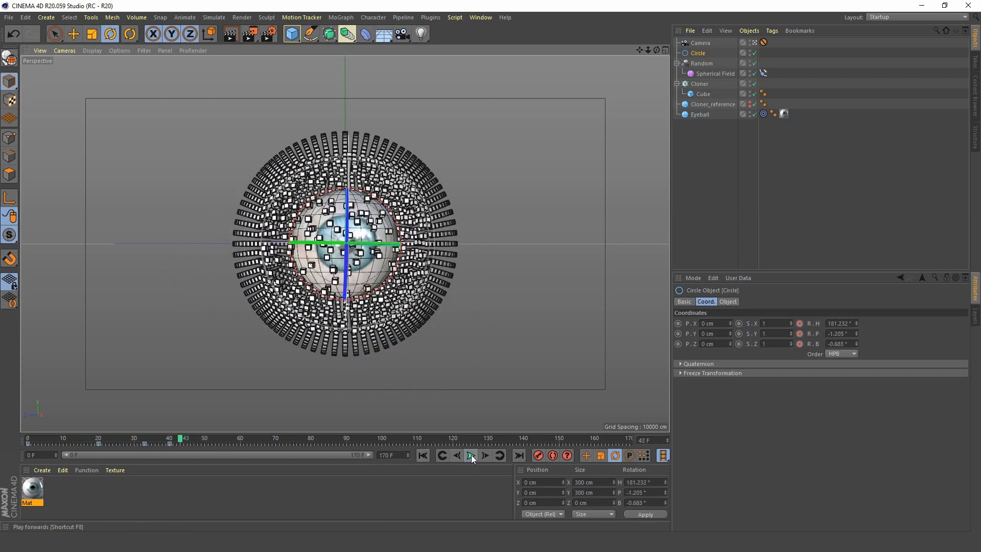
click(471, 456)
click(471, 455)
Replay from frame 40 to judge the pause and record a key holding the Circle's rotation at about frame 63.
drag(251, 443, 169, 446)
click(470, 456)
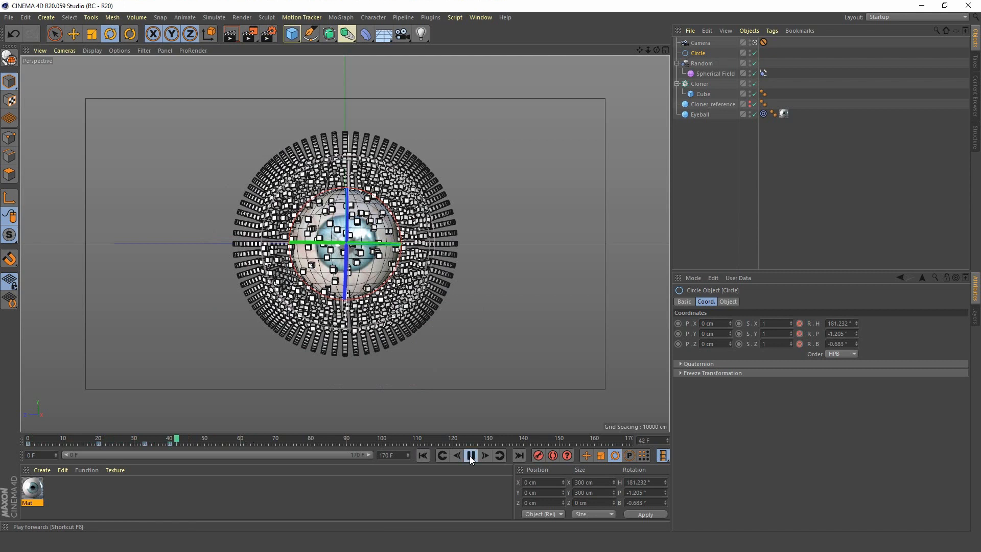
click(470, 456)
click(538, 455)
mouse_move(252, 439)
mouse_down()
mouse_move(199, 442)
mouse_move(247, 444)
mouse_up()
At frame 84, rotate the Circle to about H 403.9°, P 1.3°, B -50.4° and record a rotation key.
drag(414, 444, 300, 446)
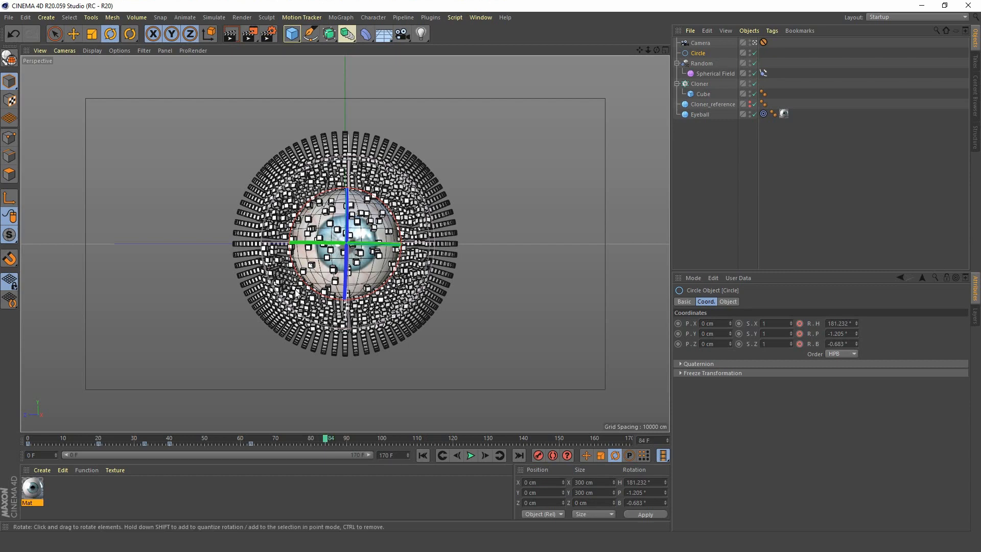
drag(303, 245, 553, 264)
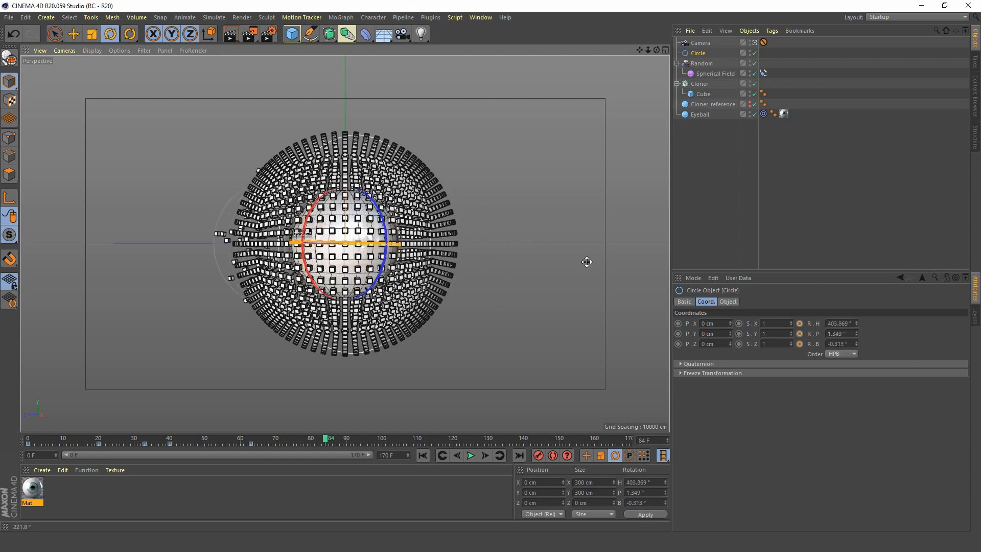
drag(385, 223, 404, 277)
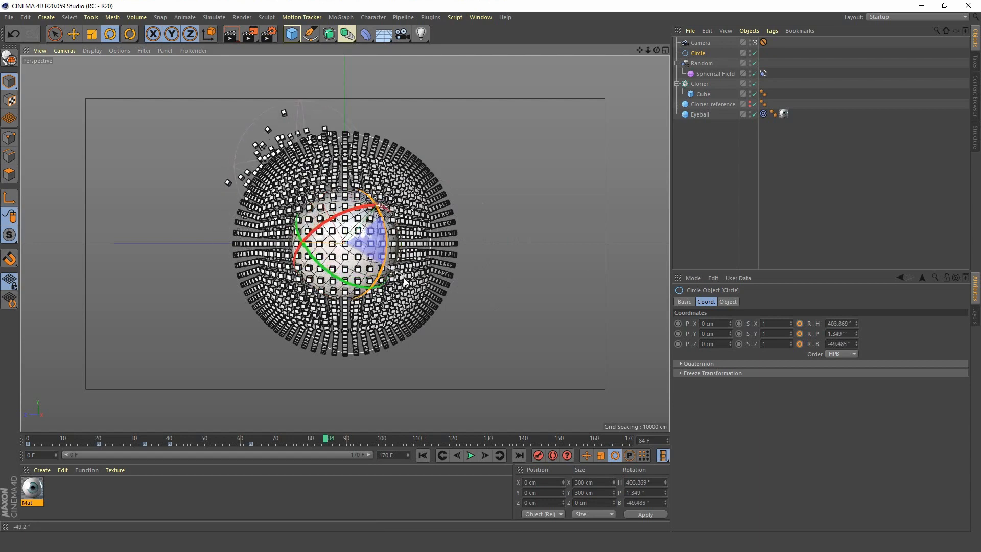
click(538, 457)
At frame 96, rotate the Circle to about H 487.2°, P -2.8°, B -17.7° and record a rotation key.
click(369, 440)
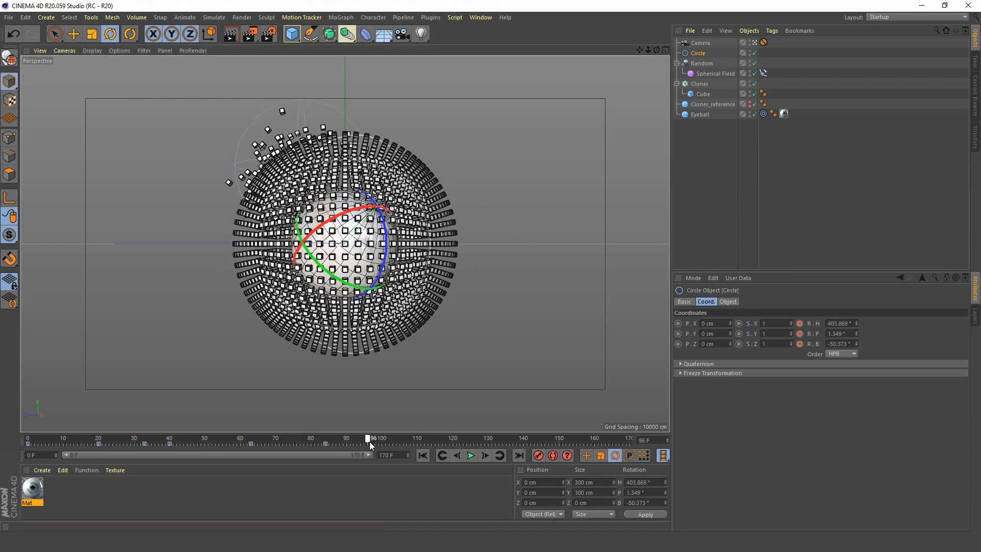
drag(305, 275, 396, 278)
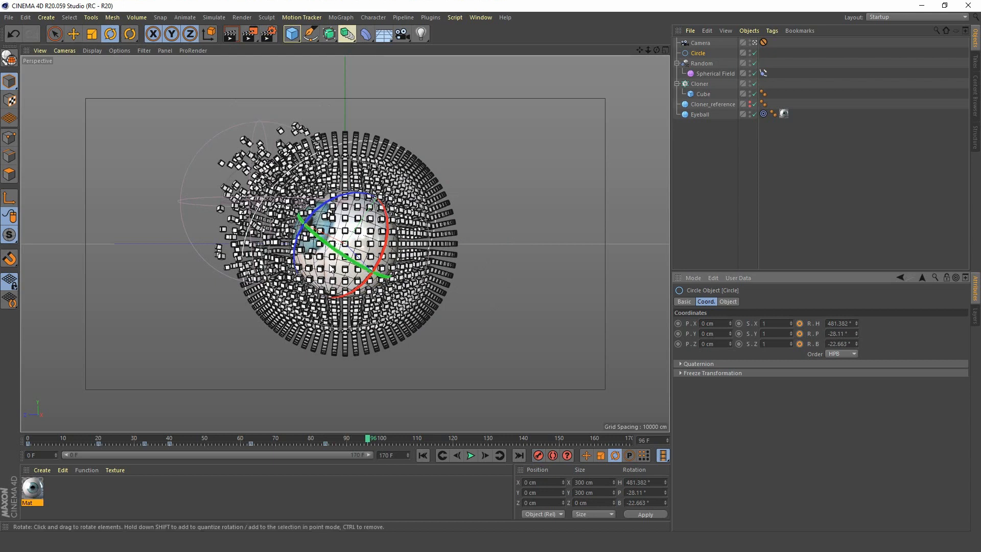
drag(327, 276, 338, 254)
click(538, 456)
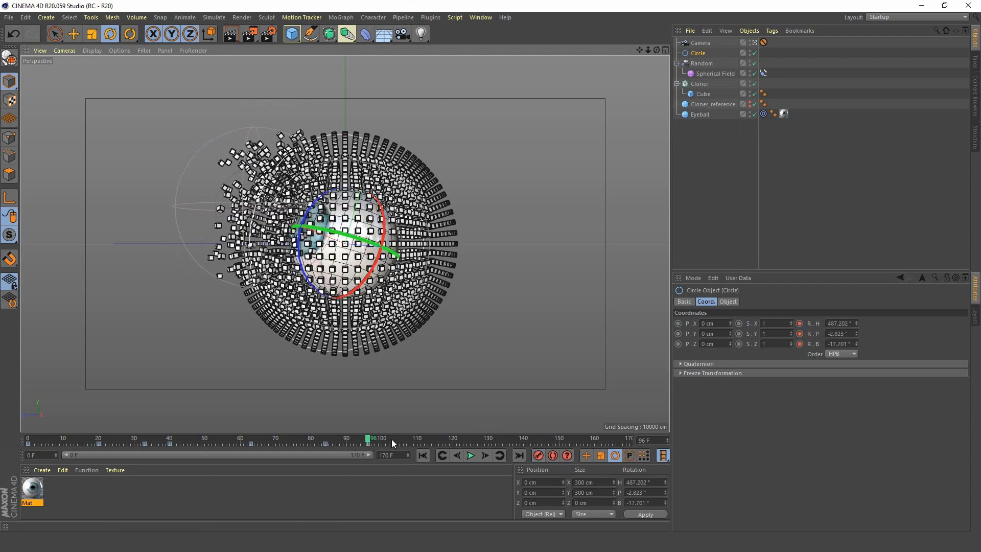
At frame 125, rotate the Circle to about H 617.5°, P 43.6°, B 48.9° and record a rotation key.
drag(372, 440, 403, 442)
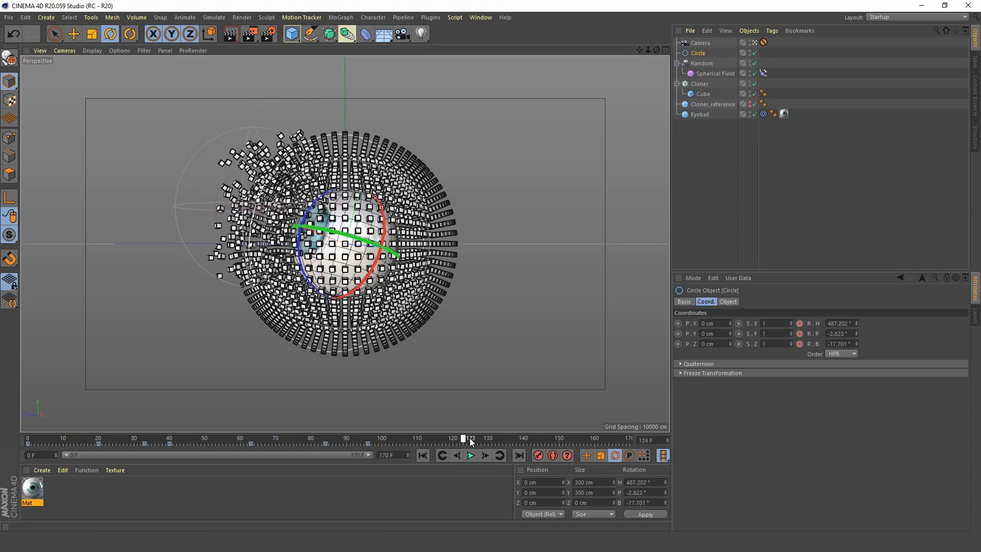
mouse_move(470, 443)
mouse_down()
mouse_move(457, 442)
mouse_move(471, 440)
mouse_up()
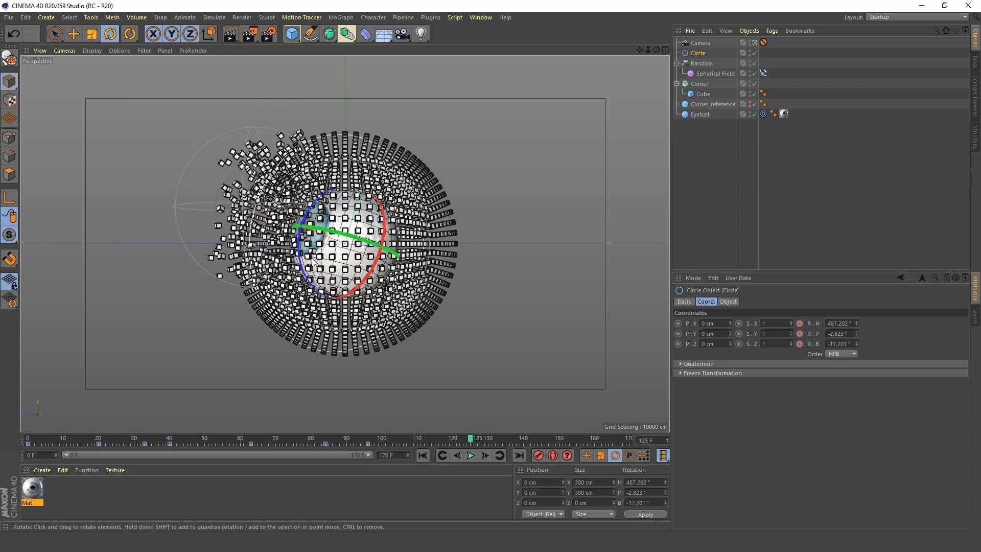
drag(314, 263, 445, 309)
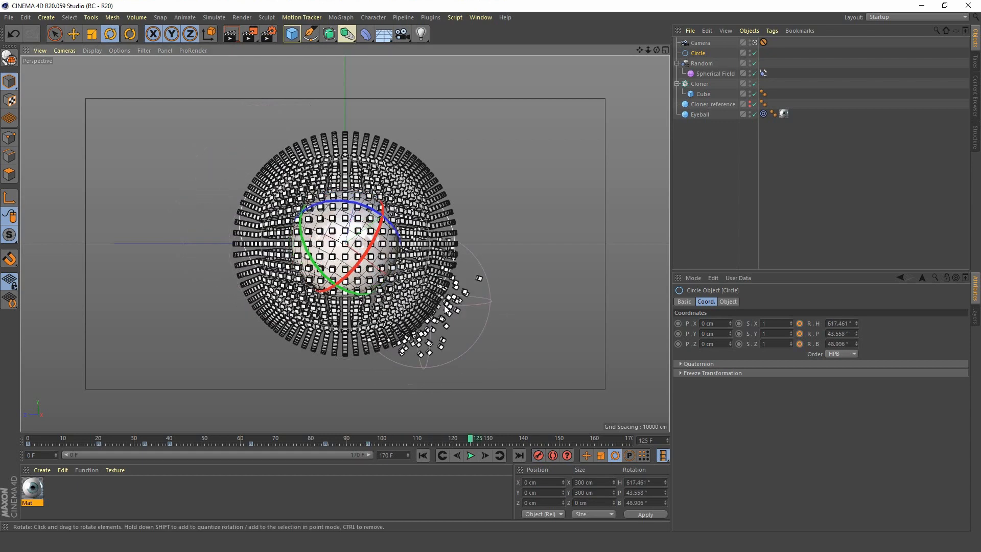
click(540, 457)
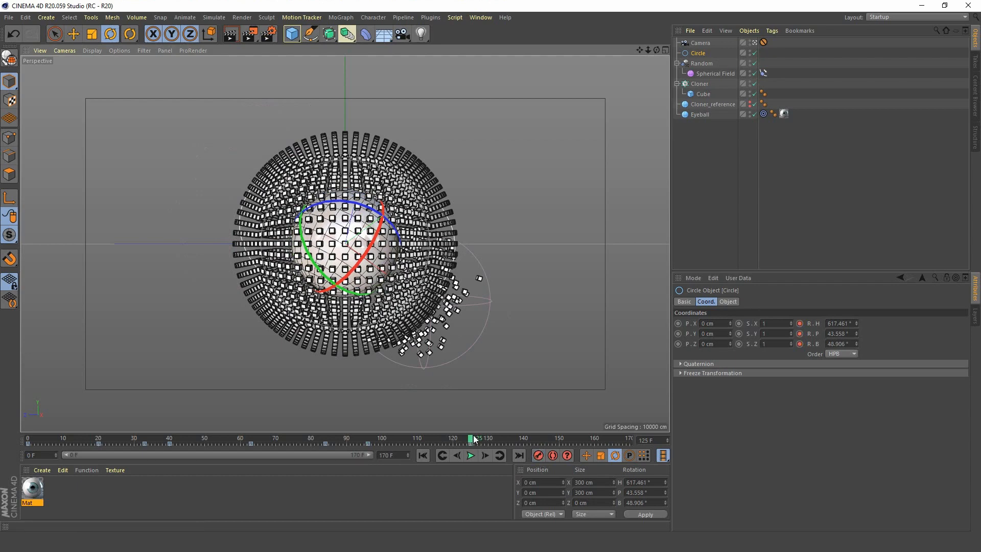
At frame 150, rotate the Circle to about H 439.7°, P -1.2°, B 2.9° and record a rotation key.
drag(471, 441, 536, 444)
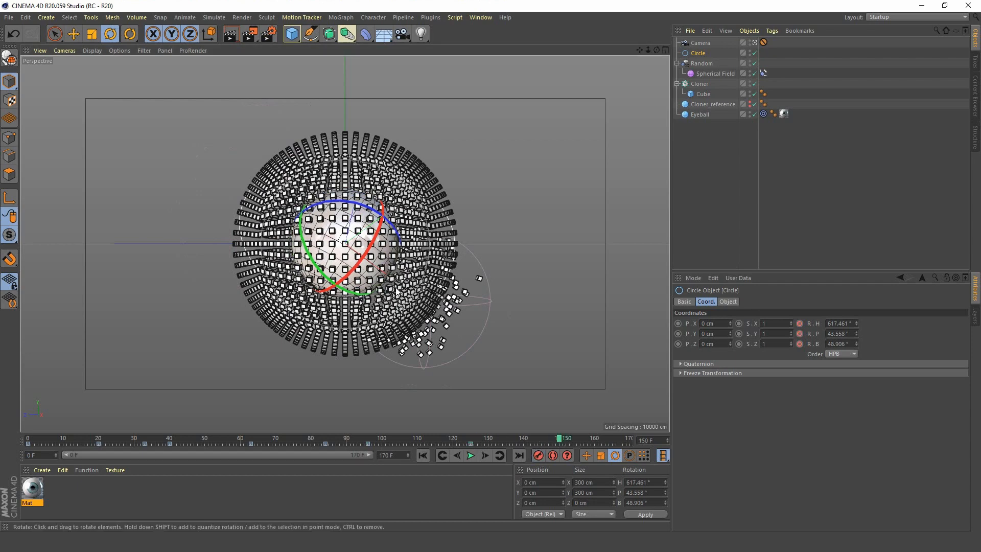
drag(385, 268, 162, 165)
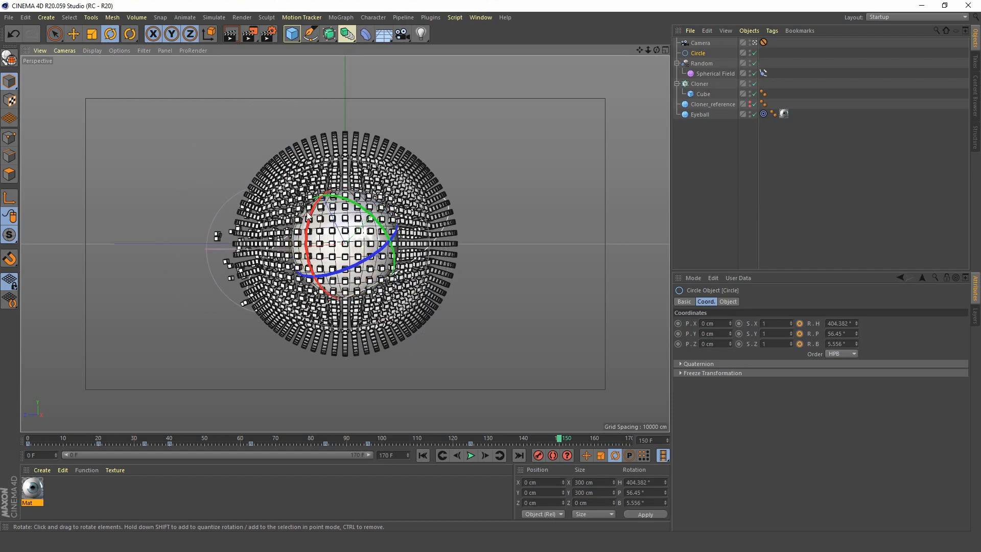
drag(310, 216, 306, 277)
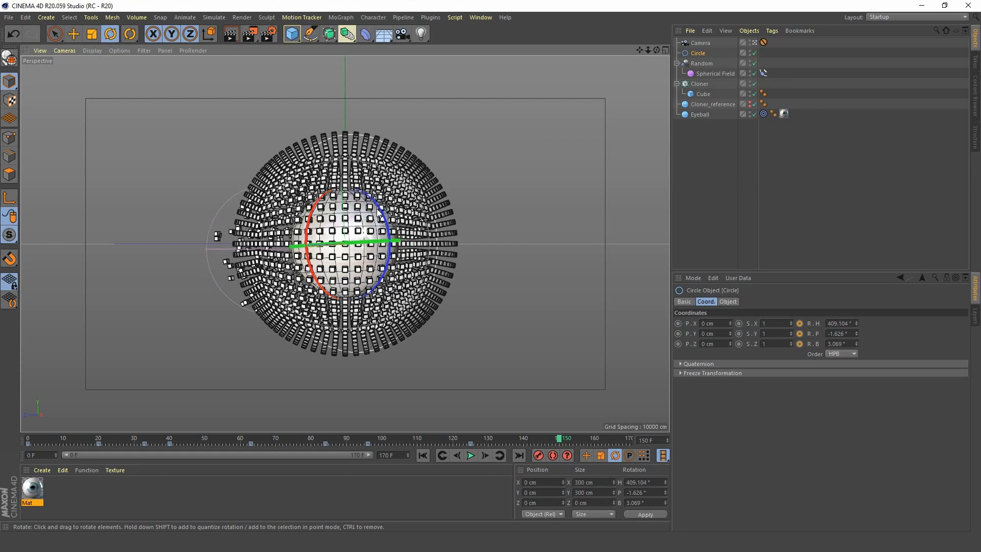
drag(381, 212, 385, 220)
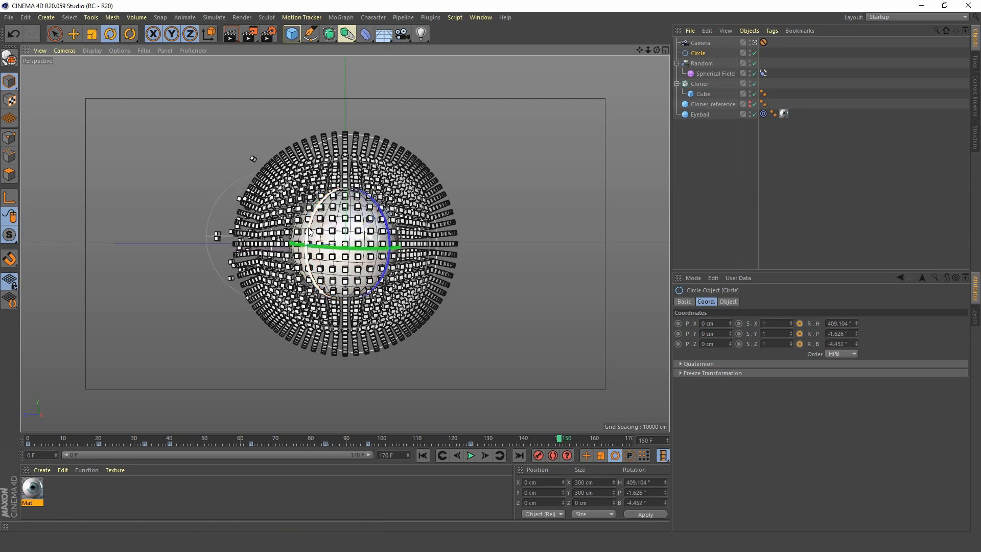
drag(310, 228, 447, 246)
drag(394, 231, 301, 257)
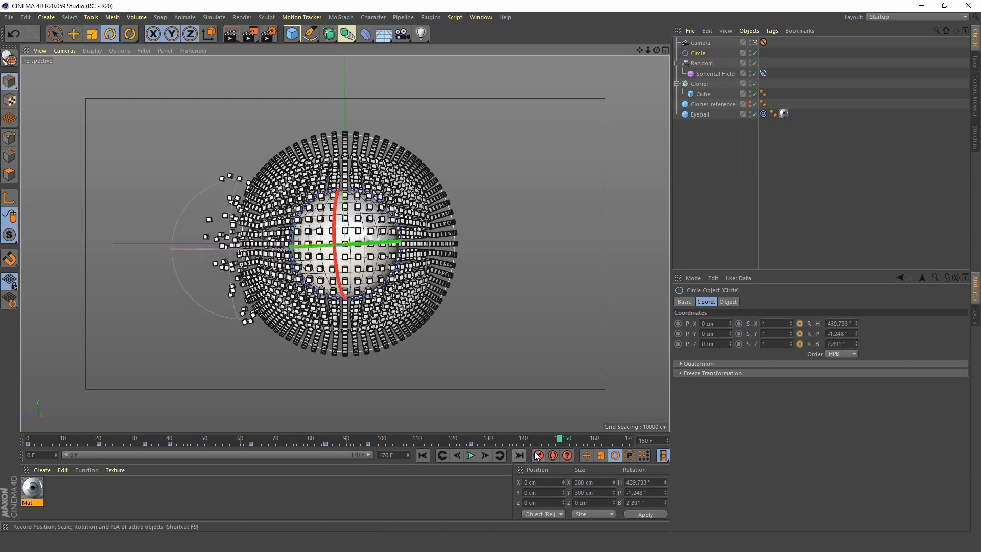
click(538, 456)
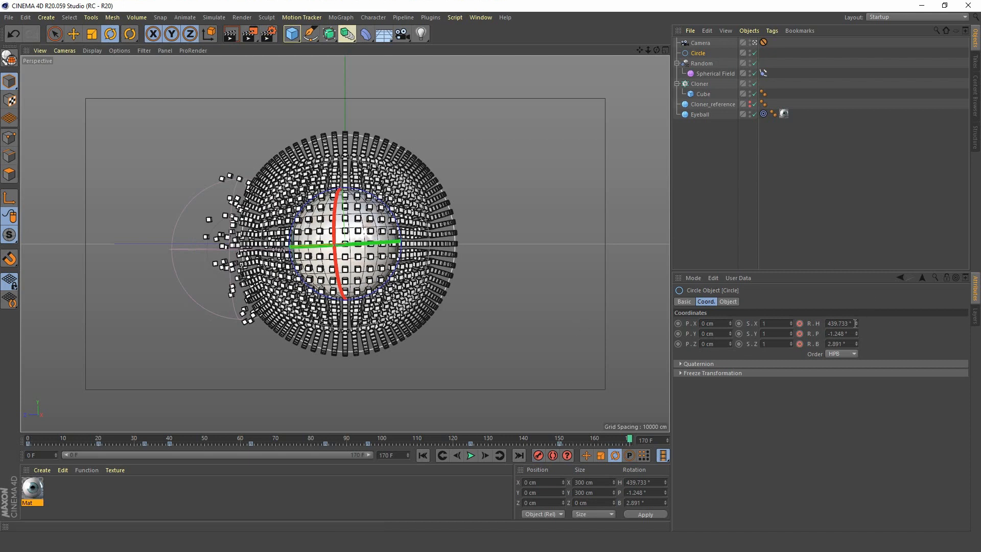
At the last frame, 170, set the Circle's H, P and B rotation to 0° to match the first frame and record a key.
click(26, 439)
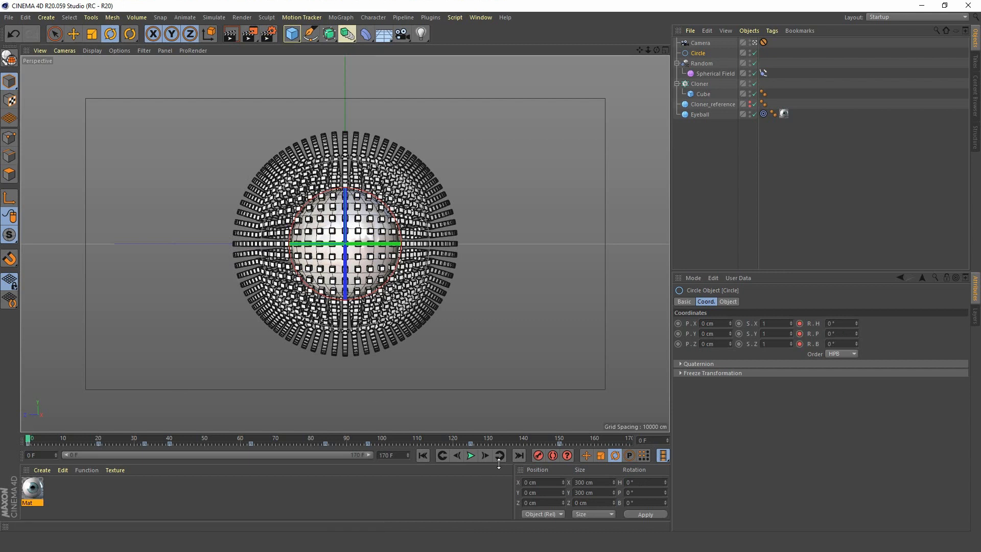
click(519, 455)
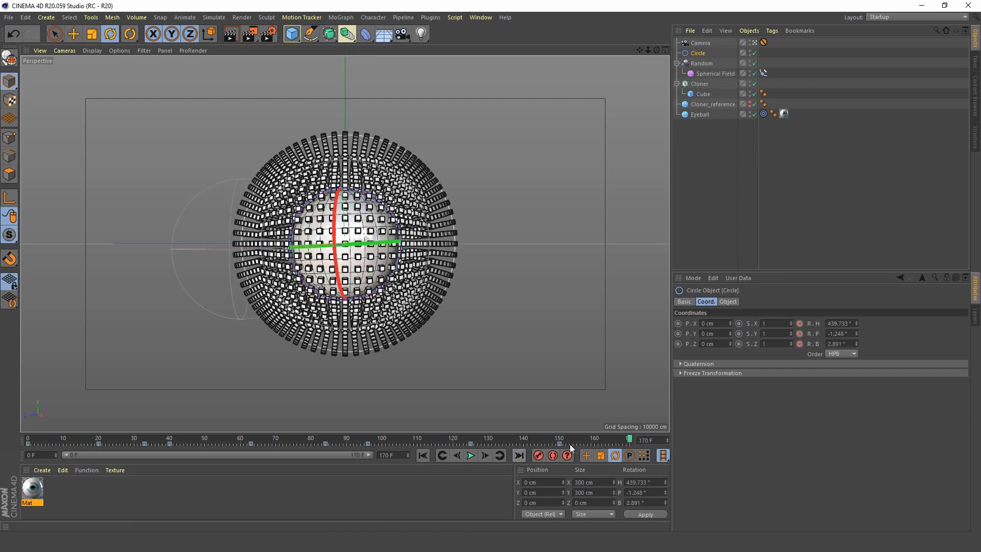
click(853, 323)
text(0)
key(Tab)
text(0)
key(Tab)
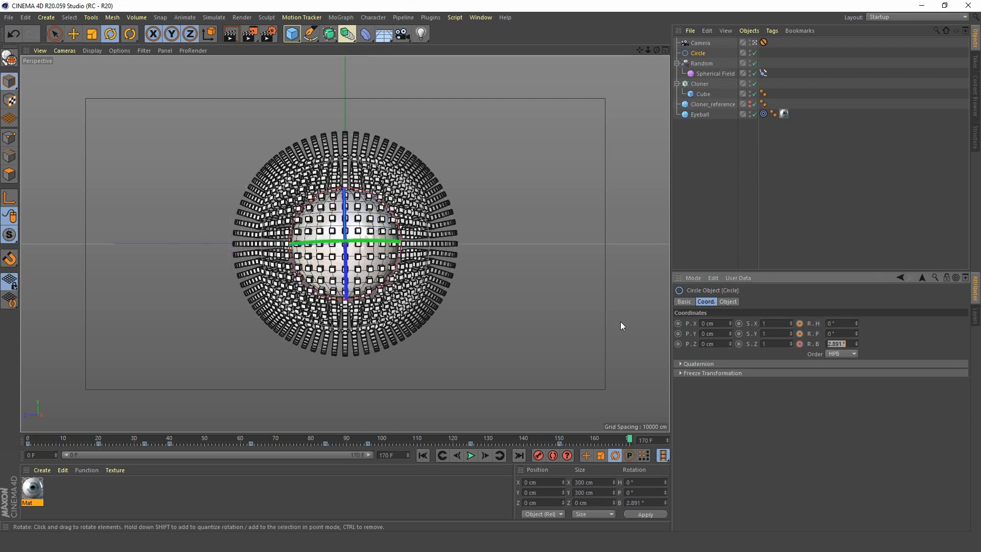
text(0)
key(Return)
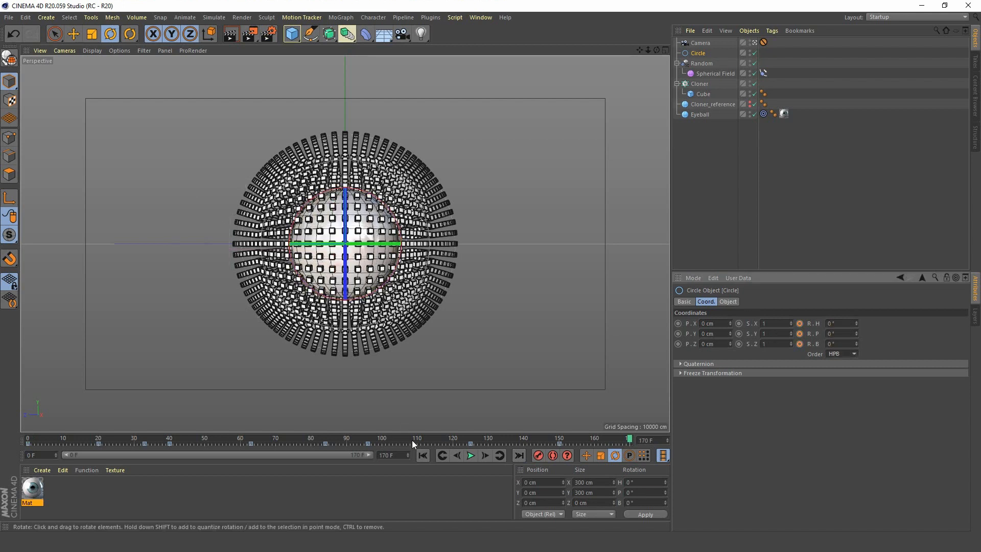
click(538, 456)
Play the full animation from the first frame in sections, checking the Circle's motion and the loop back to the start.
click(422, 455)
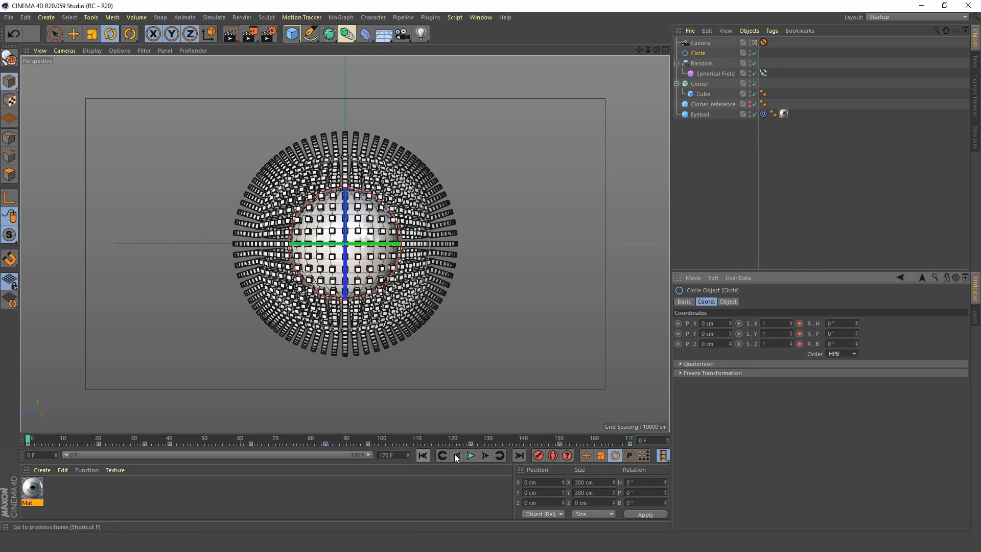
click(470, 455)
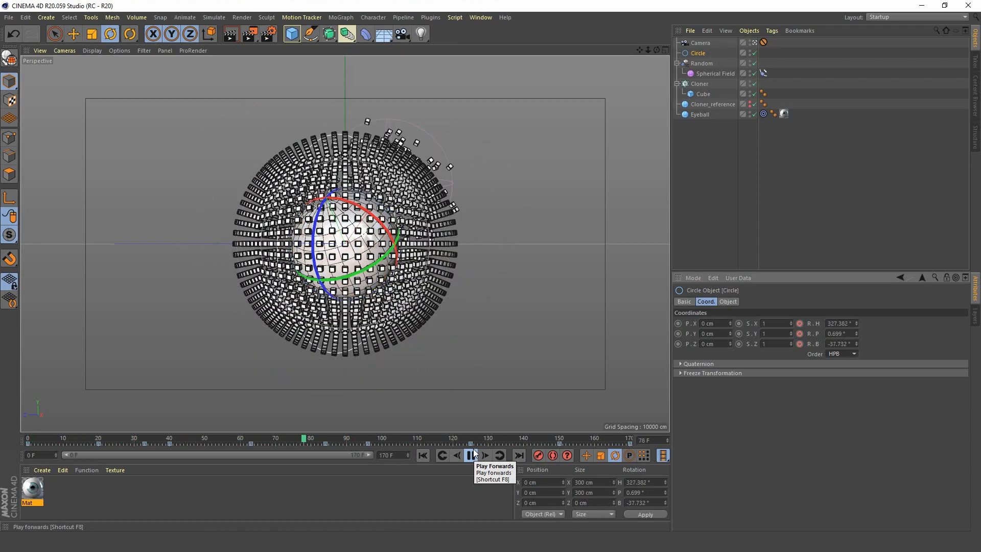
click(471, 455)
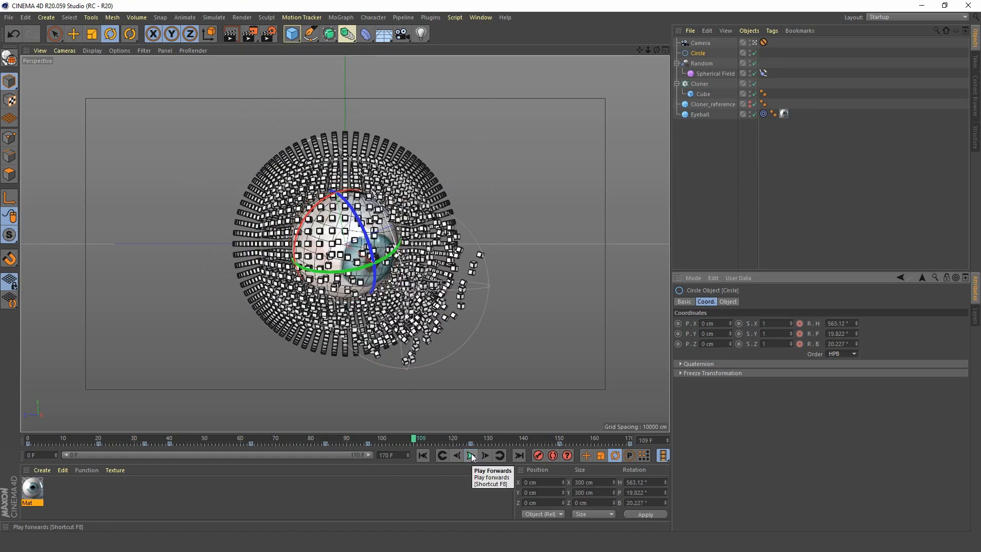
click(471, 456)
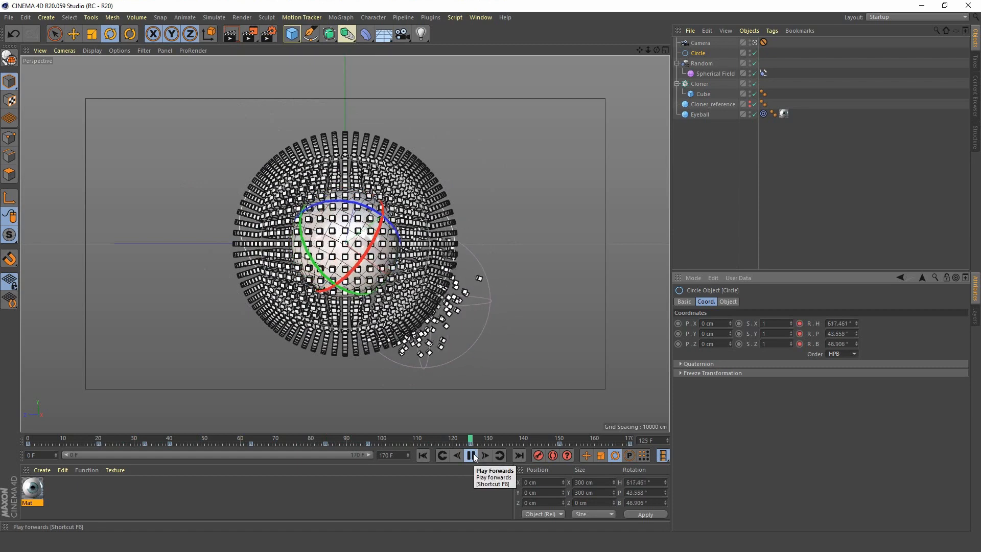
click(471, 456)
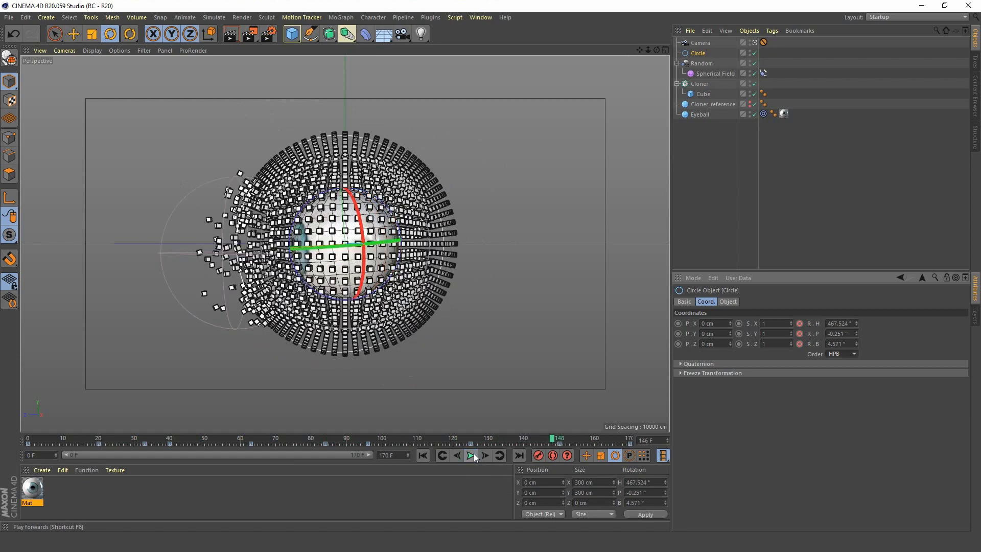
click(473, 456)
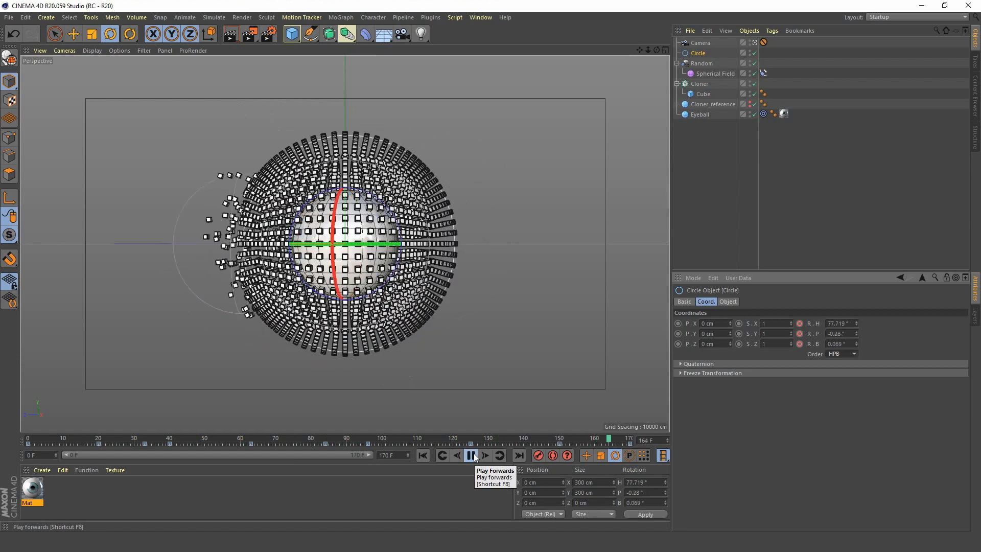
click(473, 454)
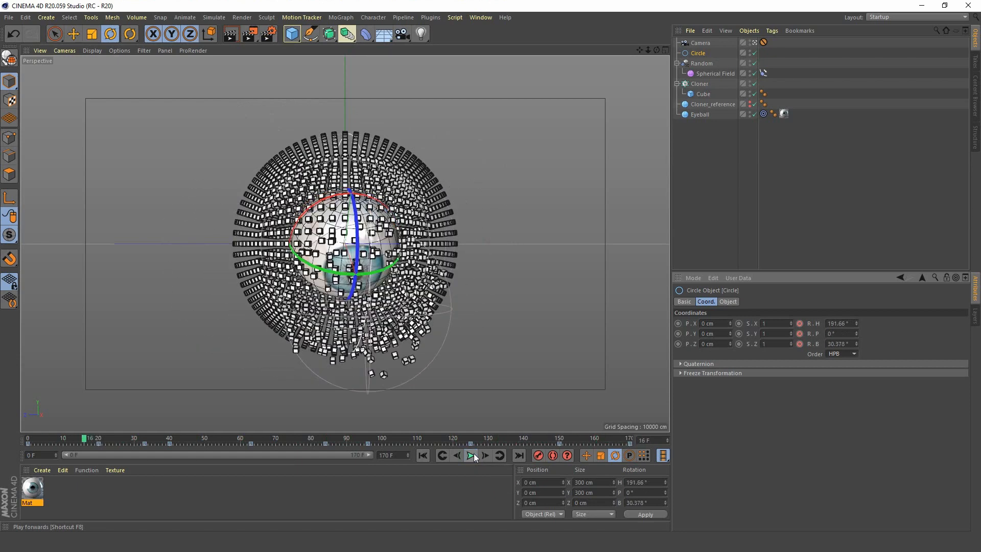
click(473, 455)
click(473, 455)
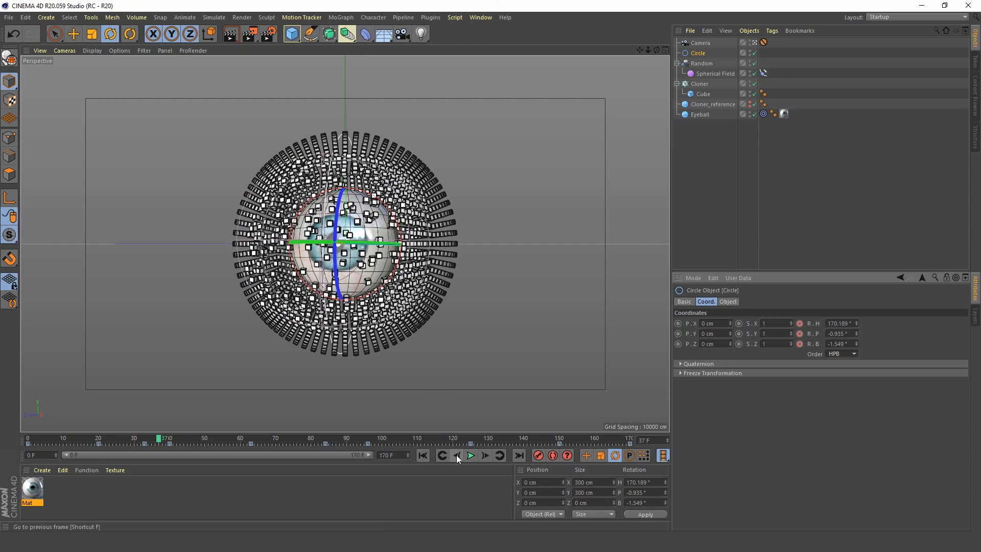
Replay the animation from the first frame with pauses and stop it at frame 74.
click(428, 455)
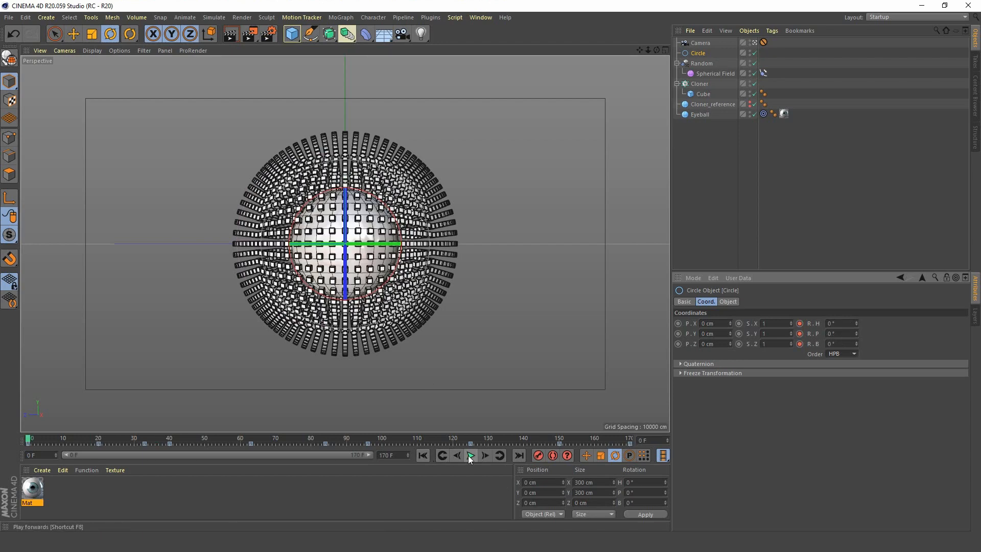
click(471, 456)
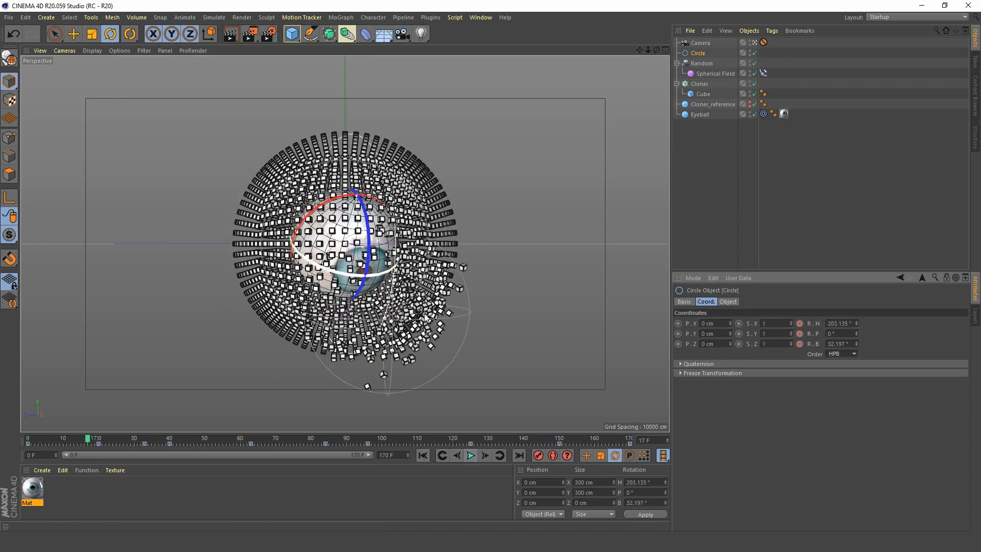
click(470, 456)
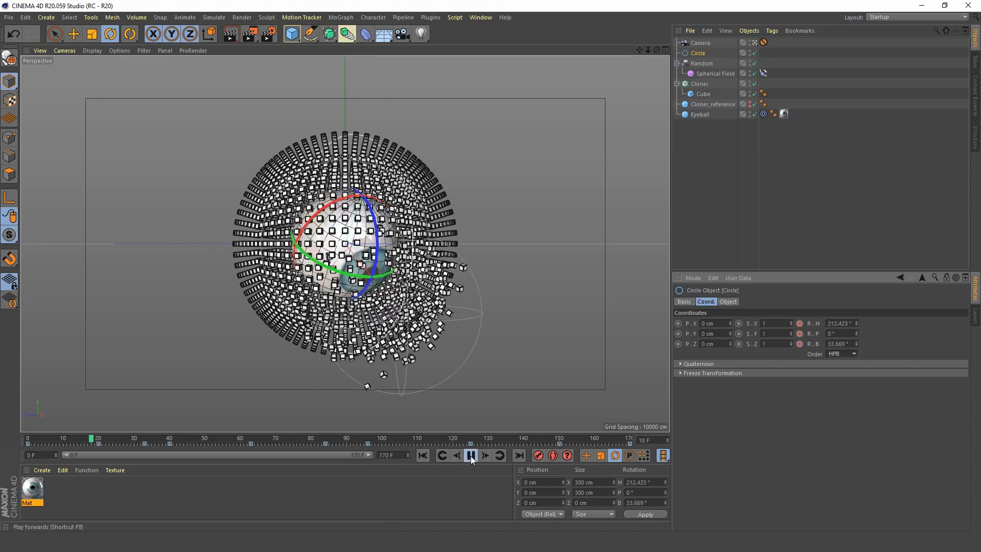
click(471, 456)
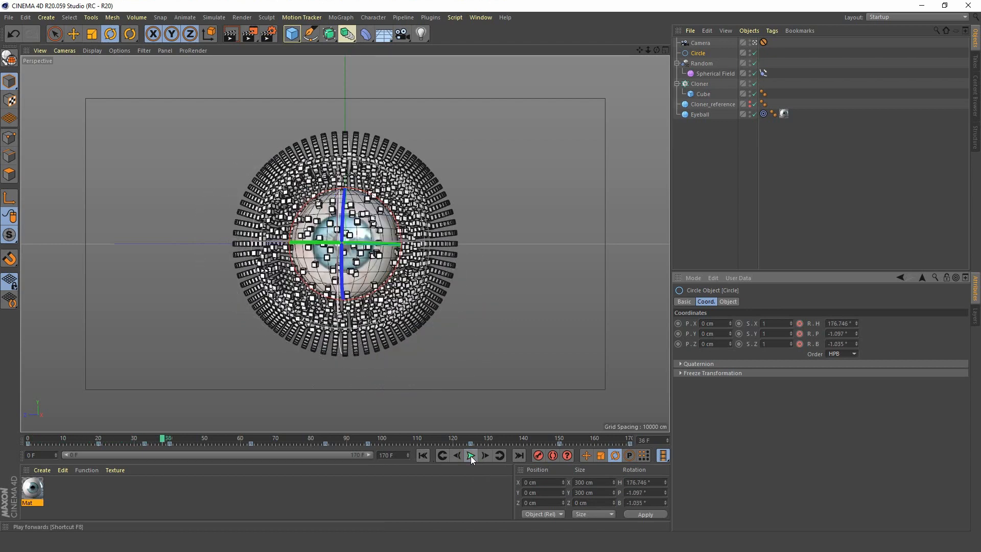
click(471, 456)
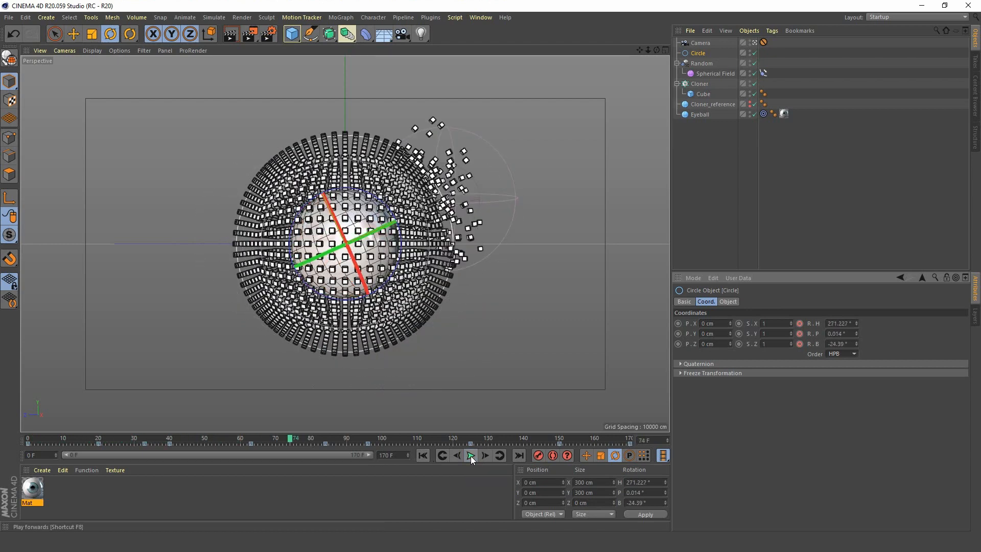
Leave the camera view and examine the cubes scattered by the Spherical Field at frame 74 up close from several angles.
click(755, 43)
scroll(495, 302, down, 4)
mouse_move(291, 260)
alt+mouse_down()
mouse_move(430, 261)
mouse_move(326, 269)
mouse_move(289, 259)
alt+mouse_up()
scroll(313, 262, up, 4)
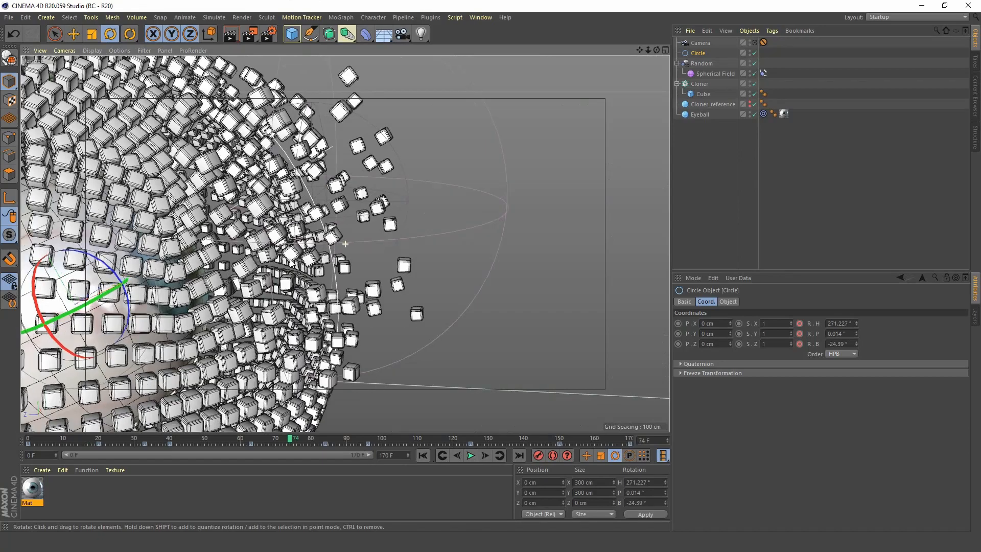
scroll(345, 244, down, 6)
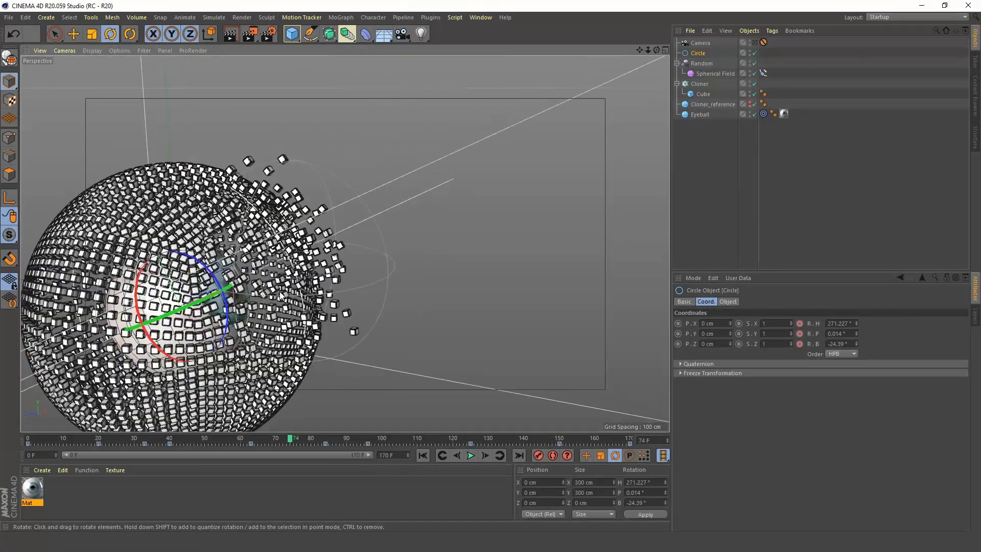
scroll(294, 267, up, 2)
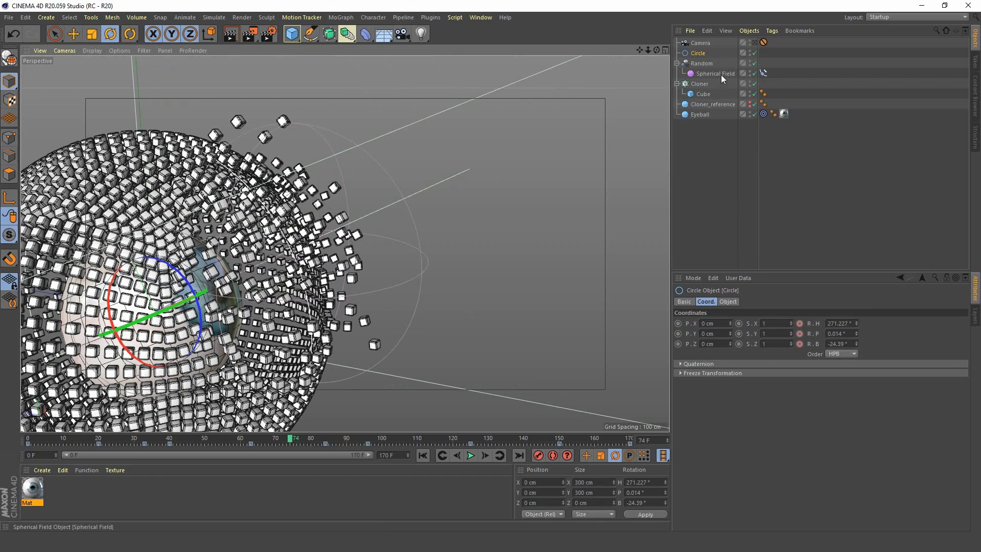
alt+middle_drag(322, 264, 381, 259)
mouse_move(363, 250)
alt+mouse_down()
mouse_move(413, 214)
mouse_move(393, 215)
alt+mouse_up()
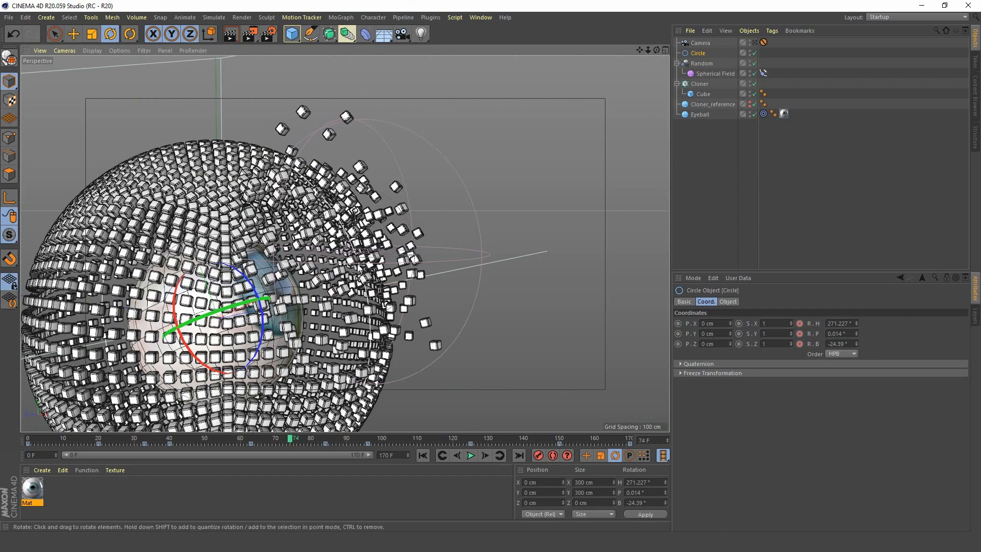
alt+middle_drag(348, 275, 364, 257)
alt+drag(364, 257, 360, 265)
alt+middle_drag(367, 265, 374, 253)
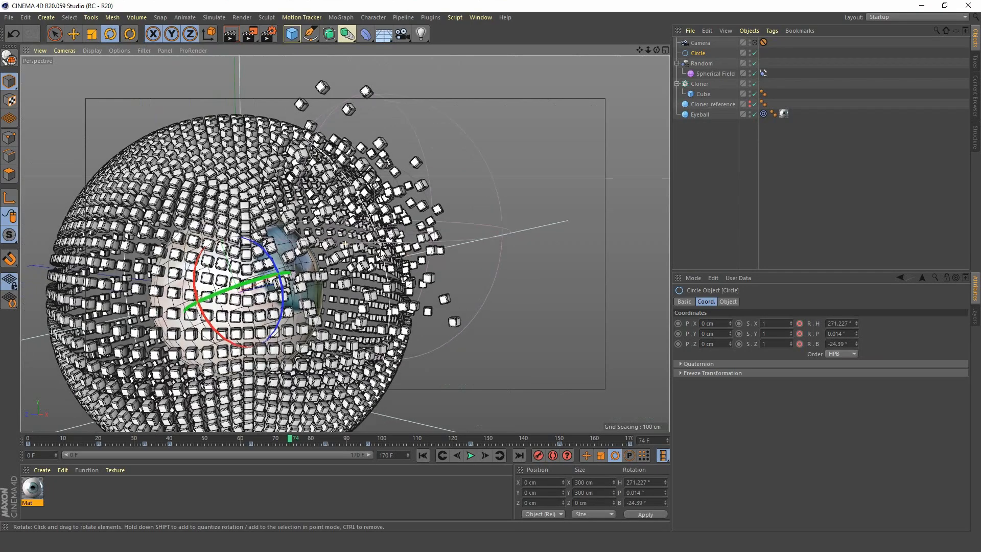
Reduce the Random effector's position offset to 7 cm in both X and Y.
scroll(374, 253, down, 3)
alt+drag(374, 258, 358, 266)
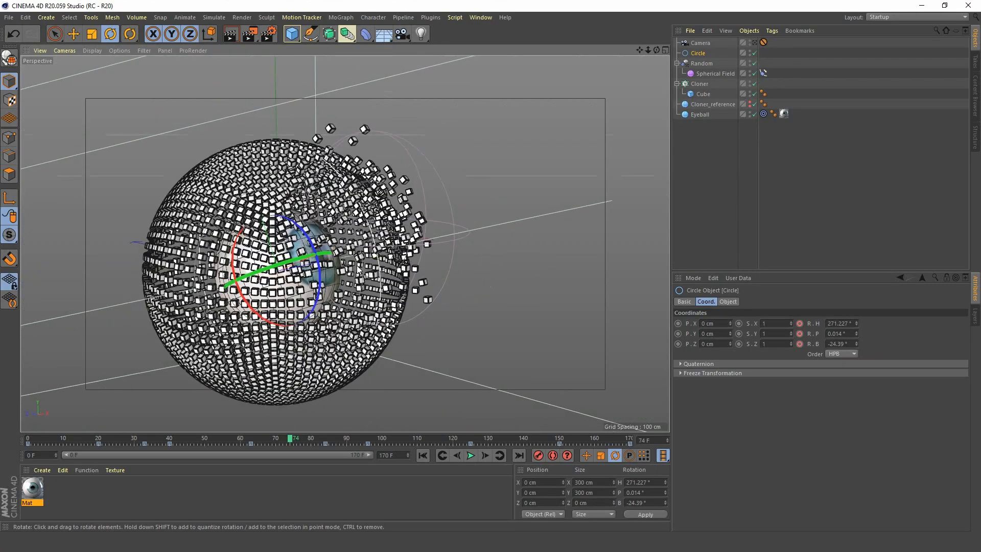
click(705, 63)
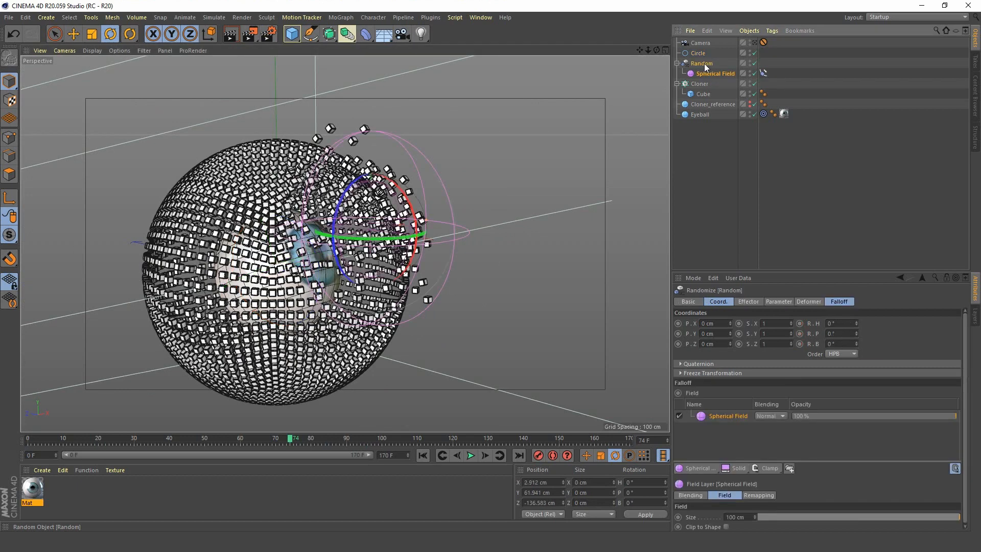
click(779, 302)
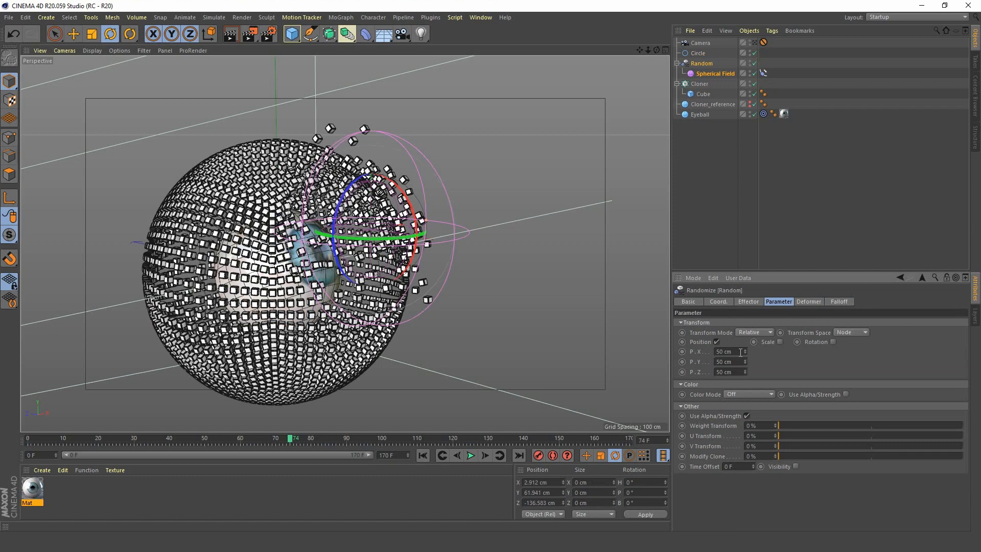
drag(741, 352, 703, 357)
key(Tab)
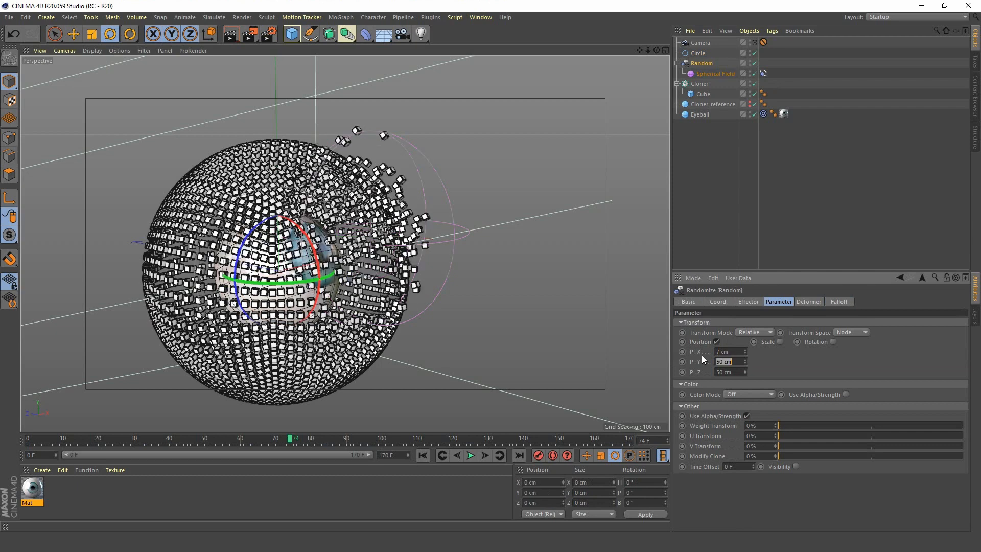
text(7)
key(Tab)
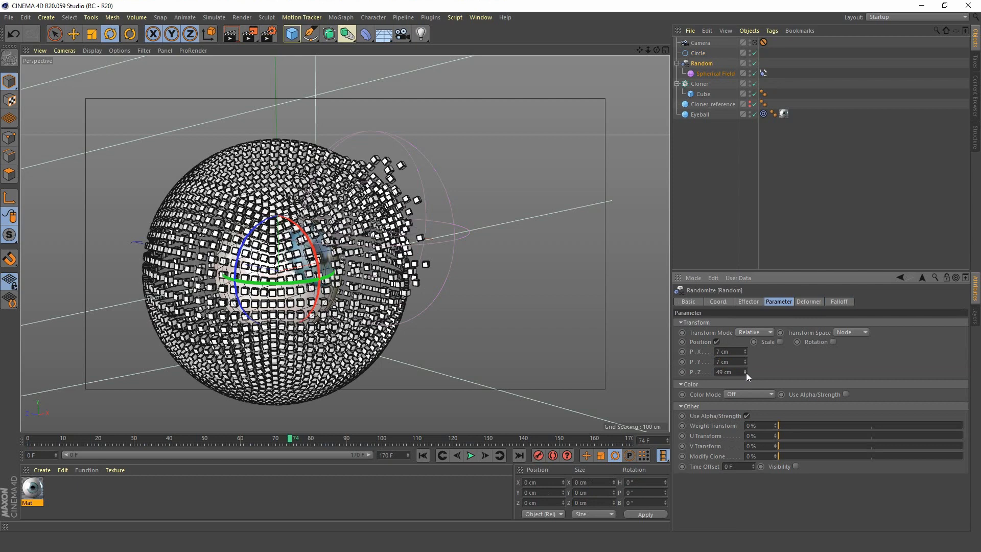
Raise the Random effector's Z position offset to 166 cm and check the scattered cubes around the eye.
drag(745, 372, 746, 341)
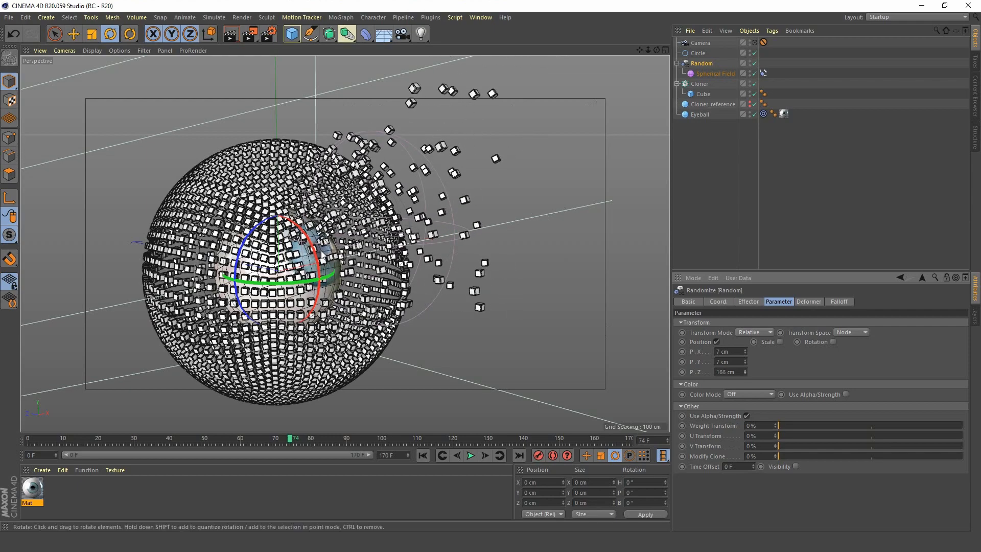
scroll(321, 251, up, 8)
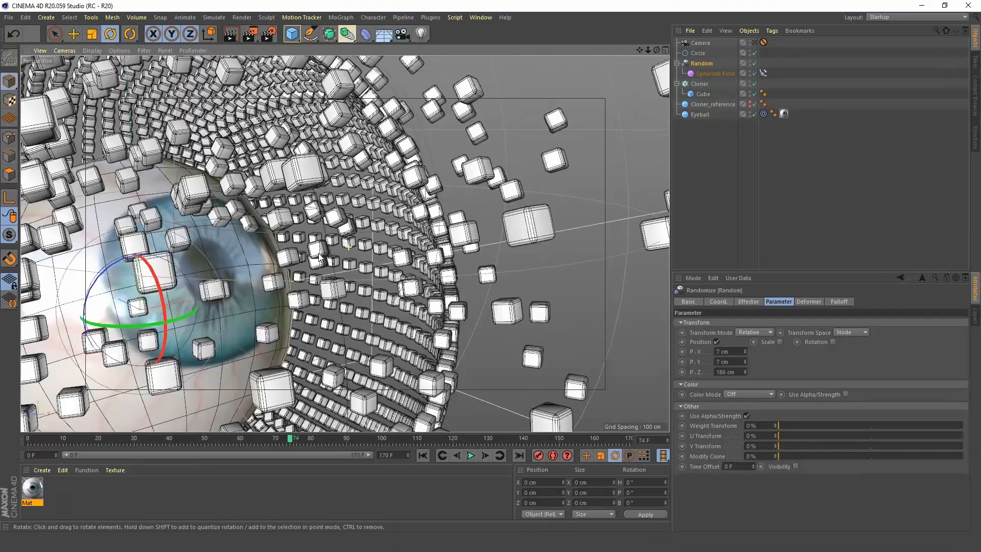
alt+drag(320, 258, 341, 245)
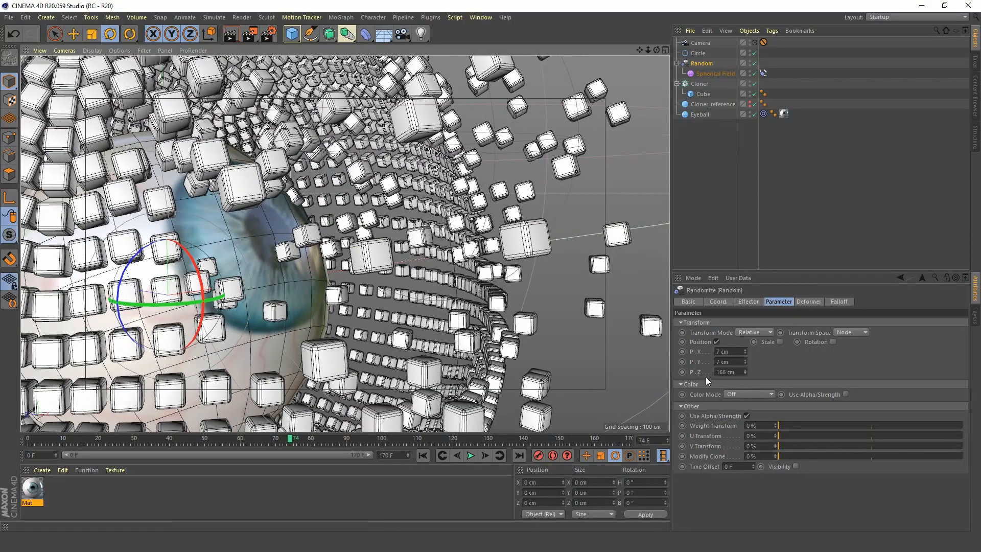
scroll(473, 236, down, 8)
alt+middle_drag(472, 235, 437, 260)
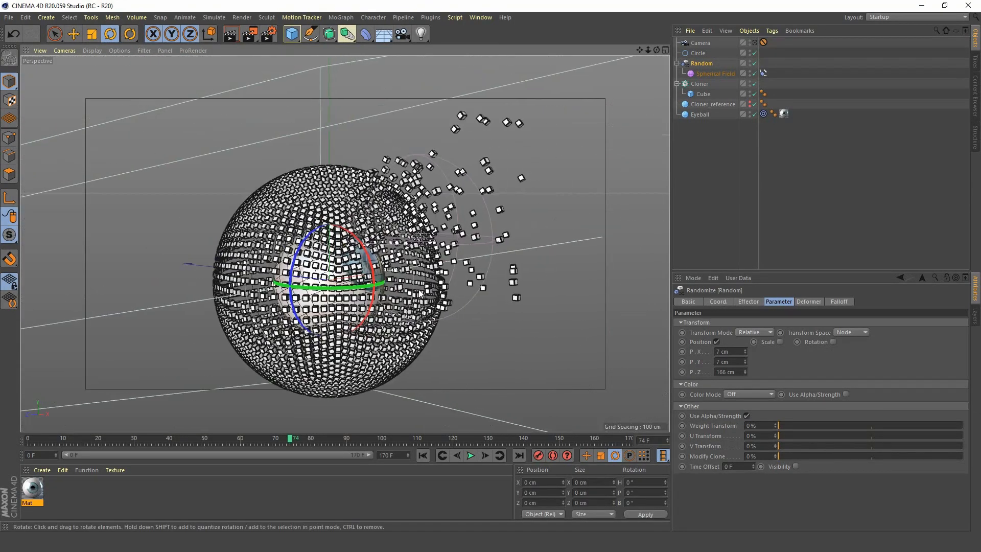
Set the Random effector's Z position to 209 cm and enable its uniform, absolute scale with a value of -1.
drag(744, 373, 744, 352)
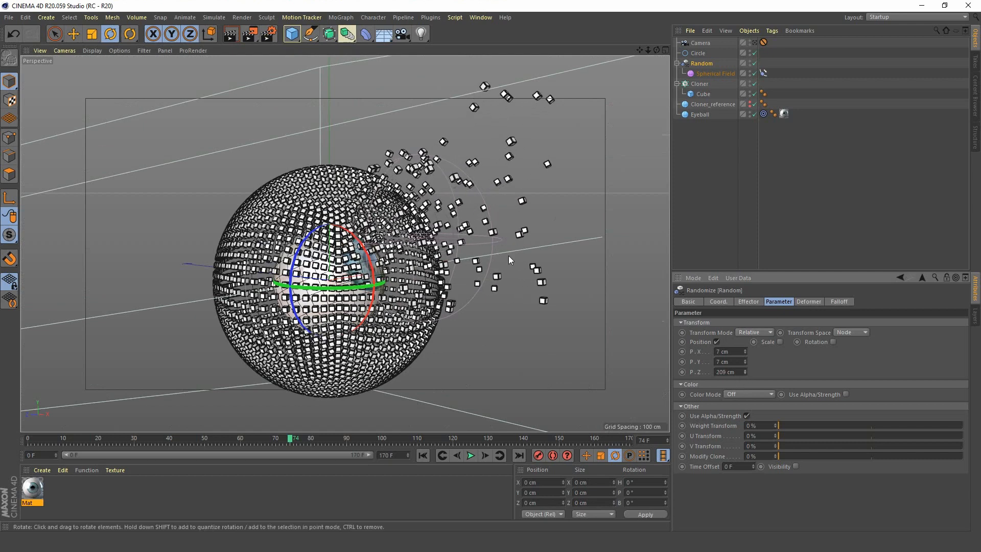
mouse_move(508, 256)
alt+mouse_down()
mouse_move(395, 260)
mouse_move(293, 241)
mouse_move(513, 268)
mouse_move(462, 278)
mouse_move(477, 254)
mouse_move(469, 270)
alt+mouse_up()
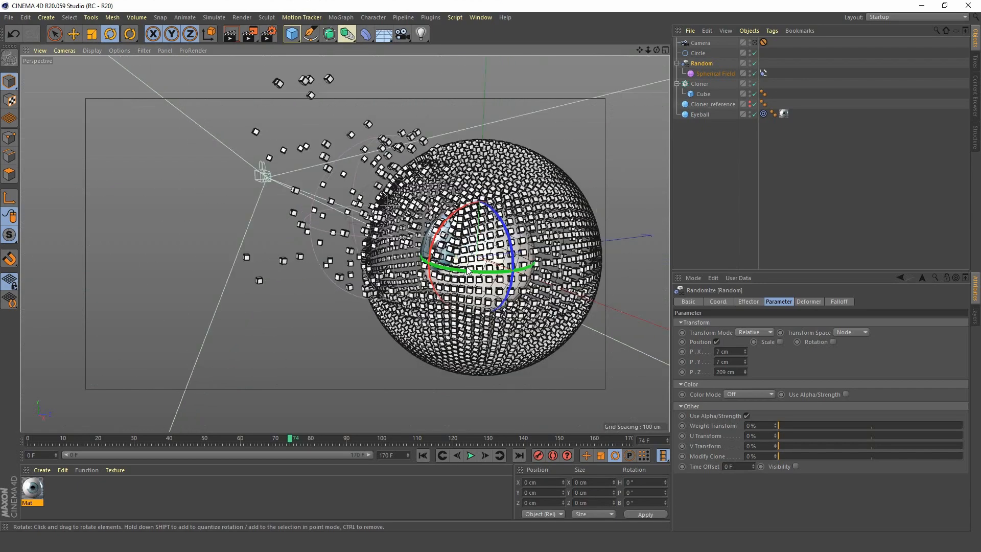
click(780, 342)
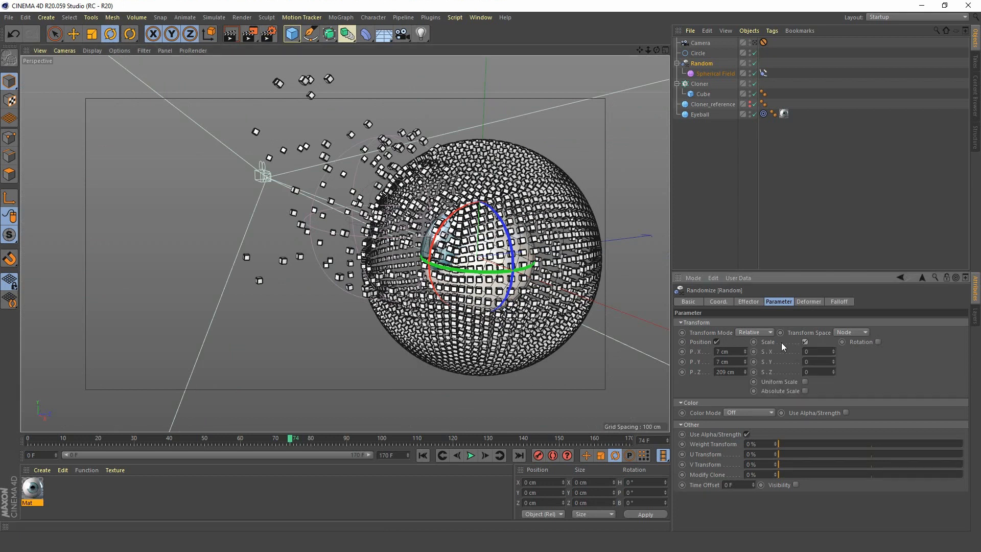
click(805, 382)
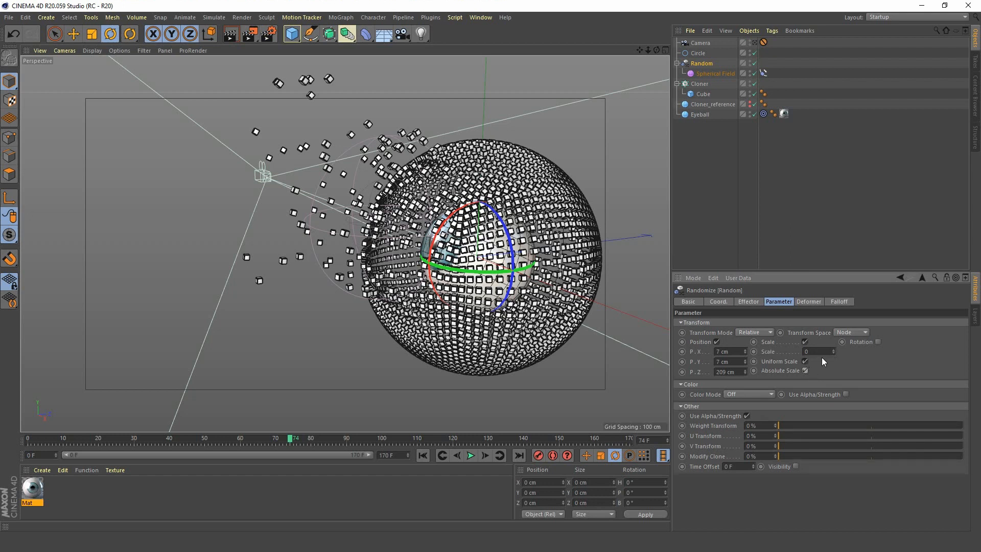
drag(835, 351, 836, 373)
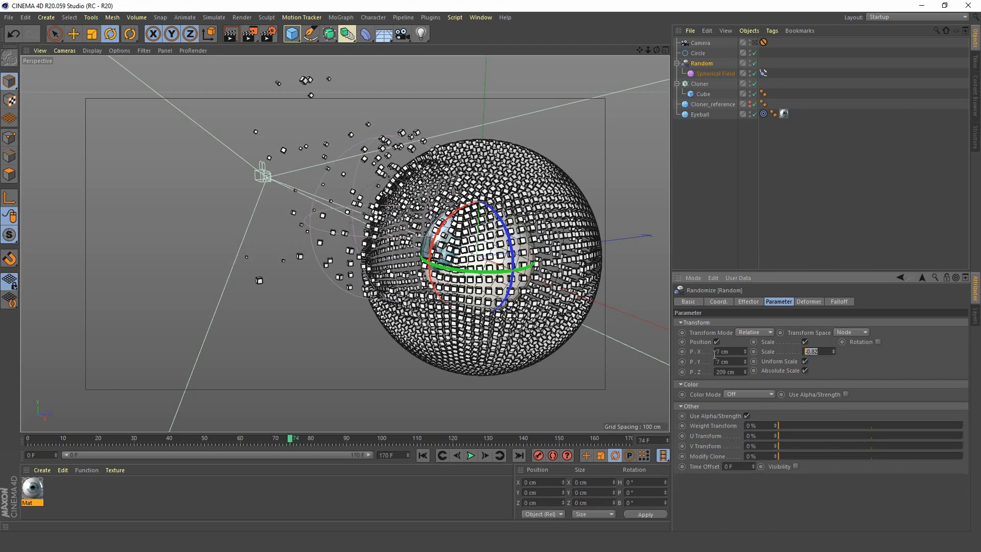
text(-1)
key(Return)
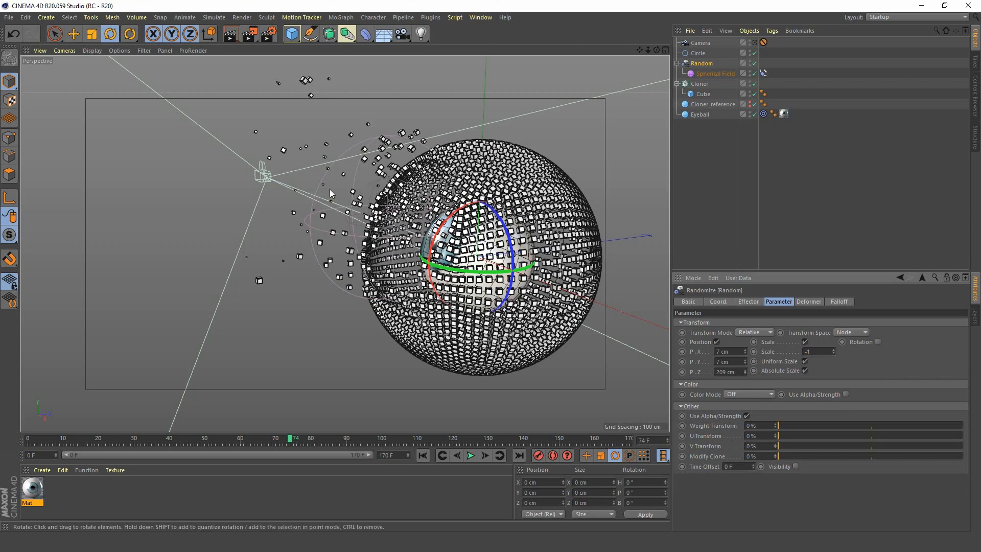
alt+drag(330, 189, 394, 269)
scroll(420, 206, up, 5)
scroll(397, 248, down, 4)
scroll(392, 272, up, 4)
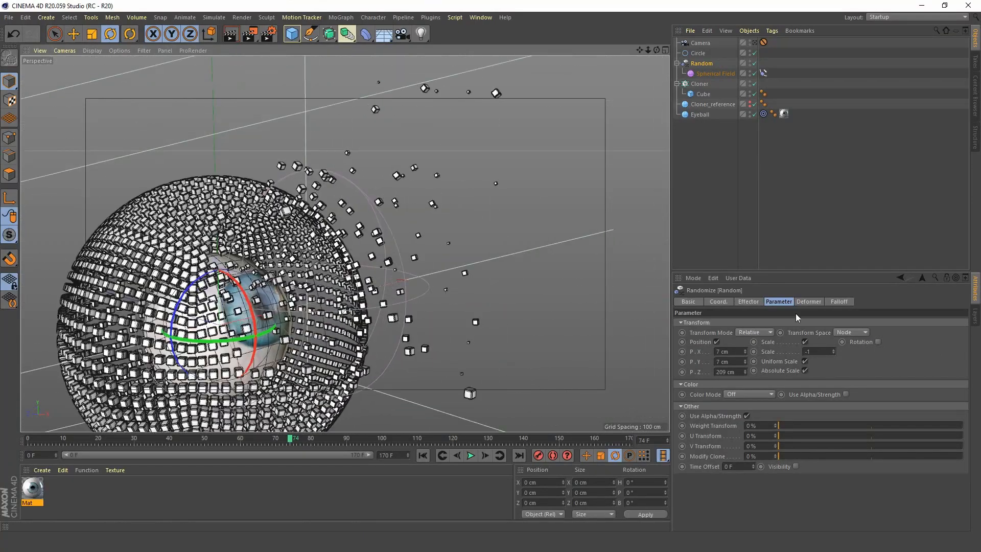
Enable rotation on the Random effector and set its heading, pitch and bank to 30° each.
click(879, 342)
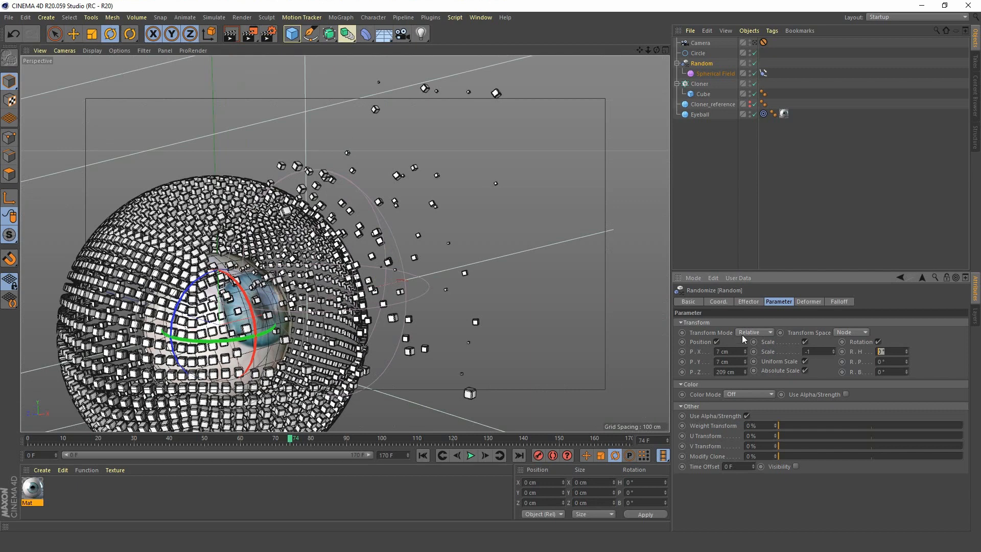
text(30)
key(Tab)
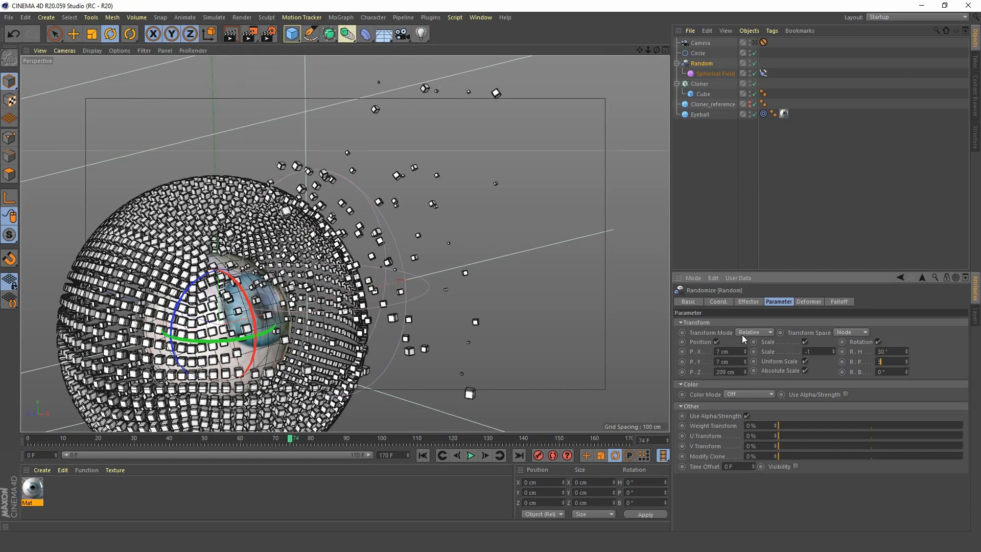
text(30)
key(Tab)
text(30)
key(Tab)
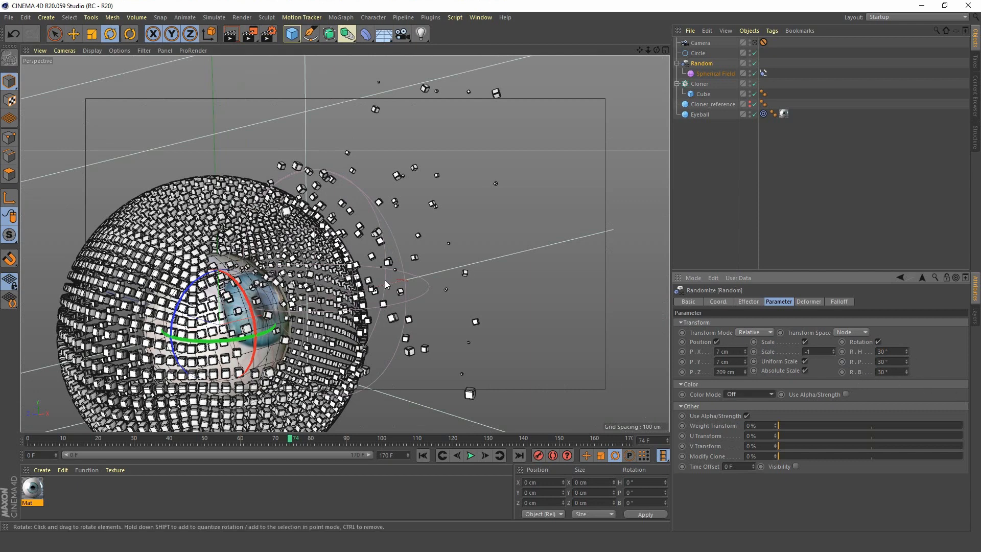
Play the animation to check the scattering cubes from the perspective view and through the Camera, and stop at frame 149.
alt+right_drag(403, 275, 353, 281)
mouse_move(352, 281)
alt+mouse_down()
mouse_move(275, 265)
mouse_move(264, 285)
alt+mouse_up()
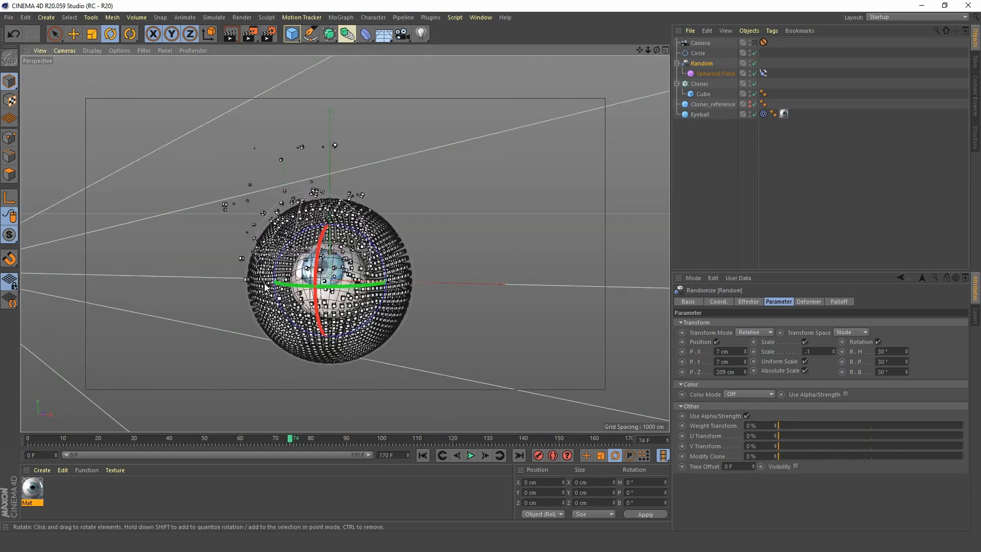
alt+middle_drag(307, 292, 331, 274)
alt+drag(331, 274, 279, 273)
alt+right_drag(353, 250, 389, 225)
alt+middle_drag(382, 242, 385, 263)
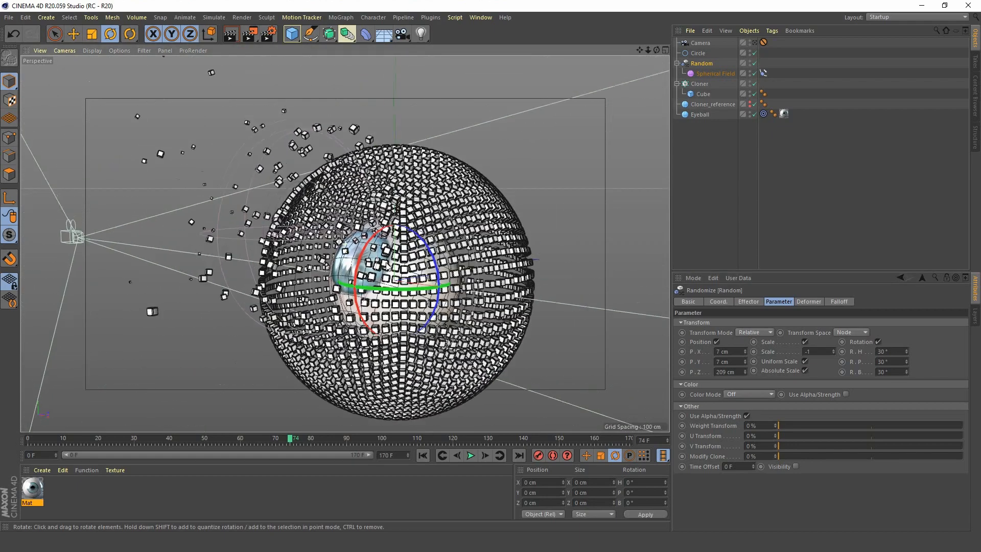
mouse_move(389, 284)
alt+mouse_down()
mouse_move(436, 282)
mouse_move(334, 272)
alt+mouse_up()
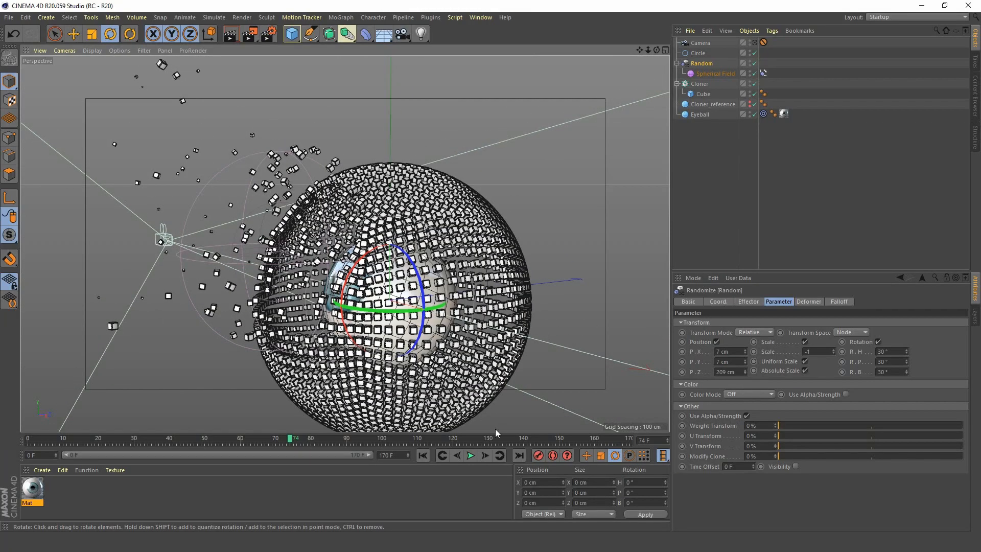
click(471, 455)
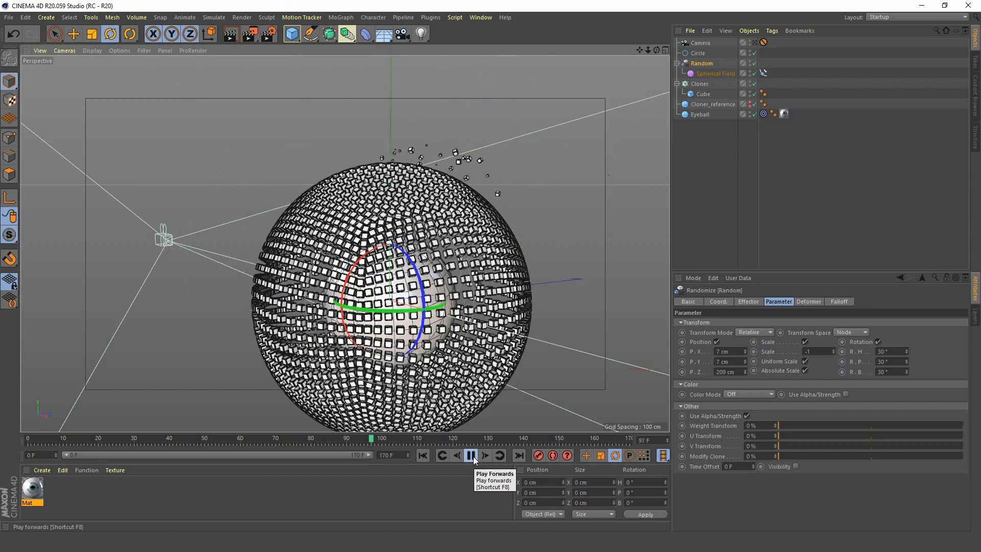
alt+right_drag(386, 278, 339, 307)
alt+middle_drag(339, 307, 345, 279)
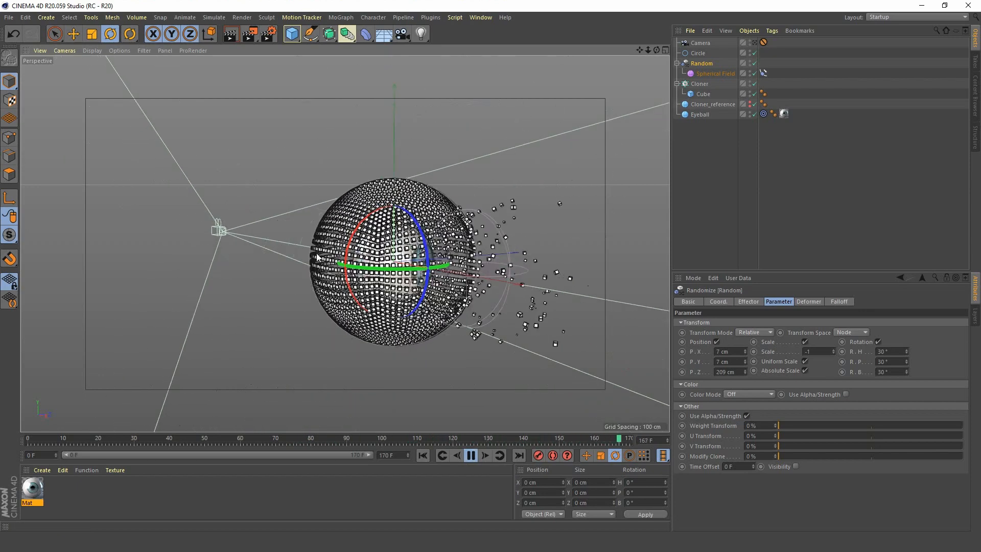
click(755, 42)
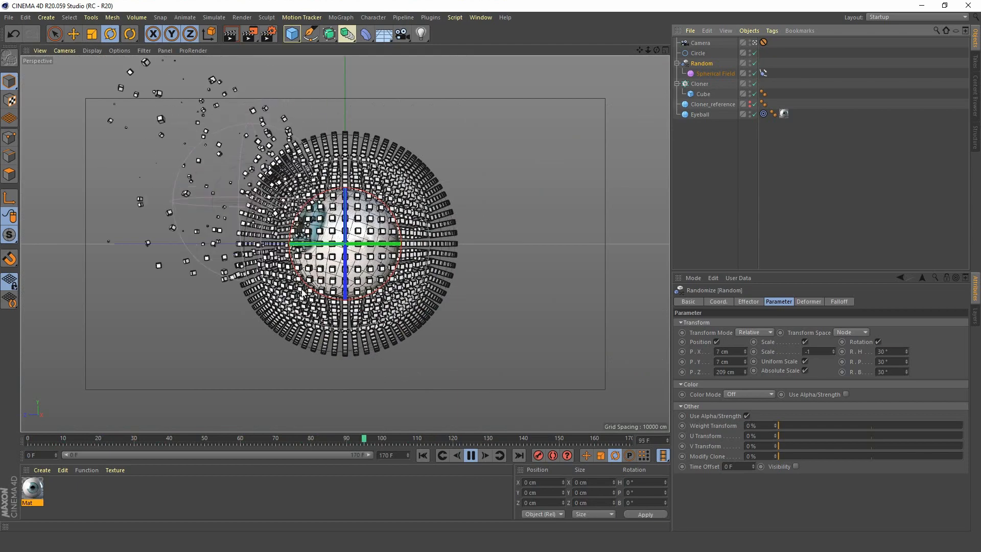
click(471, 455)
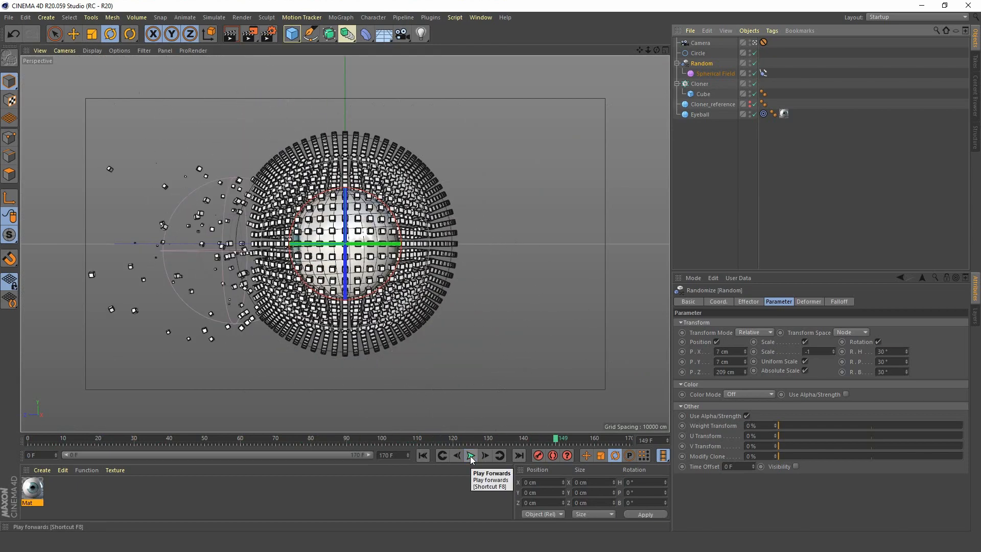
click(756, 44)
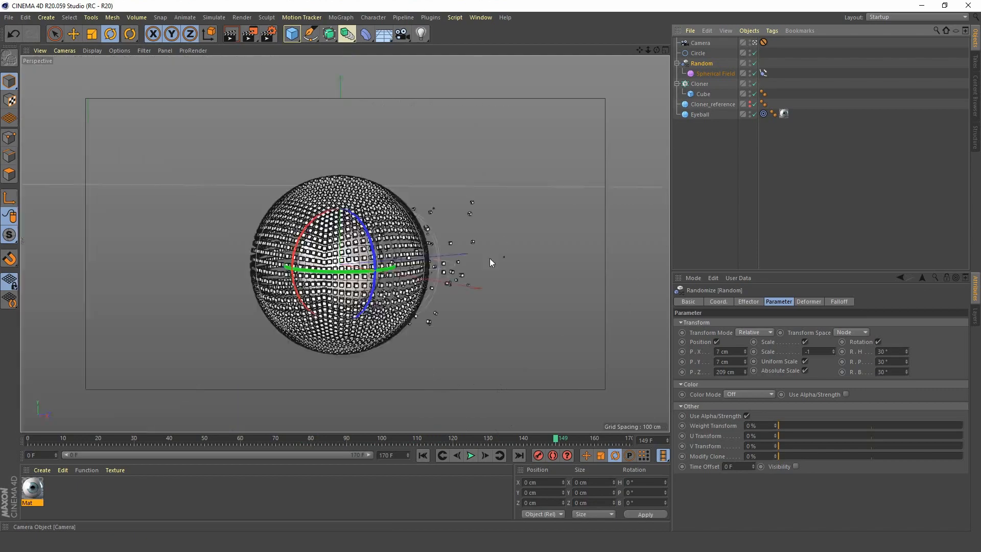
Set the cloned Cube's X, Y and Z sizes to 10 cm each.
alt+drag(448, 264, 401, 252)
alt+right_drag(401, 252, 371, 293)
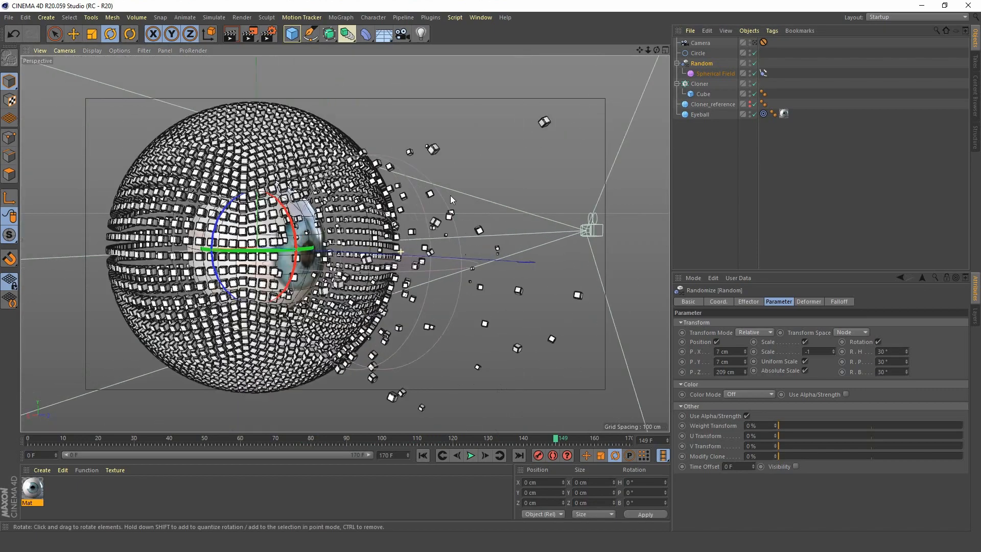
mouse_move(366, 260)
alt+mouse_down()
mouse_move(344, 261)
mouse_move(347, 240)
mouse_move(316, 234)
mouse_move(186, 255)
mouse_move(167, 247)
alt+mouse_up()
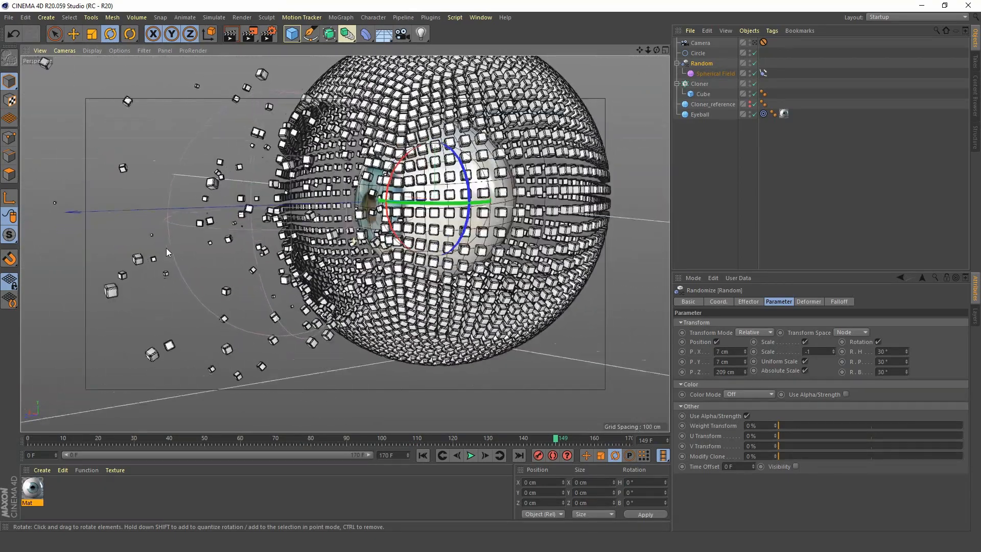
click(705, 95)
click(734, 323)
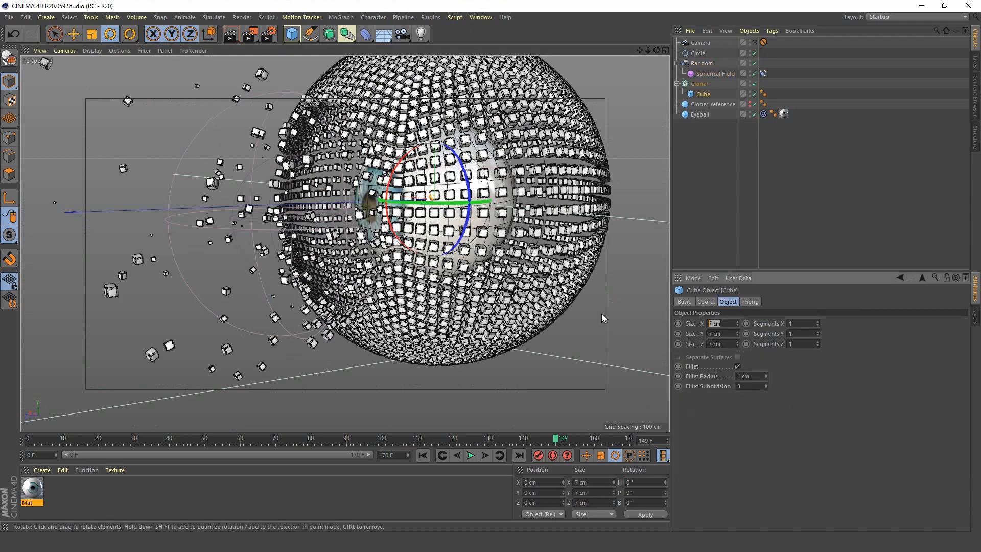
text(10)
key(Tab)
text(10)
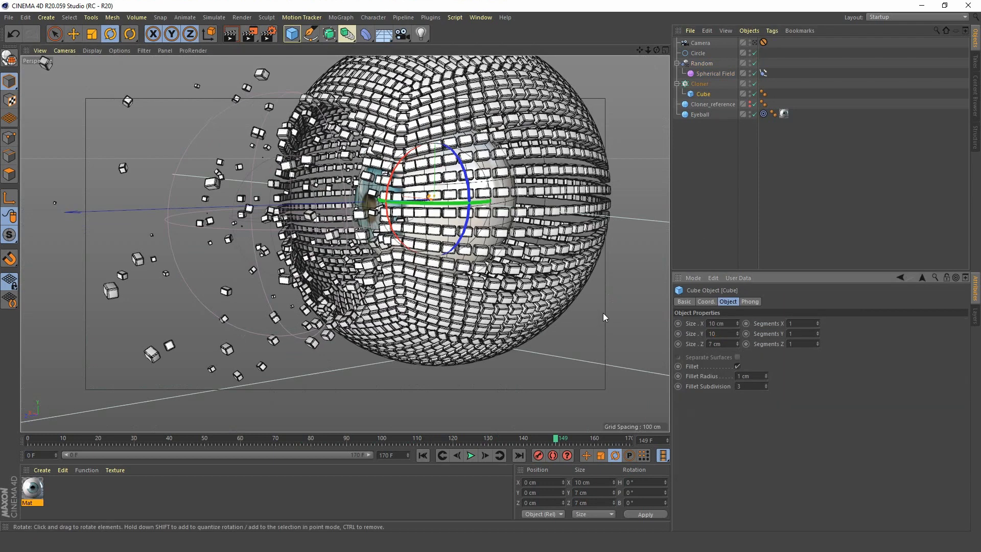
key(Tab)
text(10)
key(Tab)
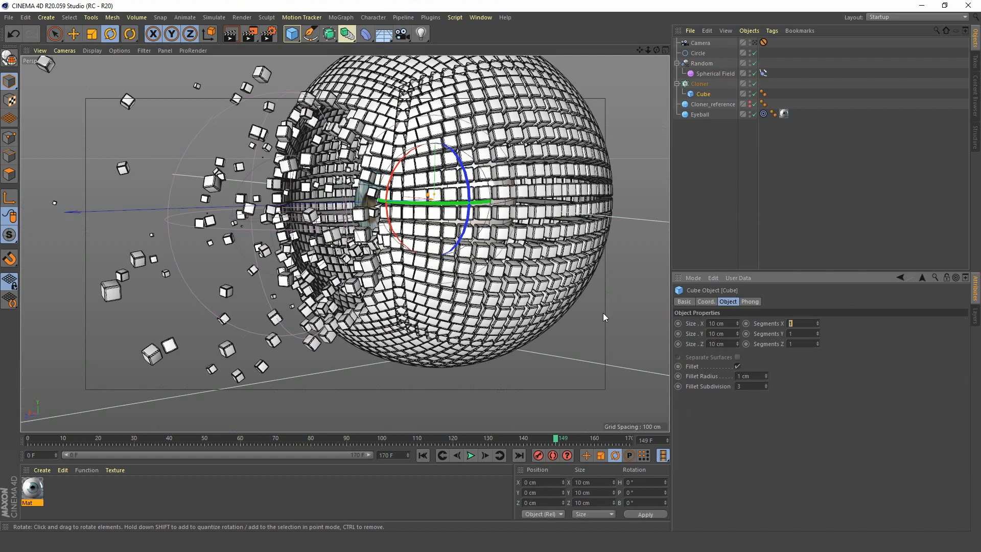
Reduce the Spherical Field's size to 75 cm.
alt+drag(581, 298, 367, 269)
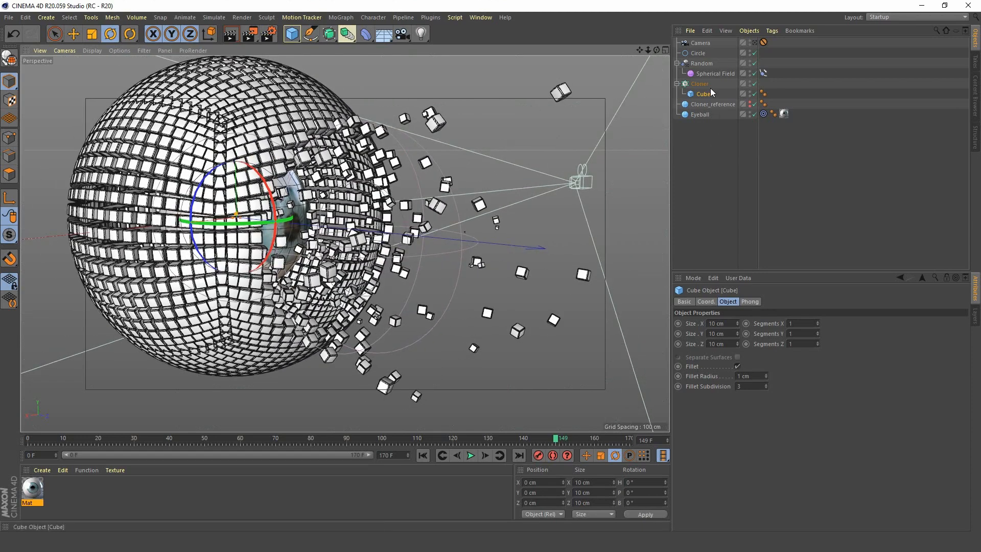
click(711, 75)
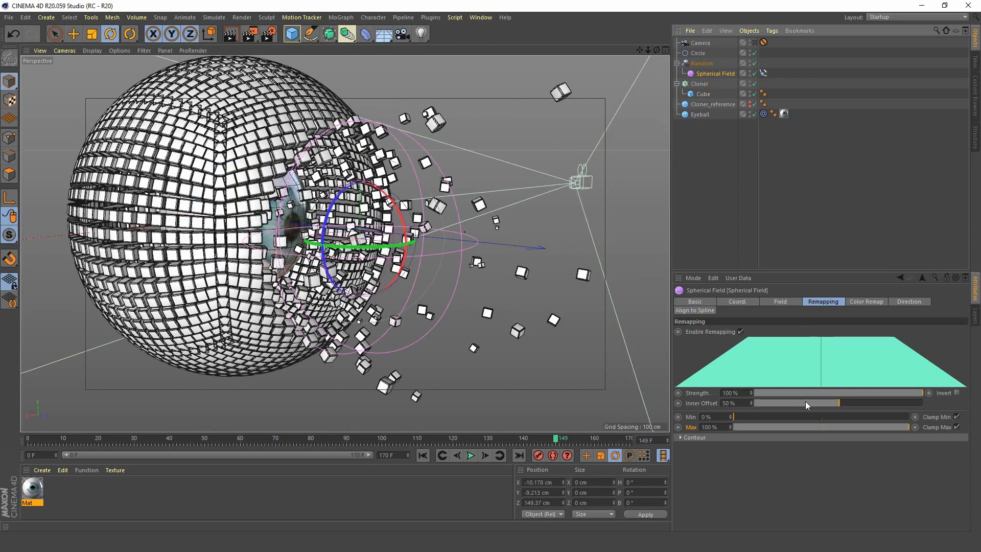
click(790, 301)
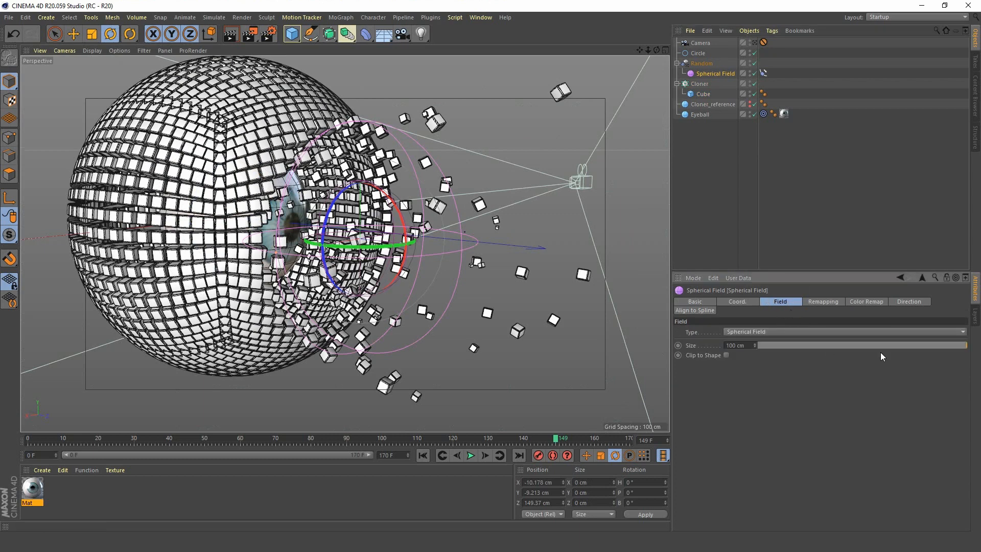
drag(950, 346, 916, 352)
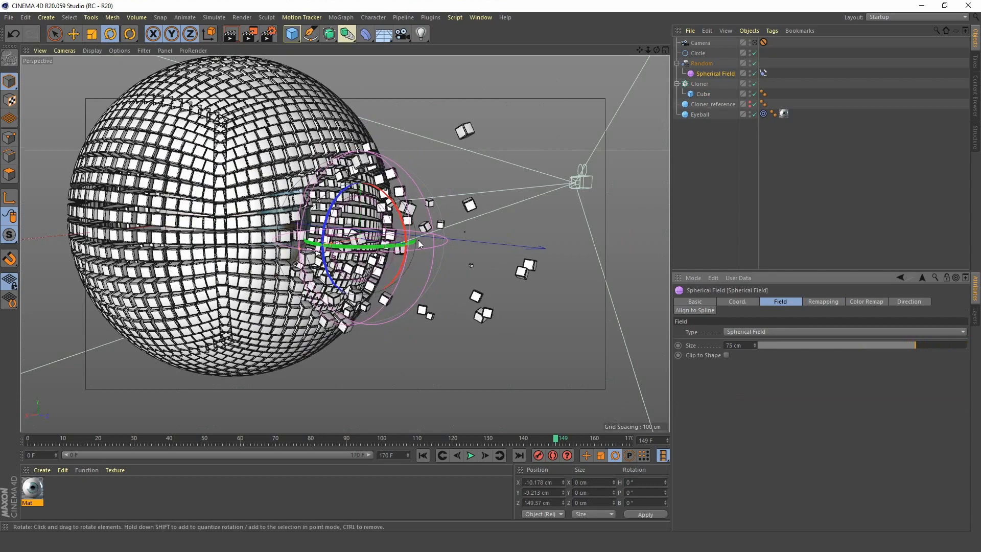
alt+drag(418, 240, 386, 237)
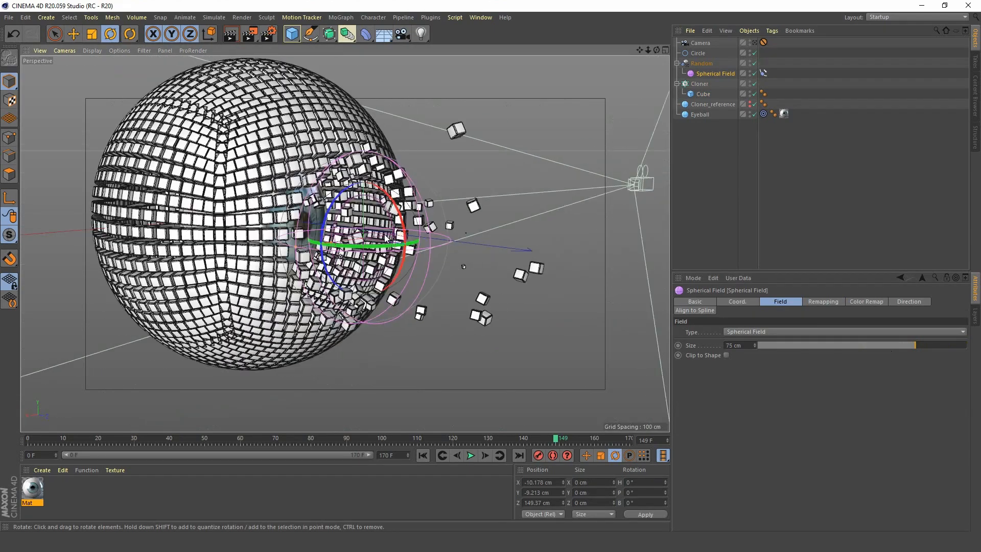
Set the Spherical Field's remapping inner offset to 64%.
click(824, 302)
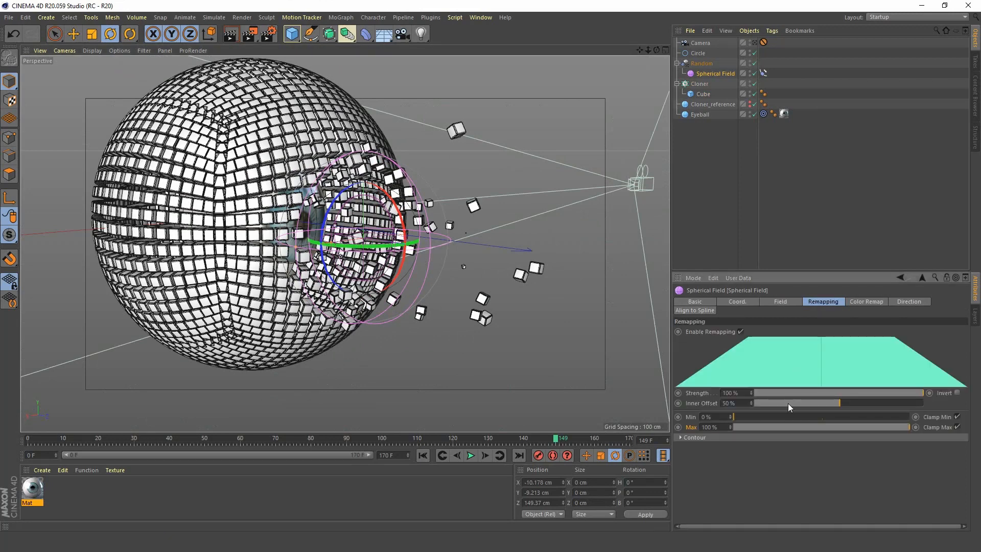
mouse_move(840, 405)
mouse_down()
mouse_move(889, 398)
mouse_move(815, 423)
mouse_move(864, 409)
mouse_up()
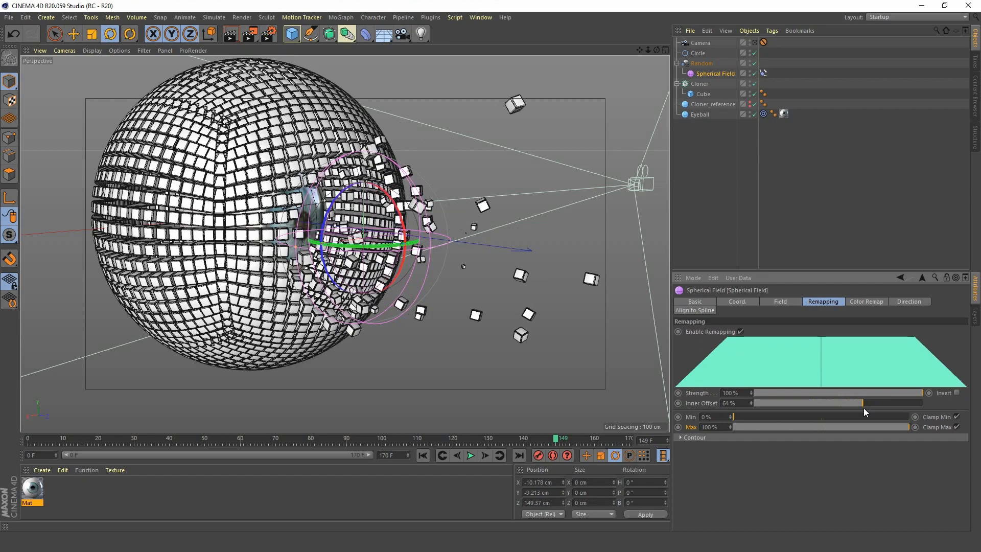
mouse_move(384, 242)
alt+mouse_down()
mouse_move(246, 209)
mouse_move(198, 213)
mouse_move(286, 251)
mouse_move(349, 297)
mouse_move(403, 306)
mouse_move(393, 254)
mouse_move(457, 245)
mouse_move(376, 258)
alt+mouse_up()
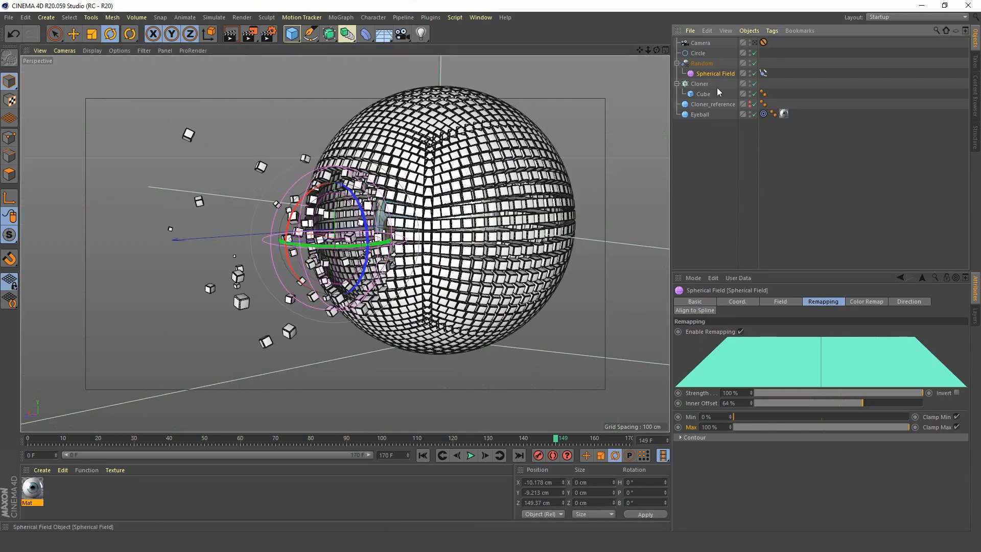
Change the Random effector's field type from Spherical Field to Box Field.
click(780, 302)
click(752, 332)
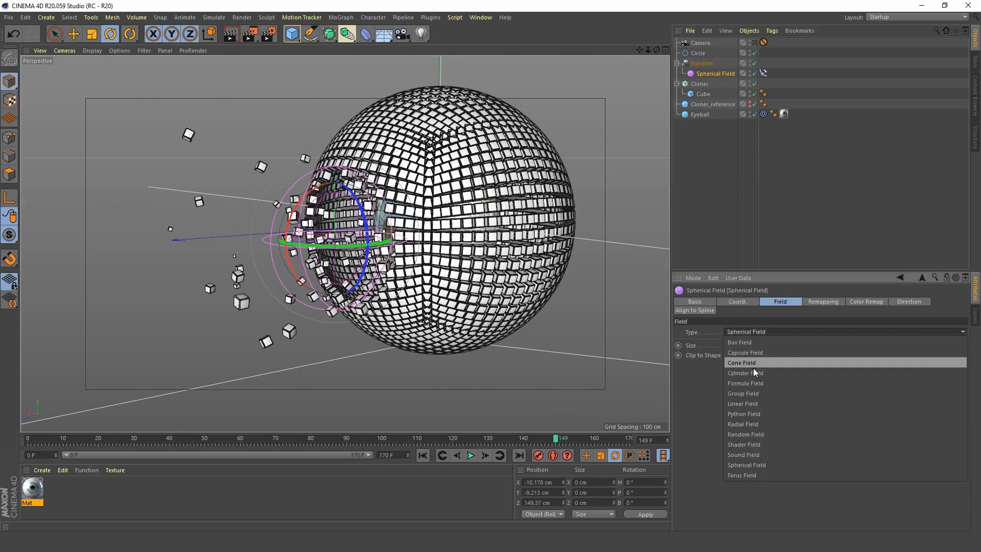
click(750, 341)
alt+drag(480, 304, 440, 267)
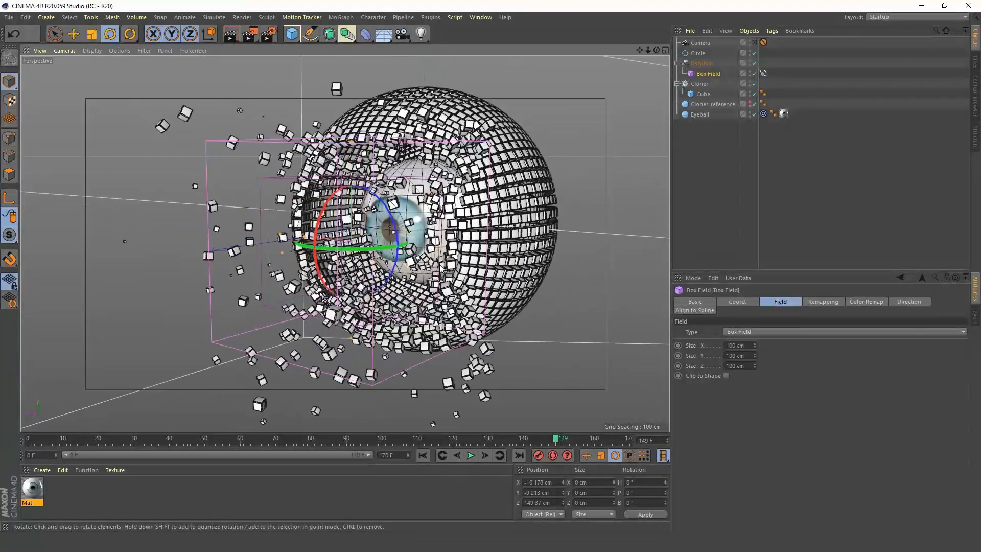
Scale the Box Field up uniformly so it affects a larger area of cubes in front of the eyeball.
click(94, 38)
drag(80, 231, 142, 197)
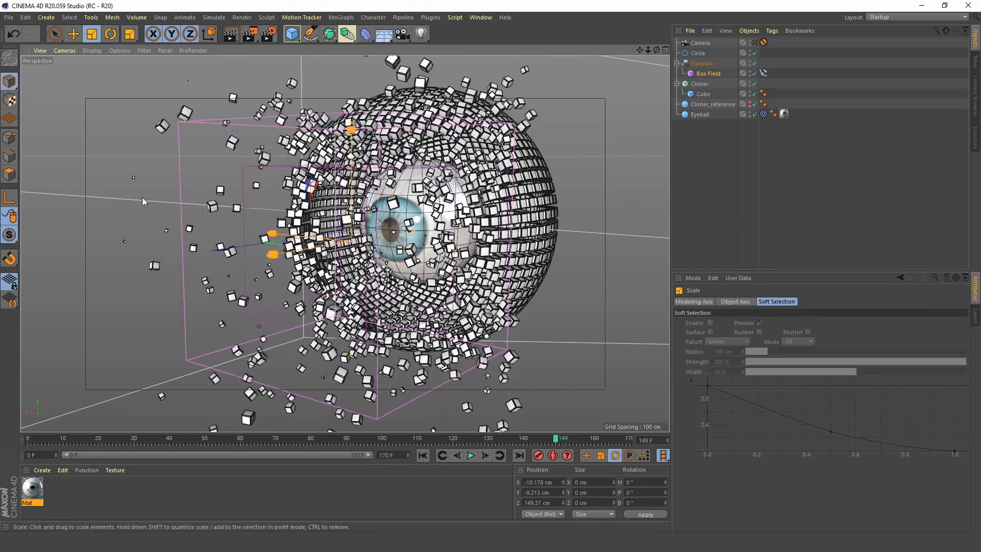
alt+drag(304, 248, 369, 256)
alt+middle_drag(386, 255, 399, 253)
mouse_move(410, 260)
alt+mouse_down()
mouse_move(407, 280)
mouse_move(428, 284)
mouse_move(409, 245)
alt+mouse_up()
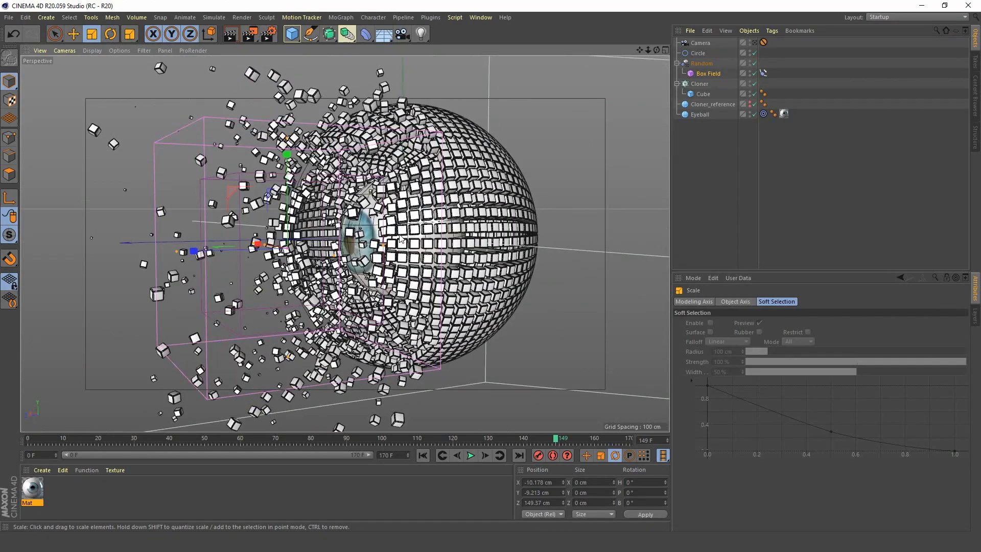
In the Top view, rotate the Box Field's heading to about -50° so a corner points toward the eyeball.
alt+drag(362, 280, 310, 262)
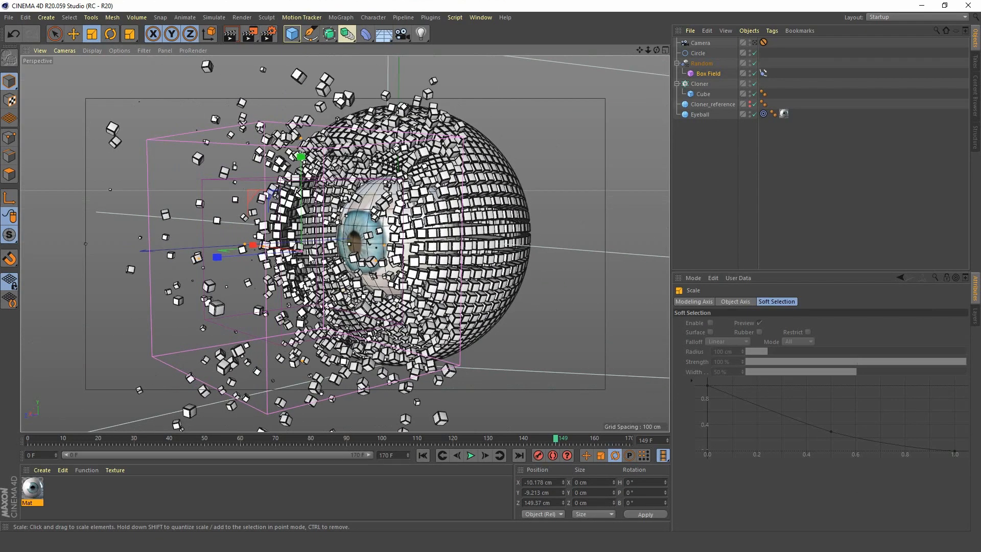
alt+drag(411, 224, 455, 174)
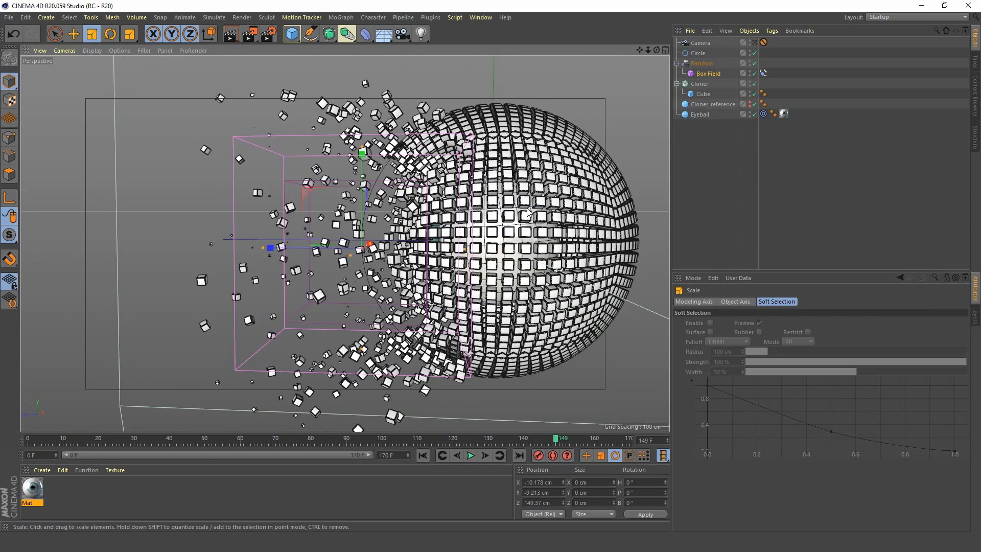
middle_click(410, 252)
middle_click(401, 258)
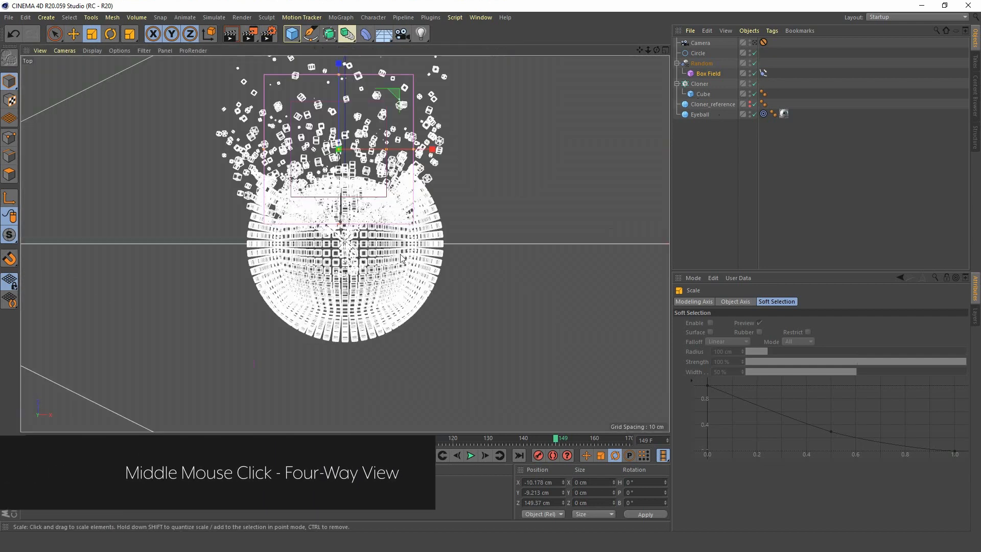
middle_drag(359, 245, 360, 275)
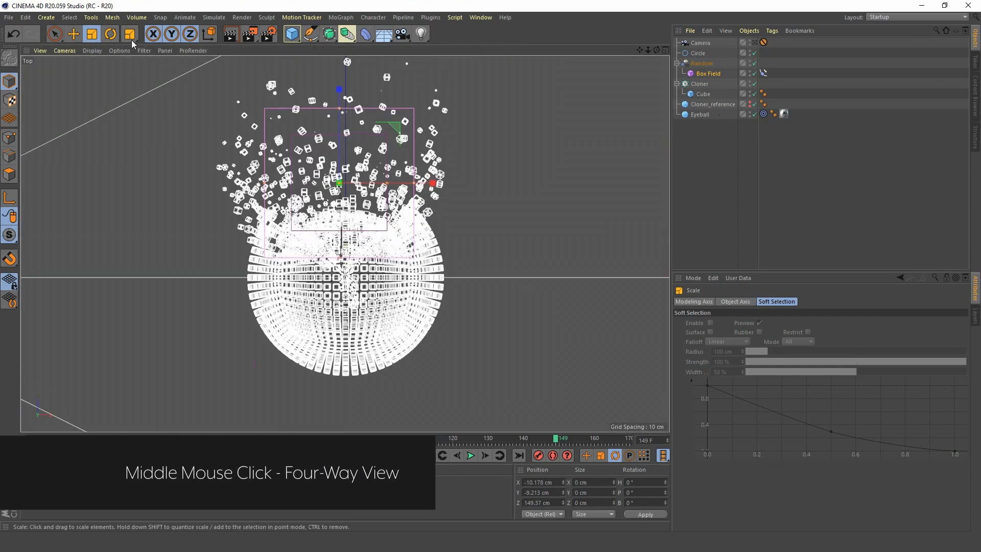
key(r)
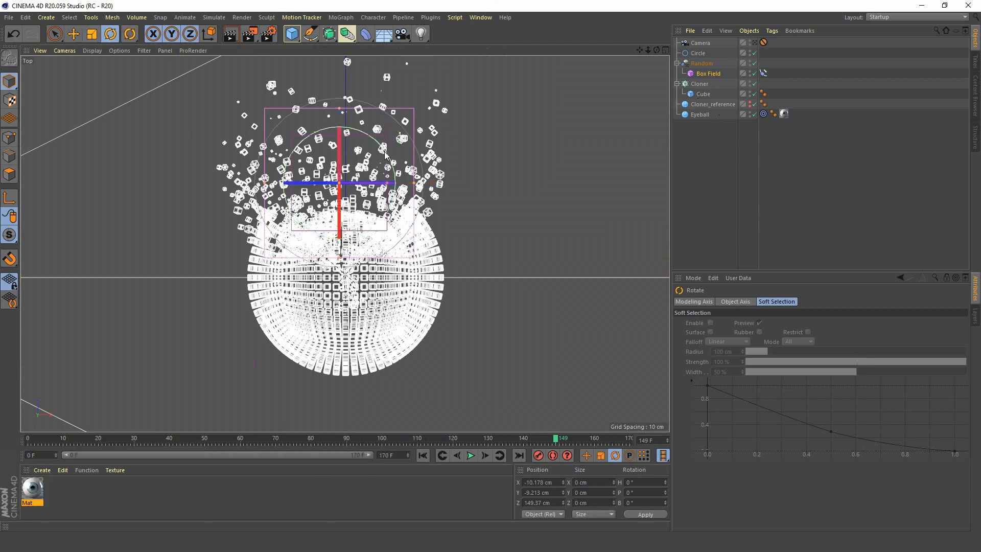
drag(384, 156, 392, 195)
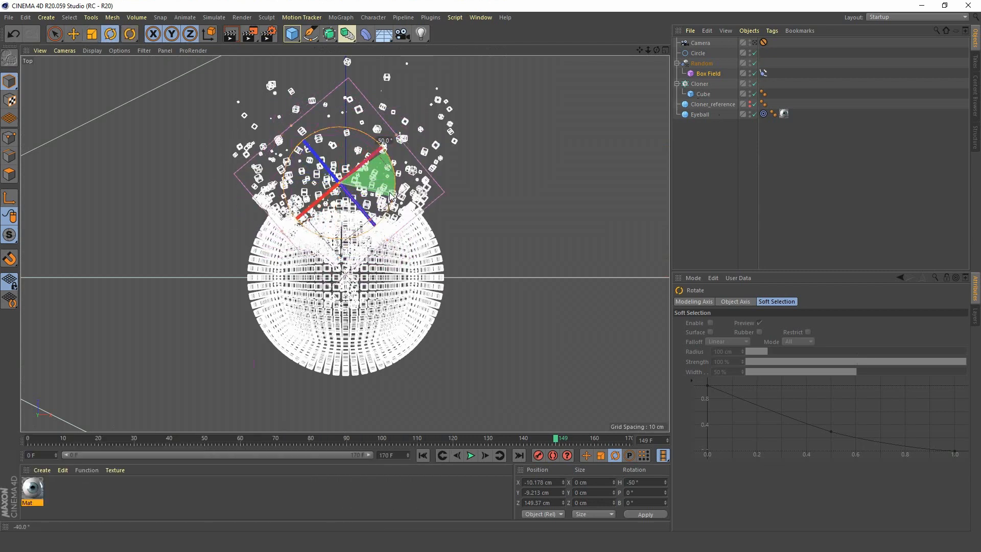
drag(391, 196, 391, 196)
Set the Box Field's heading rotation to exactly -45°.
click(710, 74)
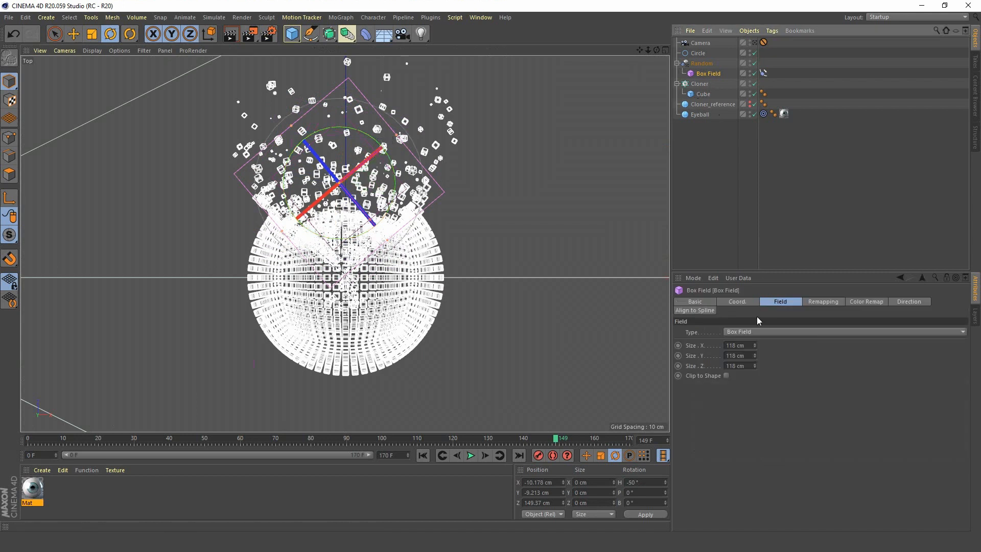
click(735, 303)
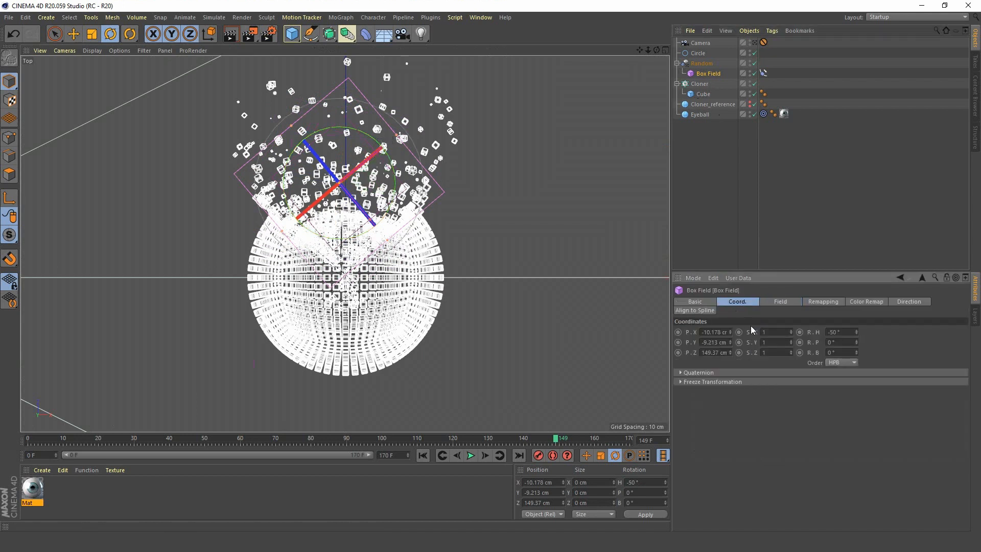
text(-45)
key(Return)
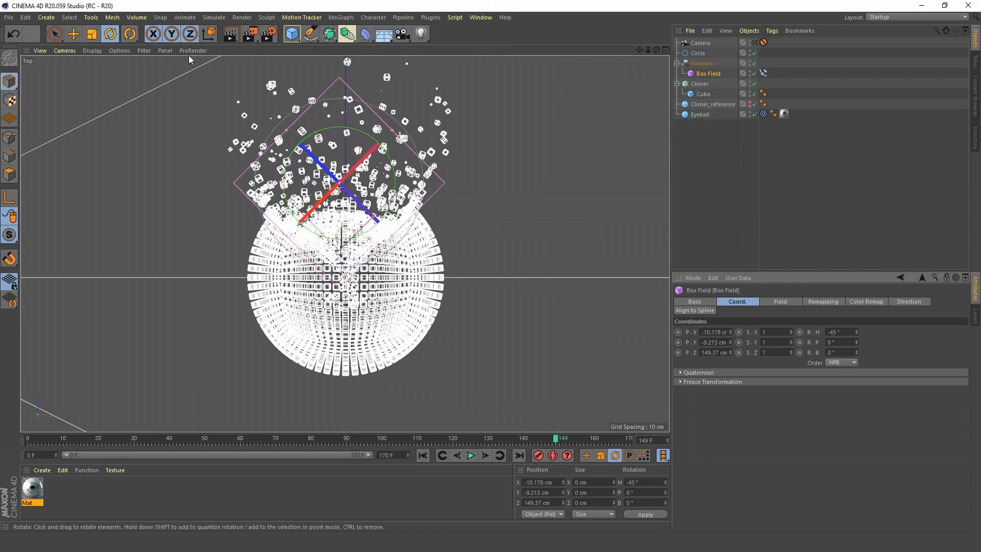
Scale the Circle path down to about 229 cm across so the Box Field sits closer to the eyeball.
click(73, 34)
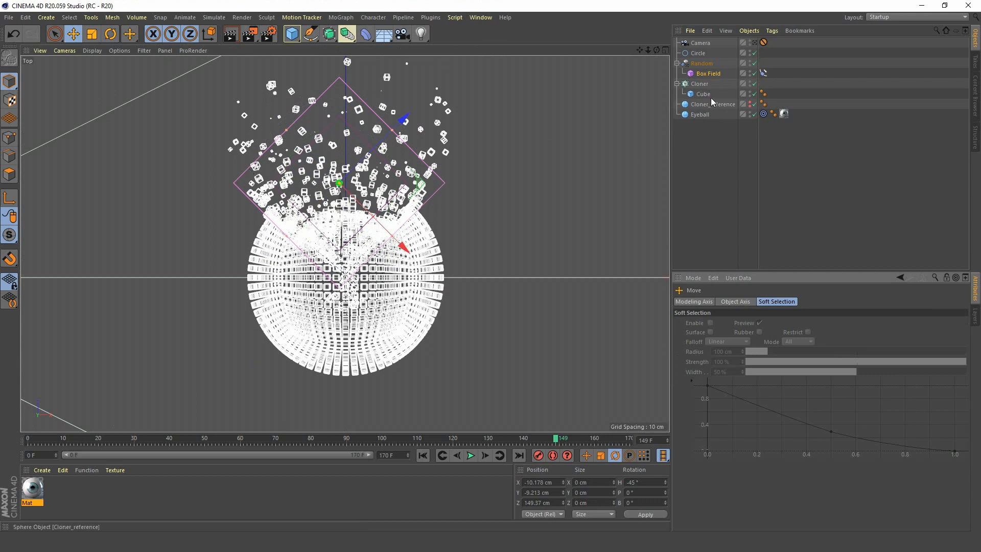
click(716, 53)
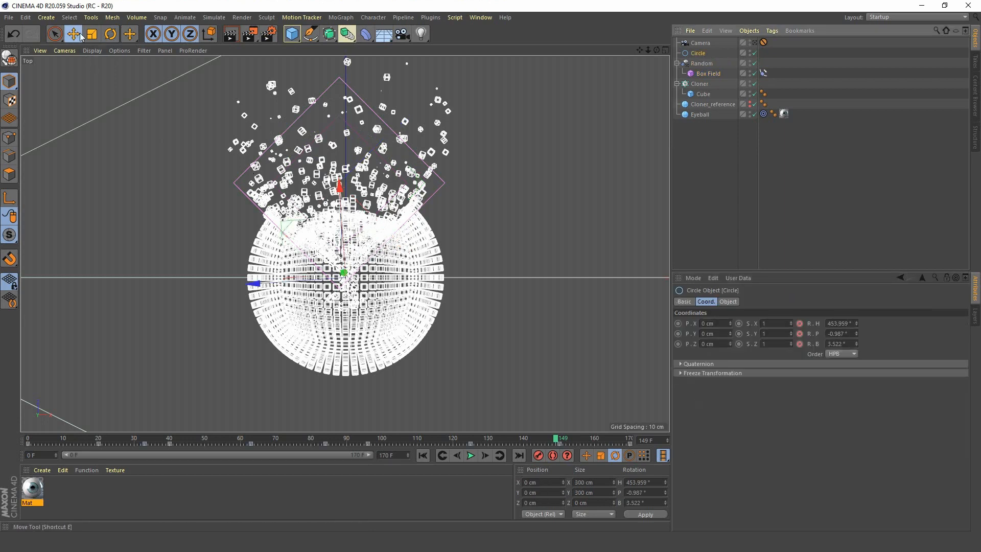
click(92, 34)
drag(625, 186, 532, 222)
Scale the Box Field up uniformly to a size of about 172 cm.
click(708, 73)
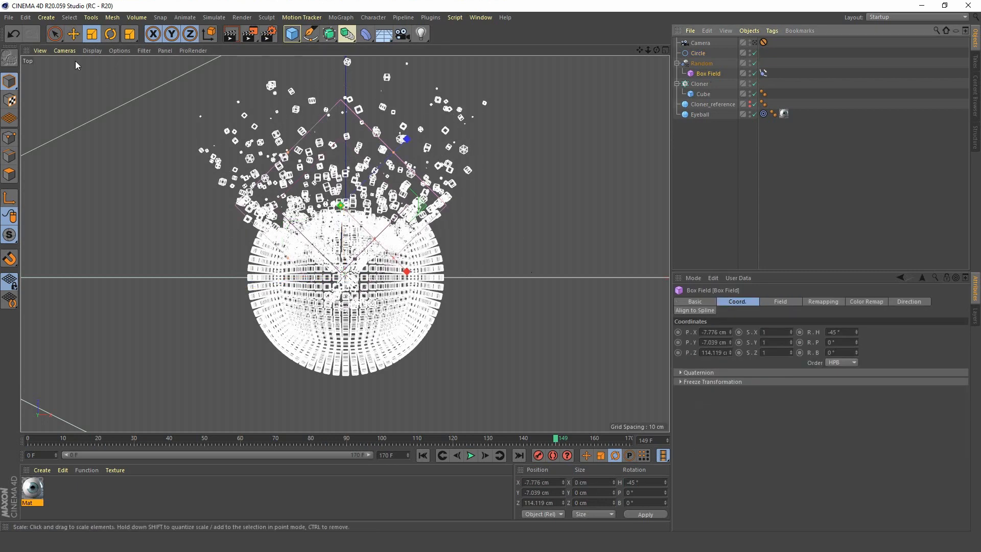
click(92, 34)
drag(164, 220, 181, 187)
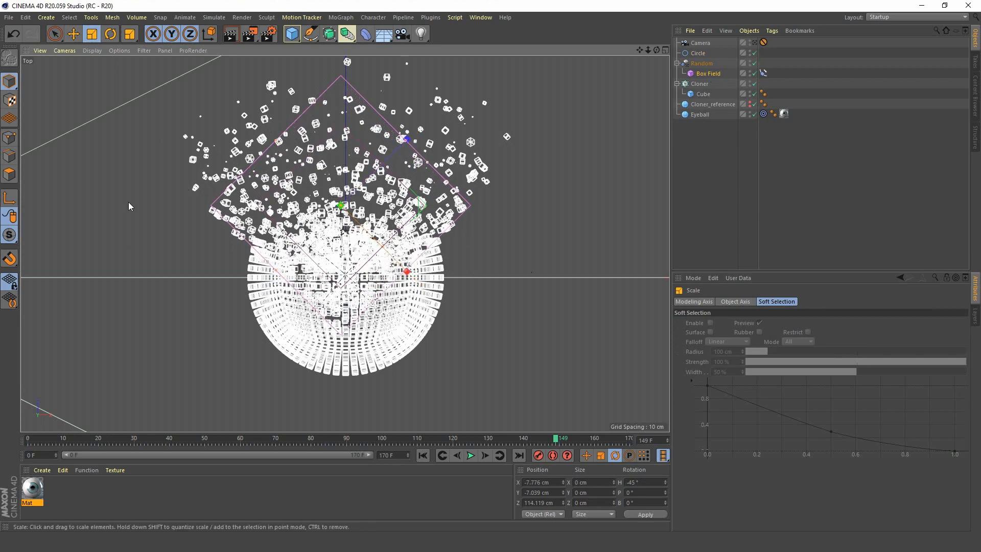
drag(128, 202, 159, 186)
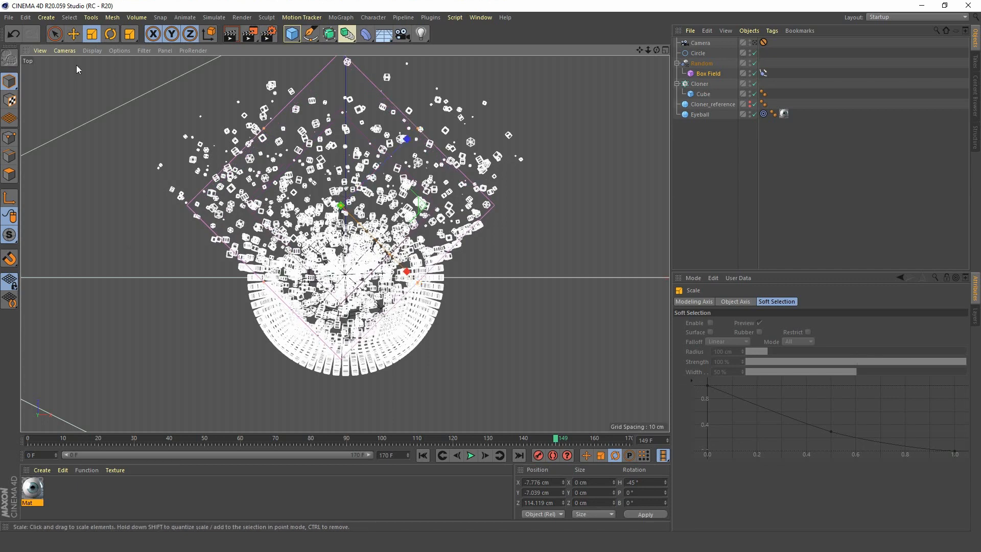
Scale the Circle path up to about 350 cm across to move the Box Field farther out.
click(698, 53)
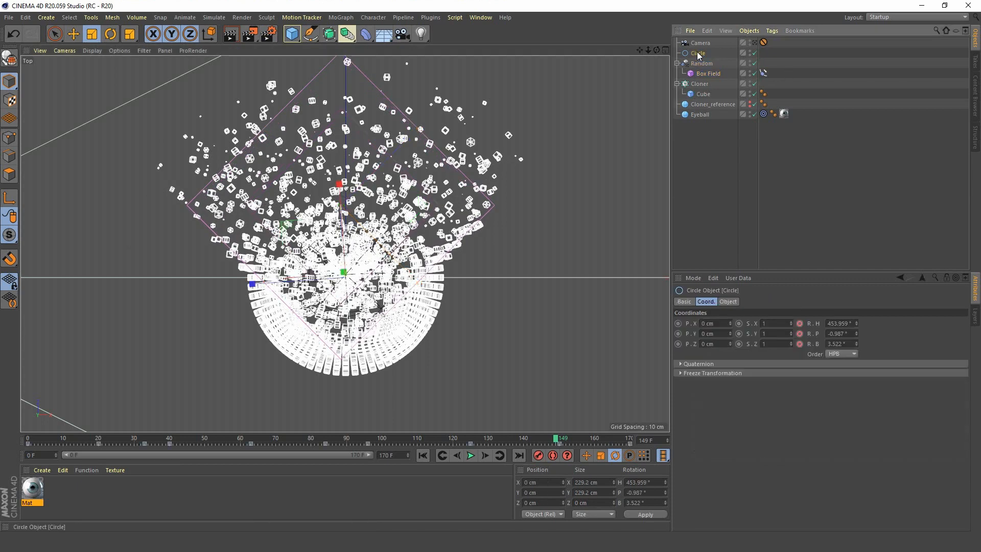
click(93, 41)
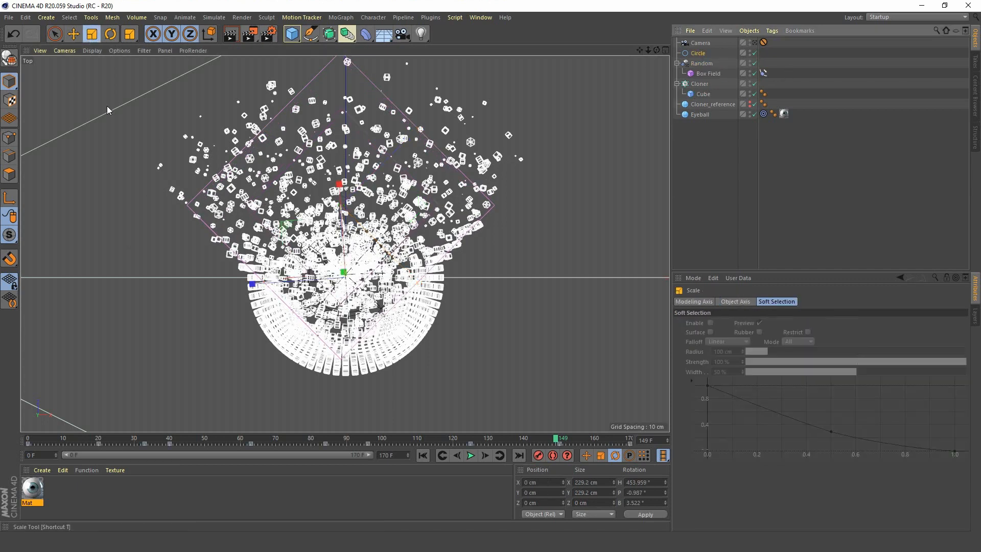
drag(120, 268, 263, 145)
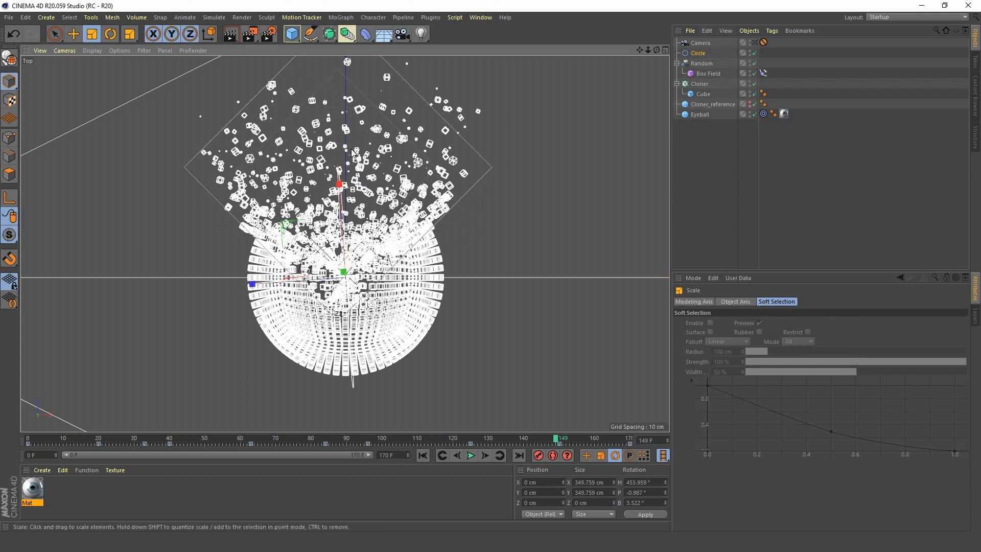
Raise the Random effector's Z position parameter to 259 cm.
click(703, 64)
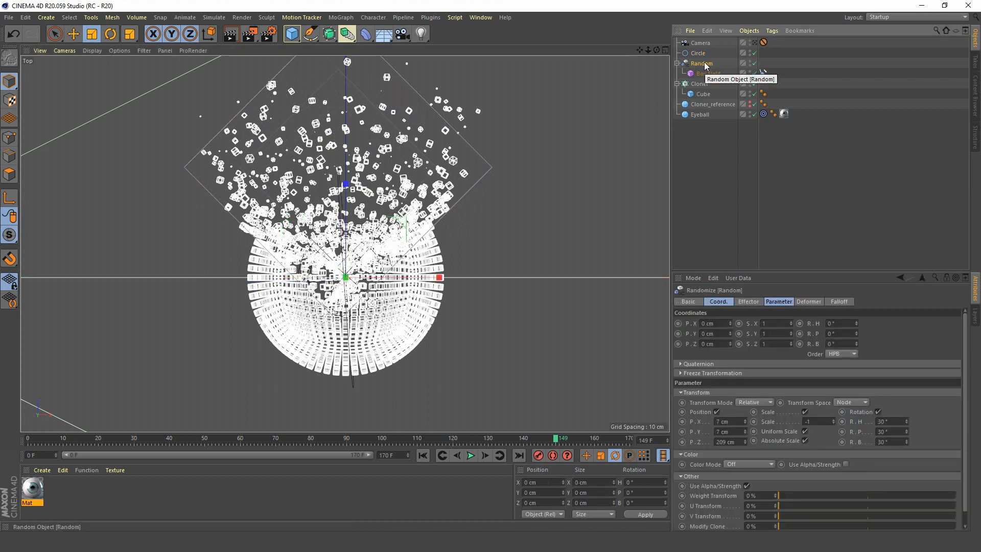
click(781, 302)
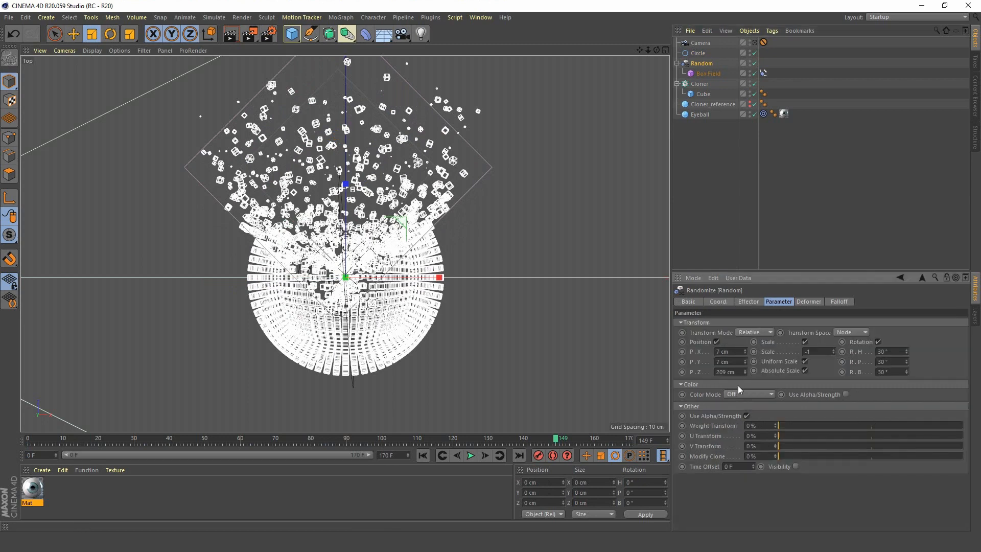
drag(746, 372, 771, 371)
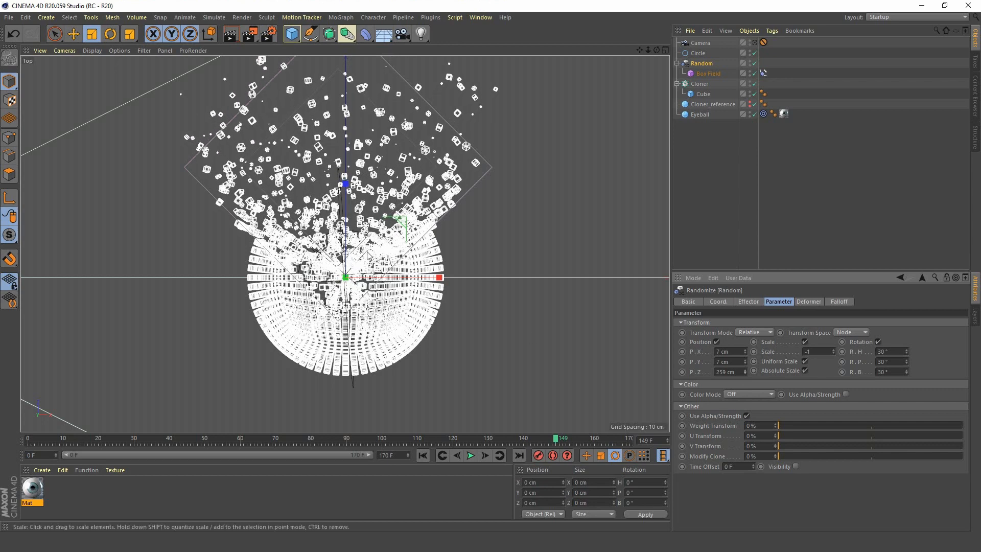
Enlarge the Circle path slightly more, to about 387 cm across.
click(703, 55)
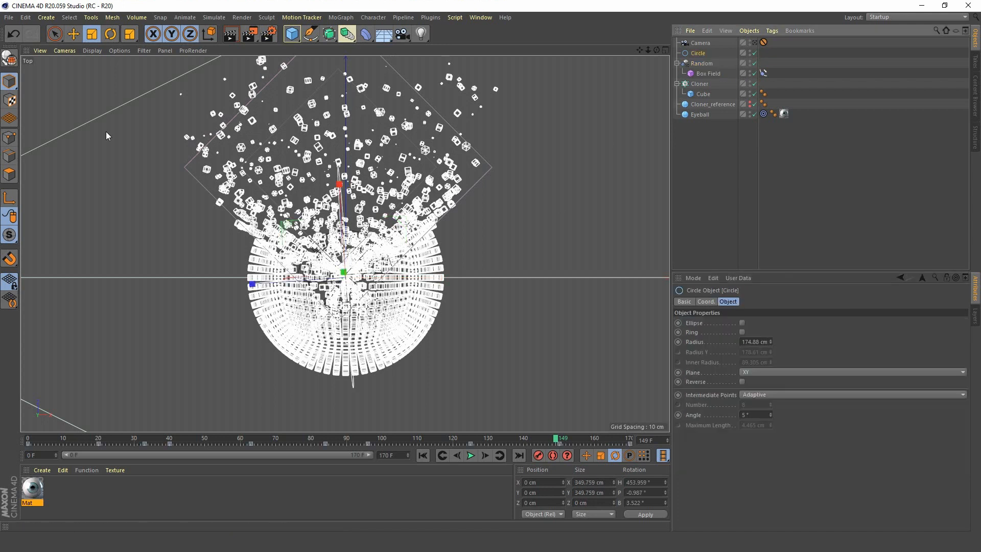
click(92, 35)
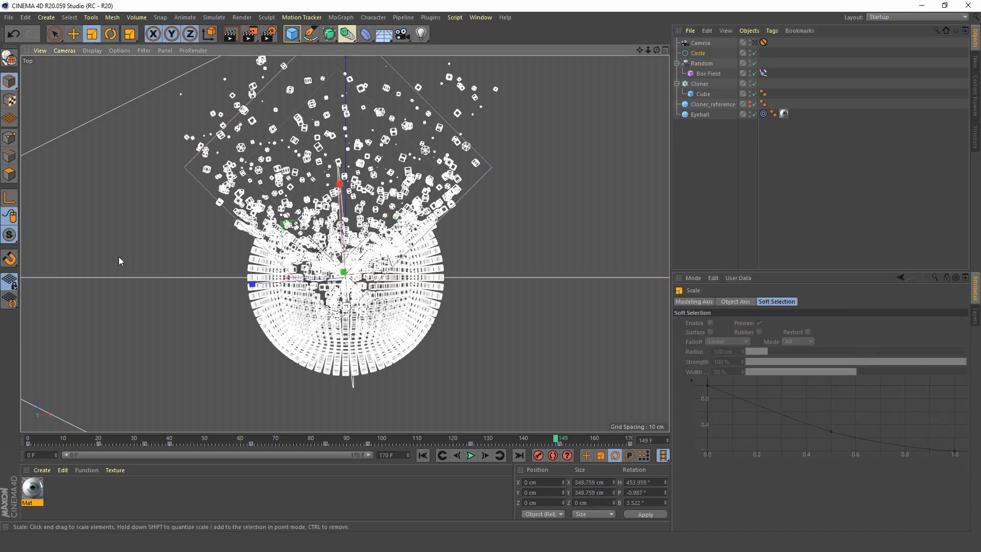
drag(118, 257, 140, 225)
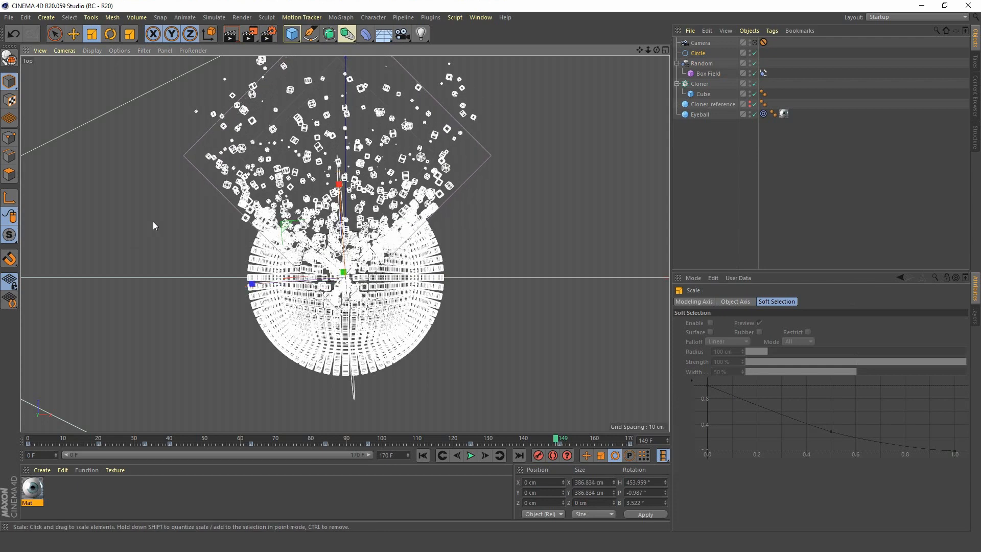
Return to the Perspective view, play the animation from the start to check the scattering, and rewind to frame 0.
middle_click(153, 222)
middle_click(154, 222)
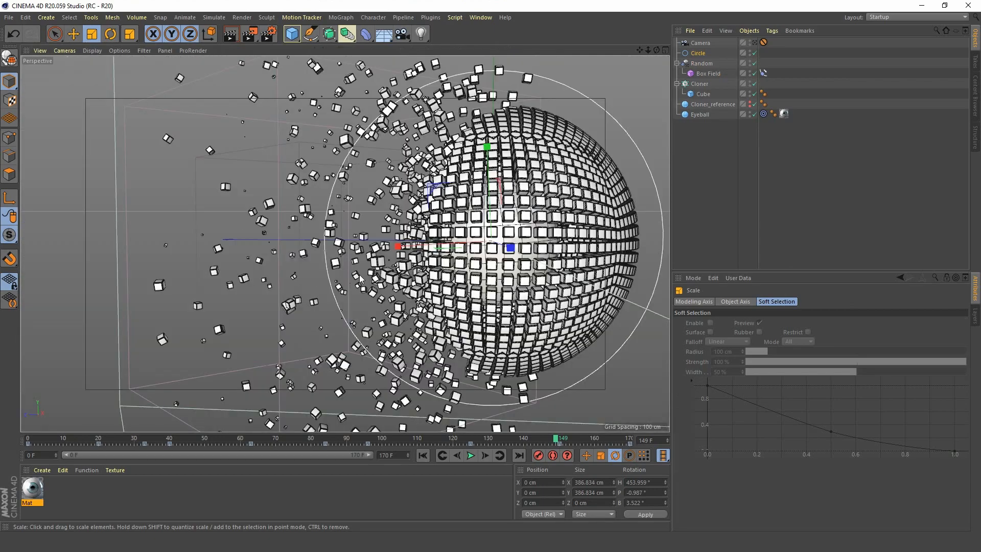
alt+drag(404, 271, 486, 327)
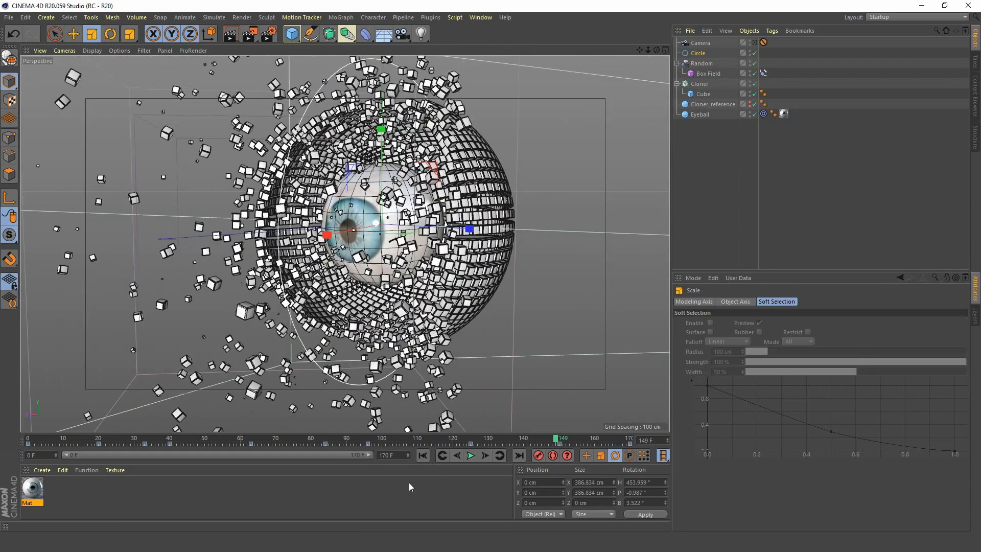
click(425, 455)
click(469, 457)
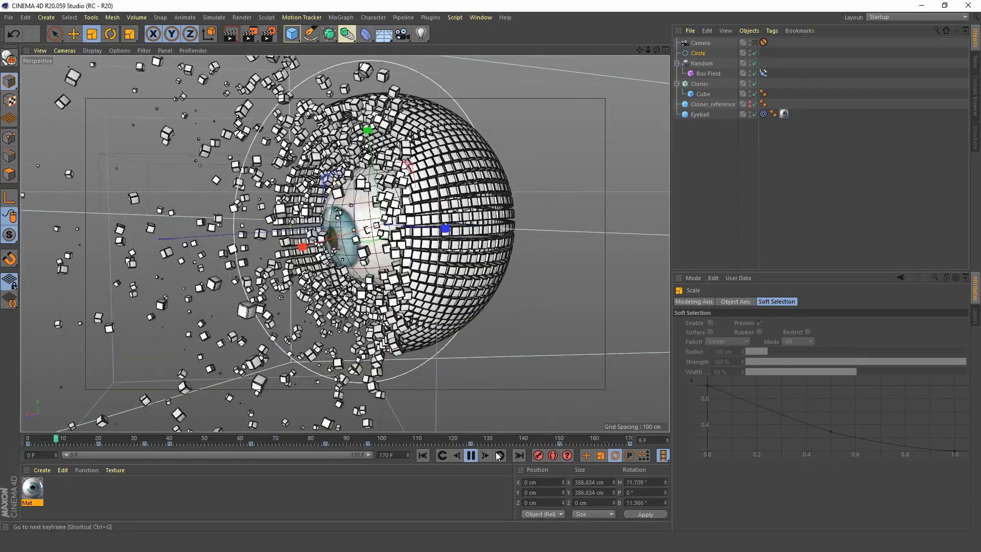
click(471, 455)
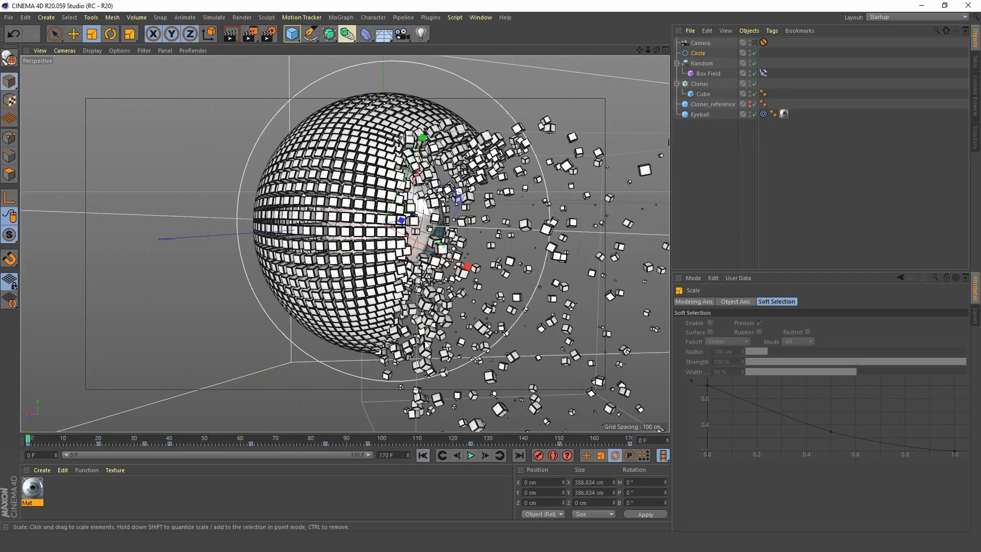
click(423, 456)
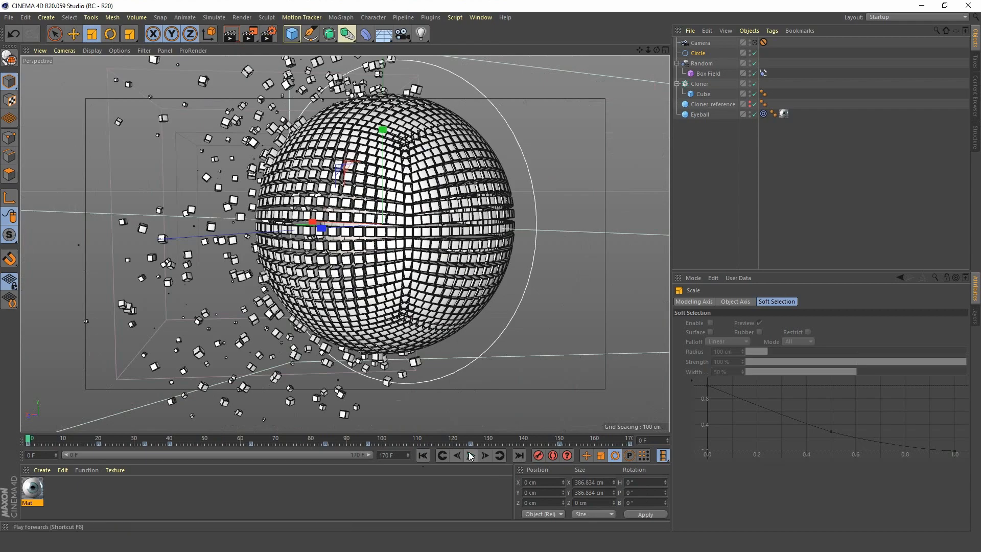
Look through the scene Camera and play the animation, stopping while the eyeball's iris is exposed.
click(755, 42)
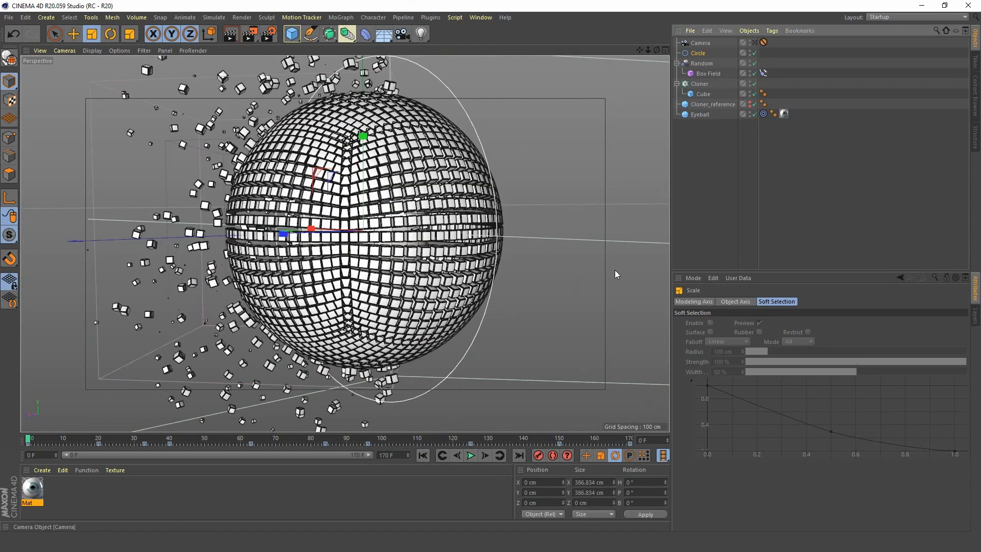
click(470, 455)
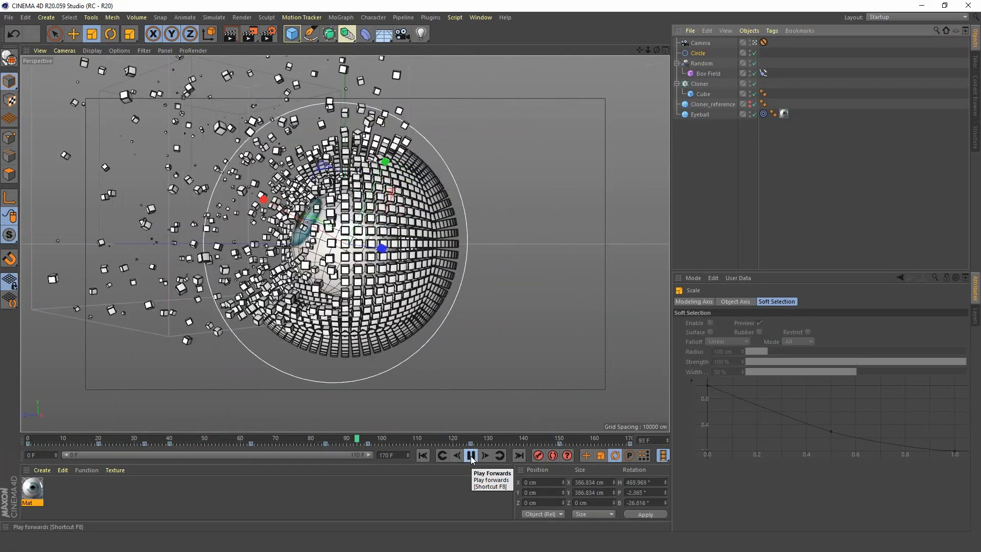
click(471, 456)
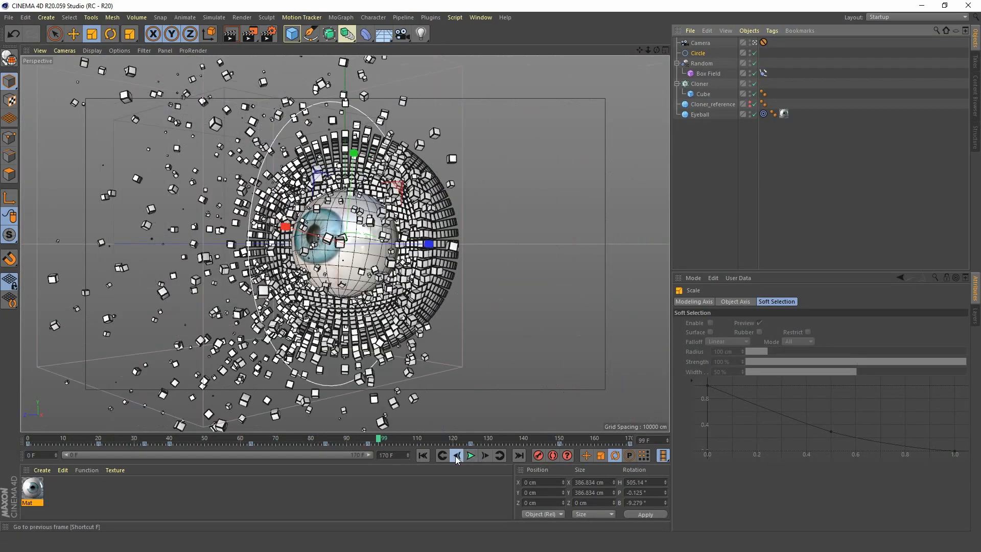
Step back to frame 96 and render a preview of the camera view.
click(456, 455)
click(457, 456)
click(456, 455)
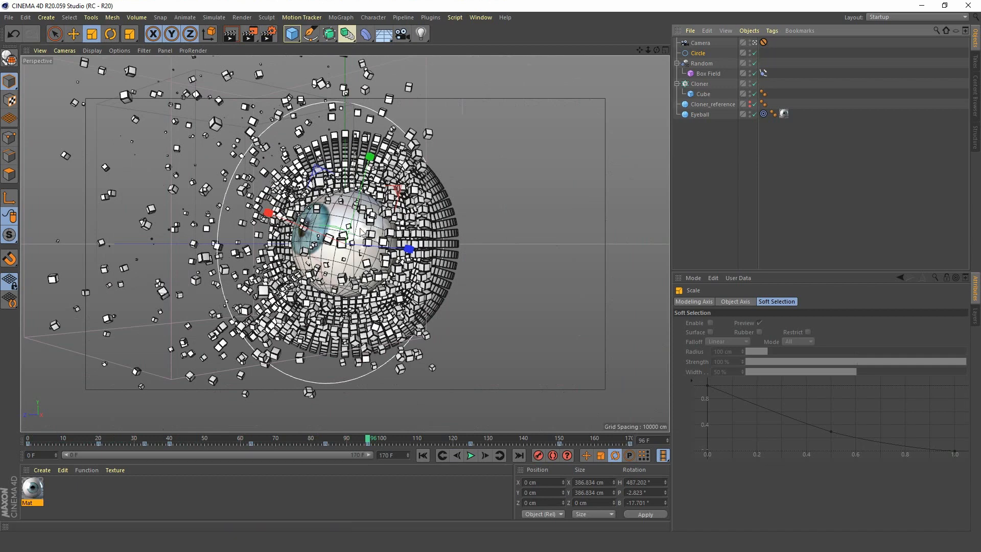
click(231, 34)
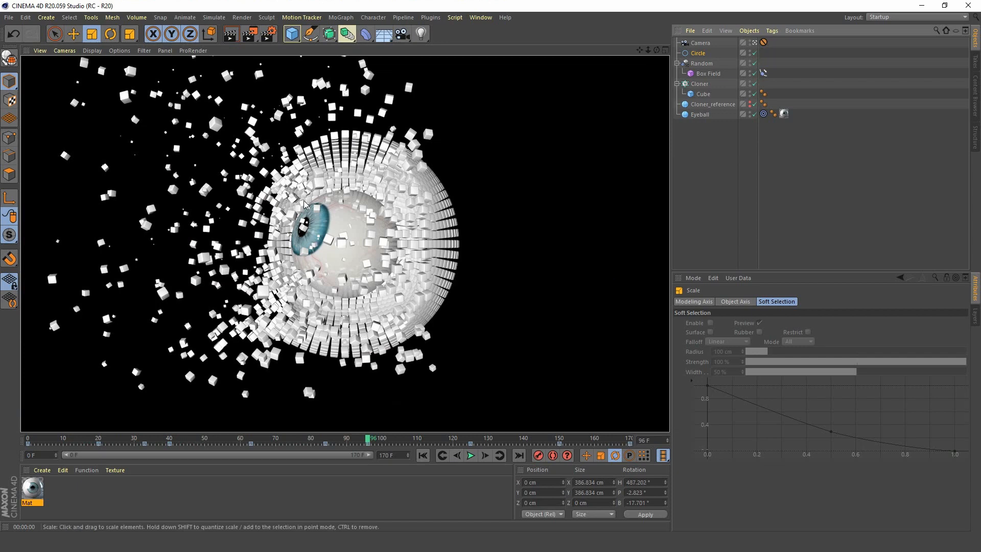
Try to rotate and move the Box Field directly in the camera view, undoing each change.
click(728, 140)
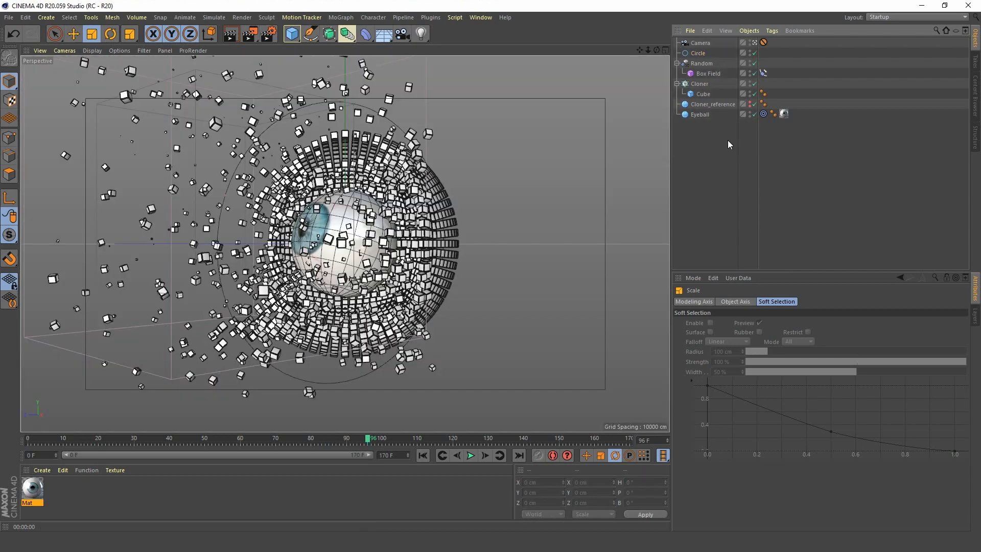
click(725, 74)
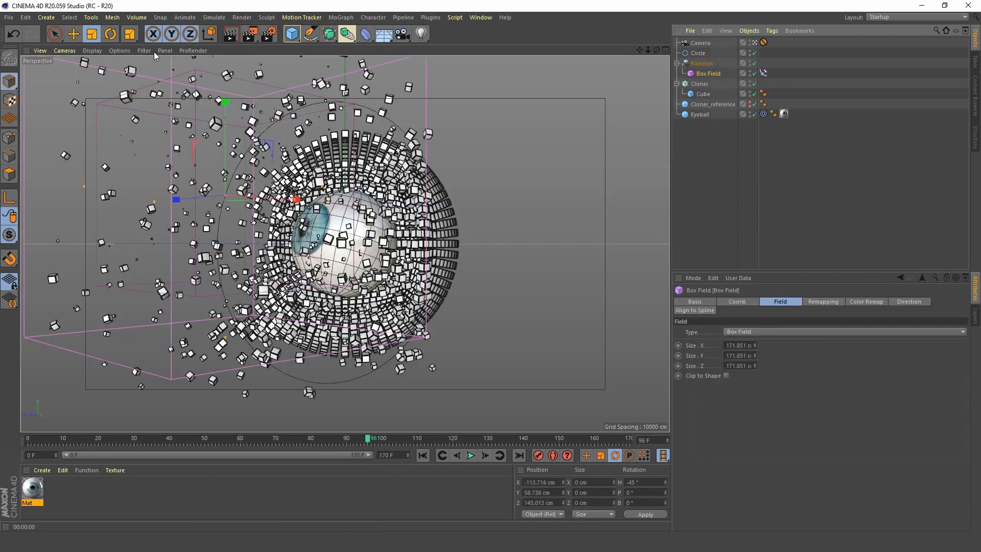
click(114, 35)
drag(216, 192, 231, 188)
key(ctrl+z)
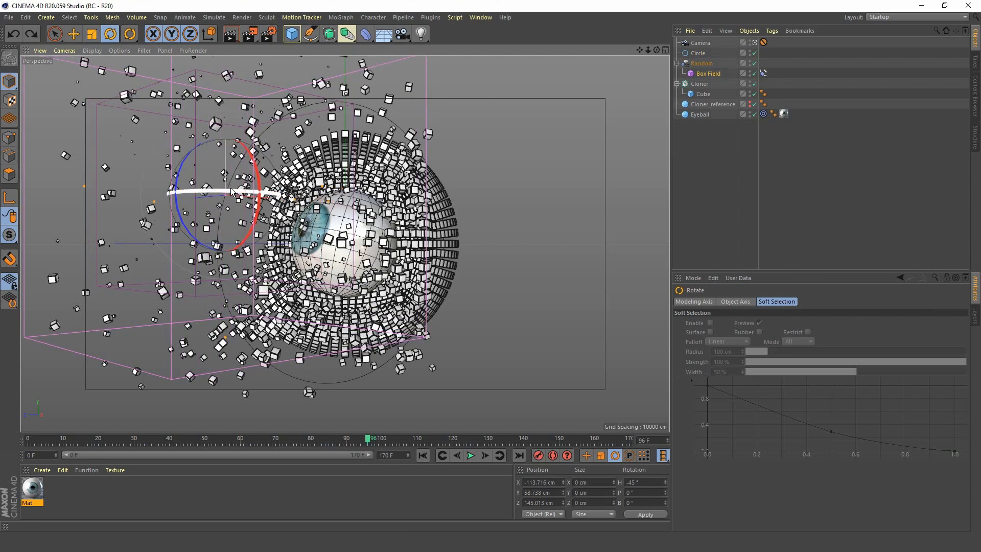
click(75, 35)
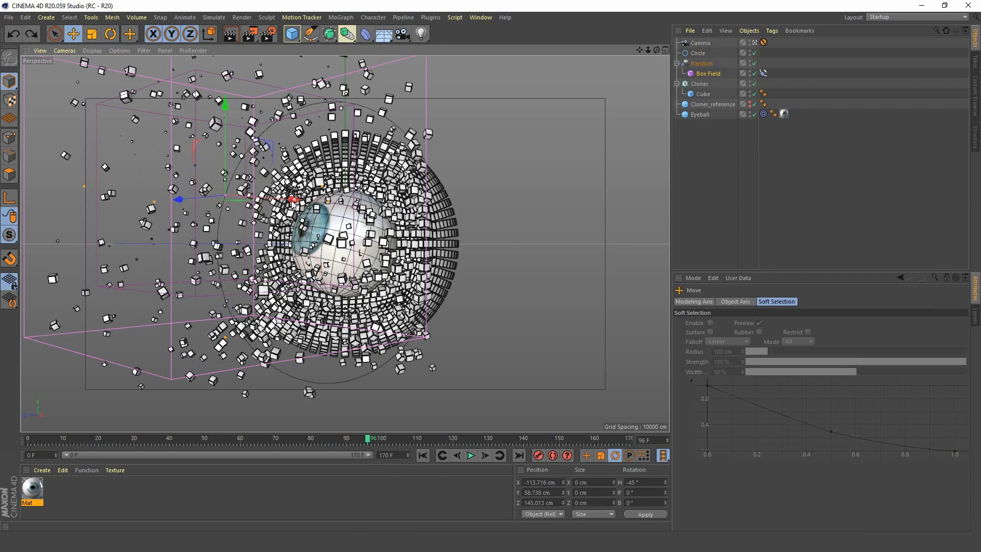
drag(292, 201, 312, 199)
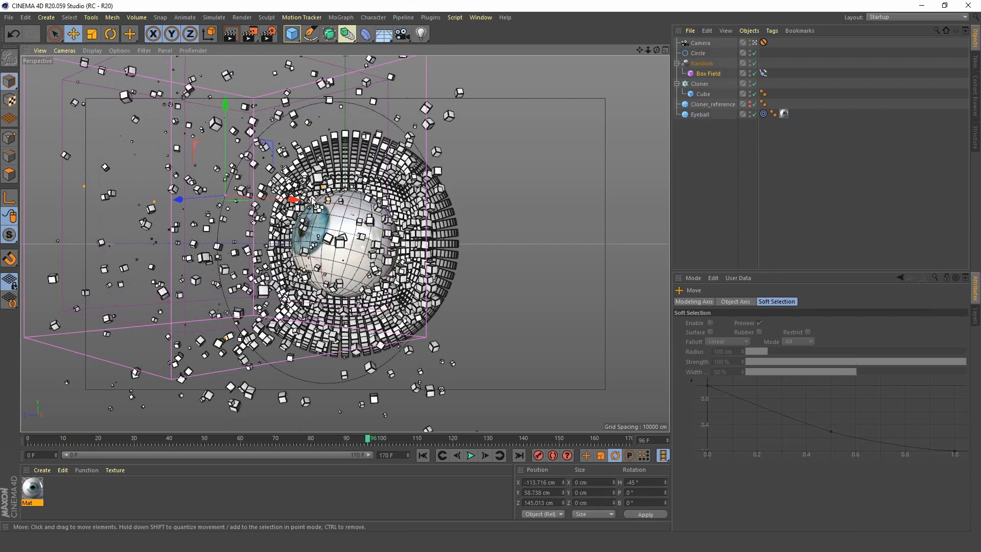
key(ctrl+z)
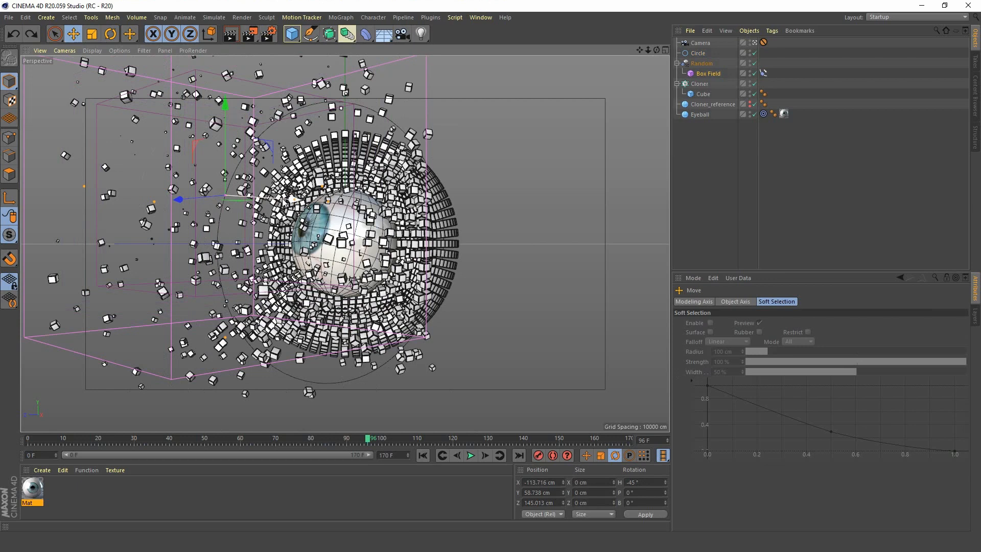
drag(283, 201, 293, 200)
Try deleting the Box Field's Align to Spline tag, and undo the deletion.
click(763, 73)
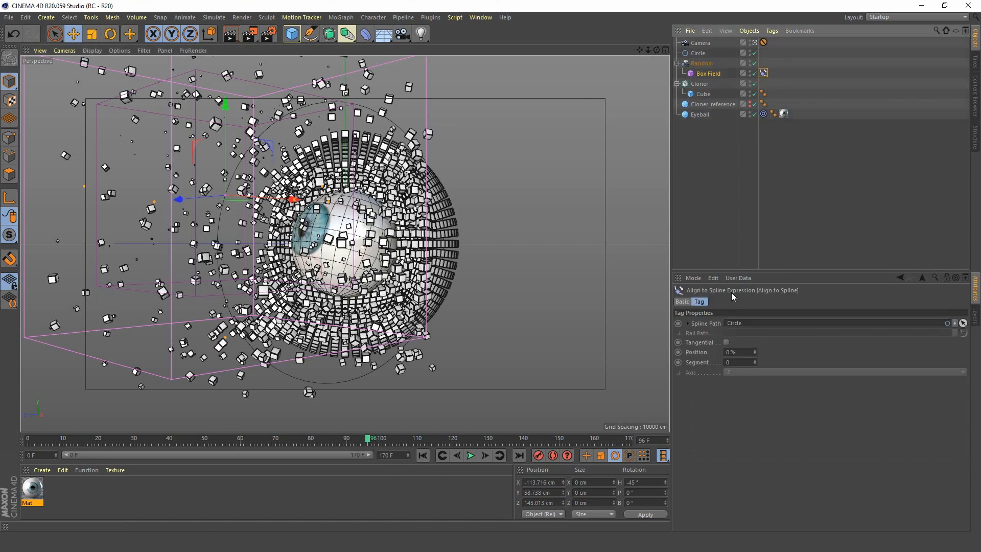
key(Delete)
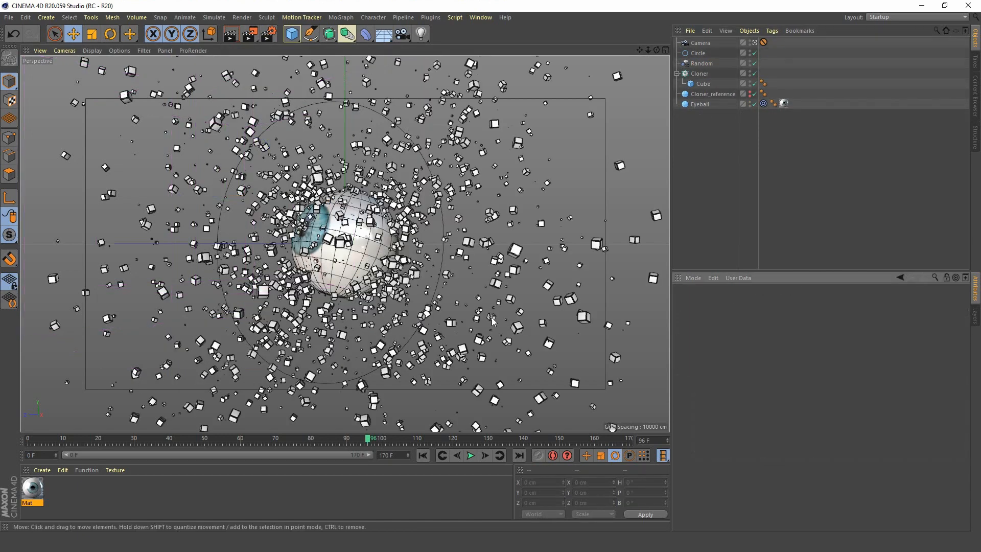
key(ctrl+z)
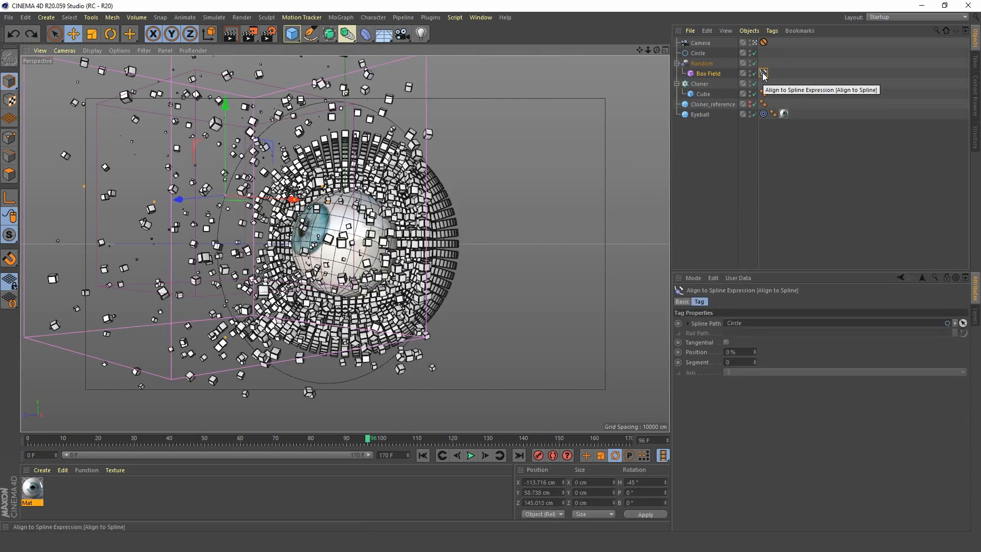
Shrink the Circle path to about 369 cm across and render a preview of the camera view.
click(703, 54)
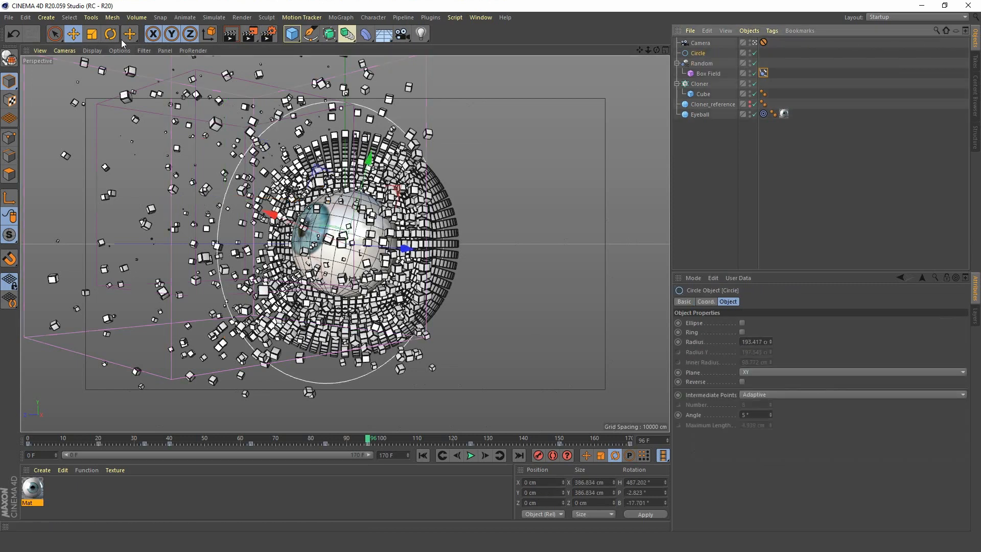
click(94, 35)
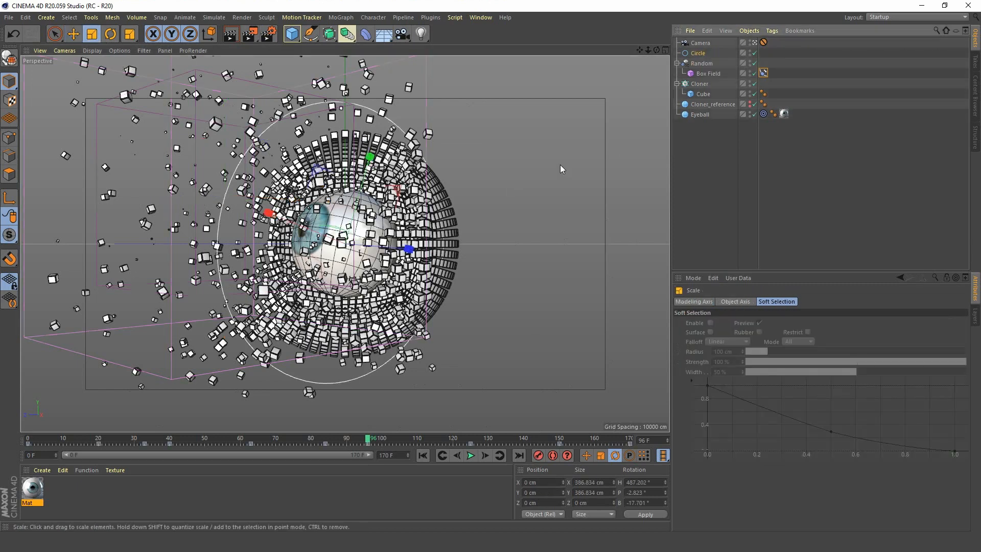
drag(559, 165, 547, 175)
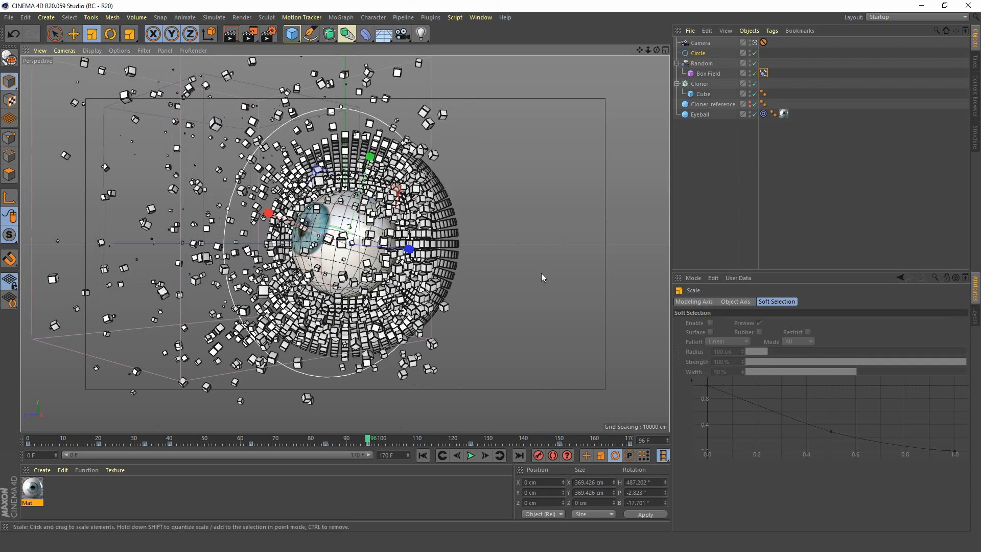
click(701, 186)
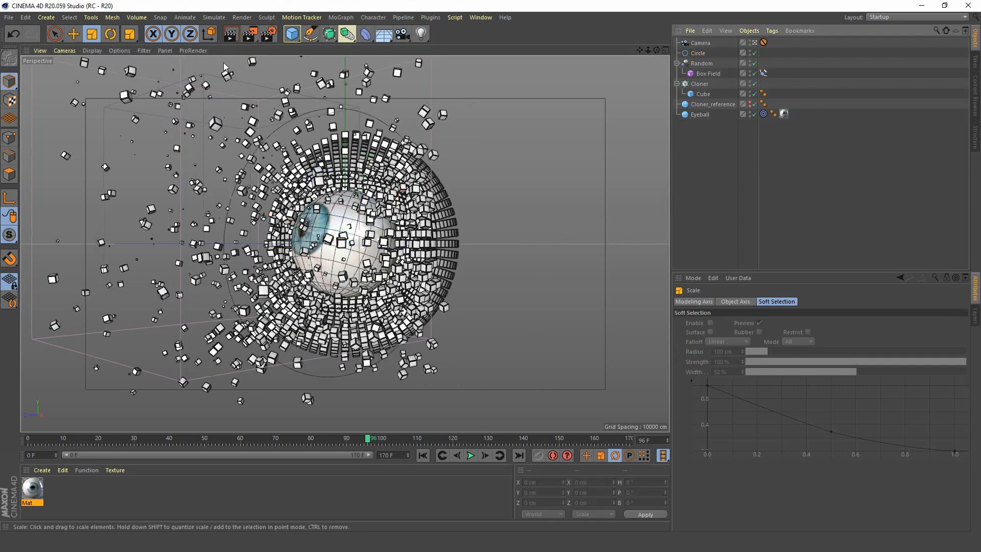
click(229, 34)
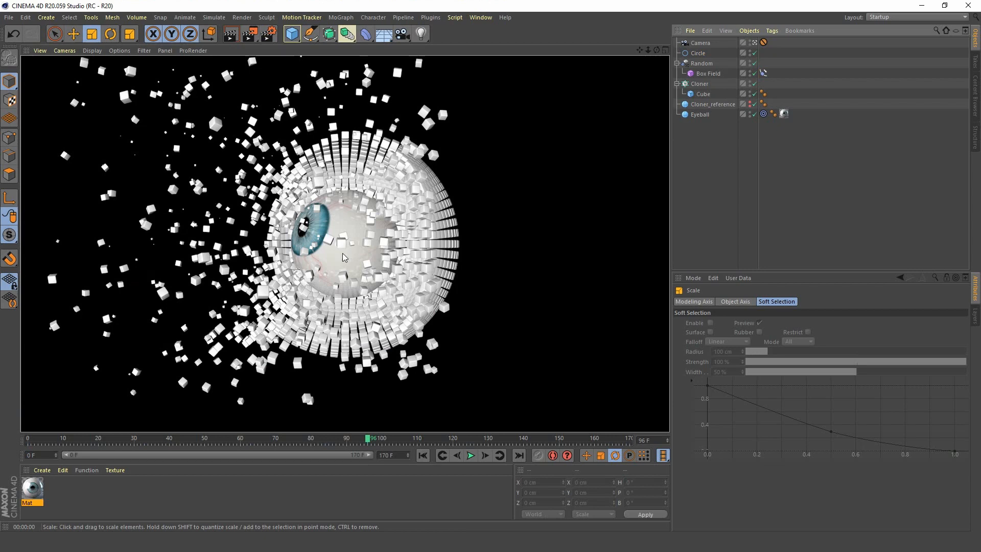
click(690, 159)
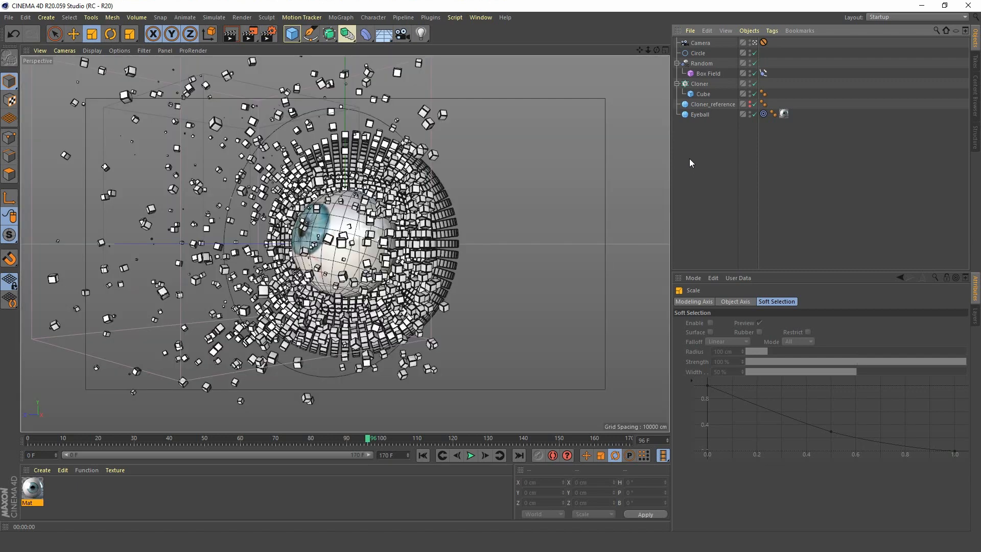
Create a new material and give it a pink color with hue 320°, saturation 67% and value 74%.
double_click(62, 499)
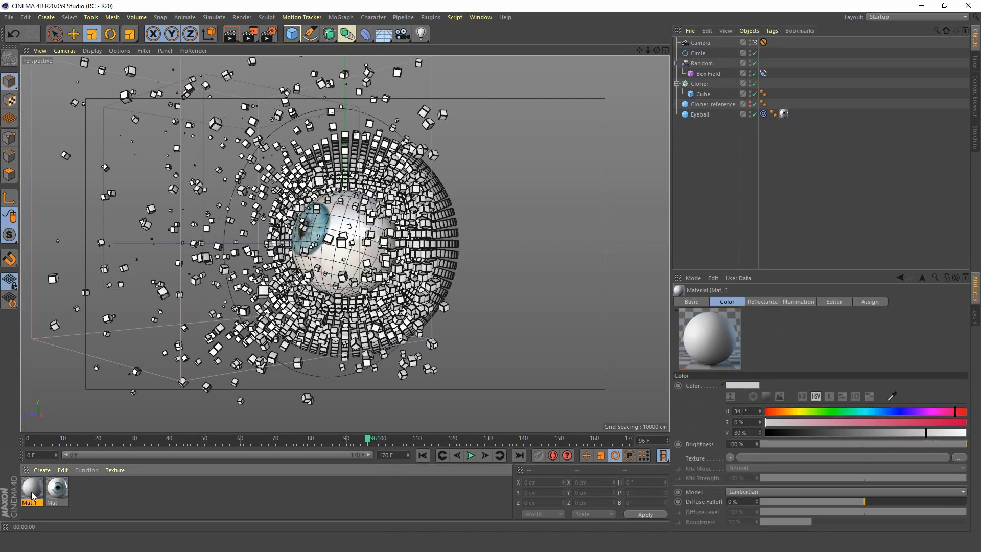
double_click(32, 492)
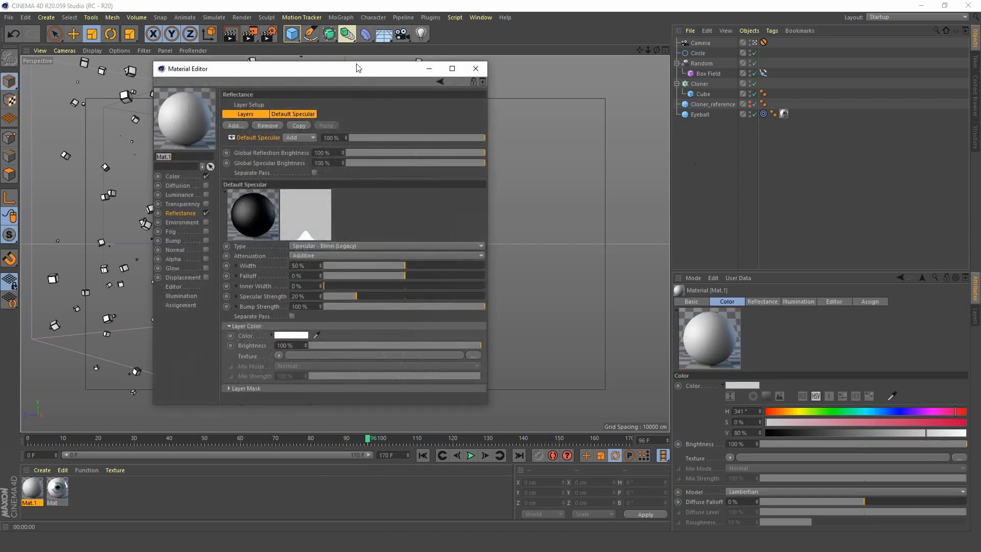
drag(358, 68, 779, 55)
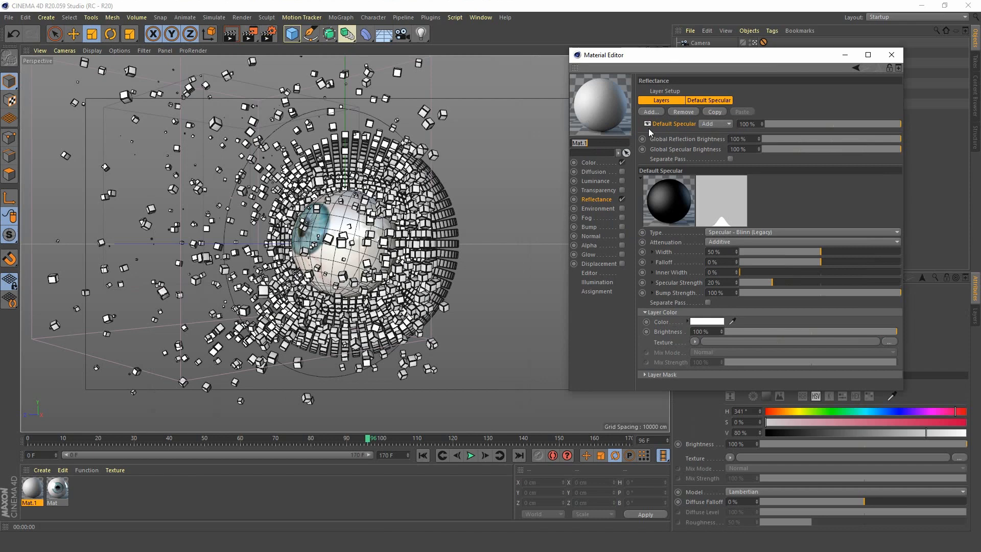
click(591, 163)
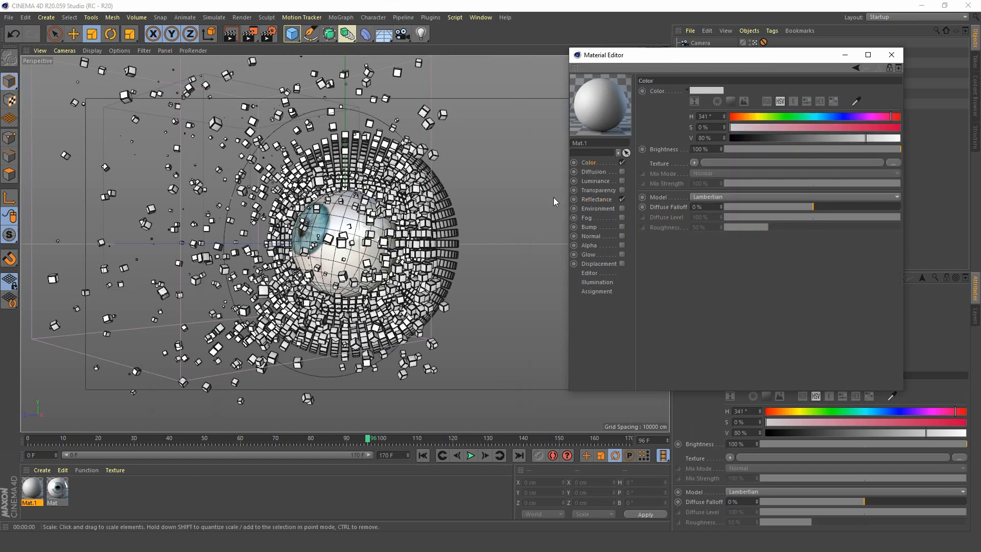
click(231, 34)
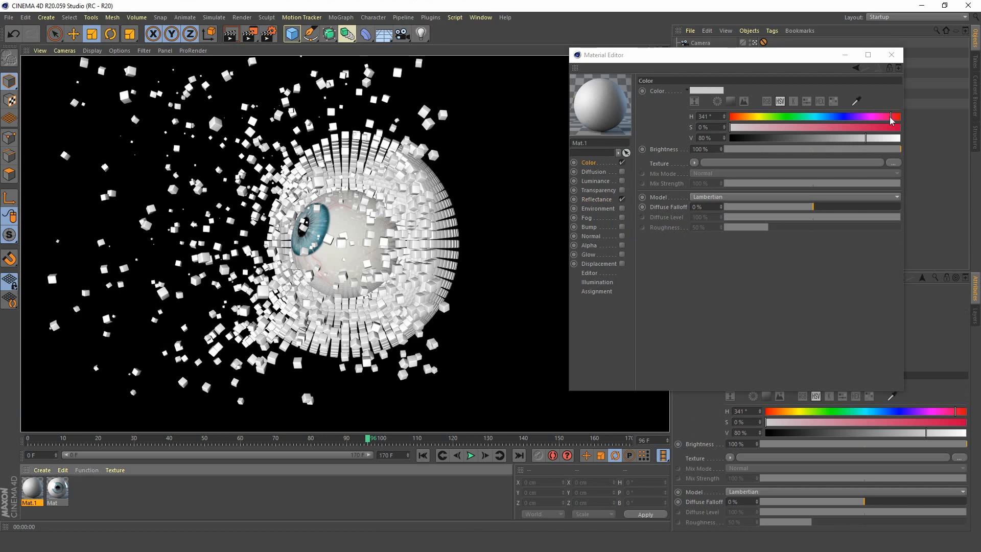
drag(890, 120, 881, 118)
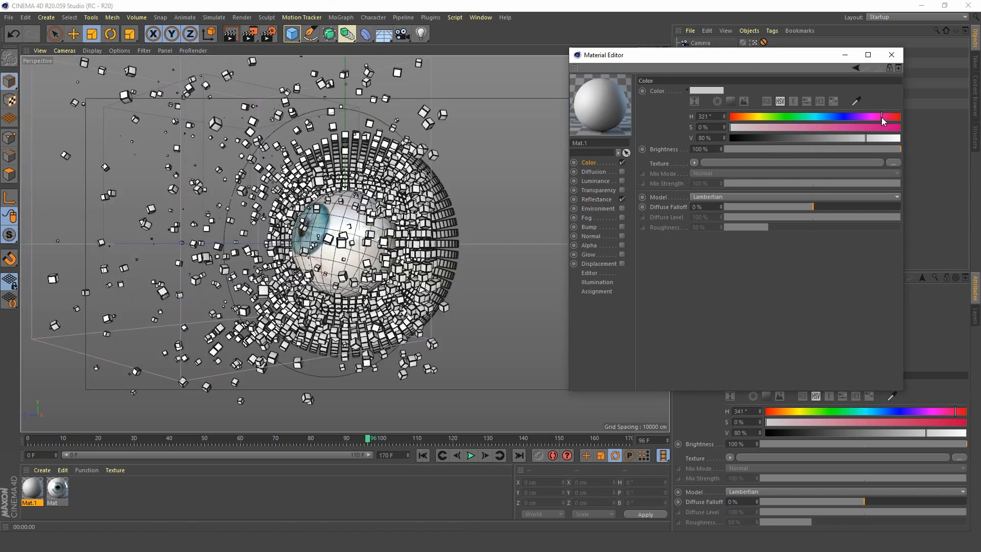
click(845, 128)
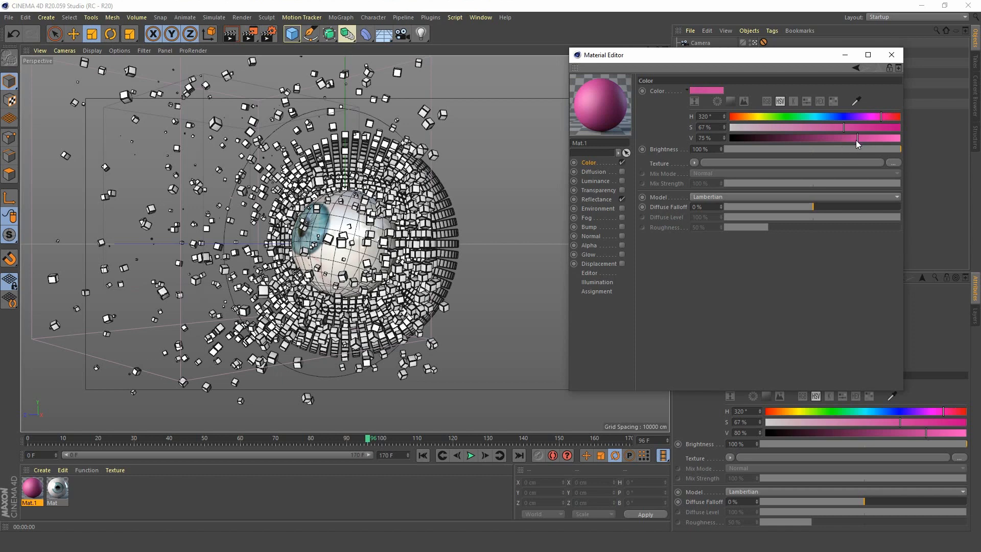
drag(856, 140, 855, 140)
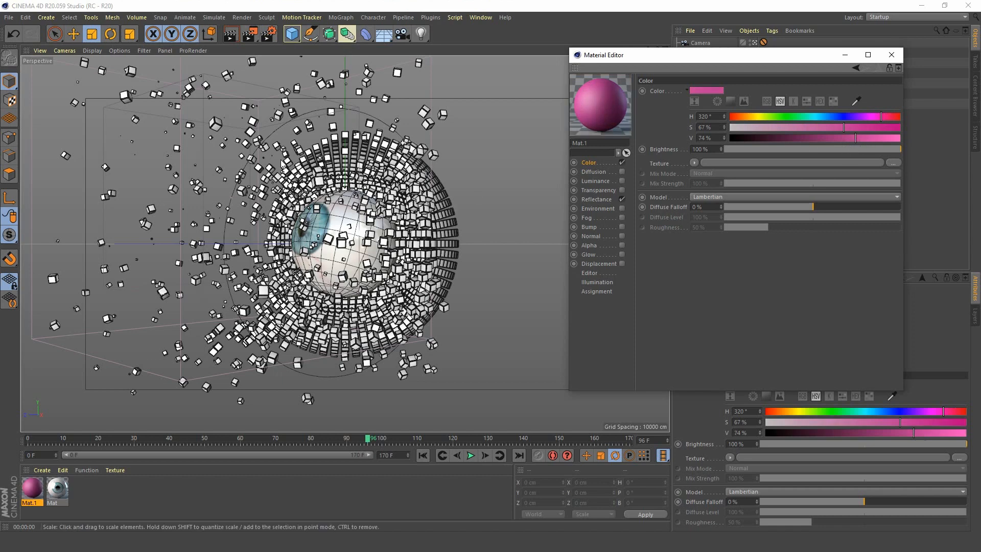
click(231, 34)
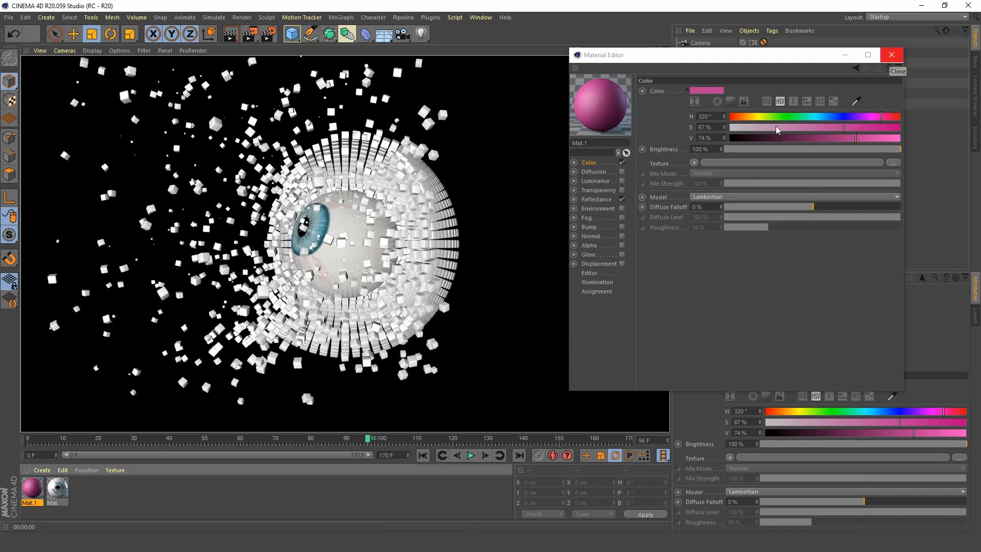
Set the pink material's Default Specular width to 39% and specular strength to 79%.
click(600, 200)
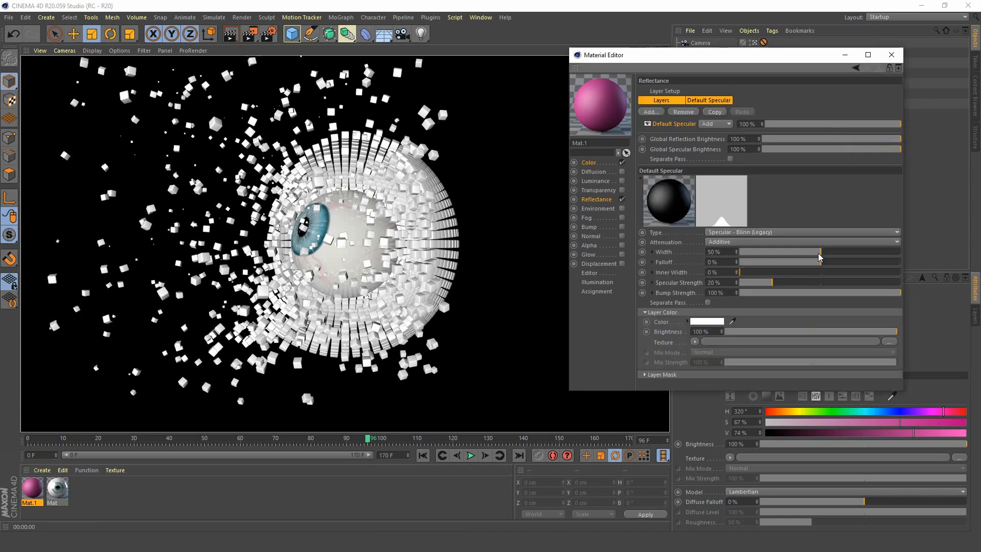
drag(818, 253, 812, 253)
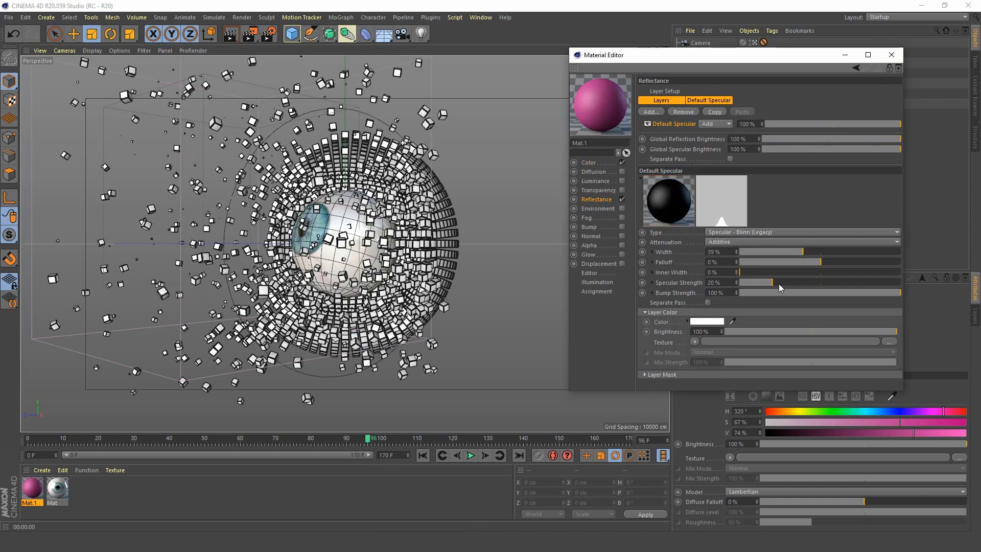
drag(772, 283, 869, 282)
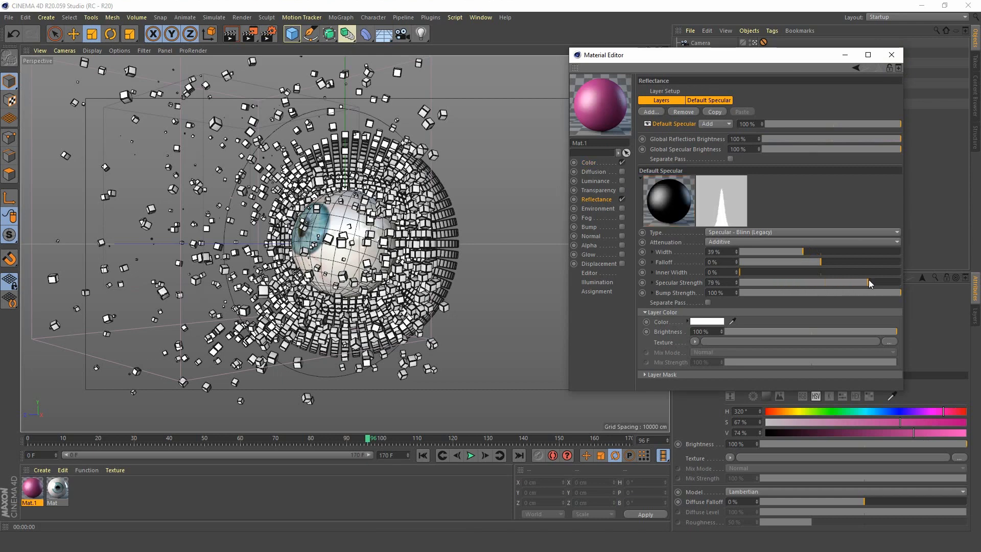
click(892, 55)
Apply the pink material to the Cube under the Cloner and render a preview of the camera view.
drag(41, 489, 704, 97)
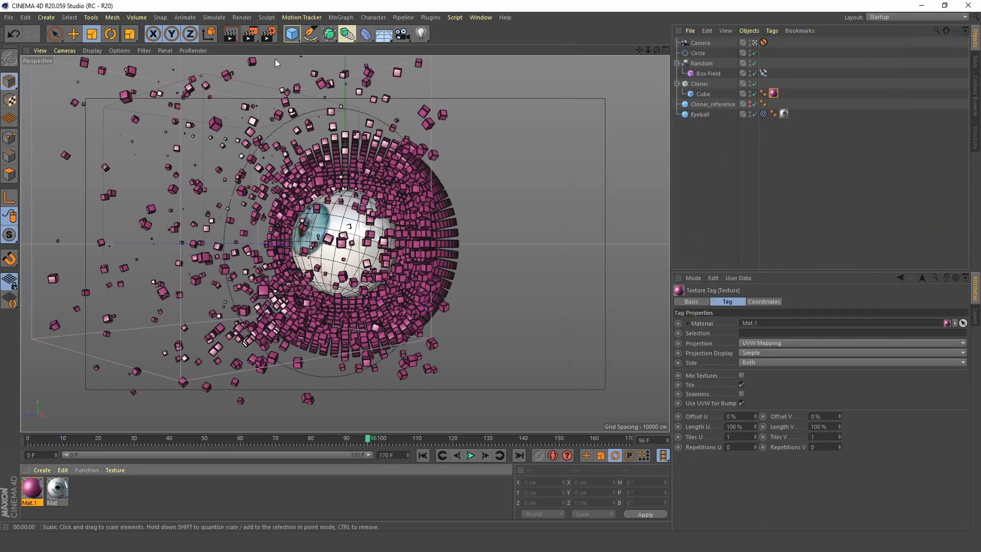
click(233, 35)
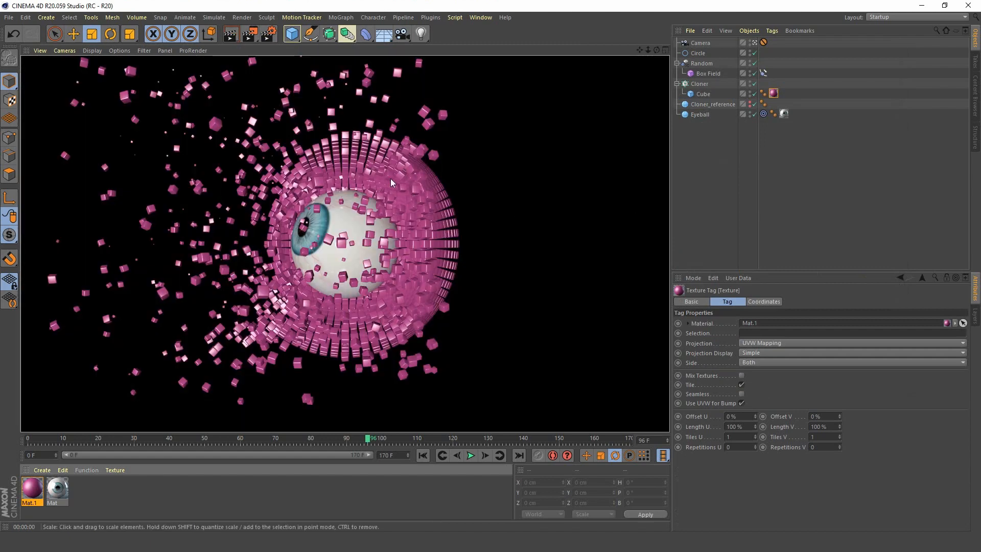
click(725, 175)
Duplicate the Cube inside the Cloner.
click(707, 94)
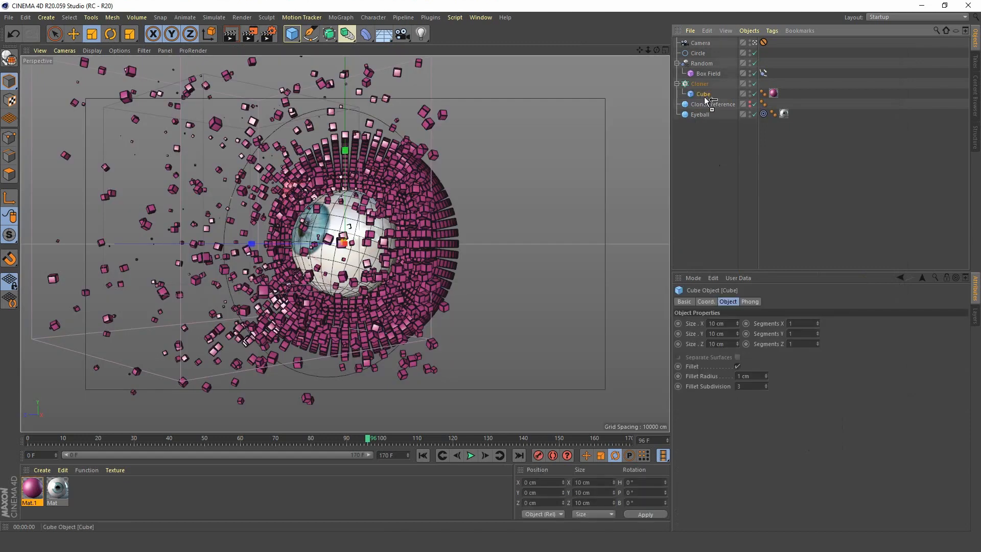
ctrl+drag(705, 97, 706, 102)
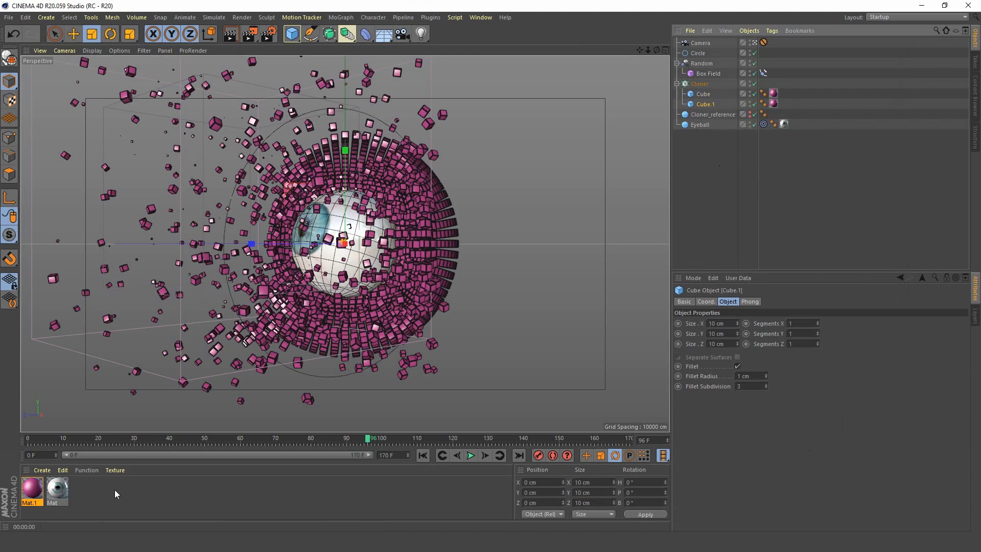
Create another new material and enable its Transparency channel.
double_click(90, 497)
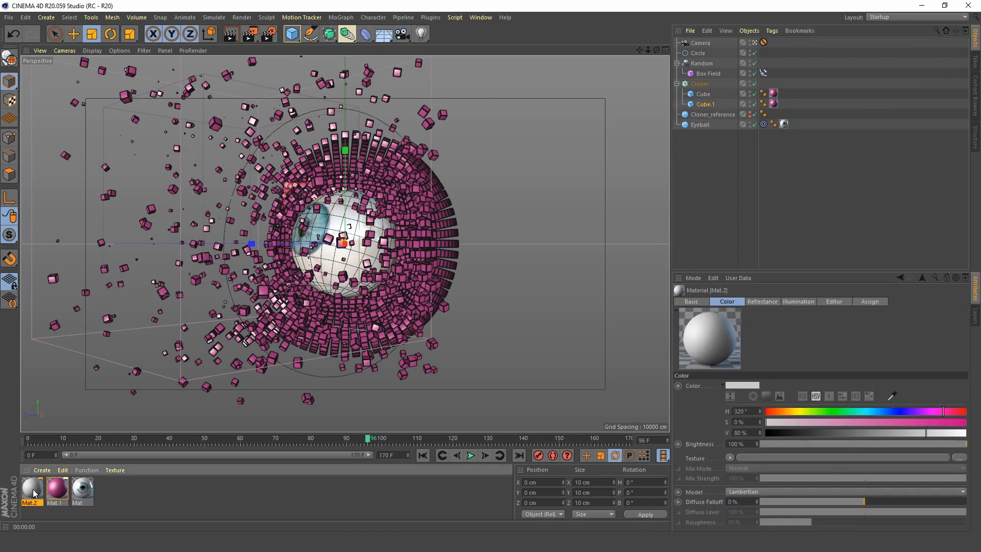
double_click(32, 489)
drag(346, 71, 637, 60)
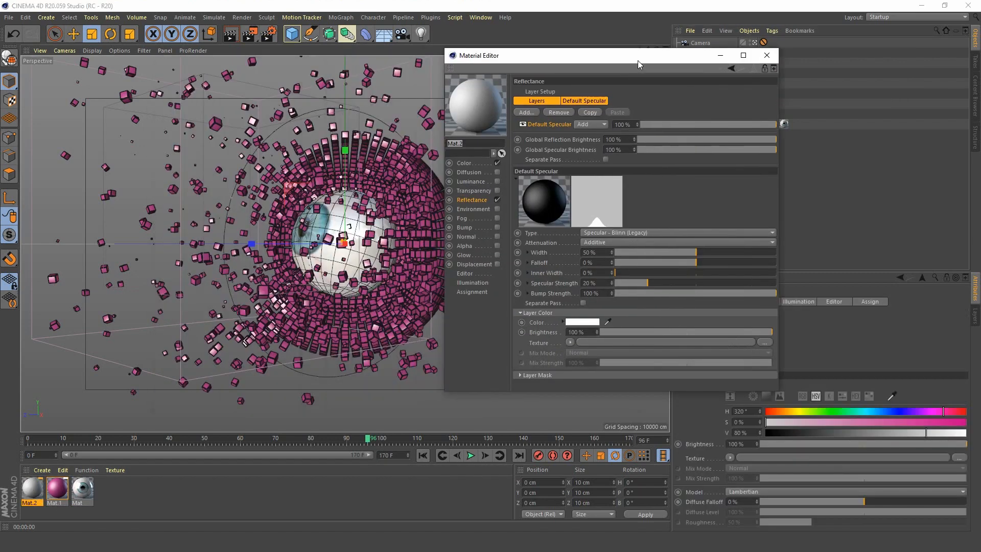
click(478, 190)
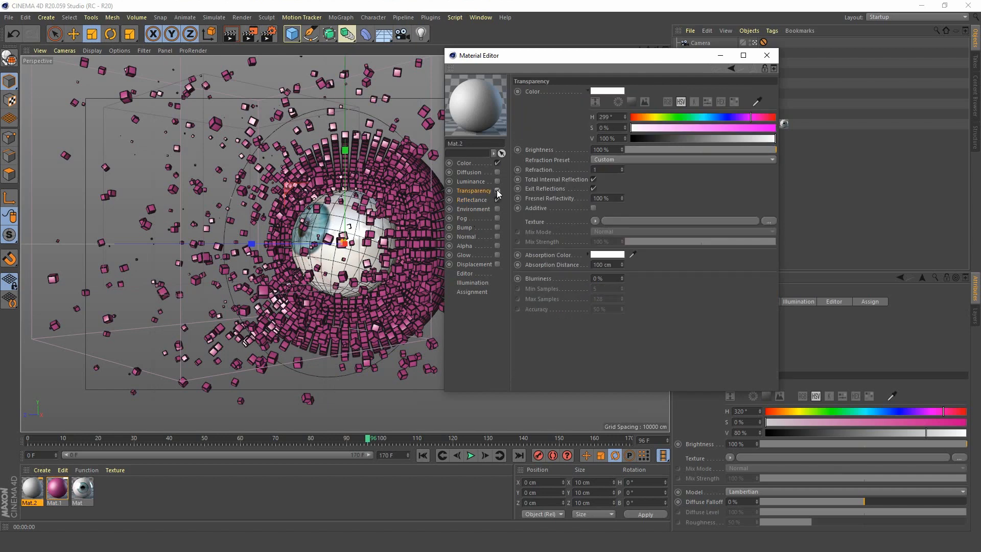
click(498, 191)
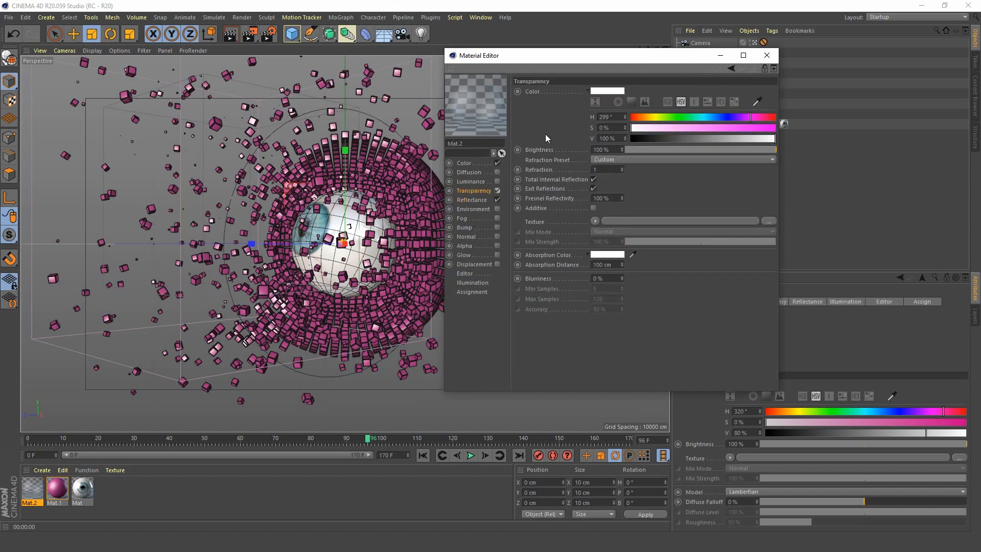
Lower the new material's transparency color to a value of 82%.
drag(710, 139, 746, 139)
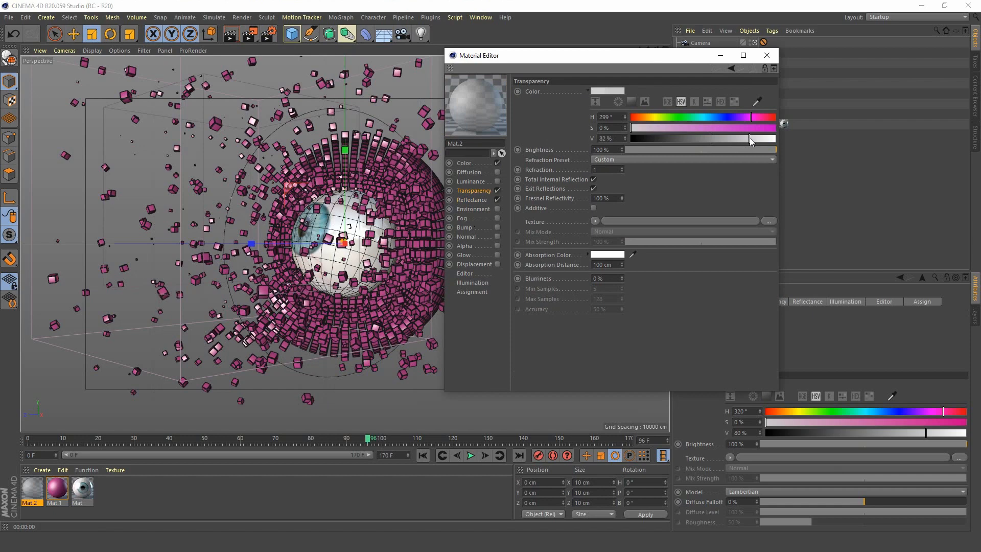
click(767, 55)
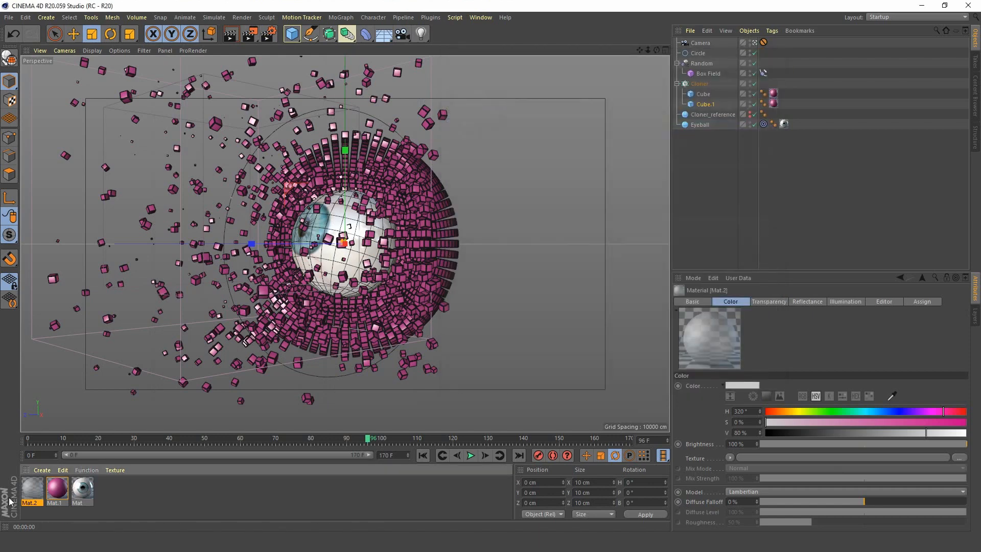
Replace the pink material on Cube.1 with the transparent material and render a preview of the view.
drag(31, 489, 775, 106)
drag(775, 105, 775, 104)
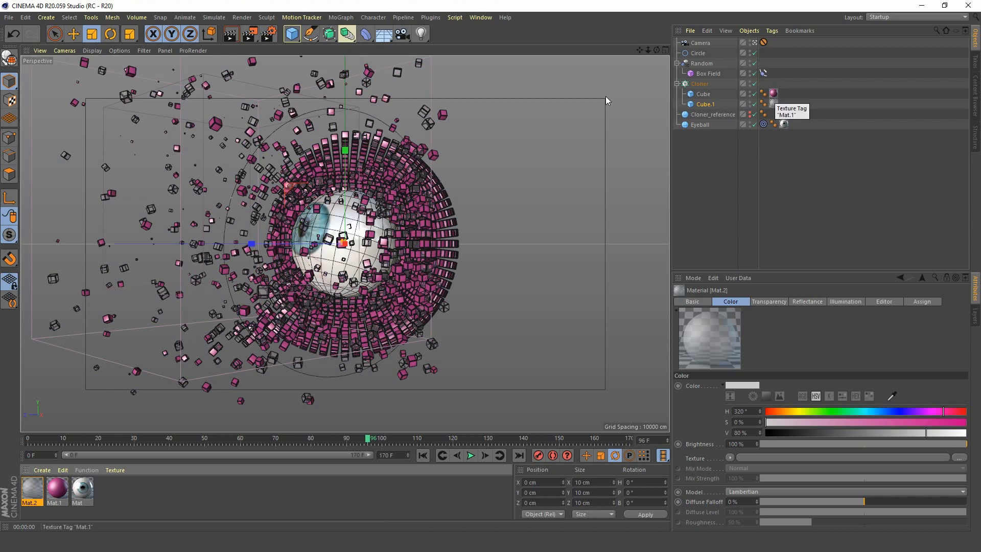
click(233, 34)
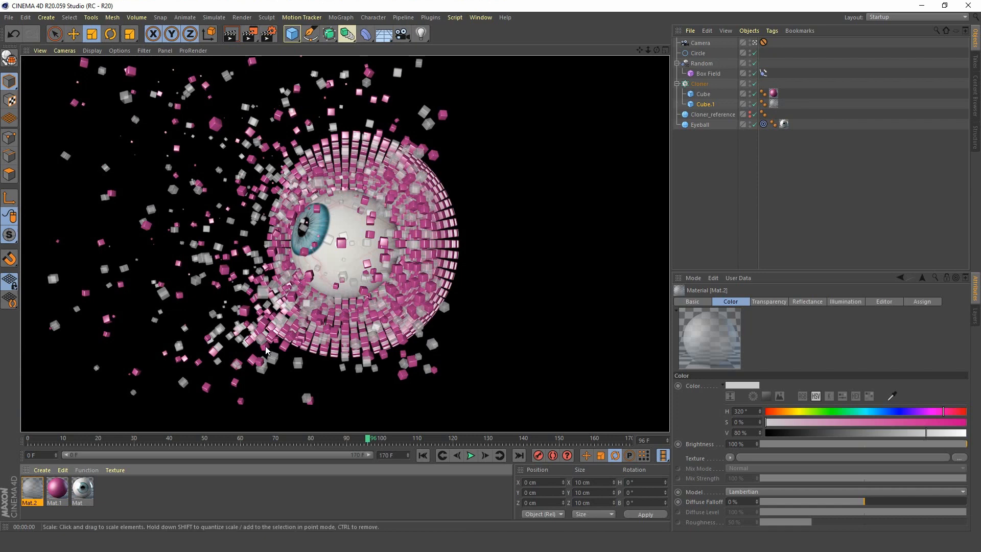
Raise the pink material's color saturation to 79% and render a preview of the view.
double_click(57, 490)
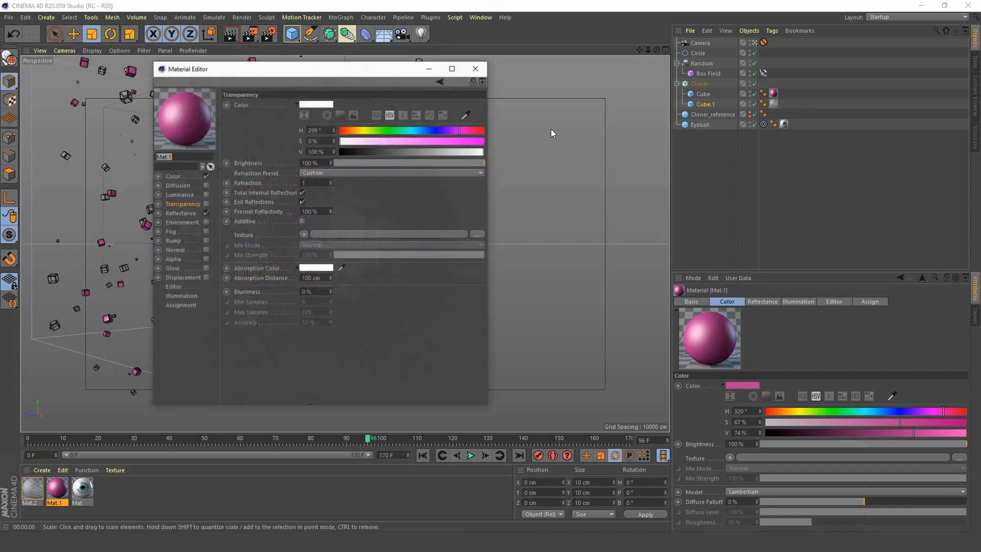
drag(394, 69, 771, 69)
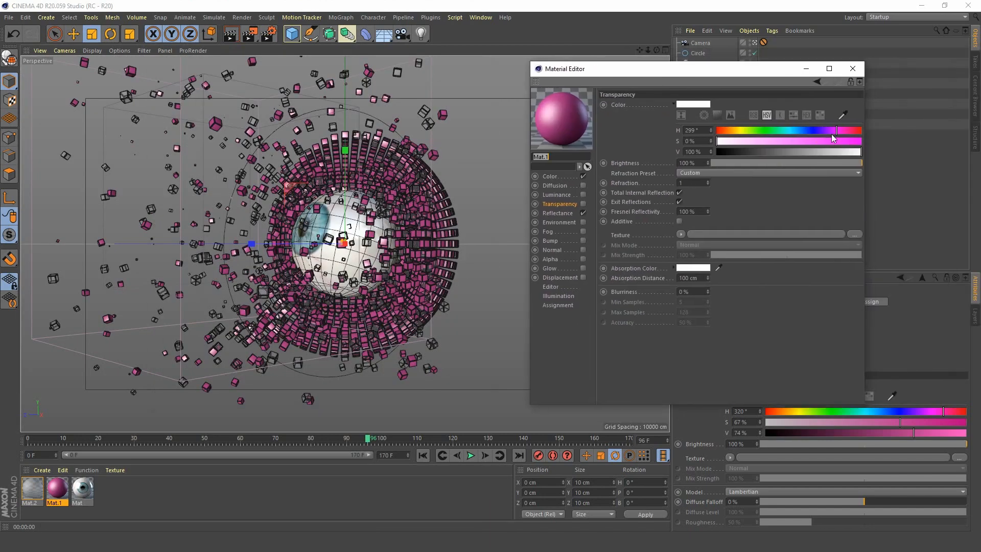
mouse_move(837, 132)
mouse_down()
mouse_move(855, 128)
mouse_move(841, 130)
mouse_up()
click(553, 176)
click(826, 137)
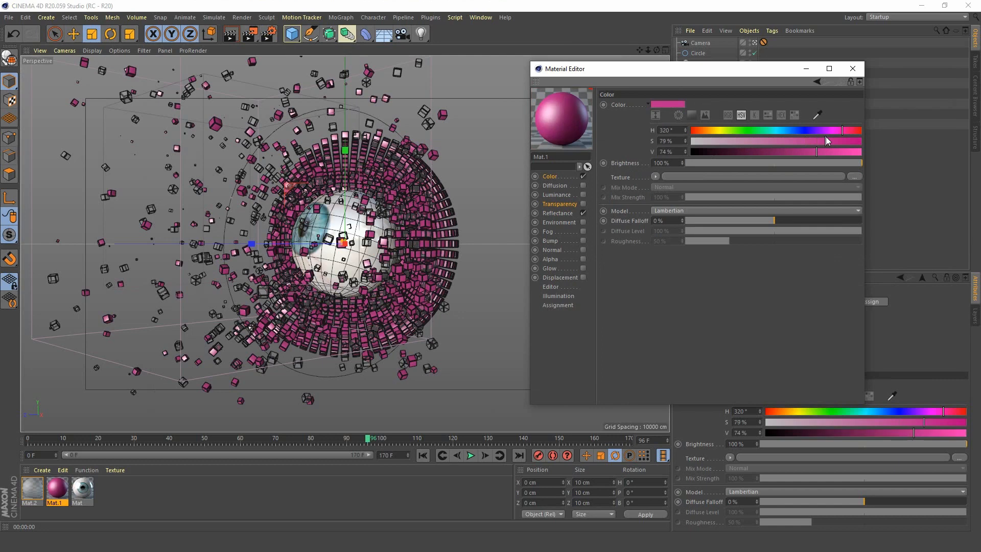
click(852, 69)
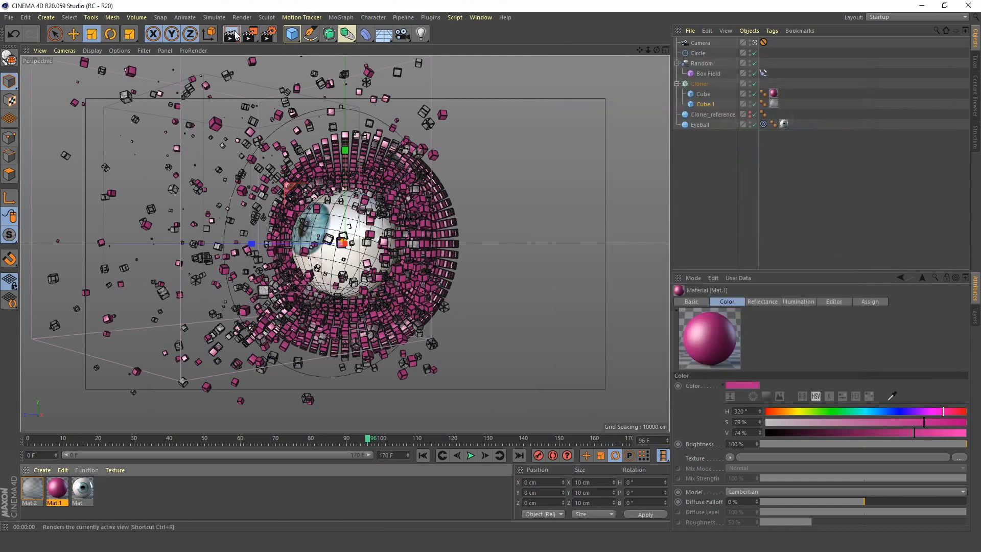
click(230, 34)
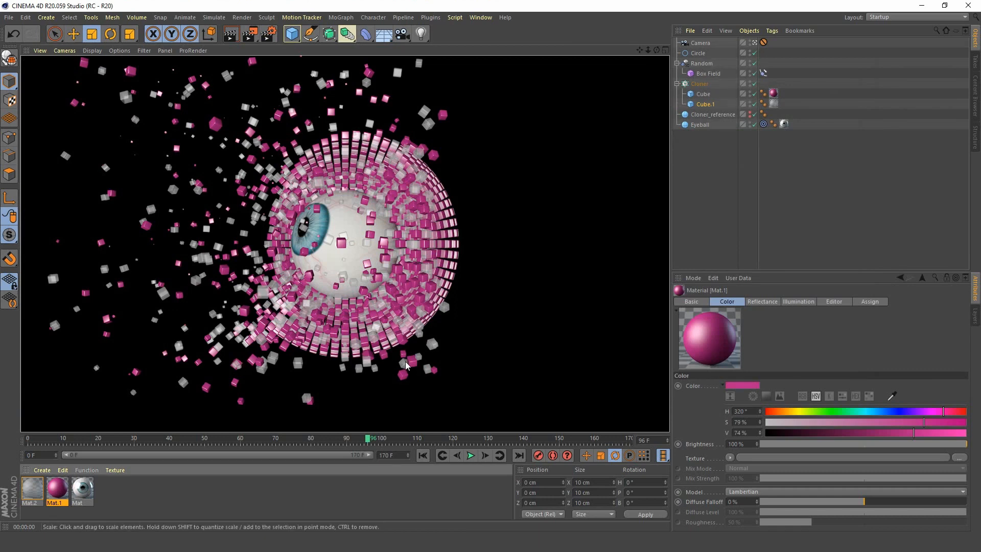
Scale up the Random effector's Box Field slightly so it affects more cubes, and render a preview.
click(706, 171)
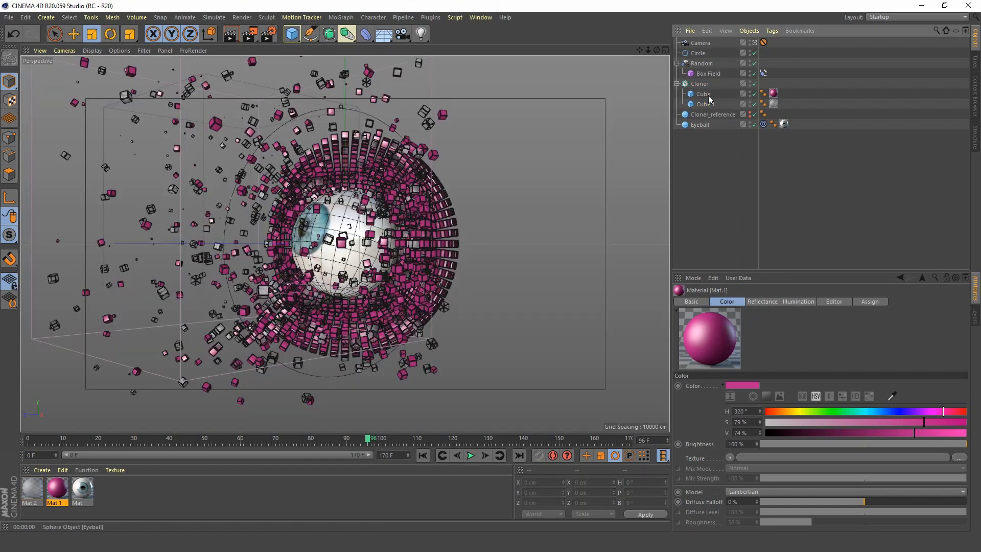
click(710, 74)
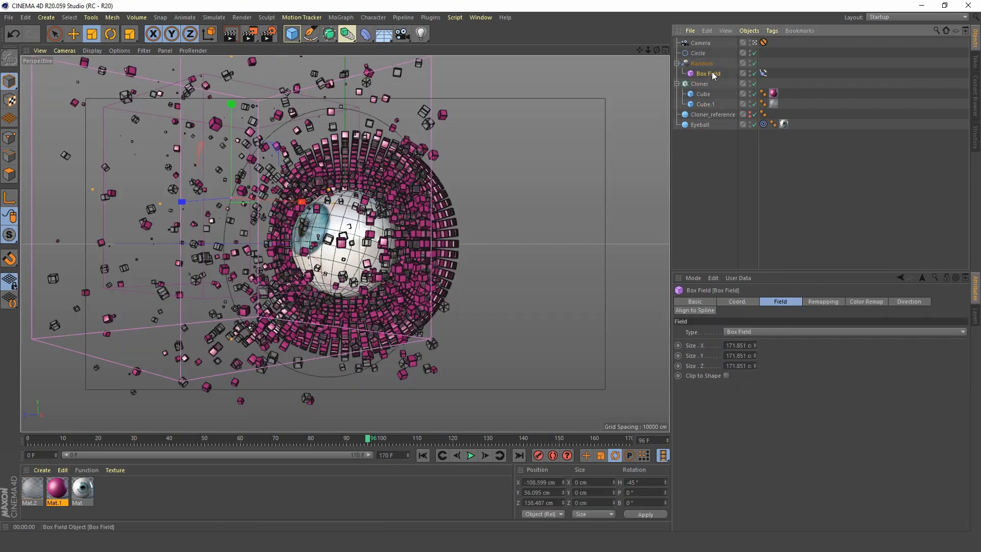
click(92, 34)
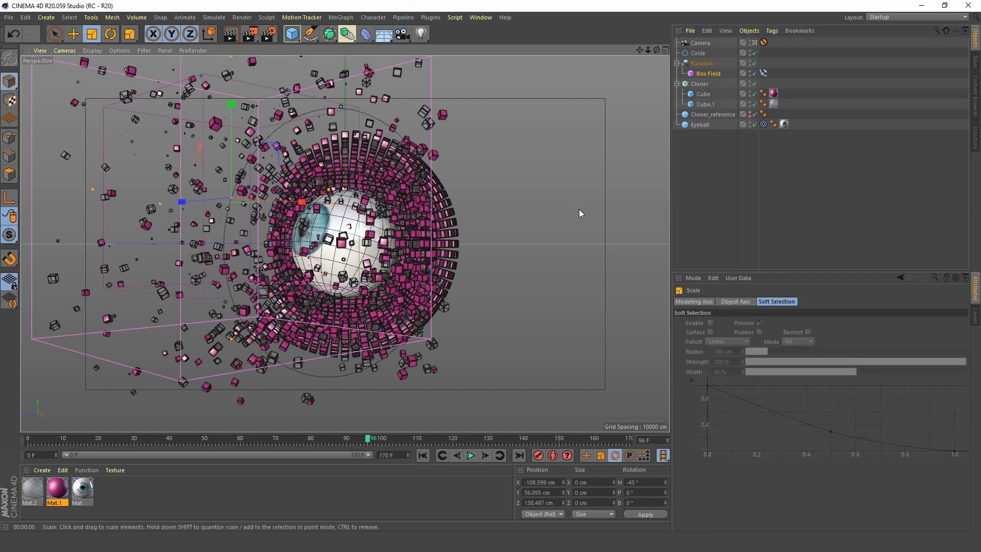
drag(578, 209, 606, 179)
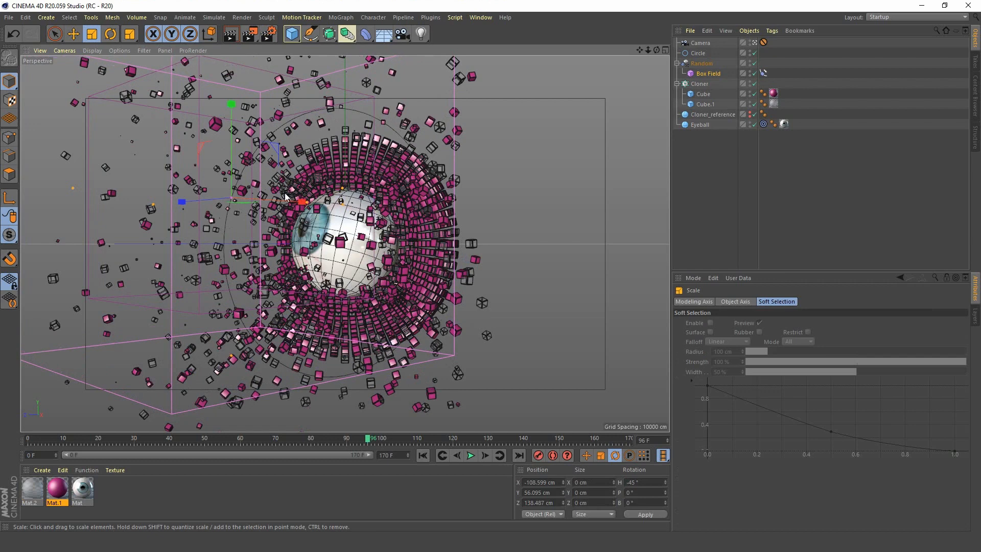
click(230, 34)
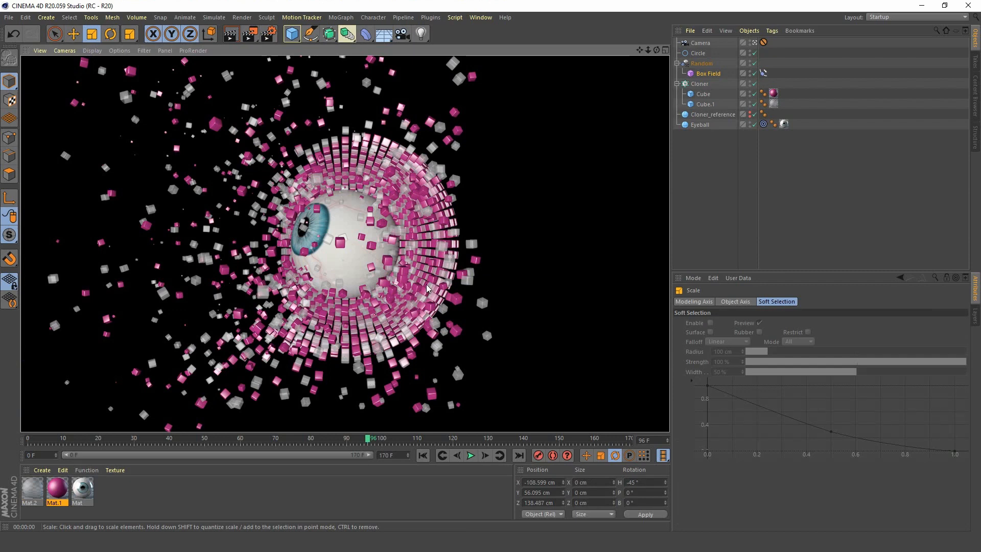
click(710, 183)
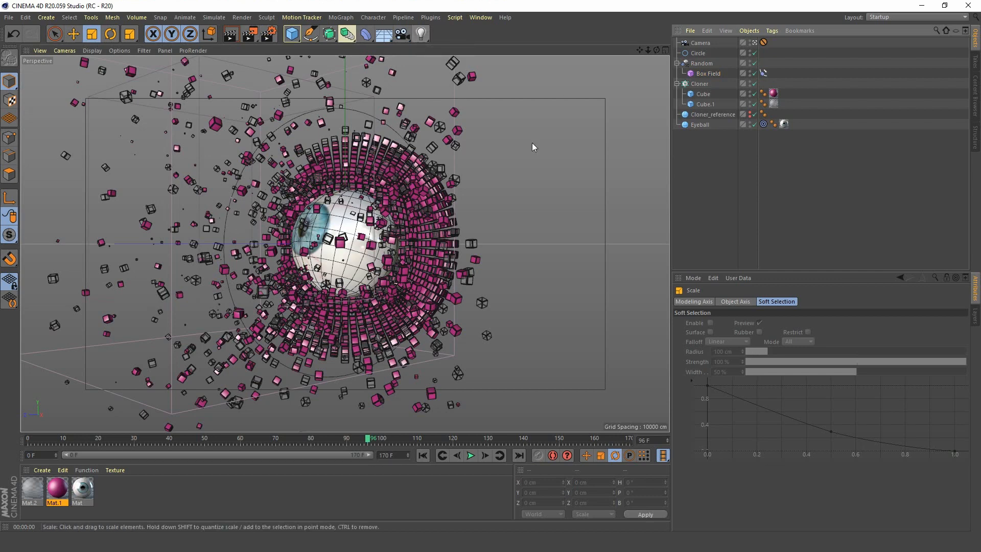
Add a light to the scene and rename it "key".
click(422, 35)
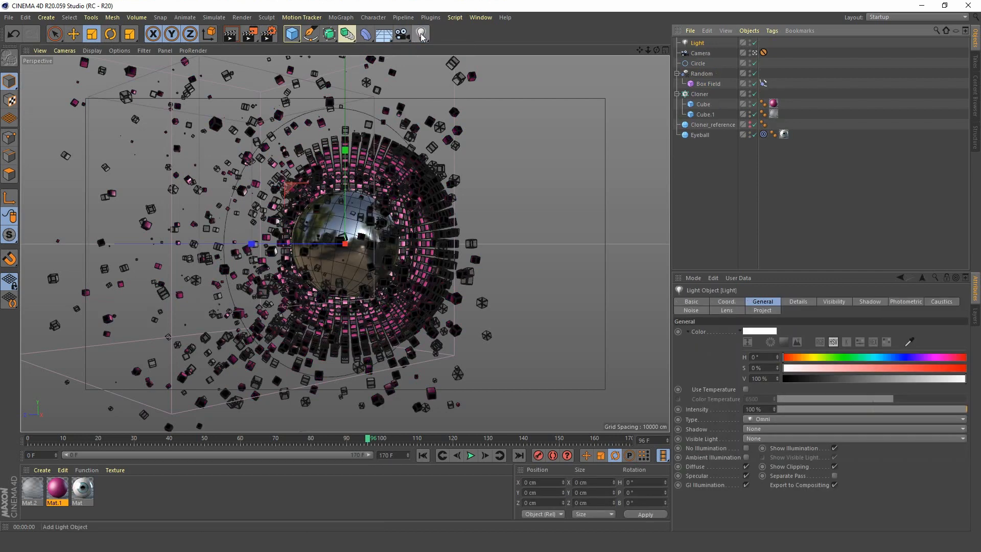
double_click(699, 43)
text(ke)
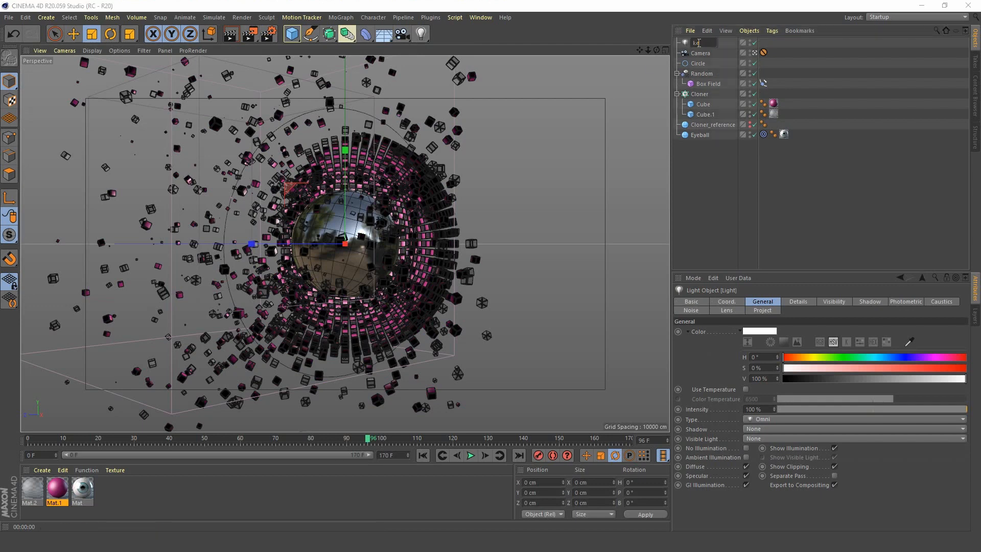
text(y)
key(Return)
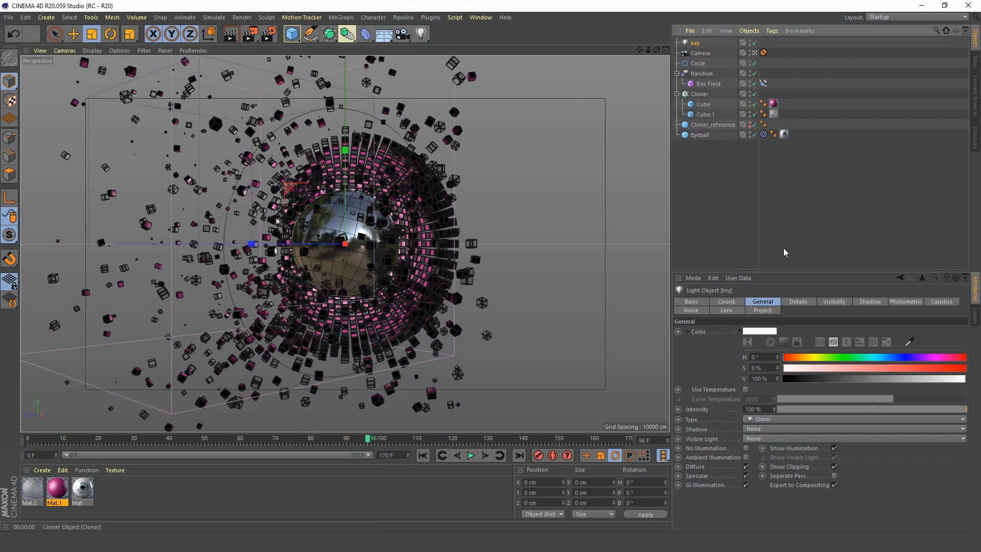
Give the key light an Area shadow with 50 minimum samples and 200 maximum samples.
click(869, 302)
click(733, 333)
click(734, 372)
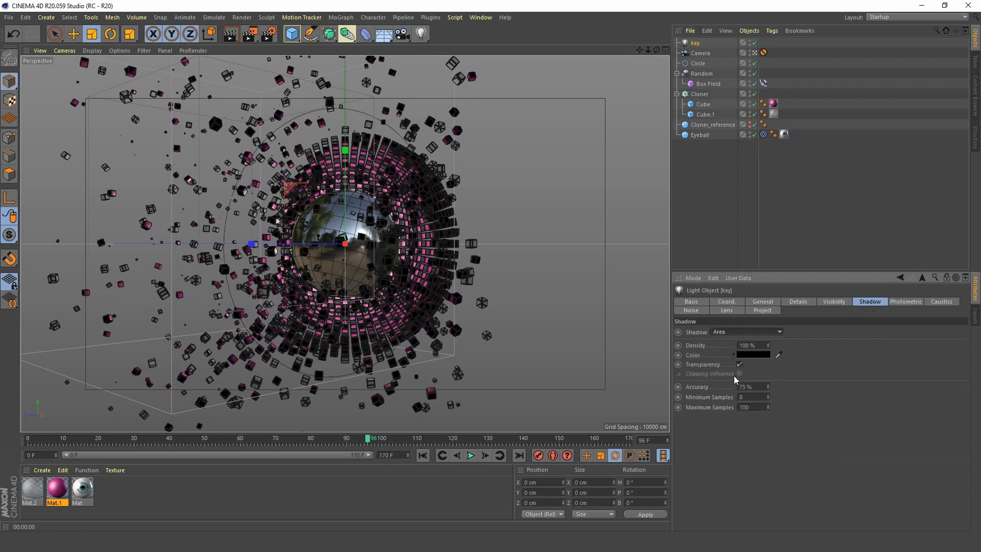
double_click(752, 396)
text(3)
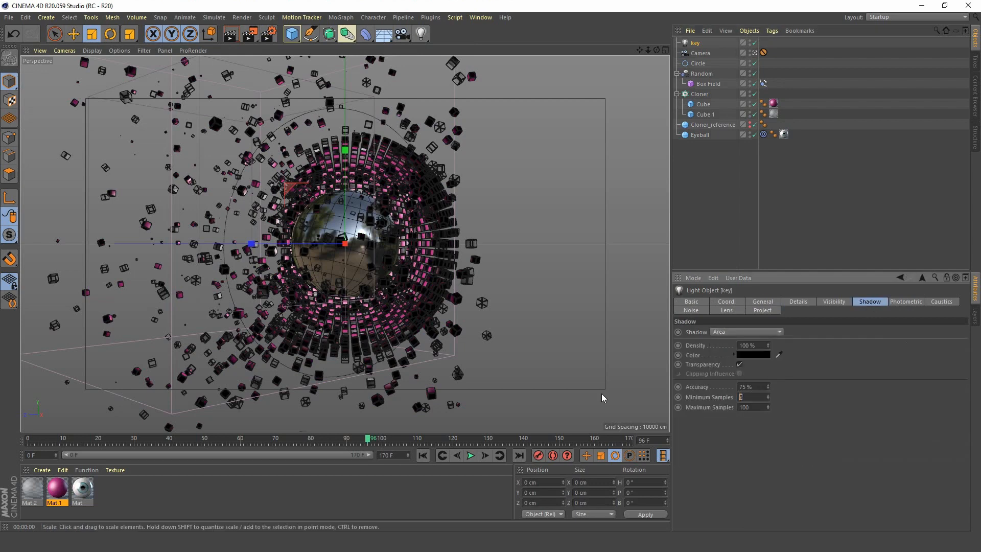
key(Return)
key(Tab)
text(200)
key(Return)
Leave the scene camera and orbit the perspective view around the eyeball.
click(755, 54)
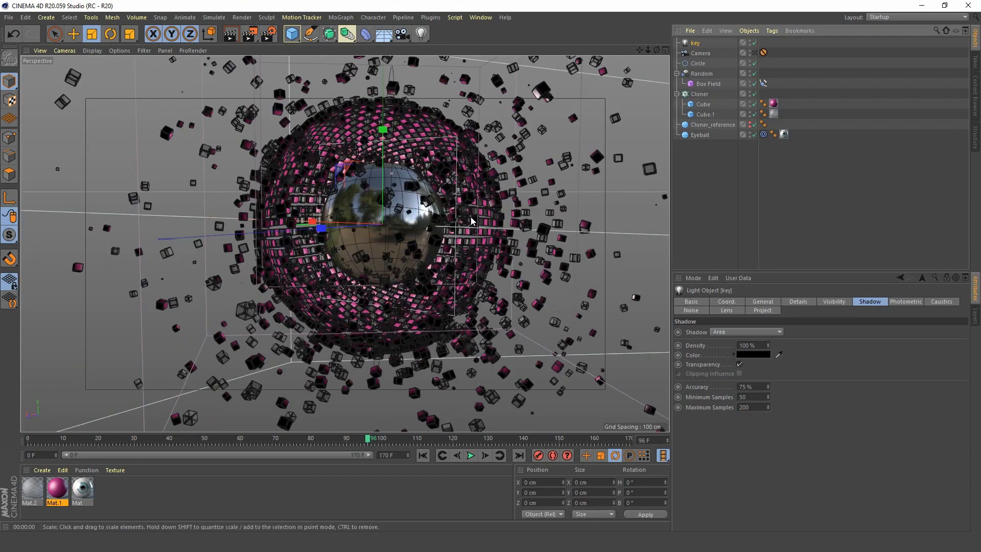
alt+drag(471, 216, 168, 259)
Try moving the key light to about X -217 cm and Z 250 cm, check it in the Top view and undo both moves.
key(e)
drag(413, 184, 428, 240)
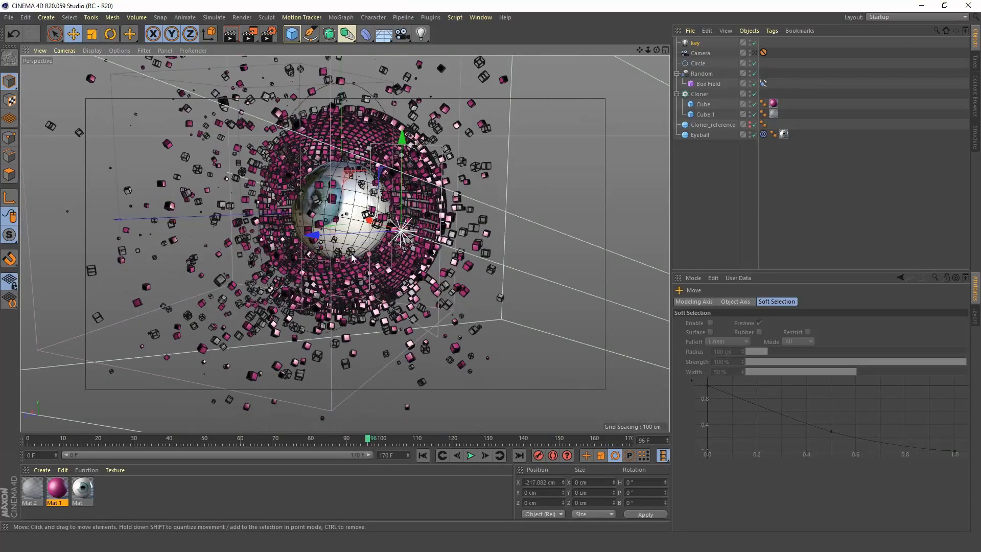
drag(323, 240, 94, 266)
middle_click(387, 203)
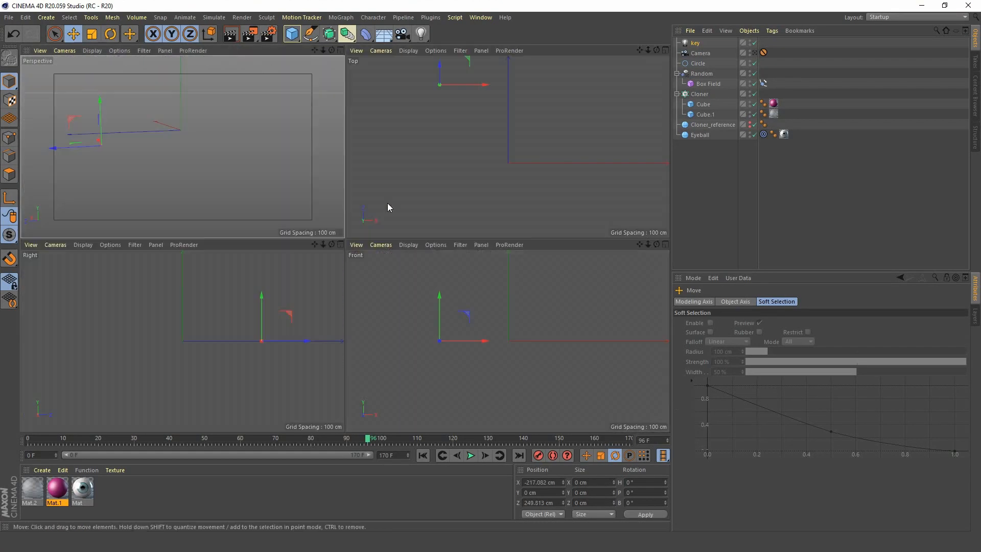
middle_click(484, 134)
scroll(330, 331, down, 5)
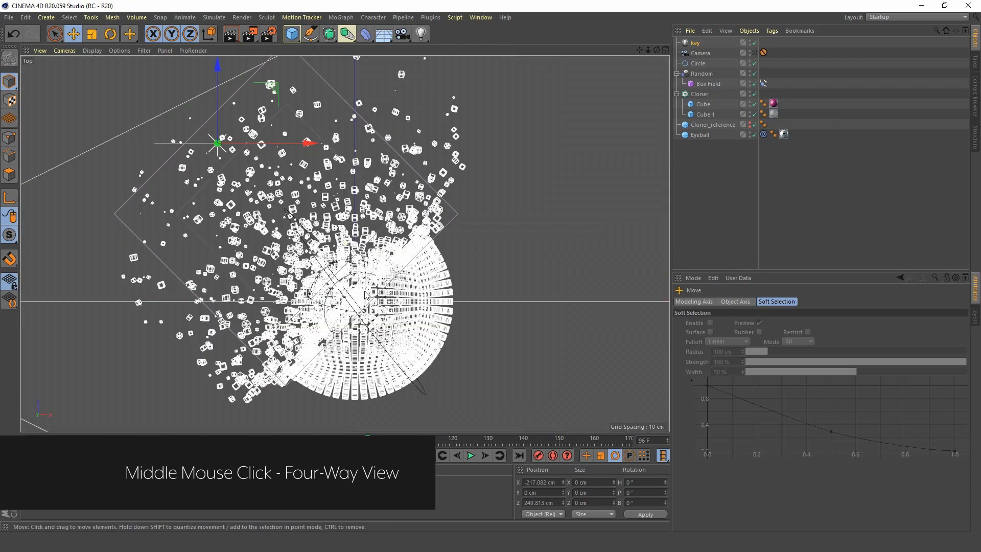
scroll(328, 326, down, 1)
alt+middle_drag(329, 327, 329, 288)
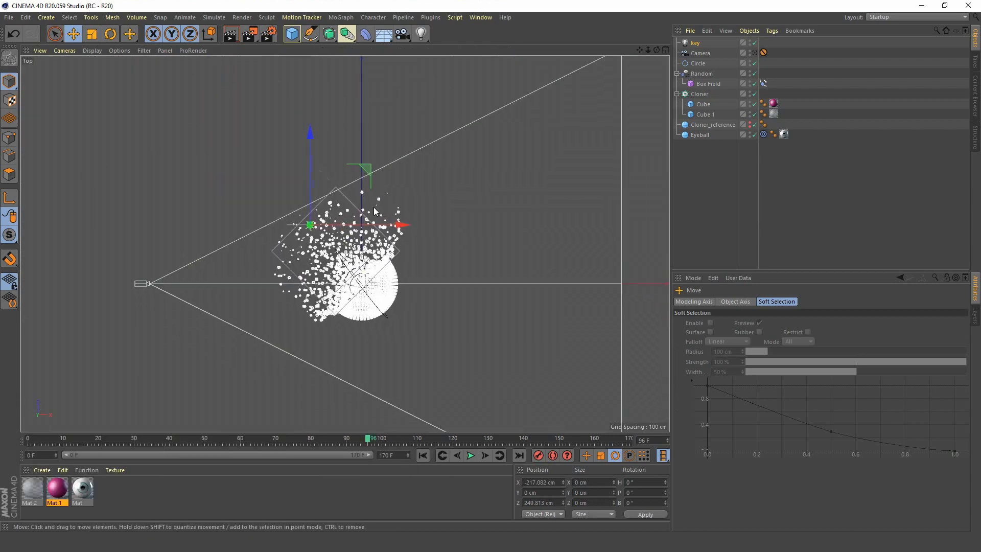
key(ctrl+z)
key(ctrl+z)
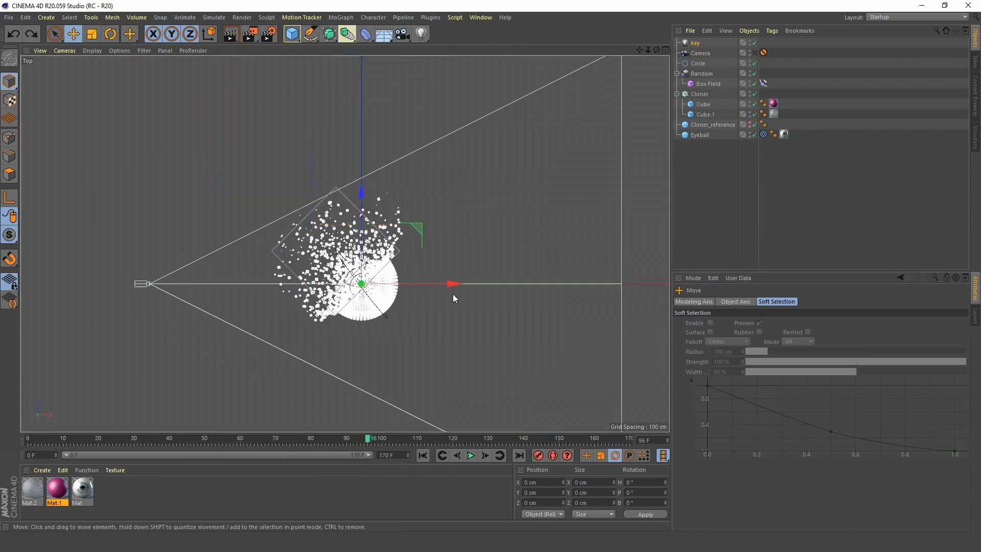
Move the key light to about X -323 cm and Z 318 cm in the Top view, and raise it to about Y 112 cm.
drag(452, 284, 378, 293)
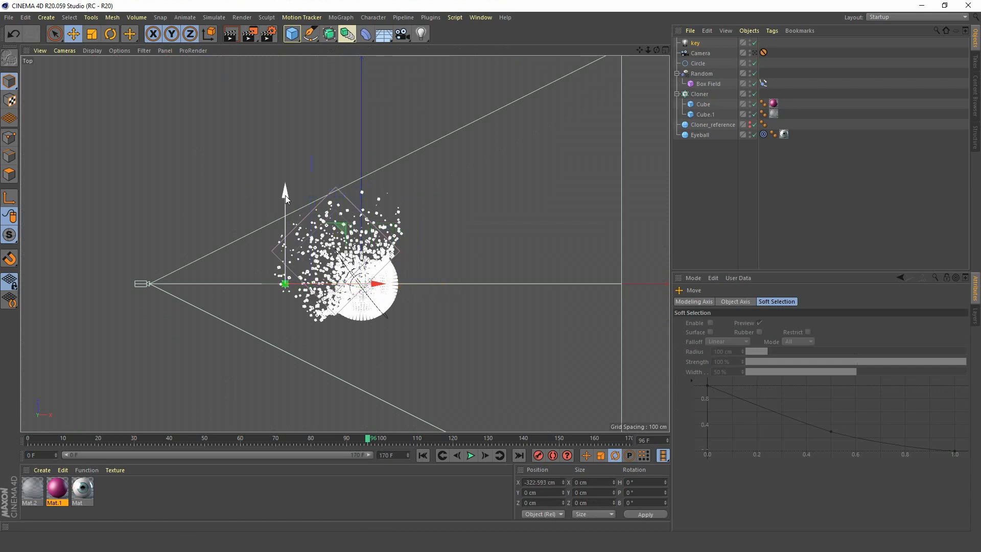
drag(286, 195, 281, 119)
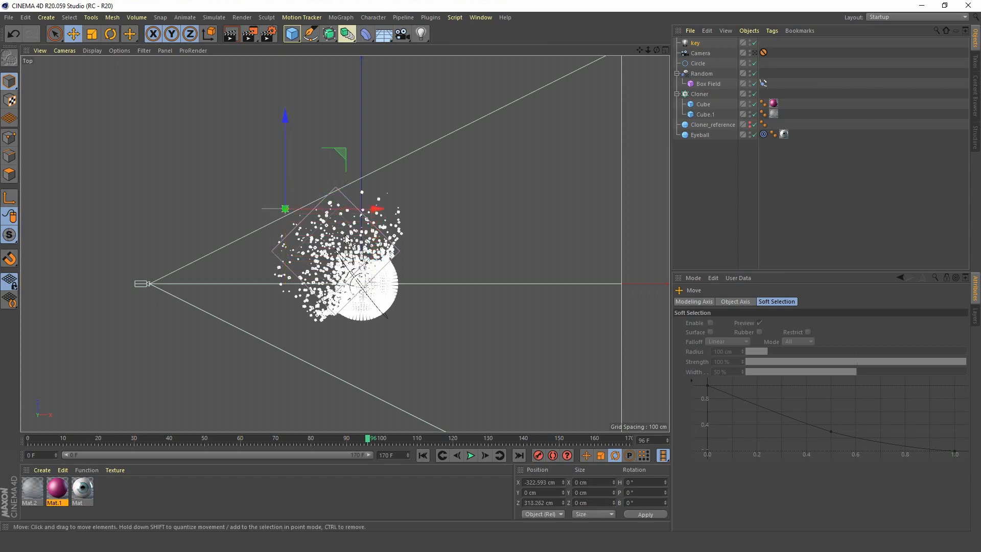
middle_click(339, 233)
middle_click(200, 166)
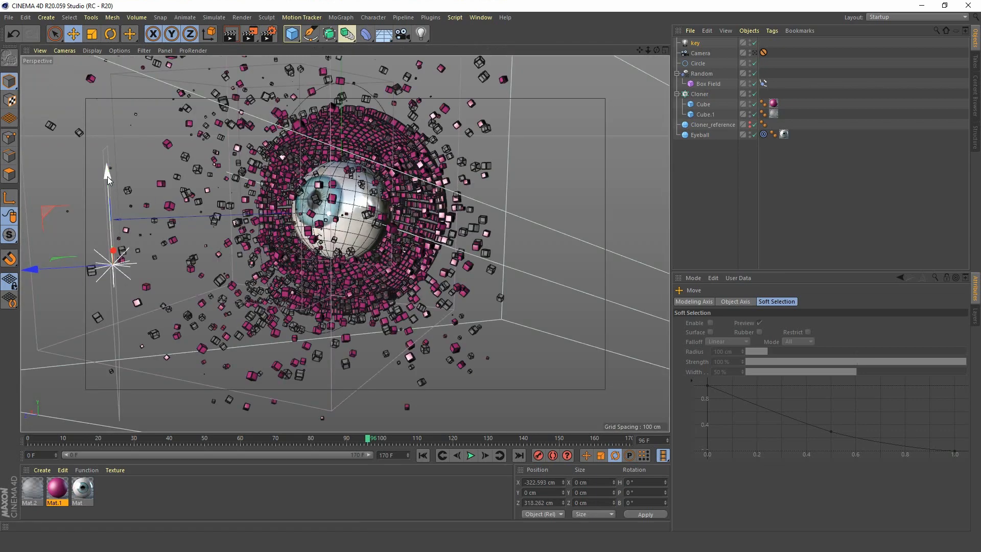
drag(107, 177, 98, 54)
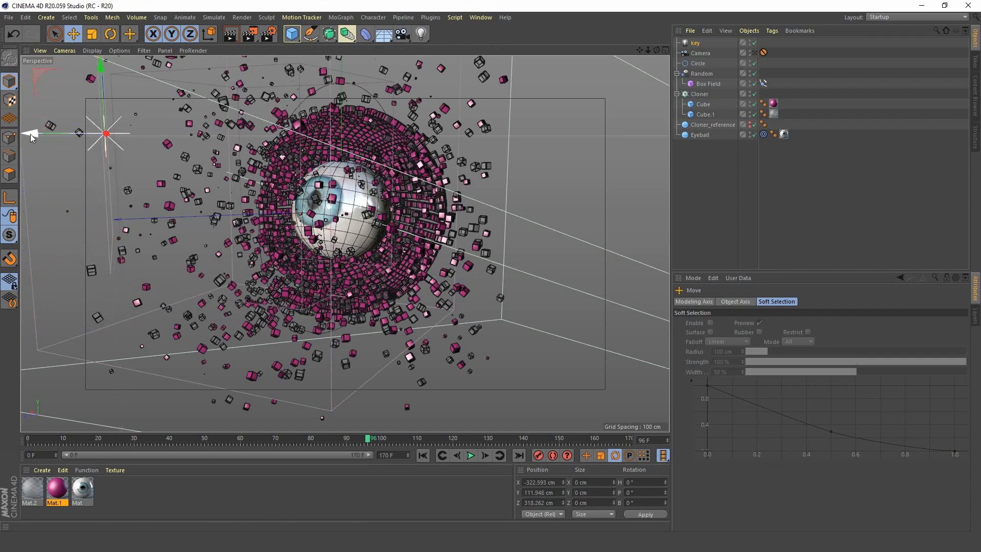
Shift the key light further out to about X -477 cm and Z 331 cm, and render a preview.
mouse_move(29, 134)
mouse_down()
mouse_move(115, 140)
mouse_move(31, 138)
mouse_up()
drag(93, 134, 86, 132)
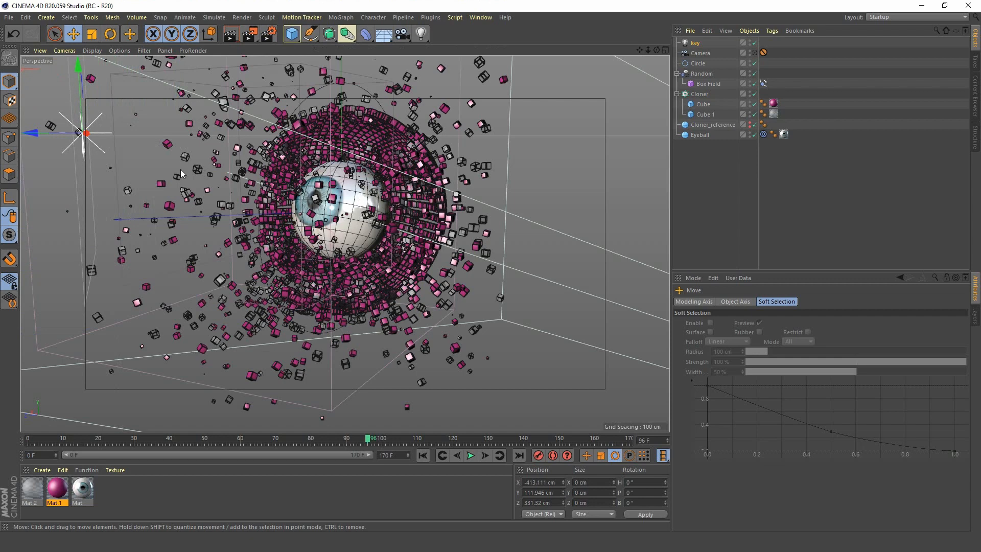
drag(84, 132, 82, 134)
click(229, 35)
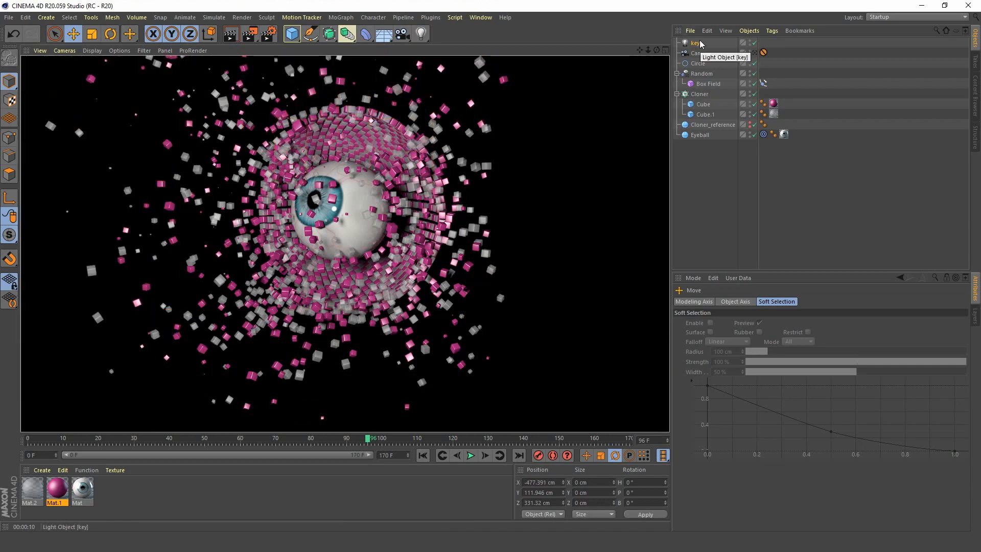
Duplicate the key light in the Top view and place the copy at about X -233 cm and Z -530 cm.
click(707, 159)
middle_click(532, 164)
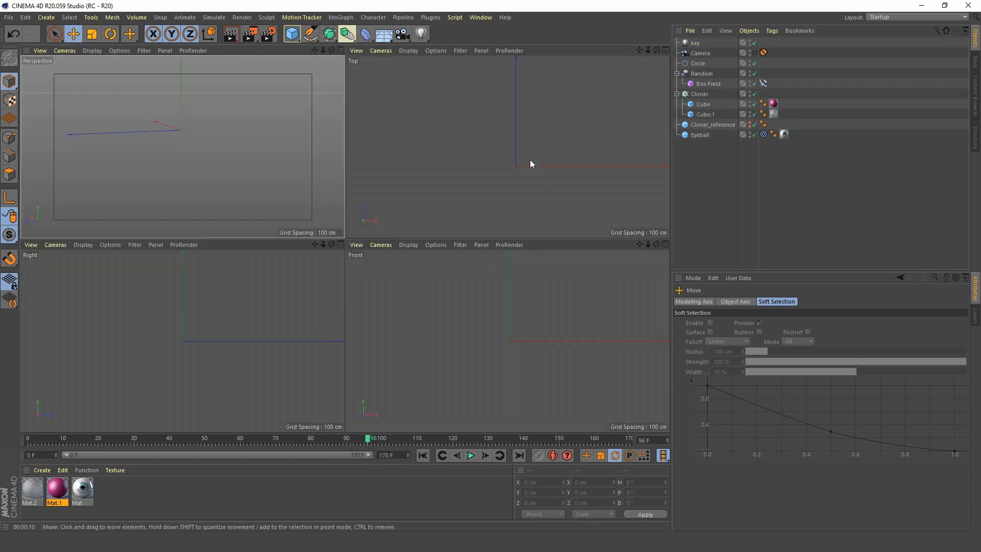
middle_click(485, 213)
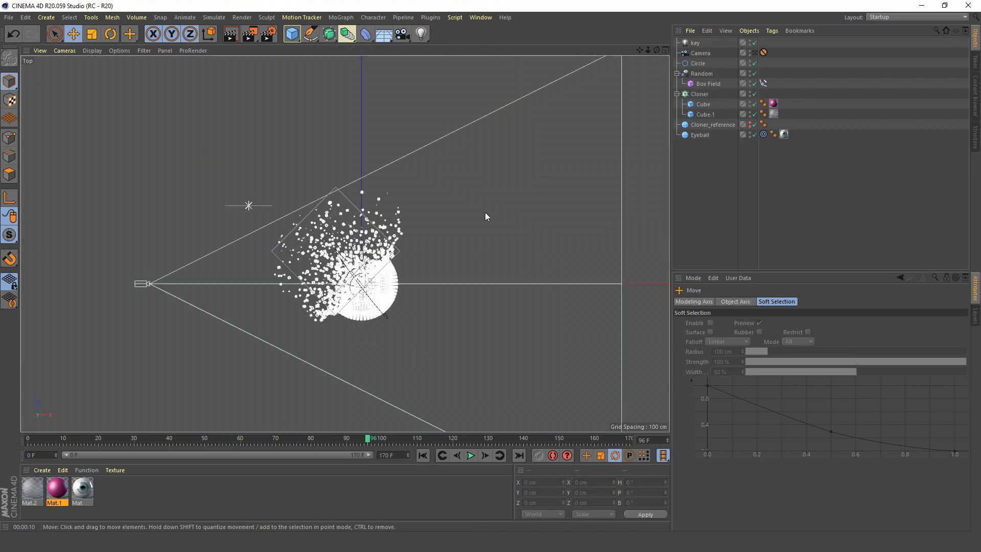
click(696, 44)
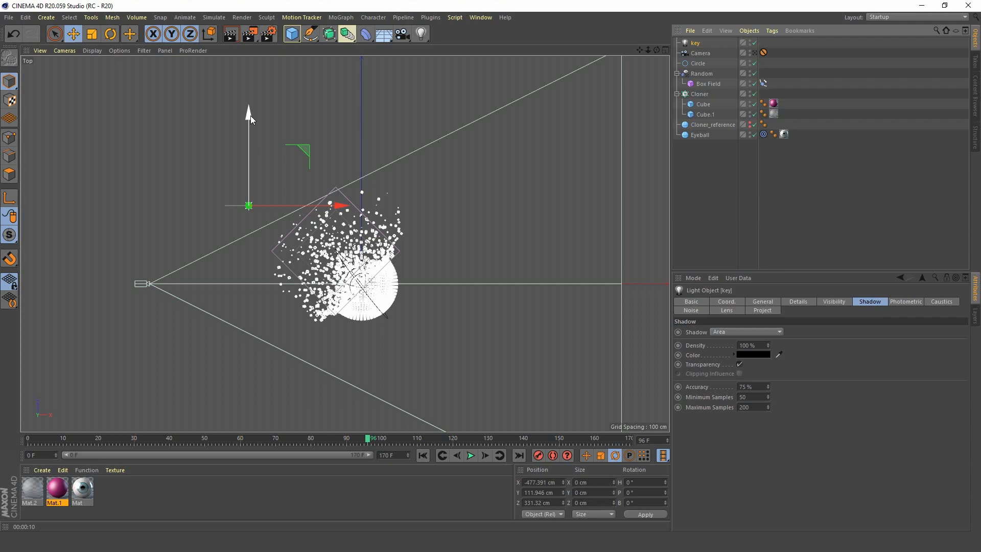
ctrl+drag(250, 115, 245, 326)
drag(338, 408, 401, 409)
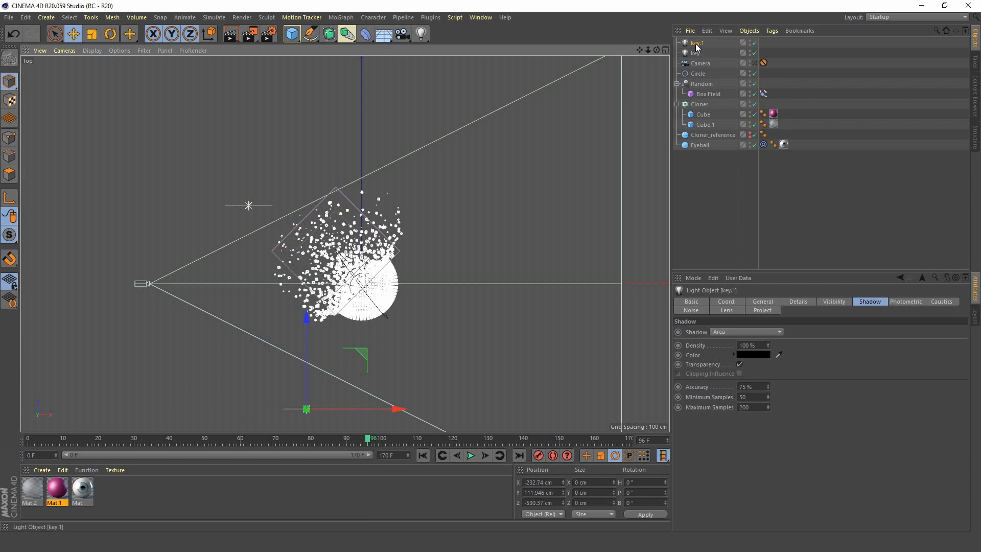
Turn off the duplicated light's shadow by choosing None and set its intensity to 60%.
click(736, 330)
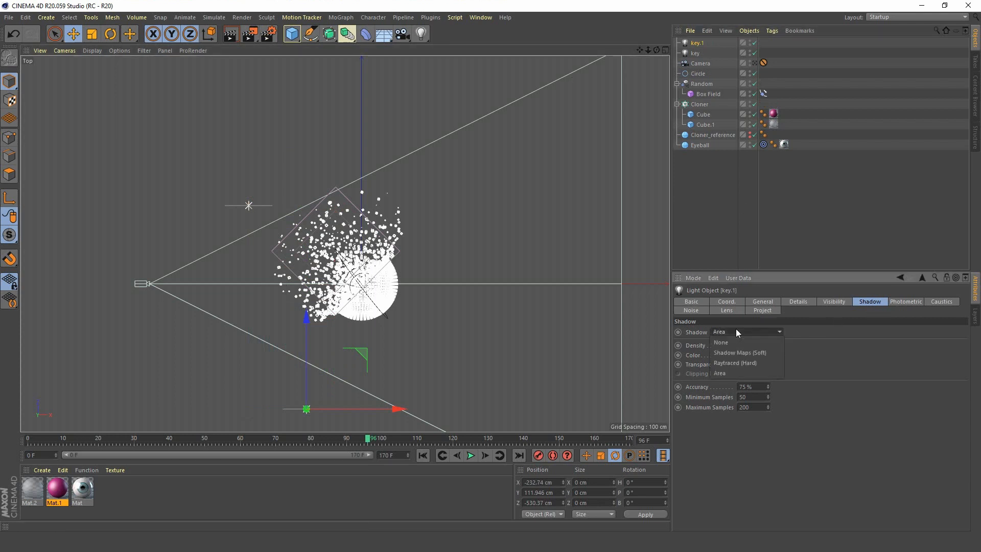
click(735, 343)
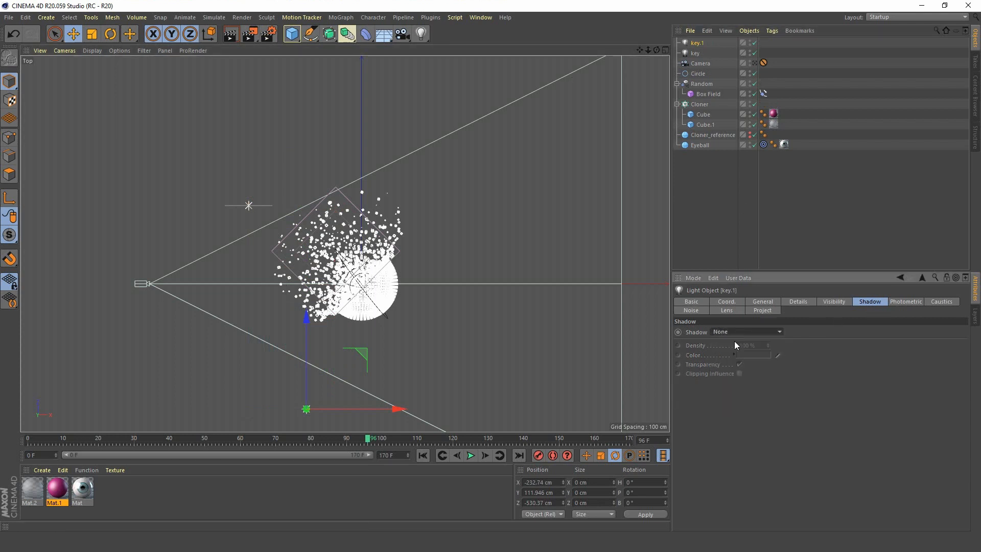
click(772, 302)
drag(764, 409, 670, 400)
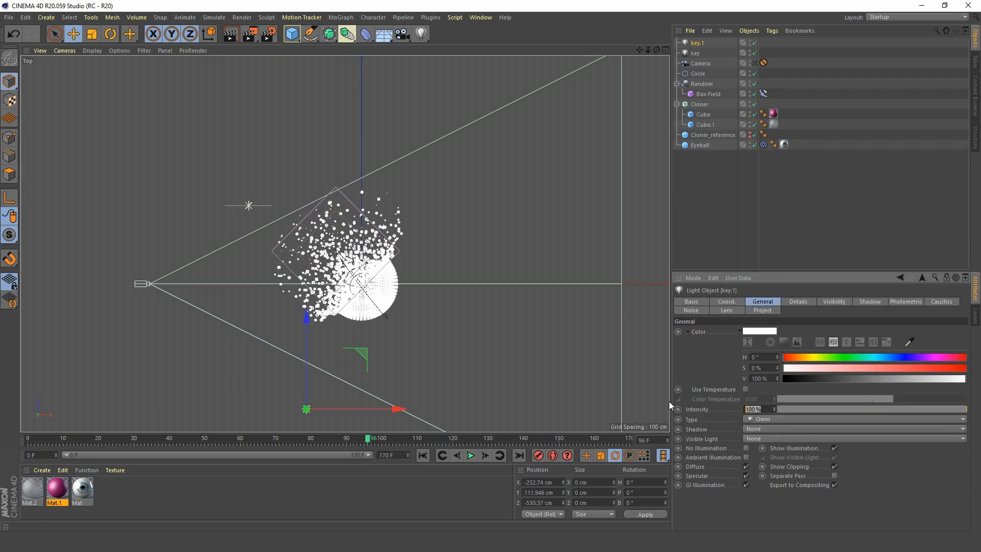
text(60)
key(Return)
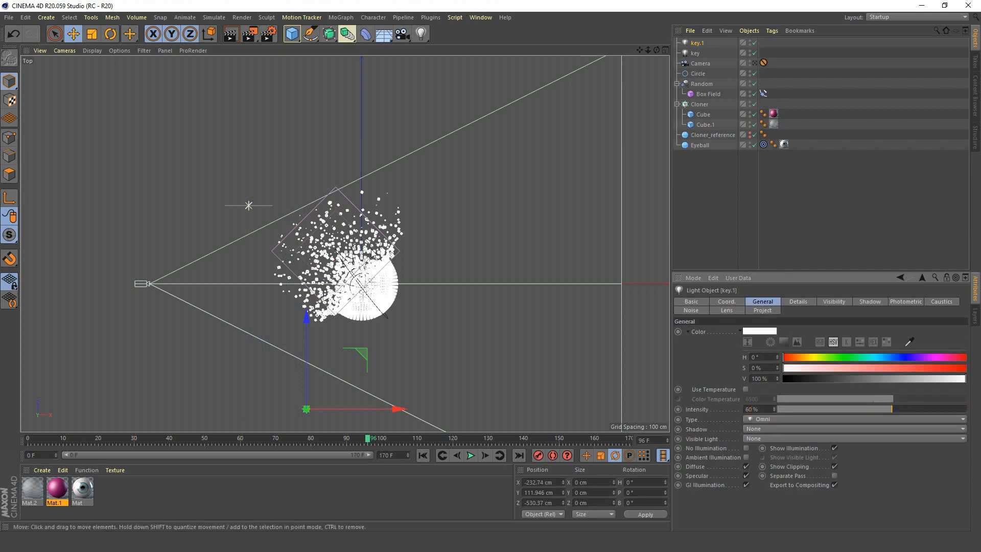
Move the duplicated light to about X -367 cm in the Top view and render a preview in the Perspective view.
drag(398, 409, 337, 421)
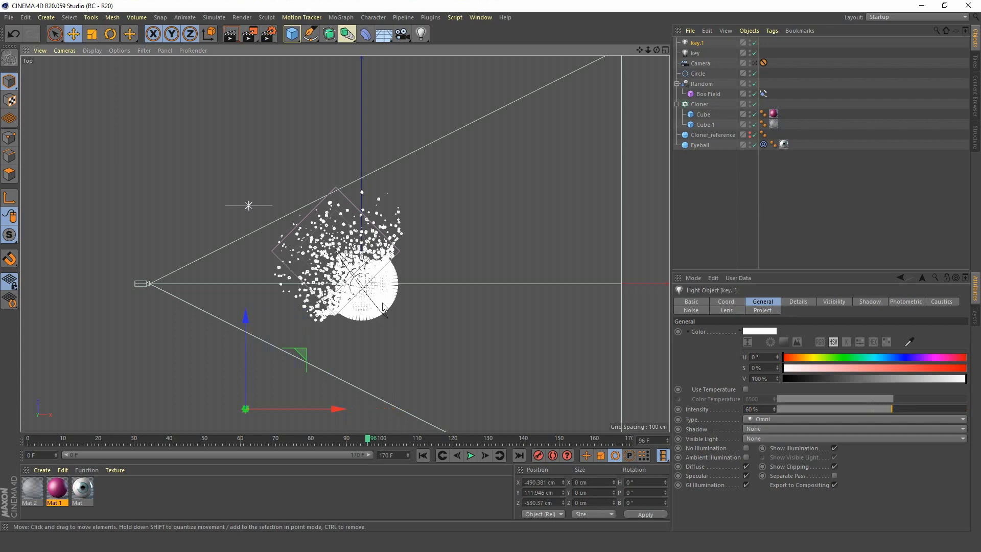
drag(335, 407, 366, 411)
middle_click(327, 342)
middle_click(186, 163)
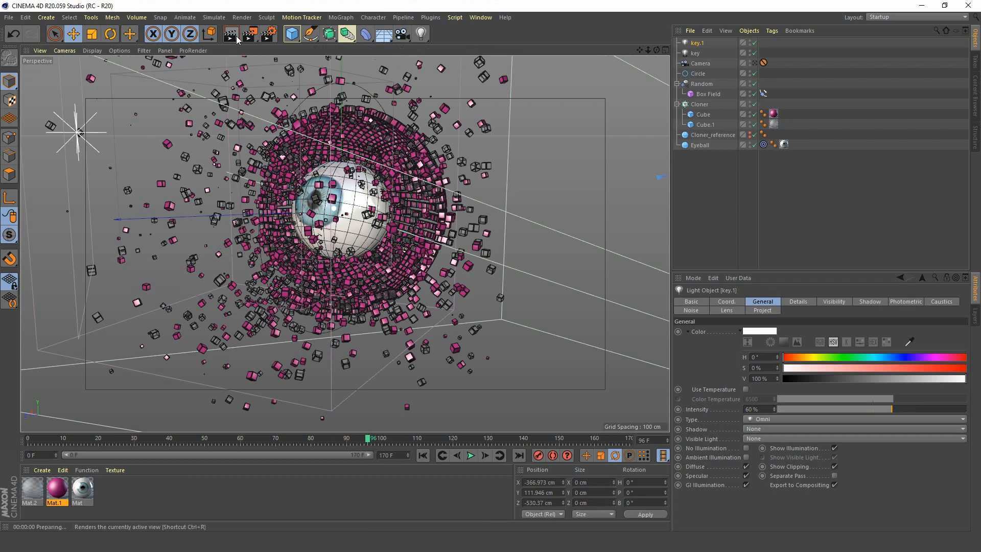
Look through the scene camera and render a preview of the lighting.
click(709, 196)
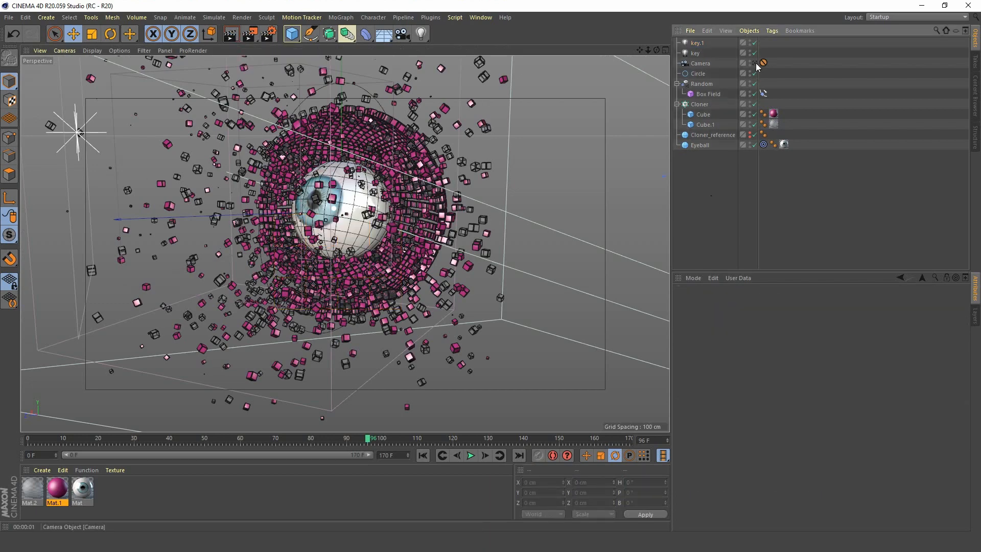
click(755, 63)
key(ctrl+r)
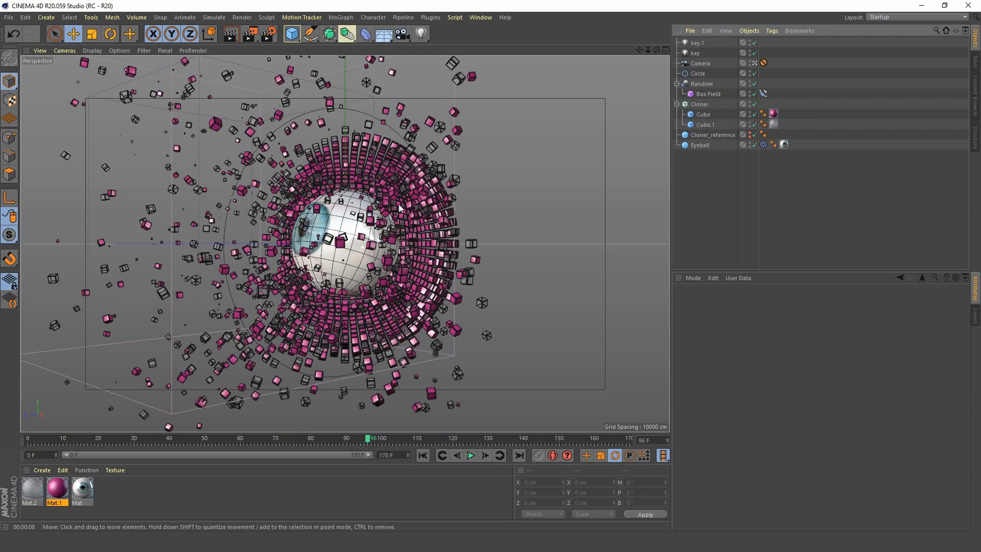
Show the Top view and rename the duplicated key light "fill".
middle_click(534, 204)
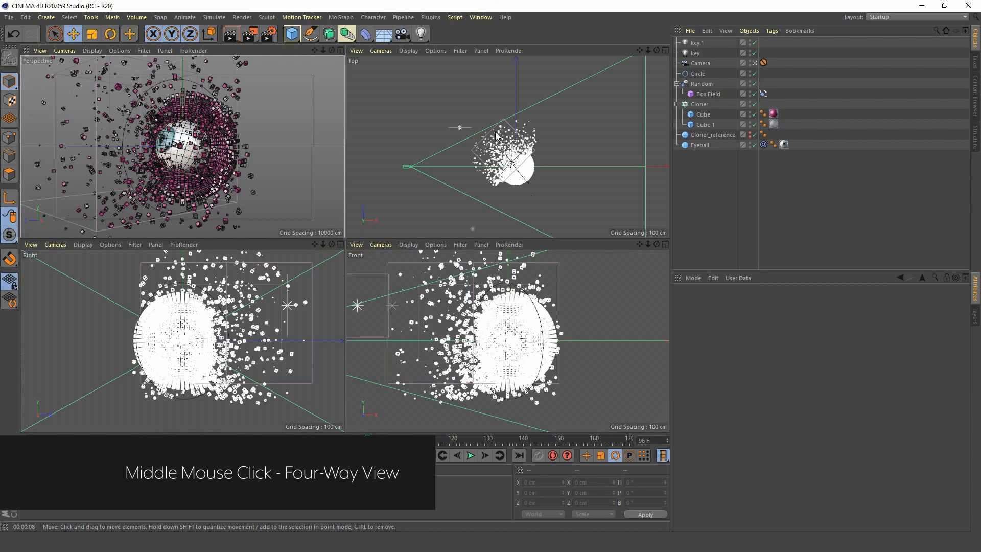
middle_click(470, 184)
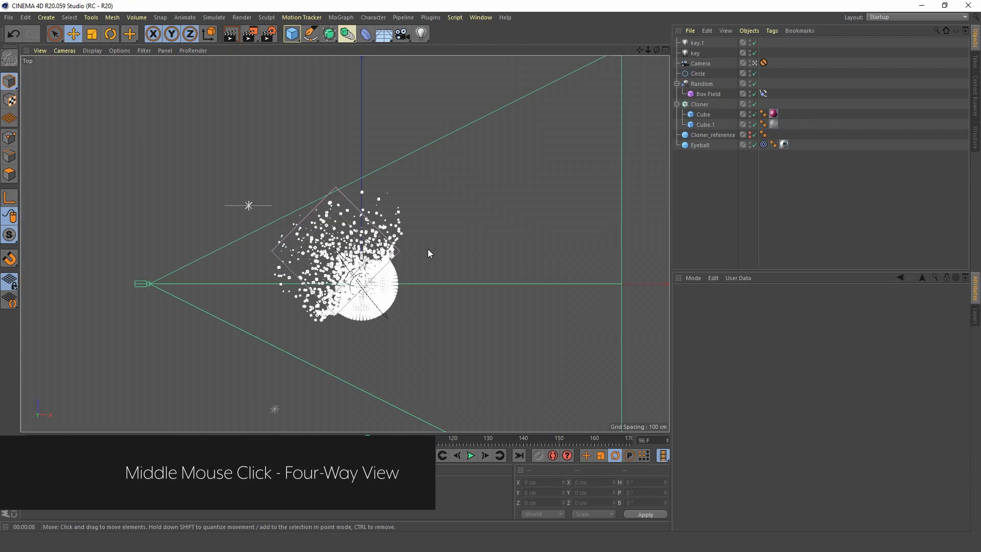
click(698, 44)
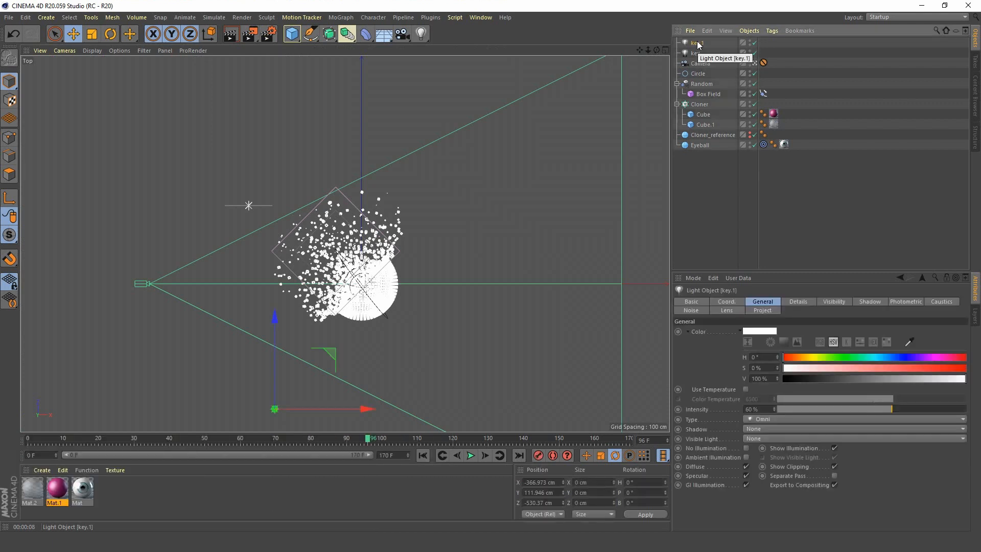
double_click(698, 43)
text(fil)
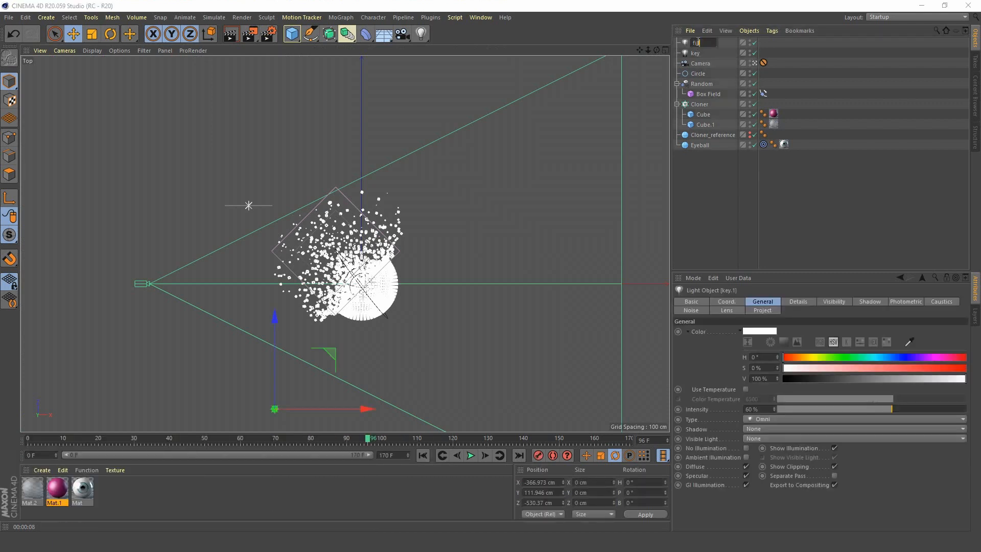
text(l)
key(Return)
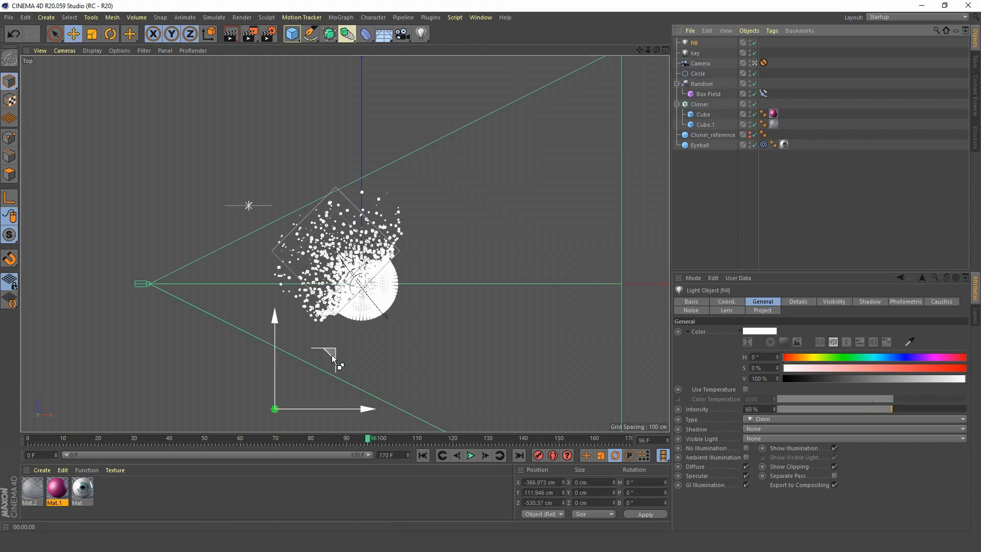
Duplicate the fill light in the Top view and place the copy over the eyeball at about X 75 cm and Z -9 cm.
ctrl+drag(332, 353, 437, 230)
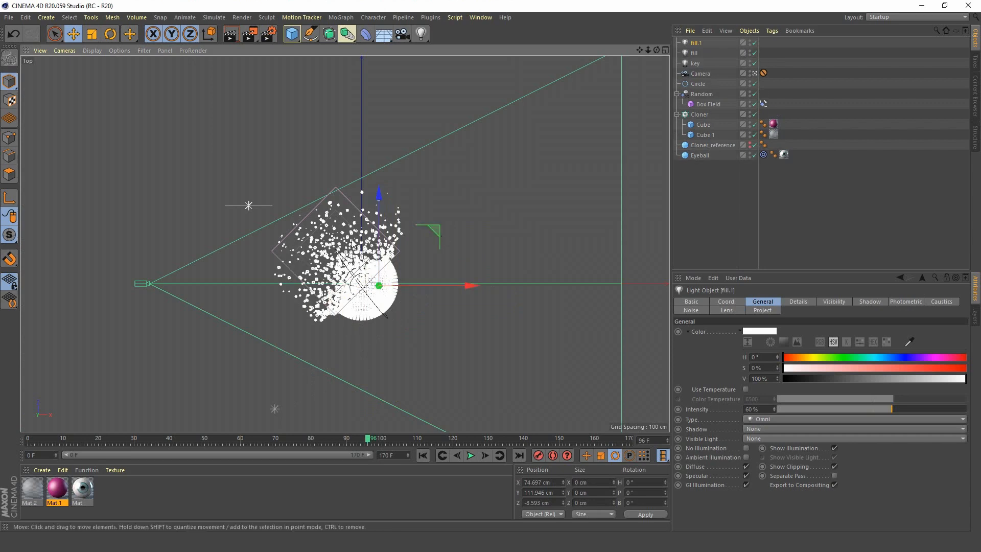
middle_click(445, 245)
middle_click(510, 333)
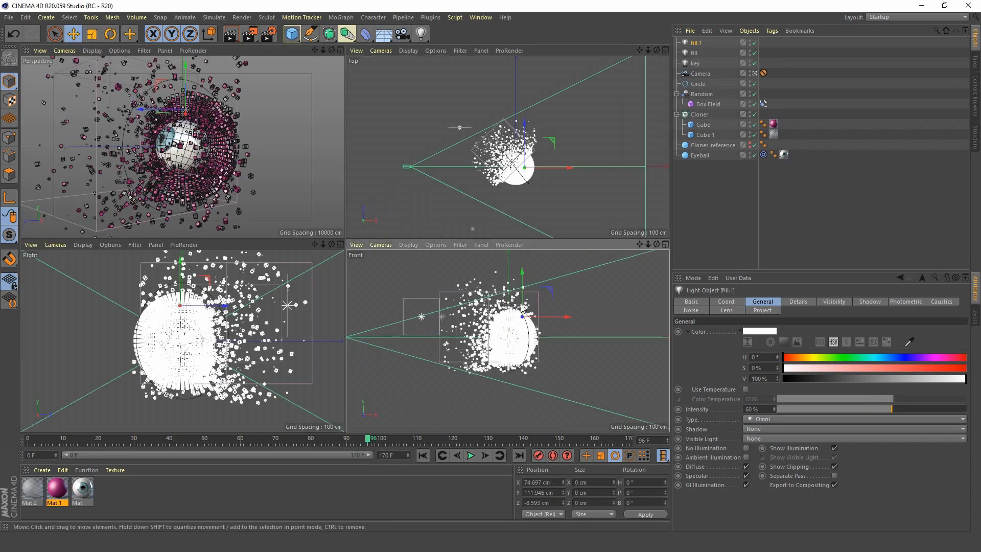
Raise the new light above the eyeball to about Y 386 cm in the Front view and render a preview.
ctrl+drag(525, 287, 523, 244)
middle_click(521, 266)
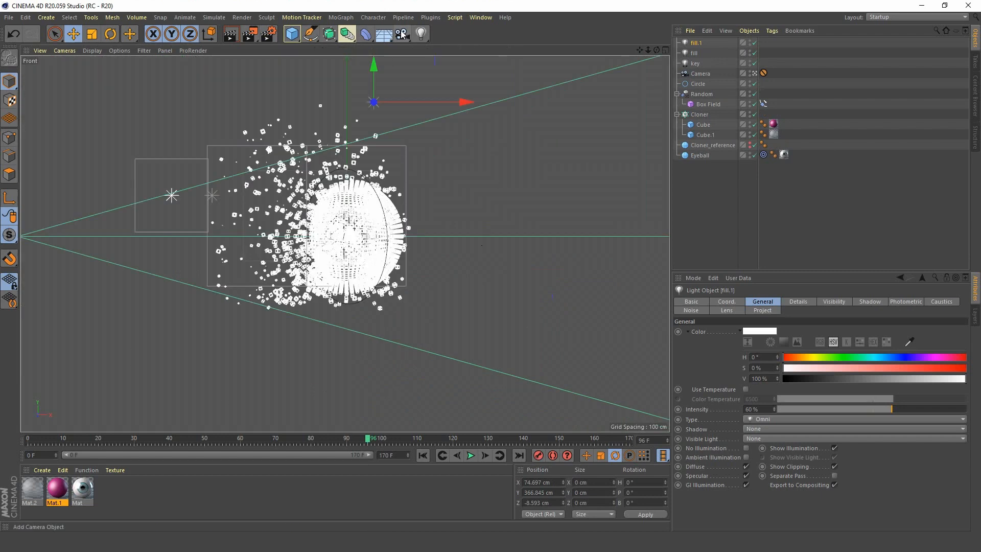
drag(375, 66, 375, 65)
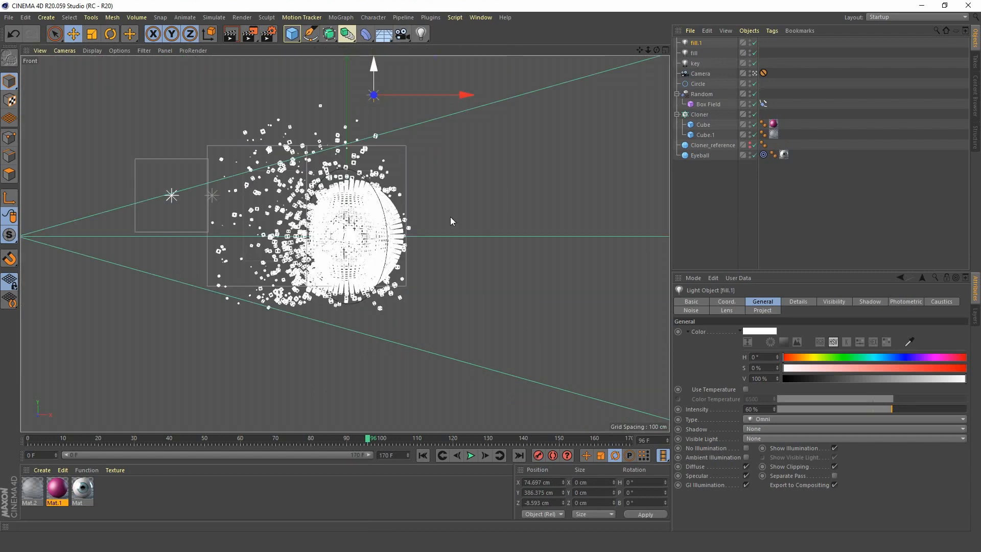
middle_click(481, 201)
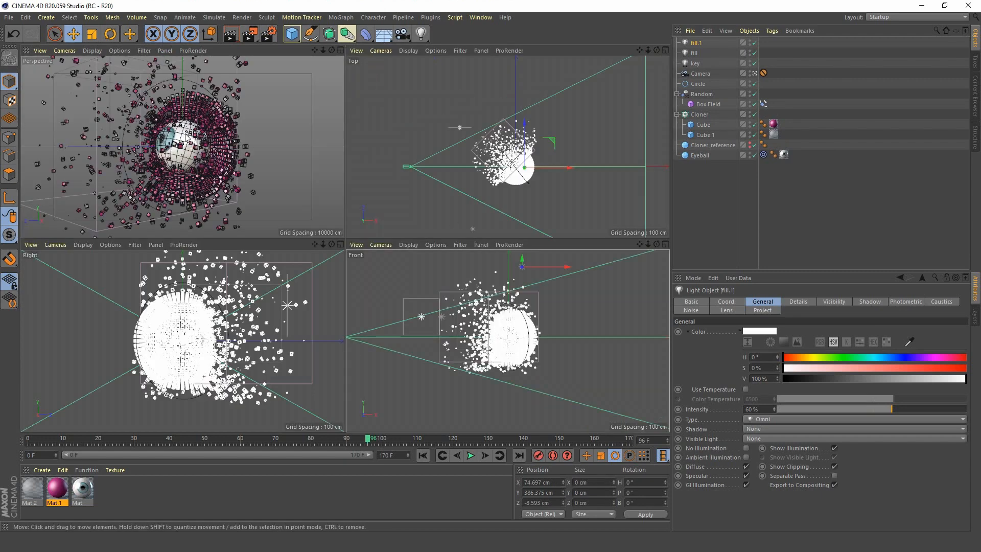
middle_click(277, 211)
key(alt+r)
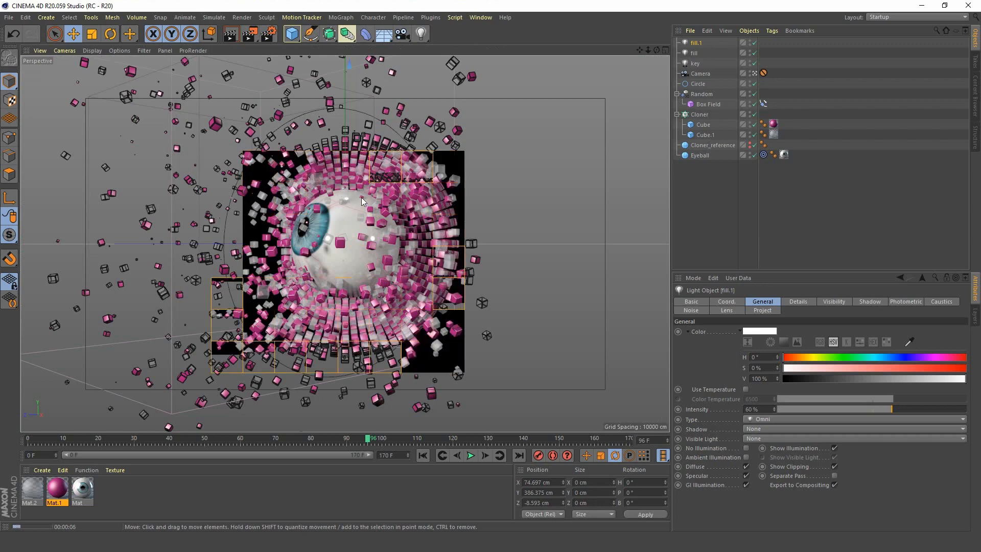
Rename the light above the eyeball "rim" and render the camera view.
double_click(696, 43)
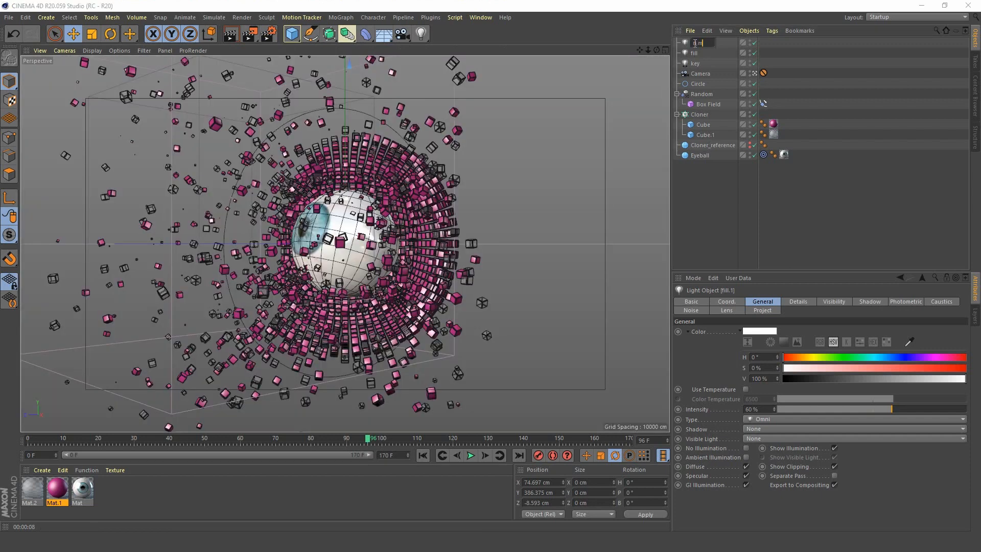
key(Return)
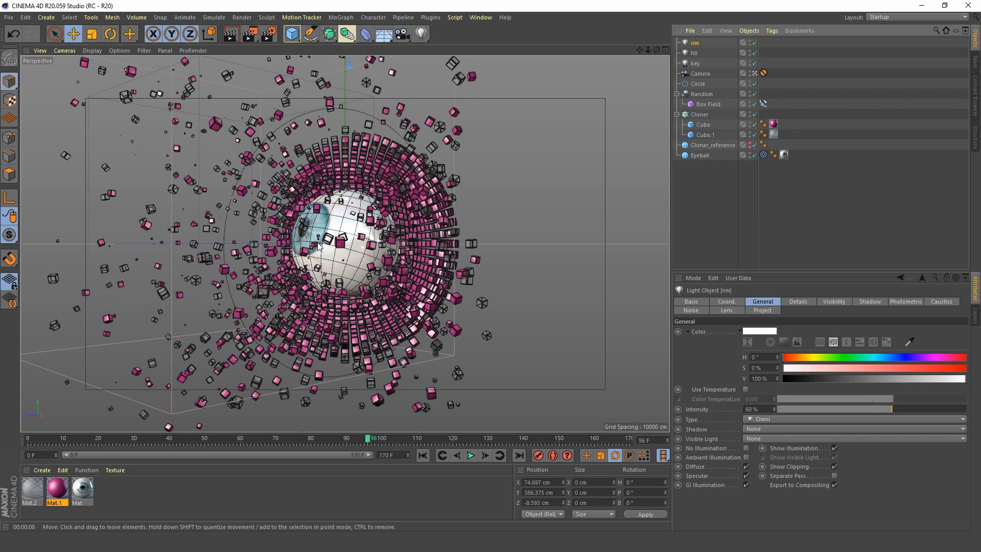
click(230, 35)
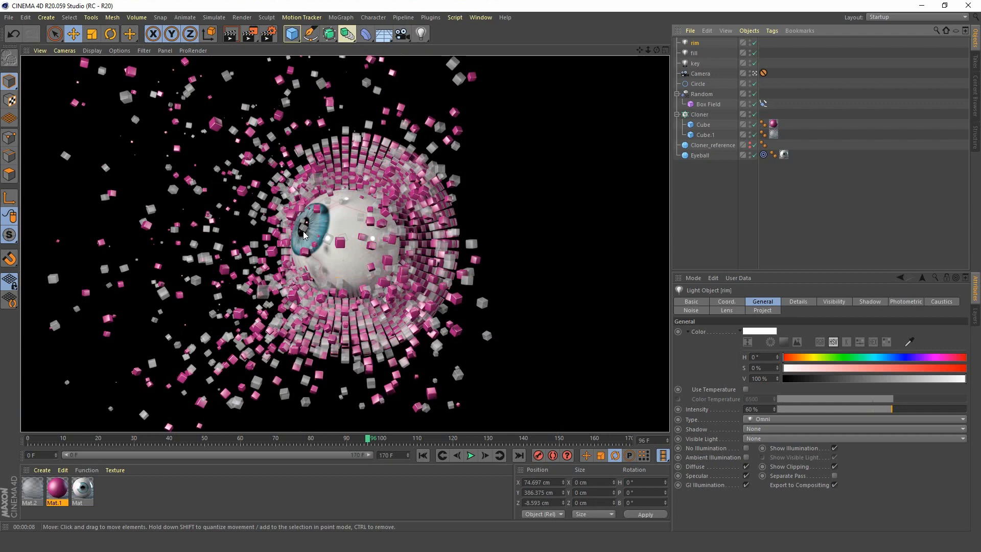
Collapse the Cloner hierarchy and place a duplicate of the Cloner below the Eyeball in the object list.
click(699, 202)
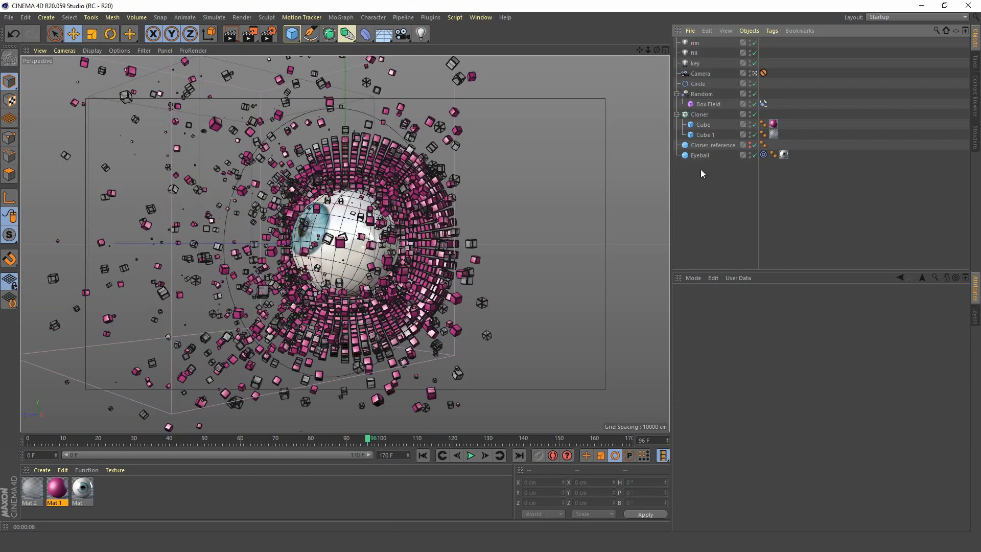
click(677, 114)
click(700, 114)
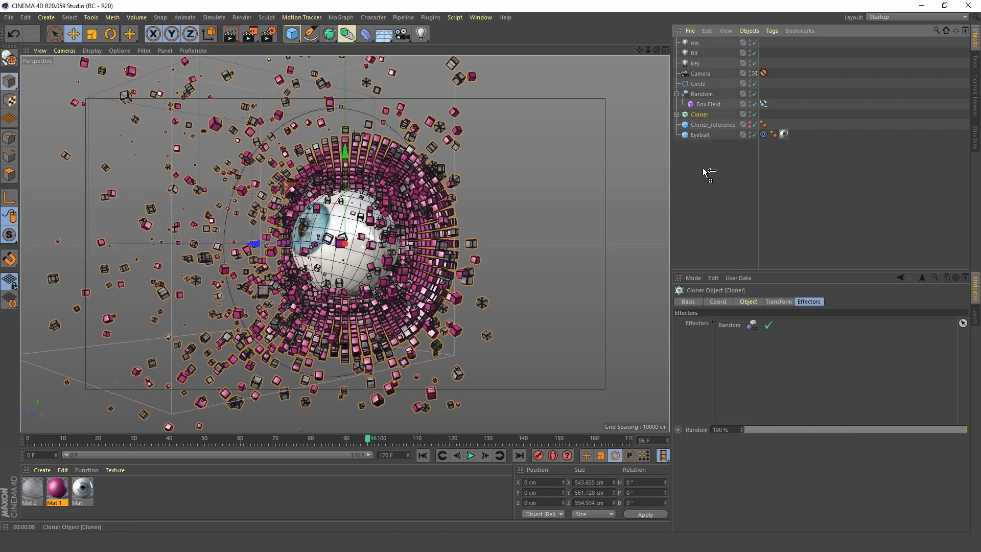
ctrl+drag(705, 172, 704, 172)
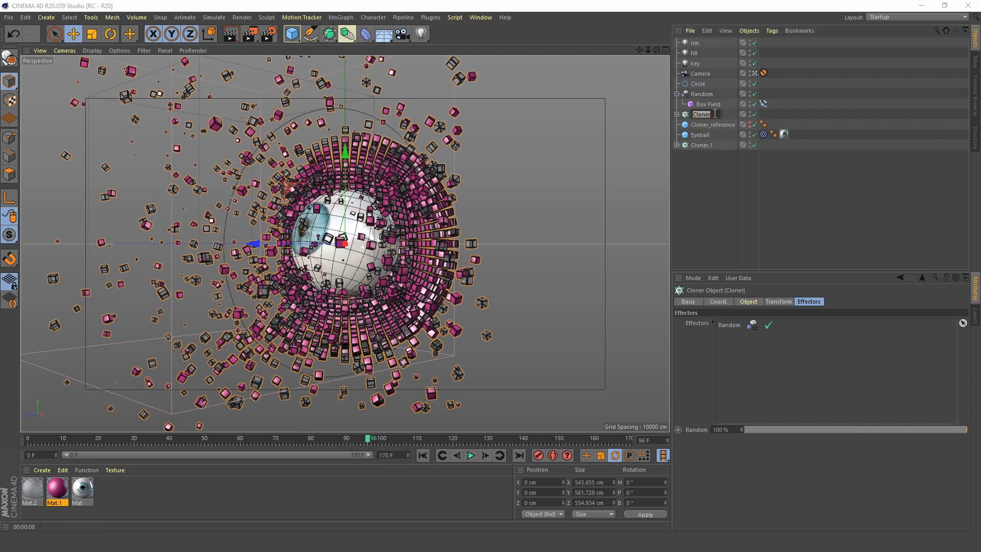
Rename the original Cloner "OriginalCloner" and hide it in both the editor and the renderer.
double_click(706, 114)
text(_OriginalCloner)
key(Return)
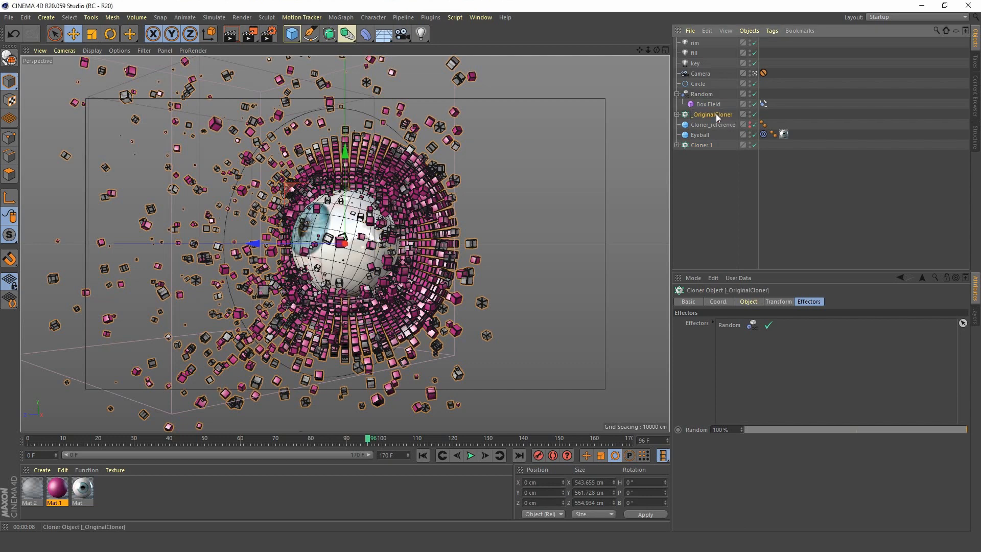
double_click(697, 115)
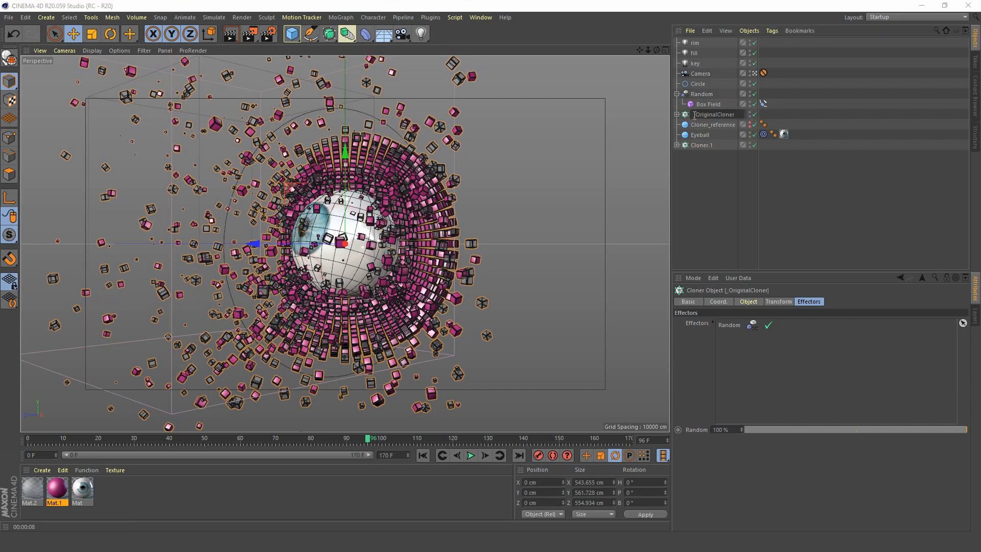
key(Return)
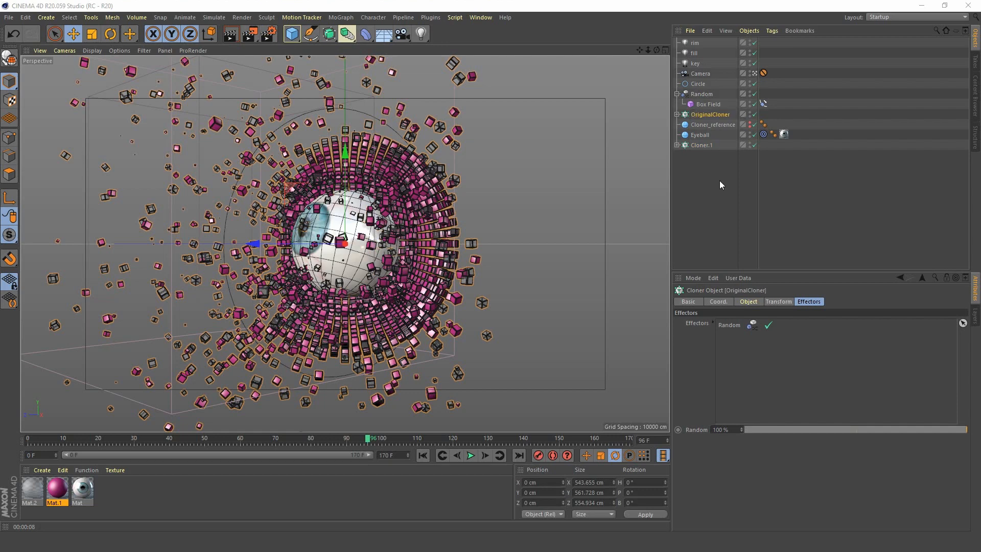
click(750, 114)
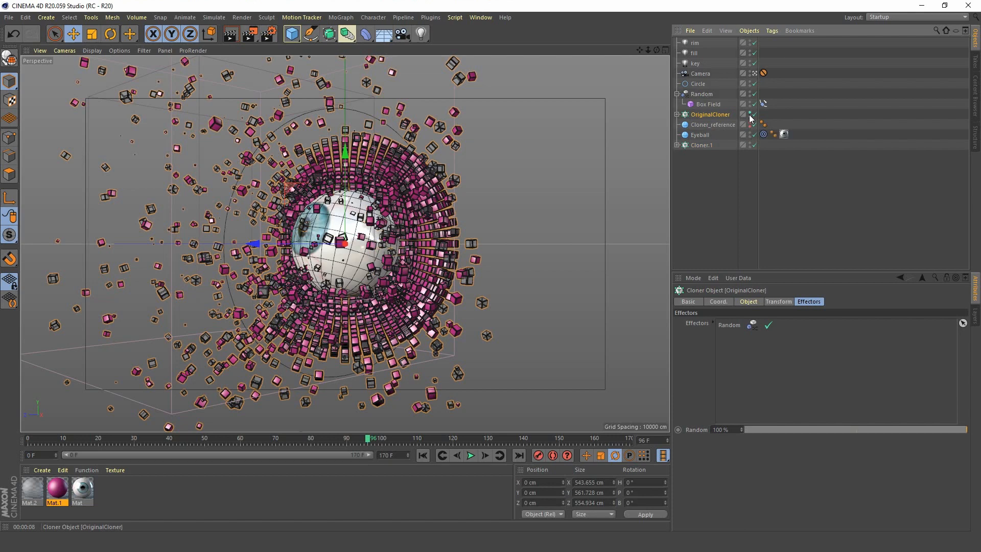
Make the Cloner.1 duplicate and both of its child cubes editable, and inspect the separate cubes in its expanded hierarchy.
click(701, 146)
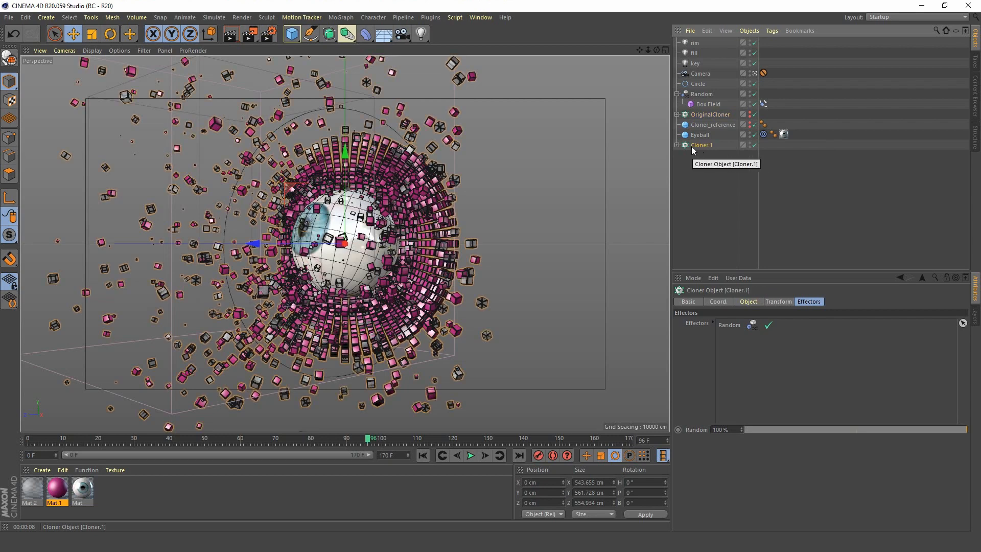
click(677, 145)
ctrl+click(707, 154)
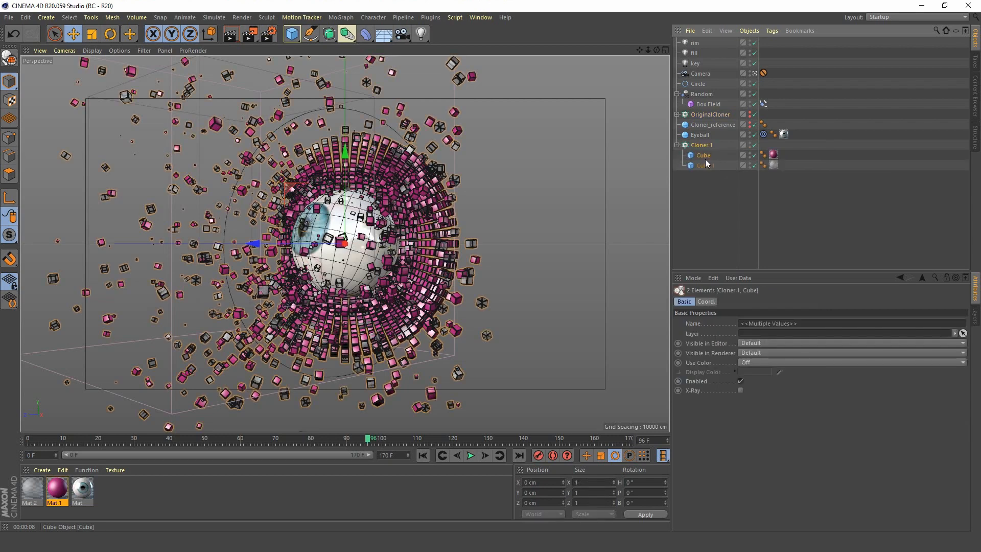
ctrl+click(706, 165)
right_click(705, 155)
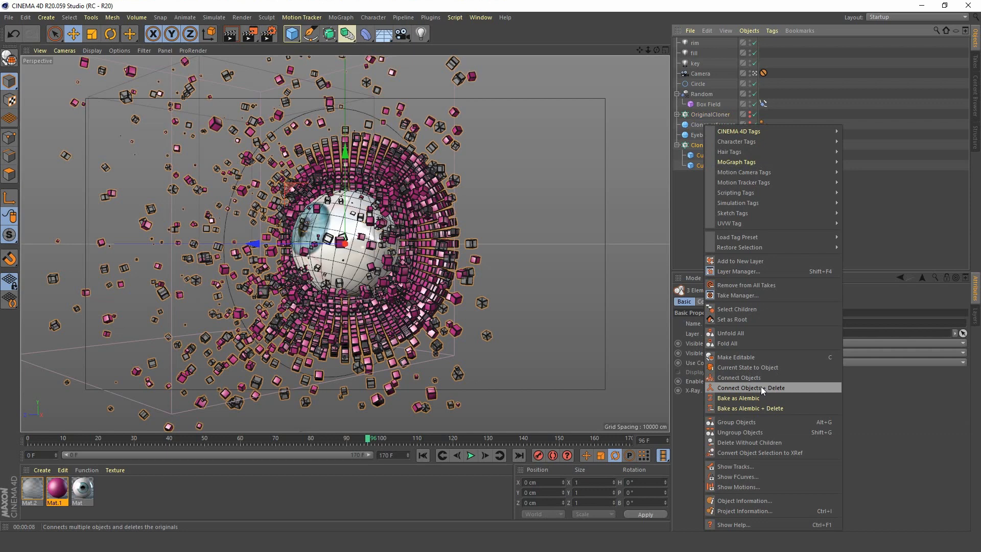
click(754, 357)
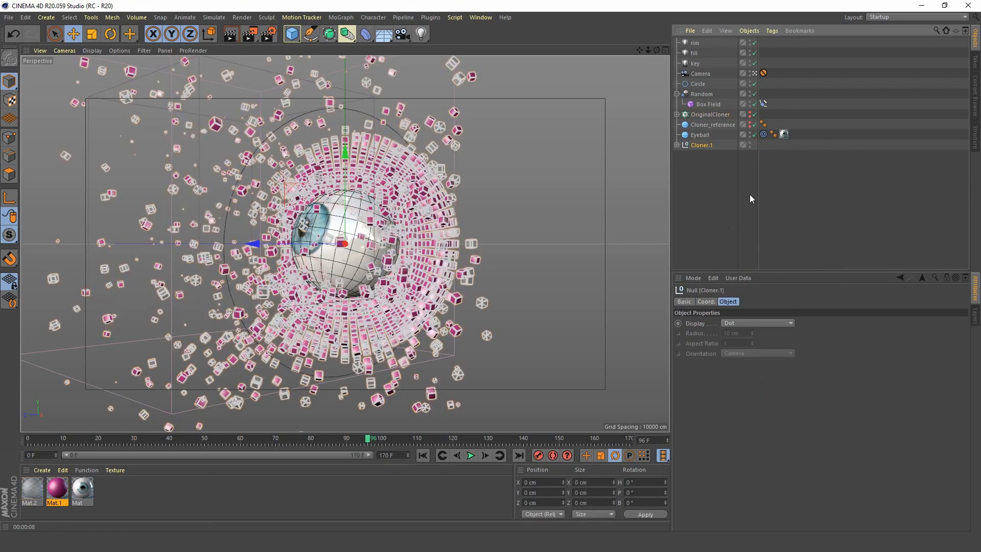
click(678, 145)
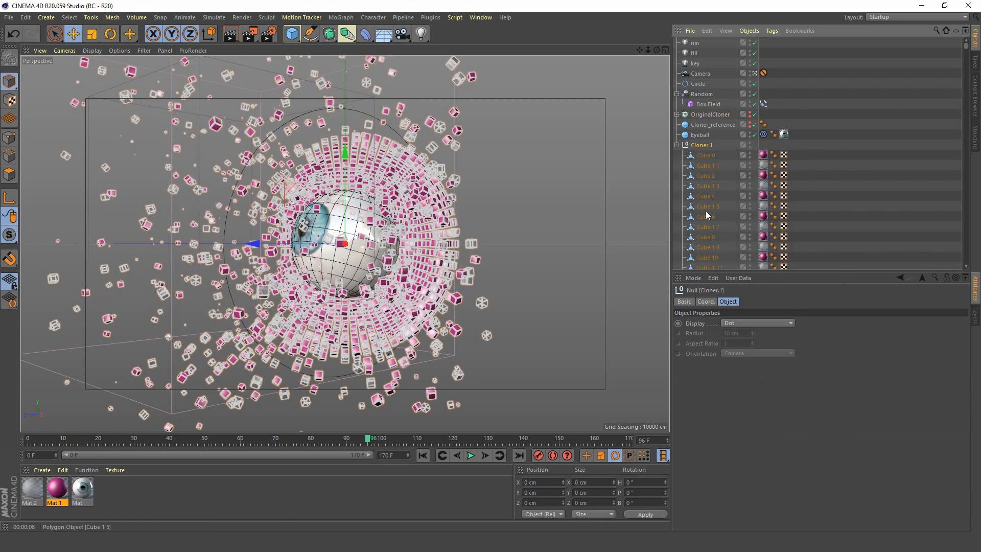
scroll(706, 210, down, 5)
scroll(707, 210, up, 10)
click(677, 146)
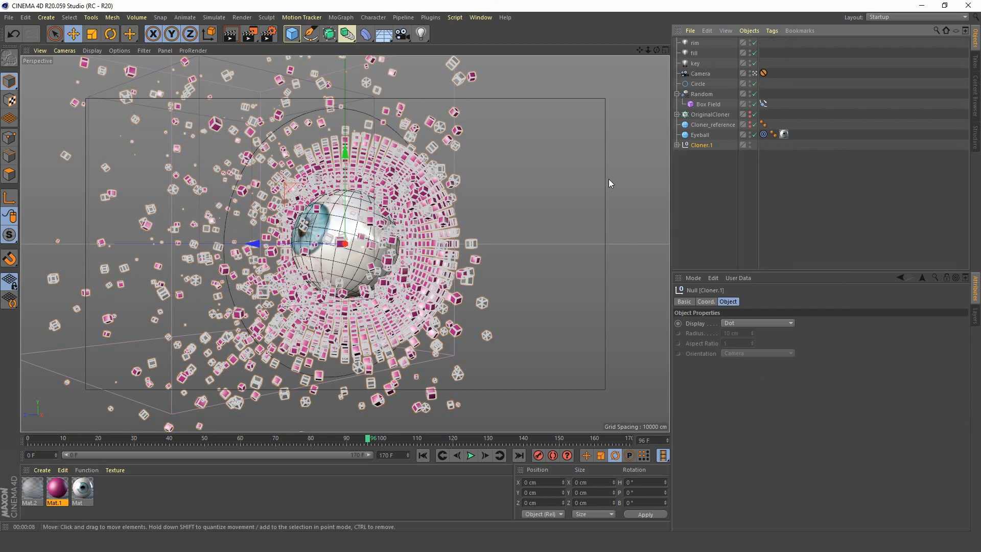
click(712, 217)
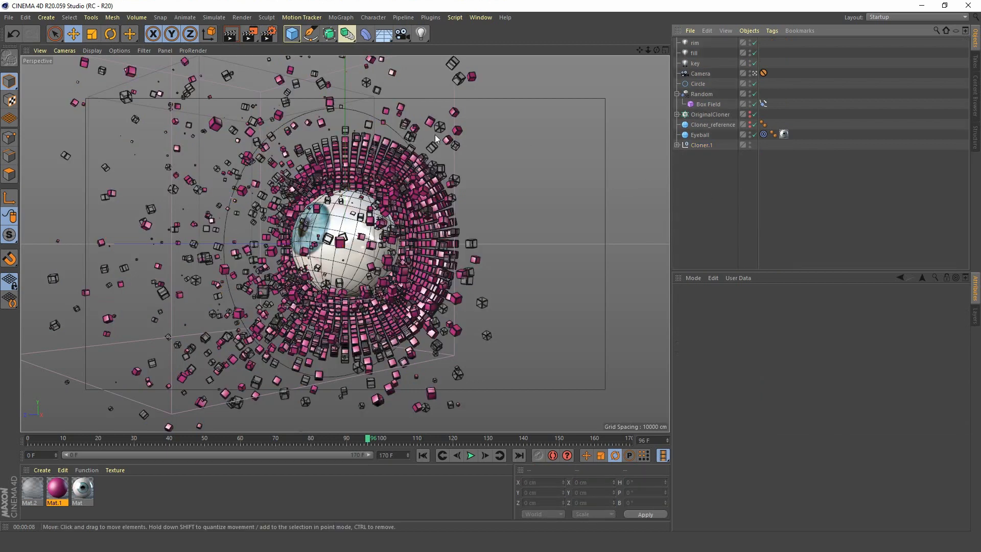
Leave the camera view and examine the cubes in front of the pupil up close with Live Selection.
click(55, 34)
click(755, 73)
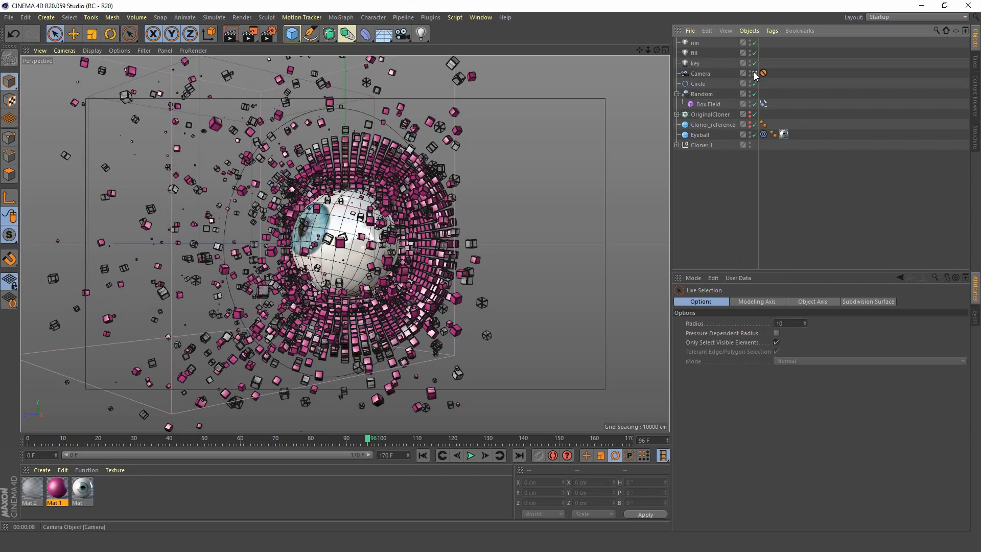
alt+drag(393, 221, 305, 206)
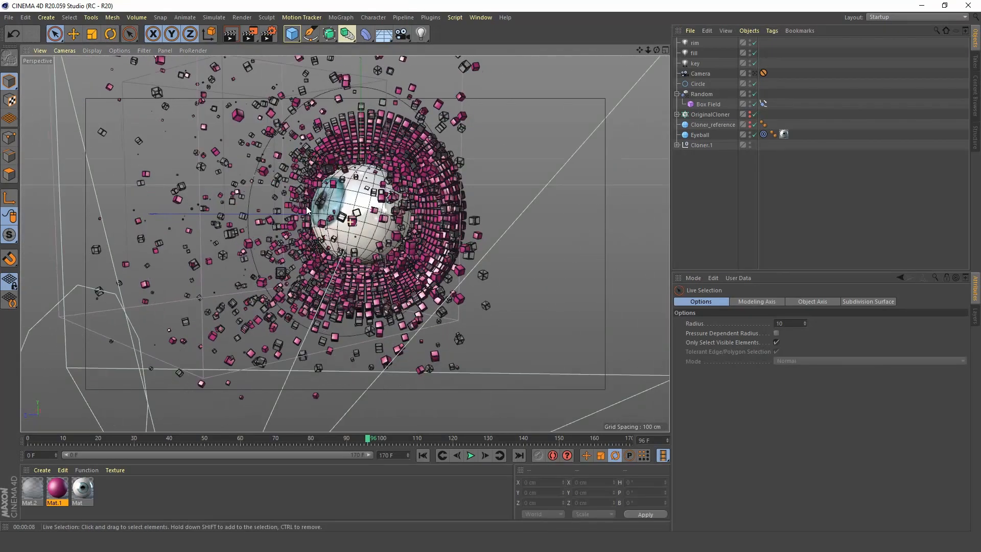
mouse_move(316, 201)
alt+right_down()
mouse_move(374, 132)
mouse_move(376, 196)
alt+right_up()
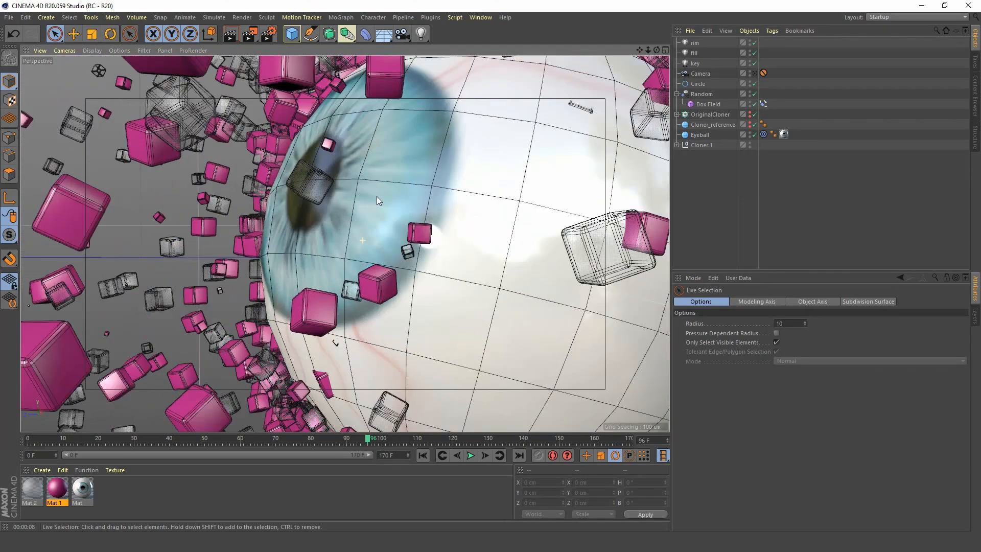
click(302, 181)
alt+drag(301, 180, 286, 174)
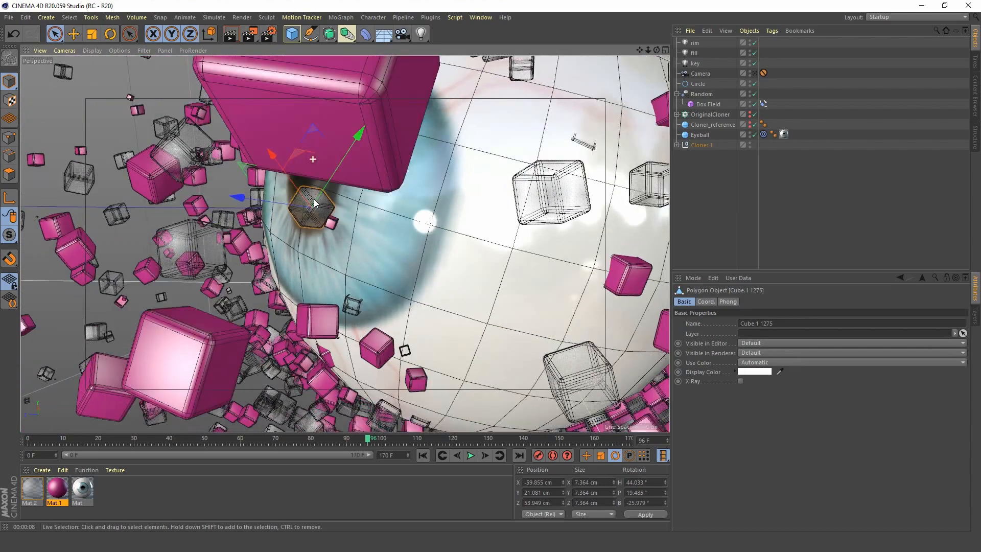
alt+right_drag(286, 174, 299, 168)
alt+drag(299, 169, 293, 170)
alt+right_drag(394, 235, 278, 338)
alt+drag(345, 245, 340, 218)
alt+middle_drag(339, 218, 307, 110)
click(729, 198)
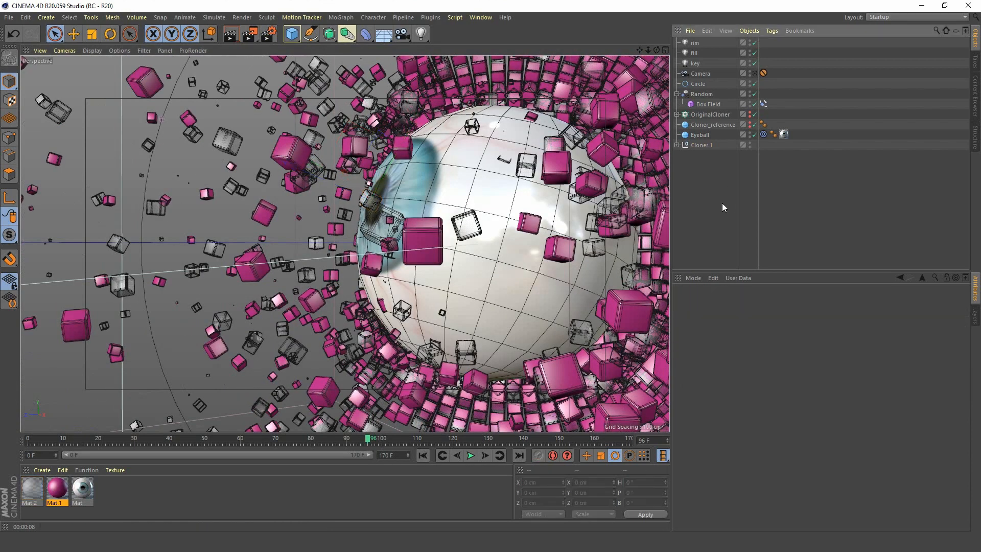
Disable the Box Field and delete the wireframe cube and the small pink cube covering the pupil.
click(755, 104)
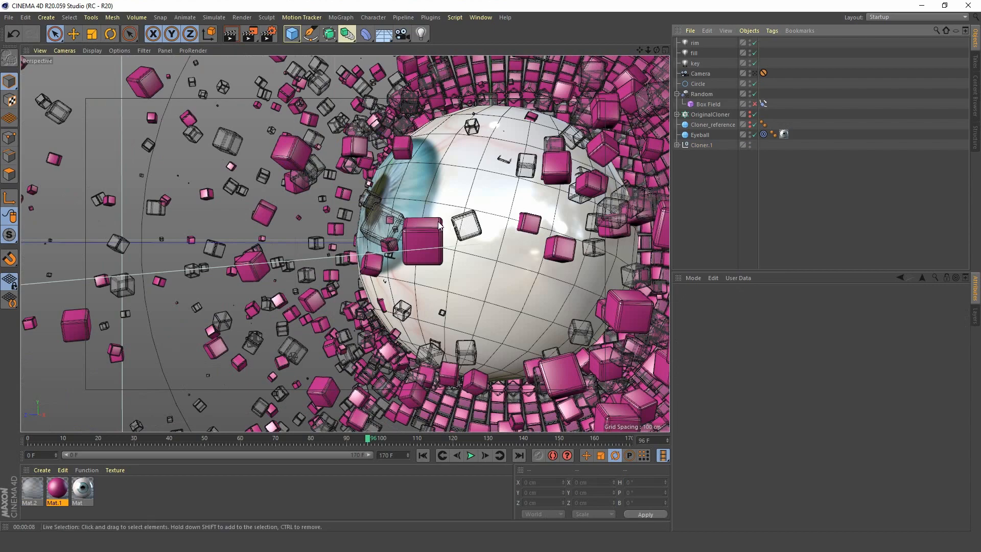
alt+drag(405, 223, 413, 247)
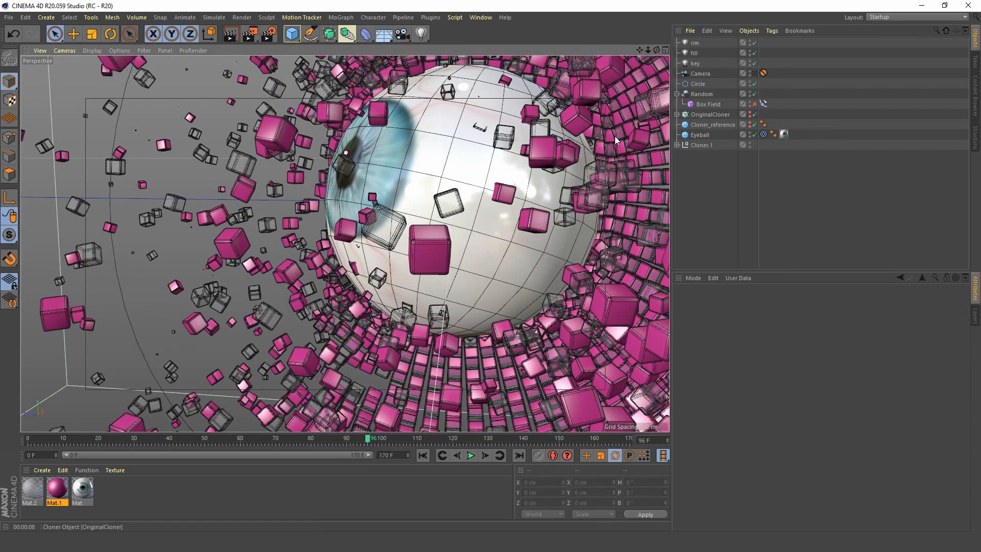
scroll(354, 173, up, 10)
click(328, 123)
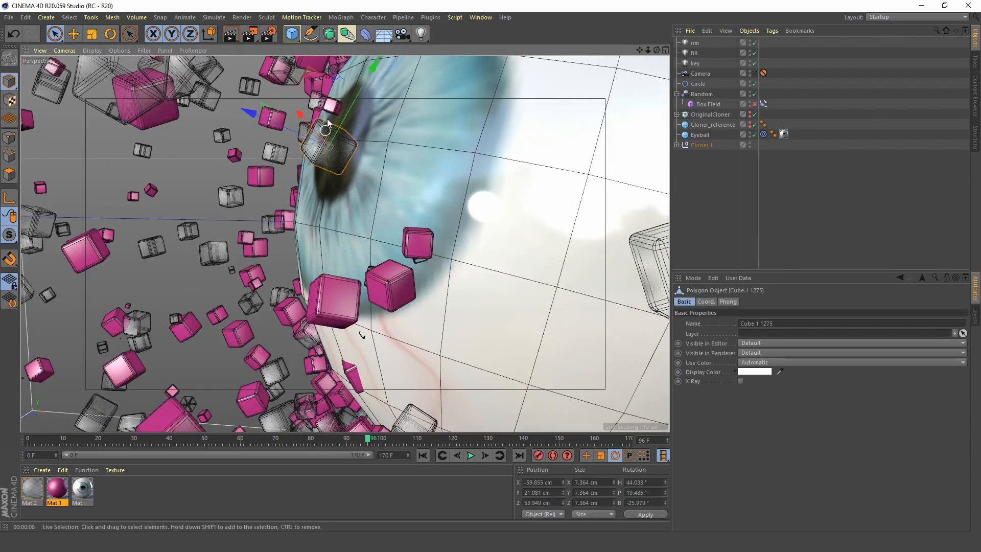
shift+click(332, 105)
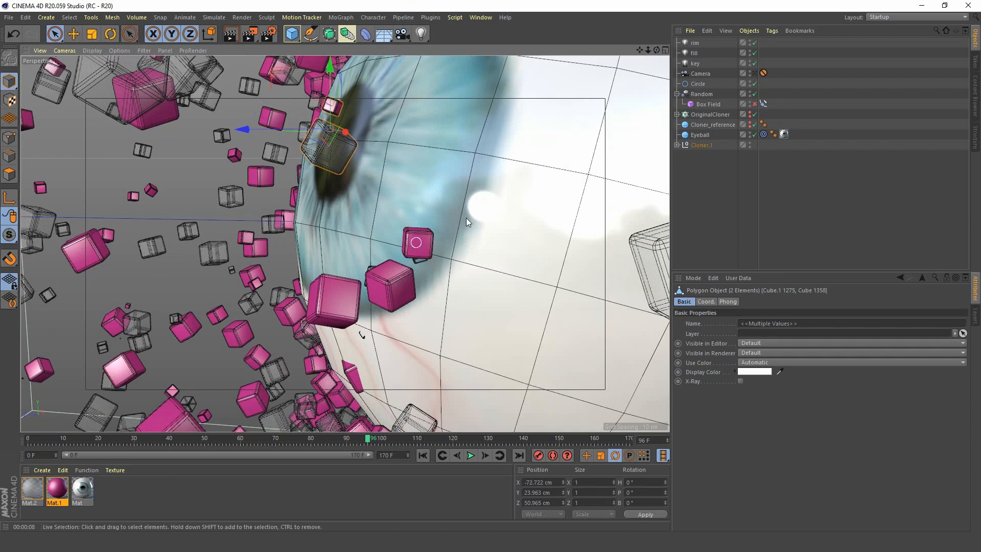
click(755, 73)
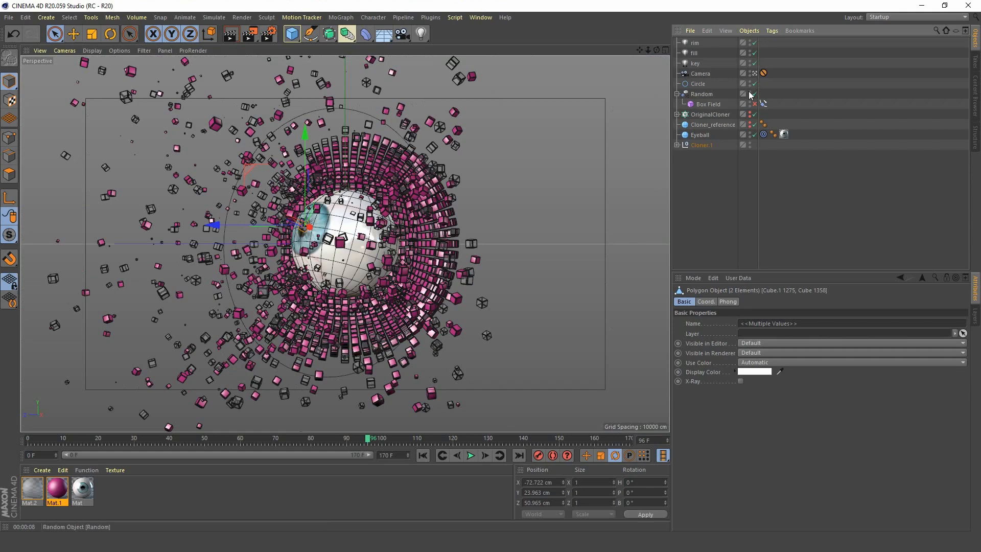
click(756, 74)
key(Delete)
Delete the small pink cube over the lower part of the iris and compare the result through the camera.
click(415, 248)
key(Delete)
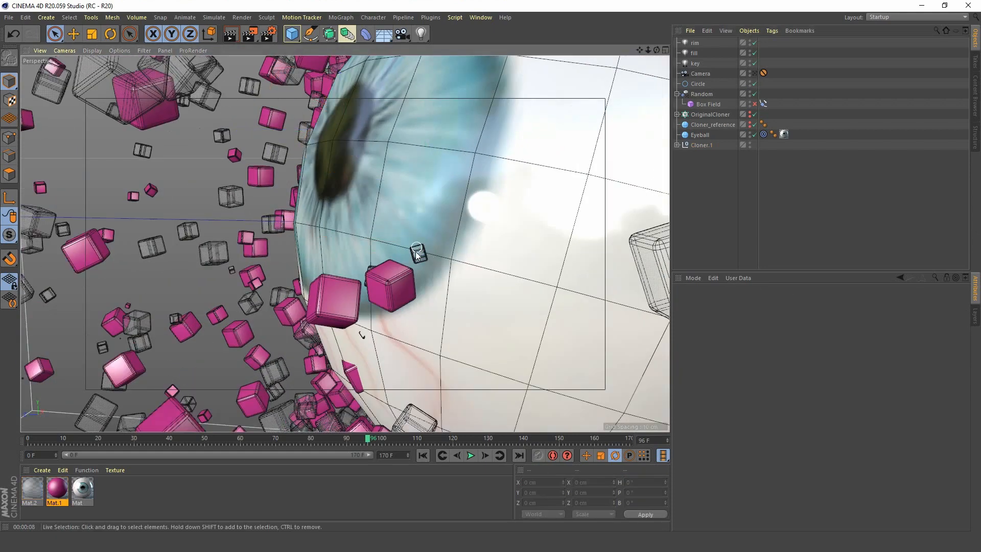
key(ctrl+z)
key(ctrl+z)
key(ctrl+z)
key(ctrl+z)
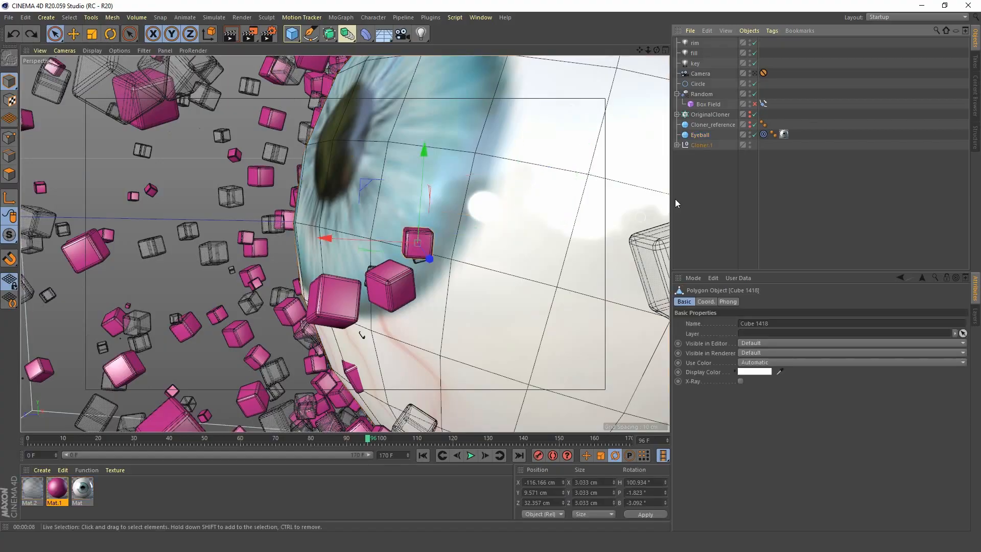
key(Delete)
click(755, 74)
click(756, 74)
Alternate between the camera and free views to identify which remaining cubes block the eye.
alt+drag(333, 291, 382, 222)
click(755, 74)
click(312, 227)
click(755, 74)
click(346, 275)
click(755, 74)
click(756, 74)
click(642, 134)
click(756, 74)
click(302, 221)
click(755, 74)
alt+right_drag(382, 222, 385, 322)
click(756, 74)
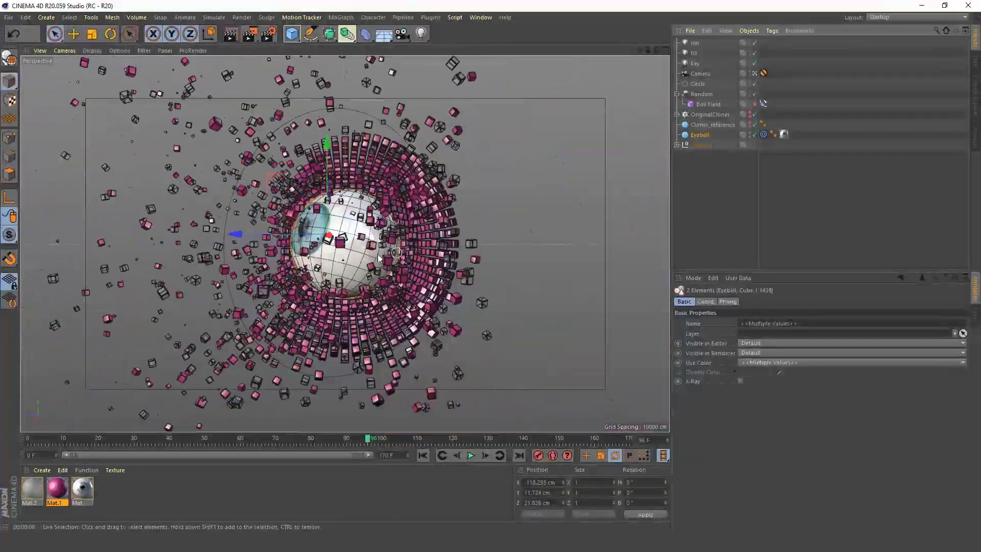
Delete two more cubes in front of the eye, taking the Eyeball out of the selection before each deletion.
click(755, 74)
alt+right_drag(330, 301, 358, 307)
click(384, 294)
ctrl+click(704, 138)
key(Delete)
alt+drag(368, 286, 391, 256)
click(391, 253)
ctrl+click(704, 137)
key(Delete)
Delete another stray cube close to the eye, pick out the large wireframe cube and return to the camera view.
alt+right_drag(327, 256, 449, 209)
click(368, 219)
key(Delete)
click(495, 208)
ctrl+click(704, 137)
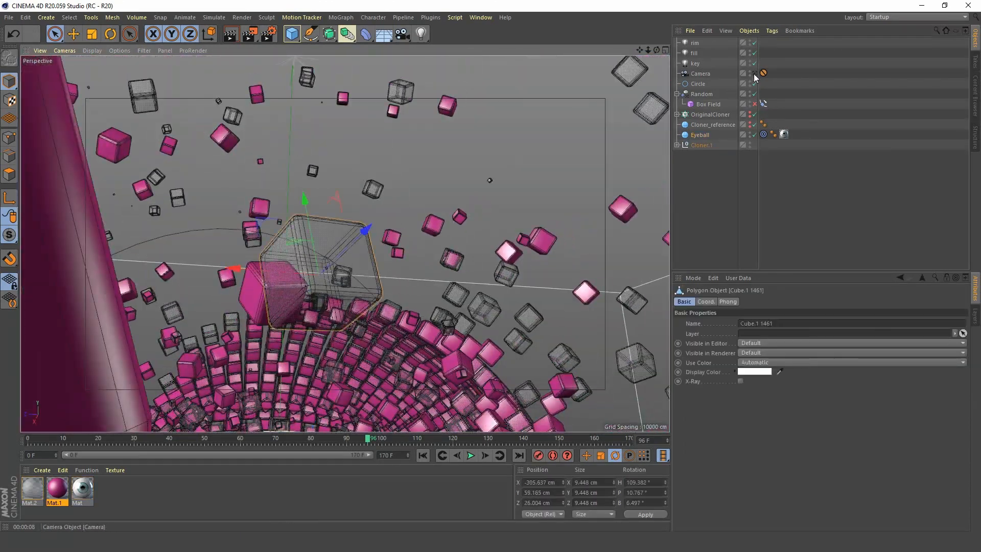
click(755, 75)
click(302, 221)
Remove the camera's Protection tag and delete the wireframe cube covering the pupil in the close-up camera view.
click(764, 75)
key(Delete)
alt+right_drag(301, 221, 504, 156)
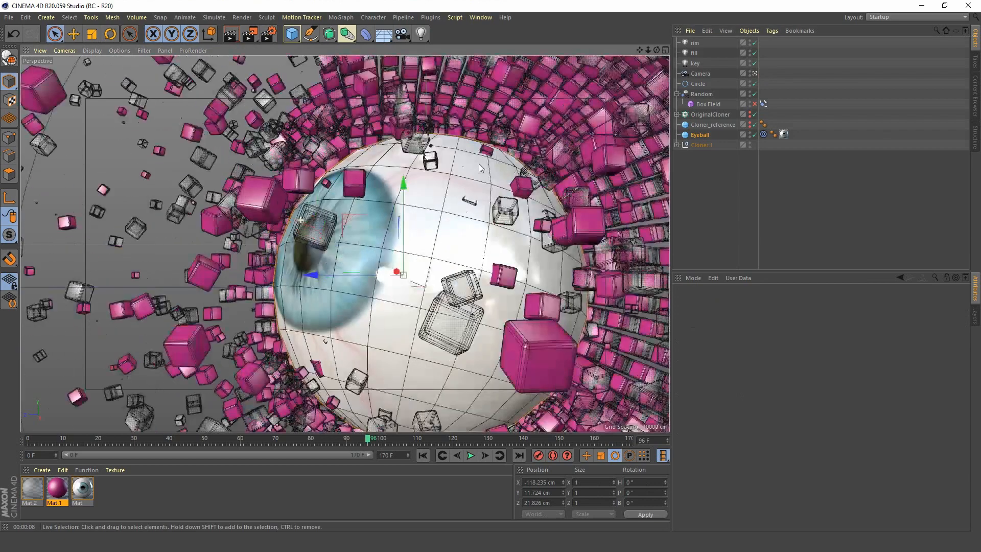
click(328, 237)
key(Delete)
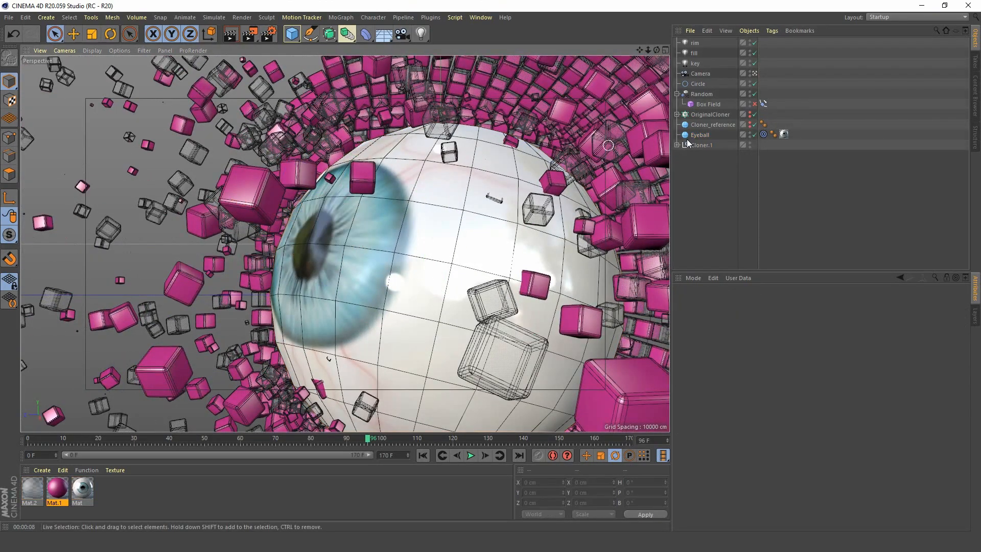
right_click(706, 73)
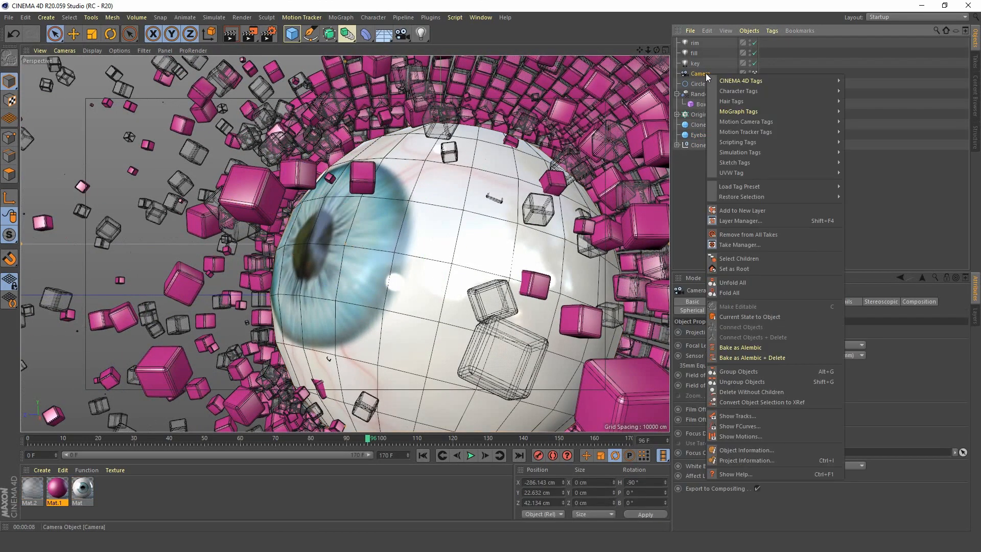
mouse_move(768, 81)
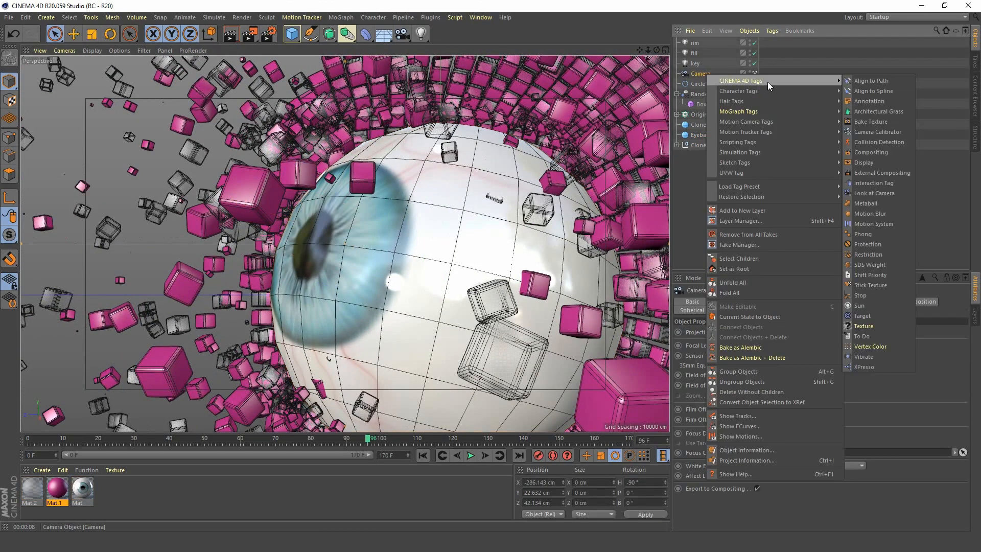
click(871, 153)
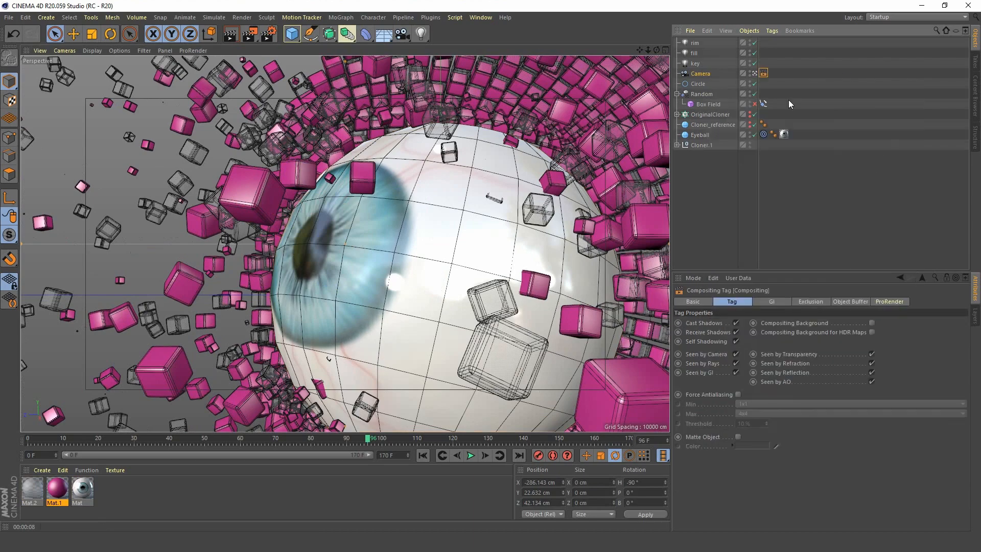
click(755, 73)
key(Delete)
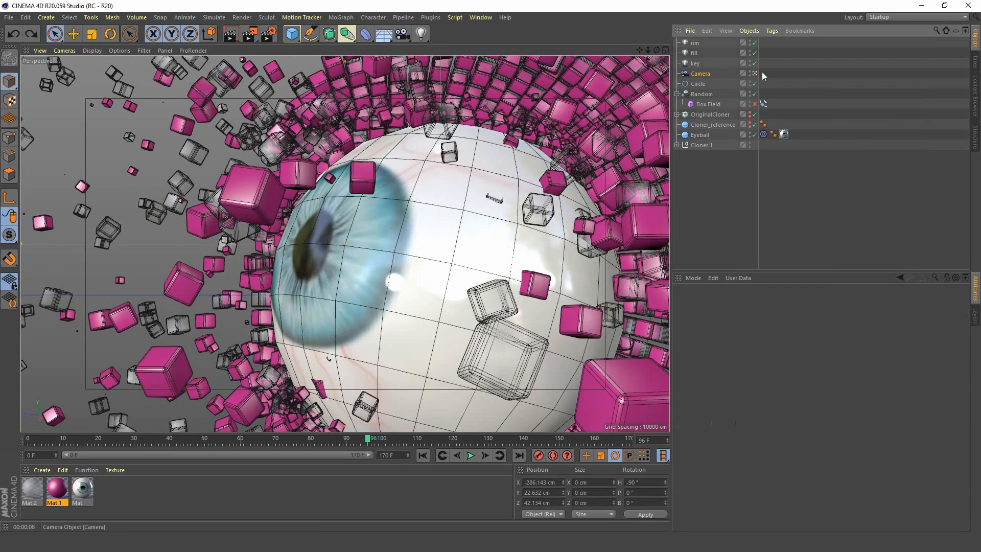
click(707, 74)
right_click(707, 73)
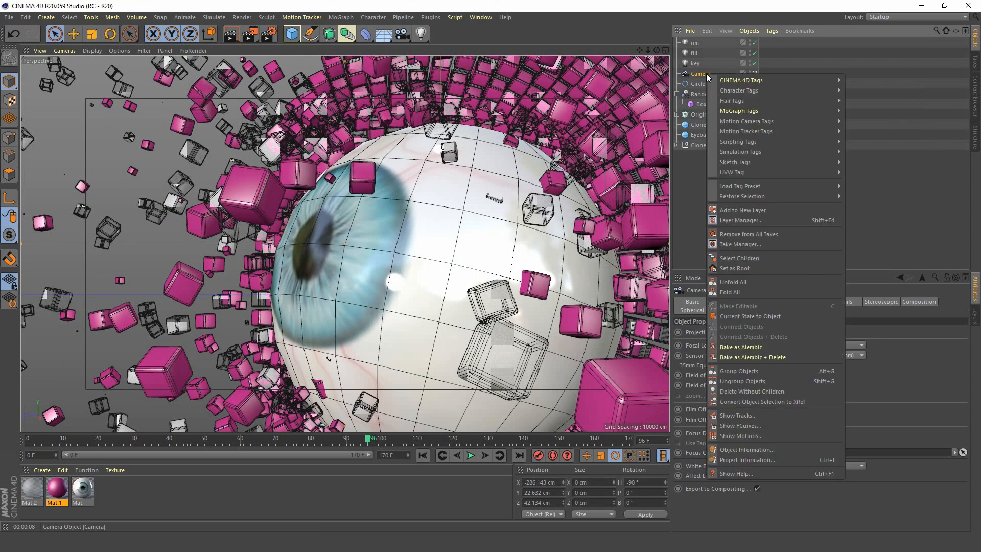
key(Escape)
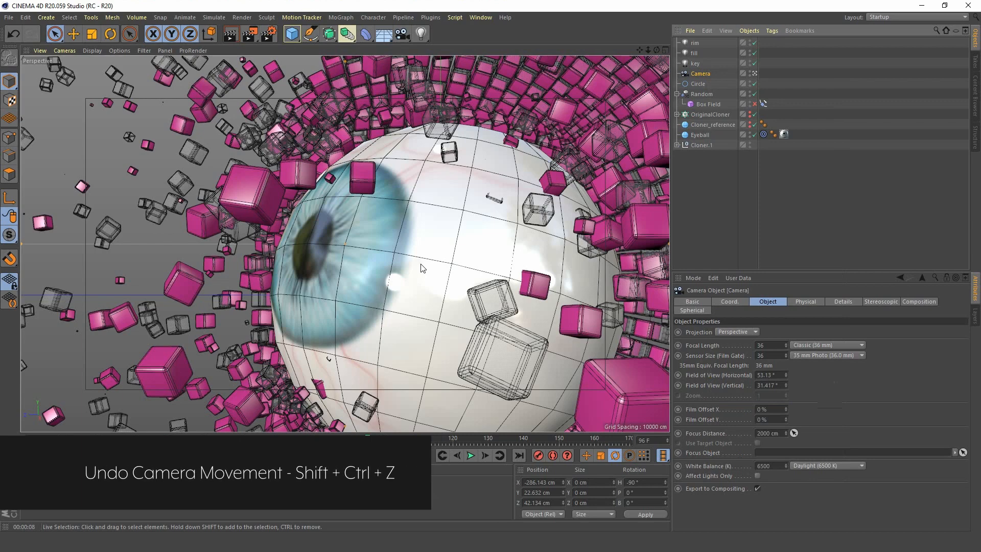
Undo the camera movement back to the full view and add a Protection tag to the camera.
key(ctrl+shift+z)
key(ctrl+shift+z)
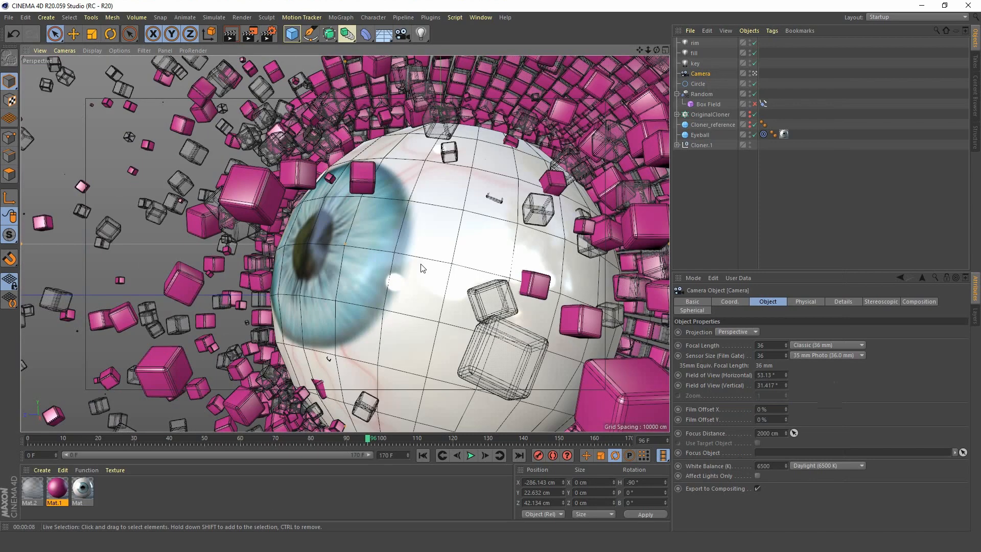
key(ctrl+shift+z)
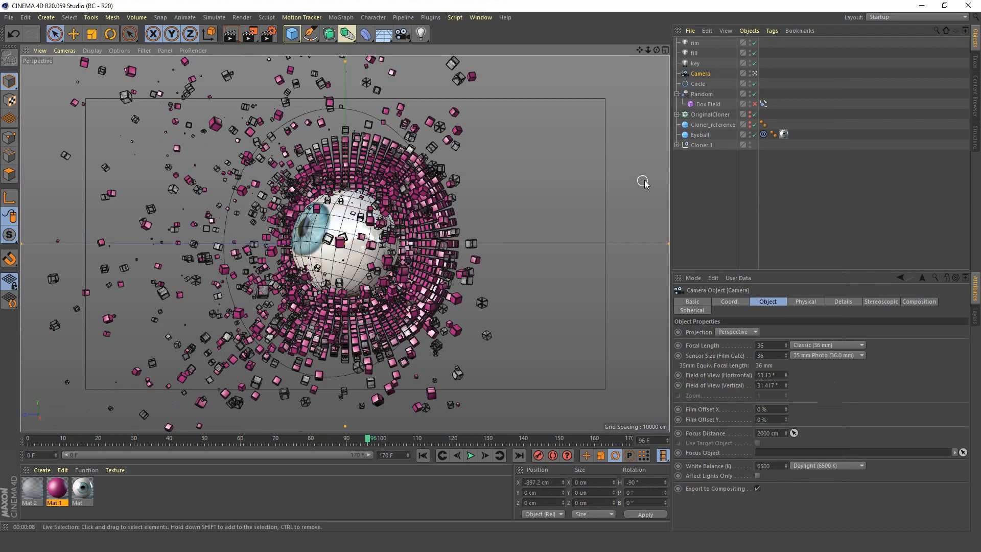
right_click(702, 74)
mouse_move(753, 81)
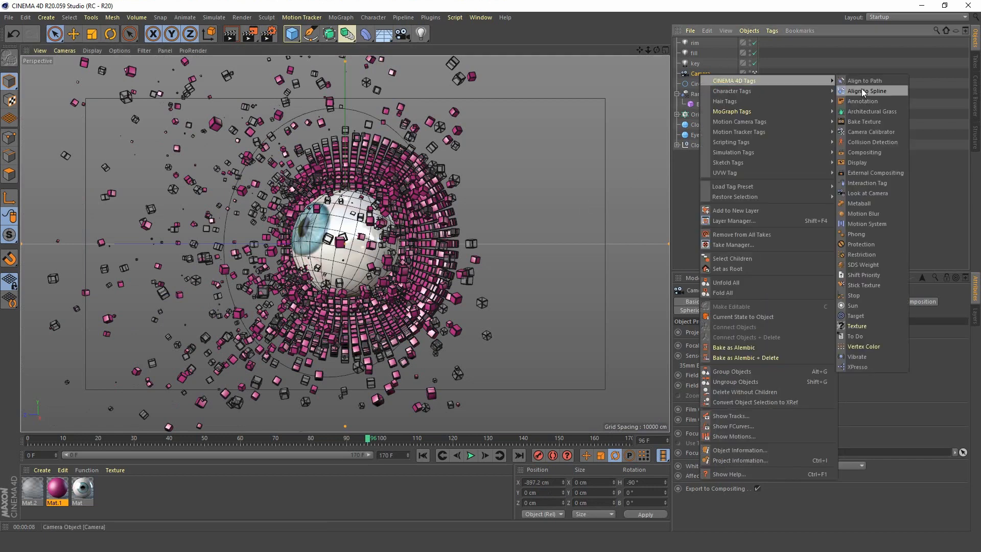
click(861, 244)
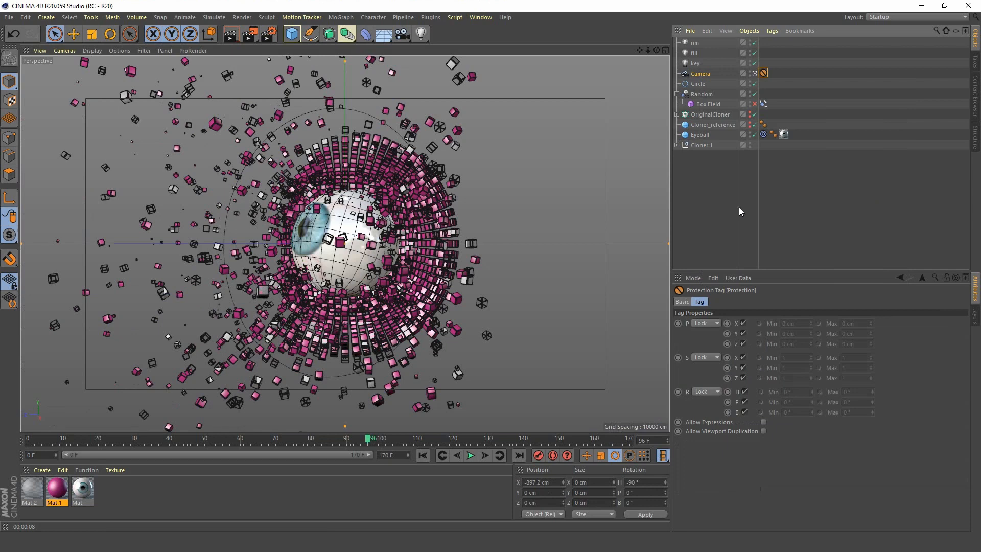
Delete the magenta cube overlapping the upper edge of the iris while keeping the Eyeball.
click(317, 211)
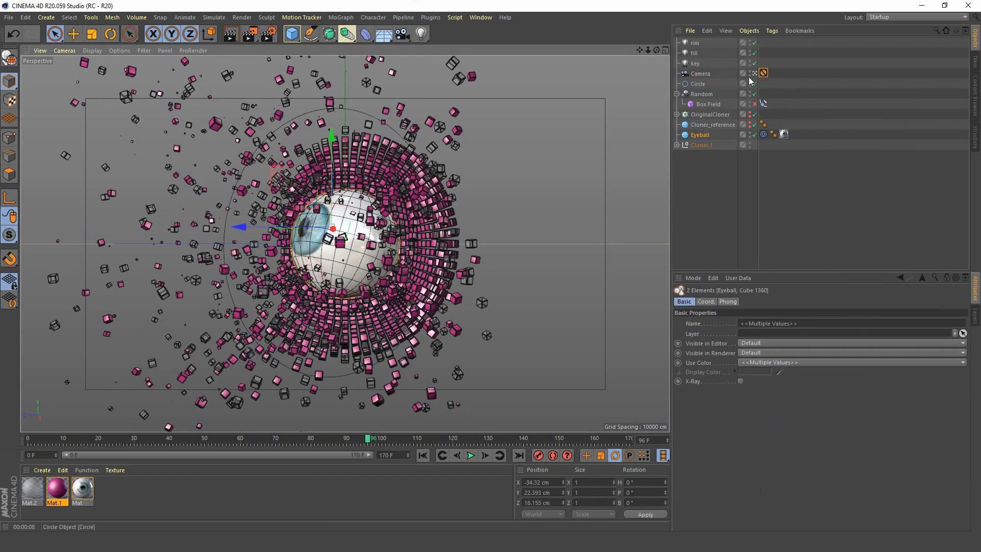
key(o)
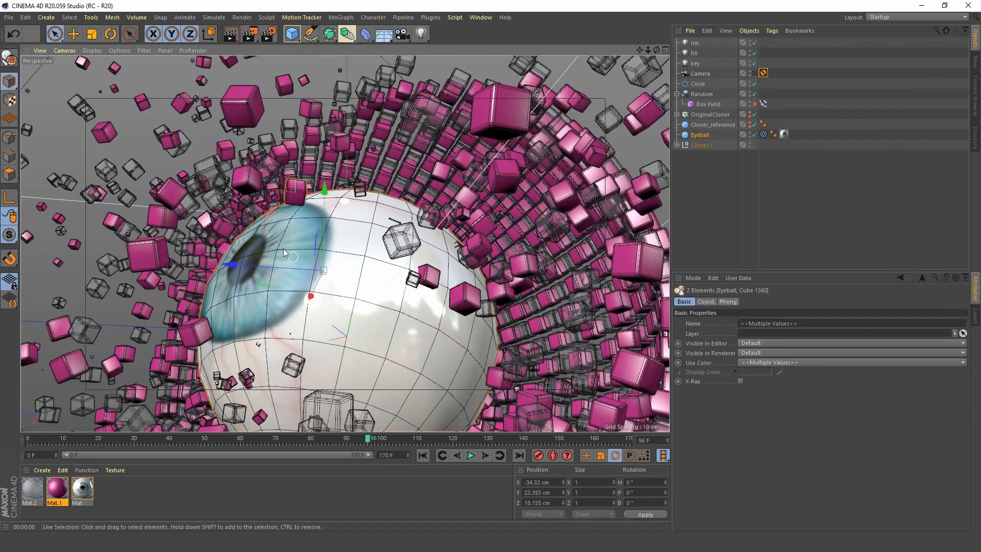
alt+drag(284, 249, 273, 284)
scroll(330, 186, up, 5)
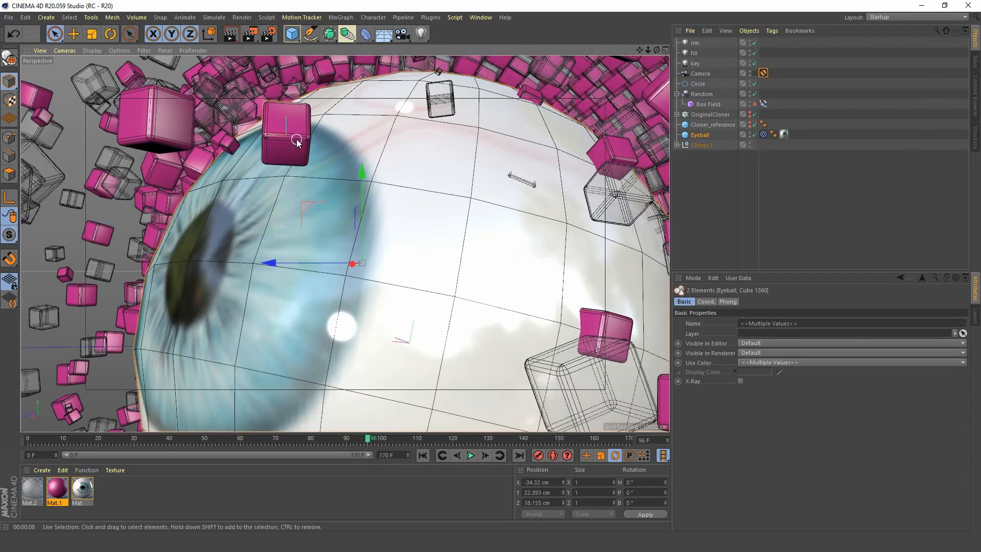
click(296, 140)
key(ctrl+shift+a)
scroll(210, 244, down, 5)
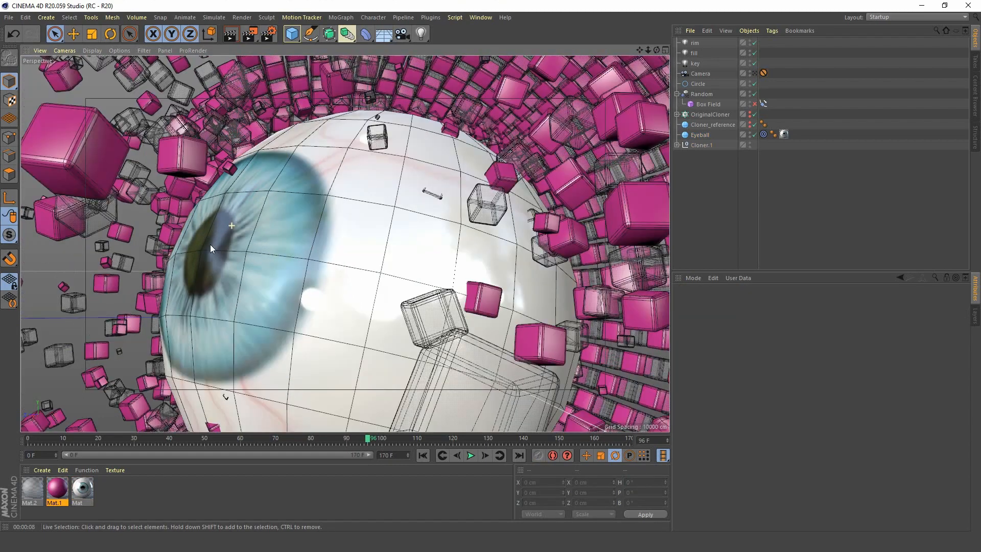
Delete the small magenta cube beside the upper rim of the iris and check around the eye for other stray cubes.
scroll(225, 171, up, 5)
click(216, 168)
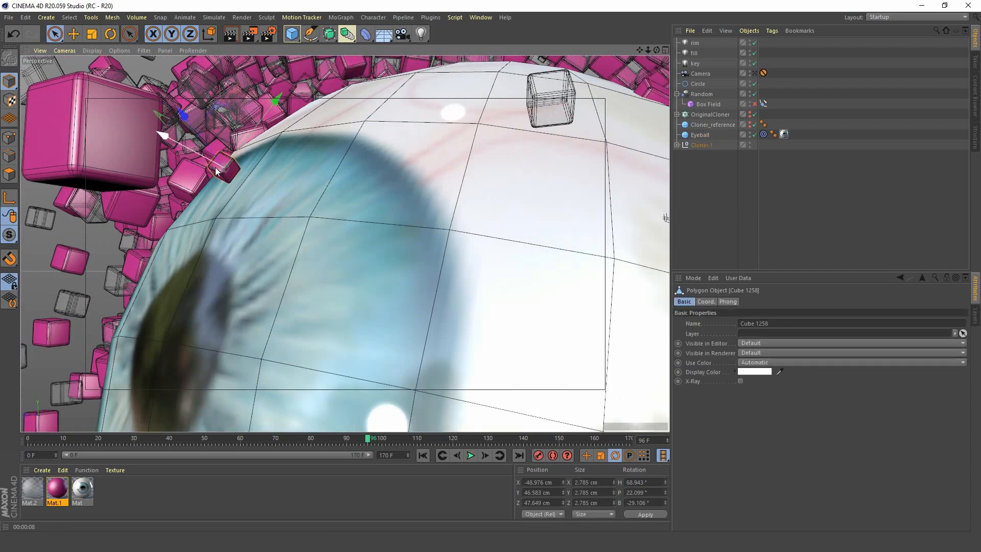
key(ctrl+shift+a)
alt+right_drag(217, 255, 187, 284)
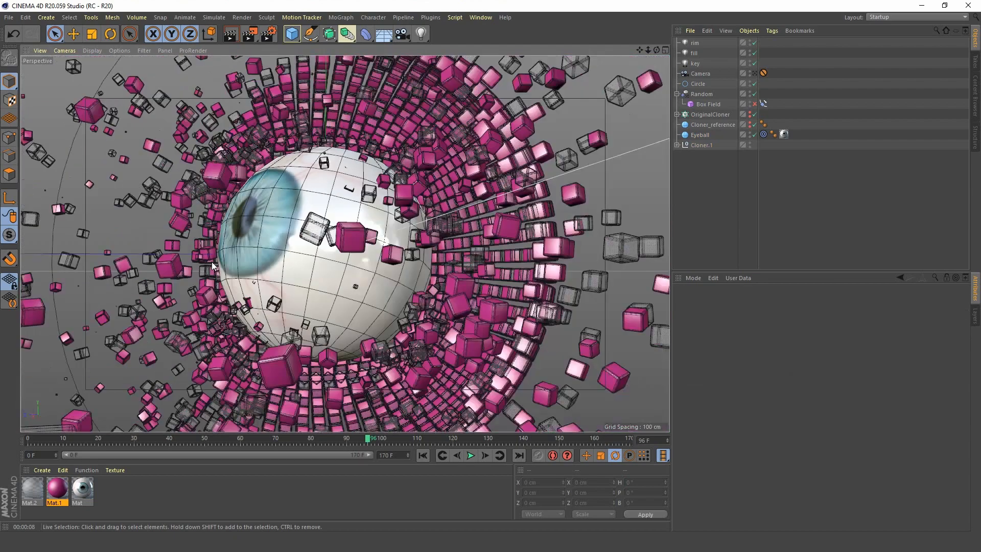
alt+drag(307, 181, 303, 254)
alt+drag(332, 173, 301, 238)
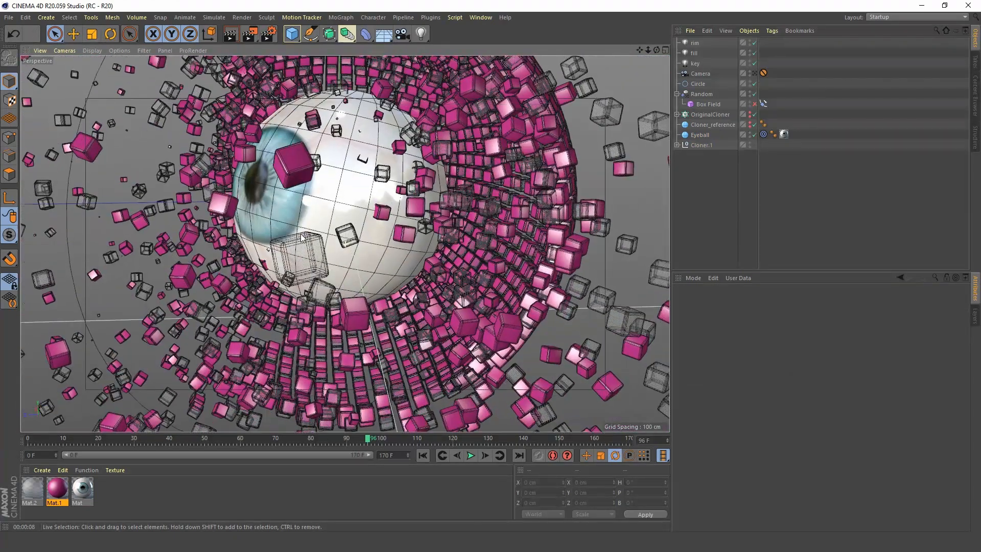
Return to the camera view and test-render it in the viewport.
click(755, 74)
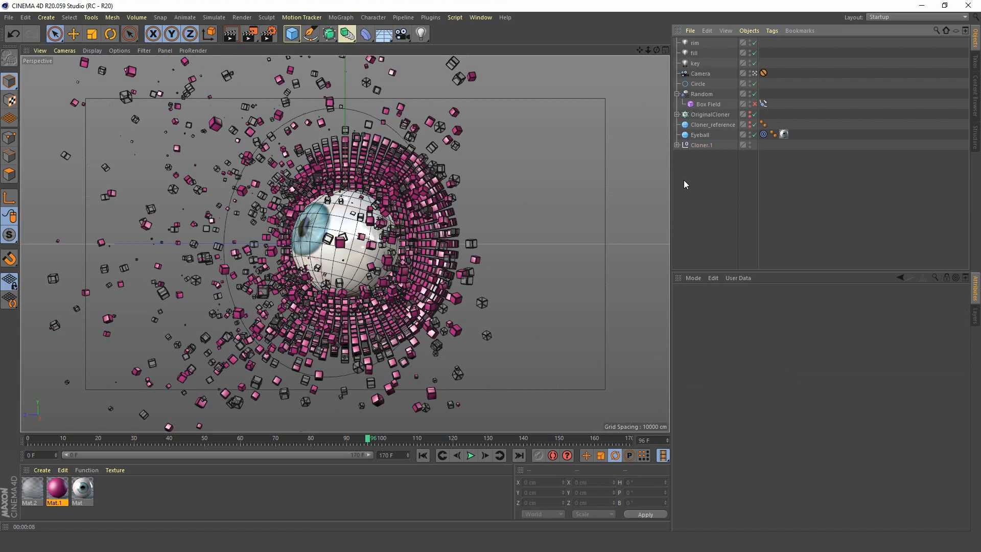
key(ctrl+r)
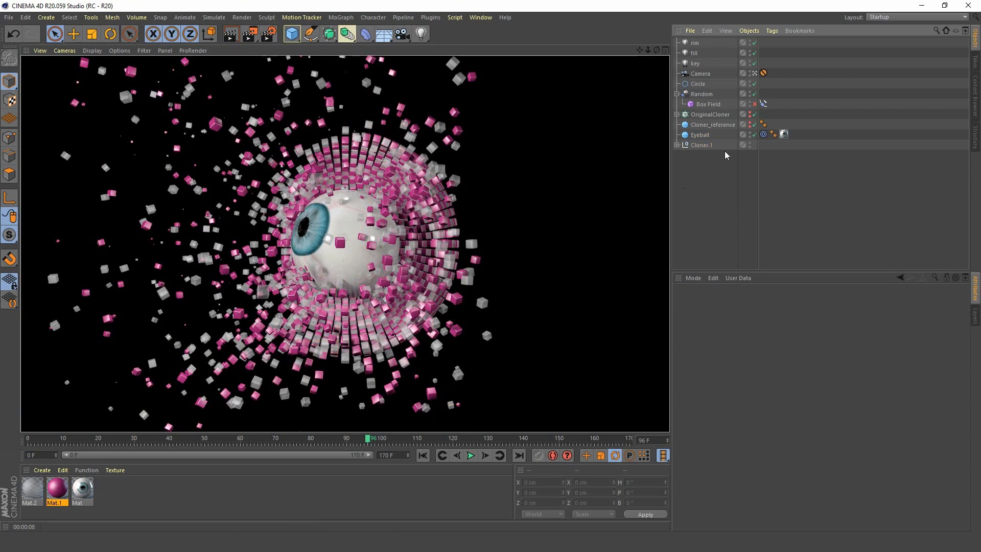
click(706, 166)
Try to rotate the Eyeball with the Rotate tool.
click(700, 135)
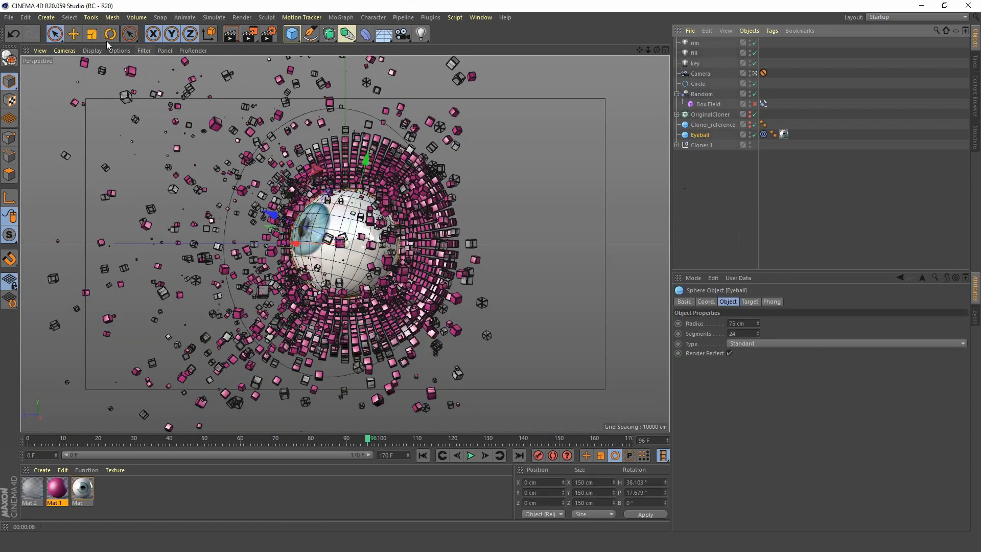
click(118, 31)
drag(309, 211, 315, 211)
key(ctrl+z)
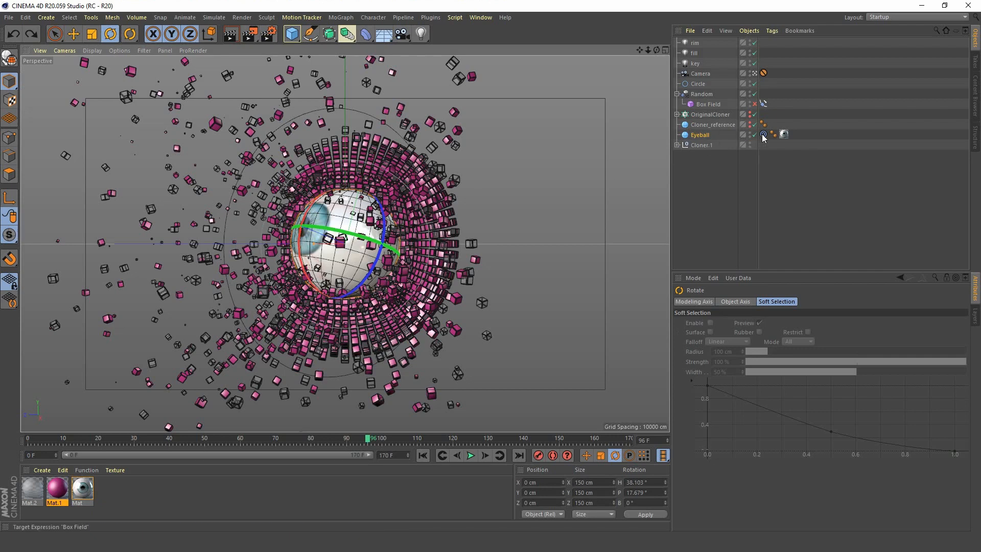
click(709, 195)
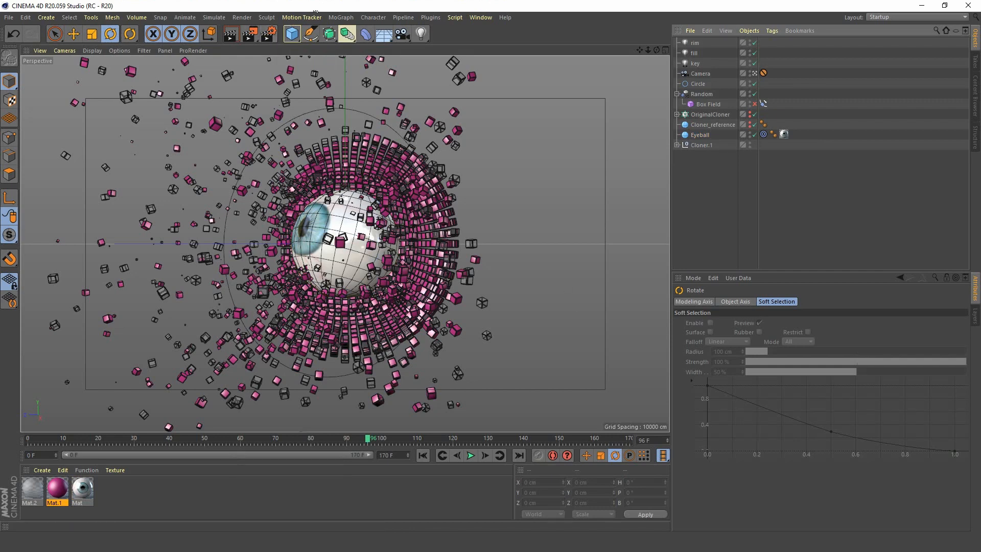
Save the project and set the render output size to 1920 x 1080 pixels.
key(ctrl+s)
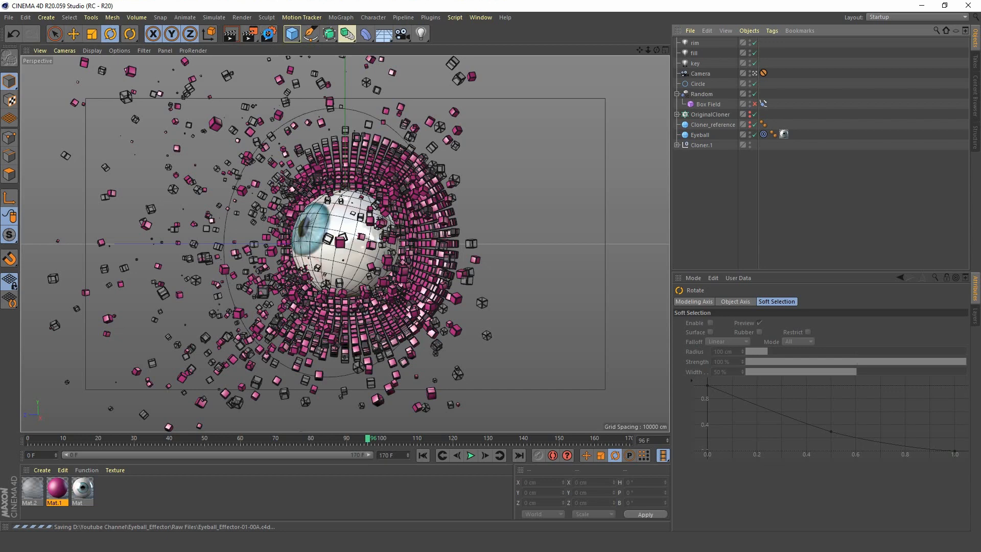
click(269, 34)
drag(379, 27, 490, 86)
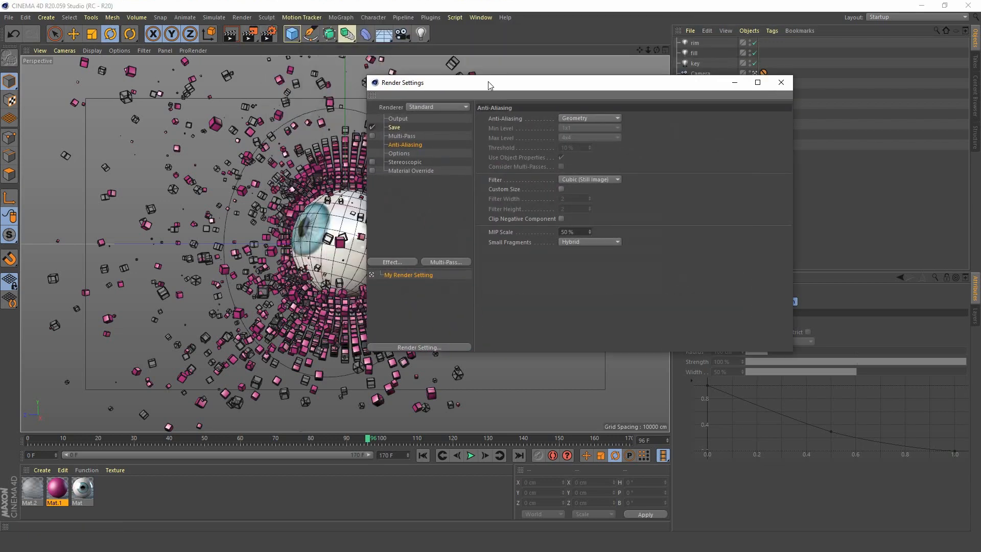
click(398, 119)
click(555, 128)
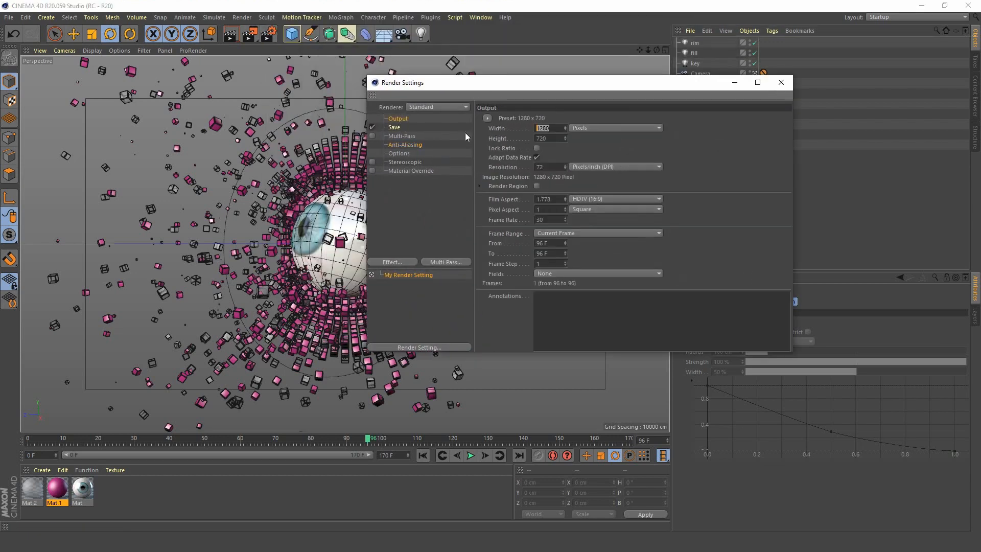
text(1920)
key(Tab)
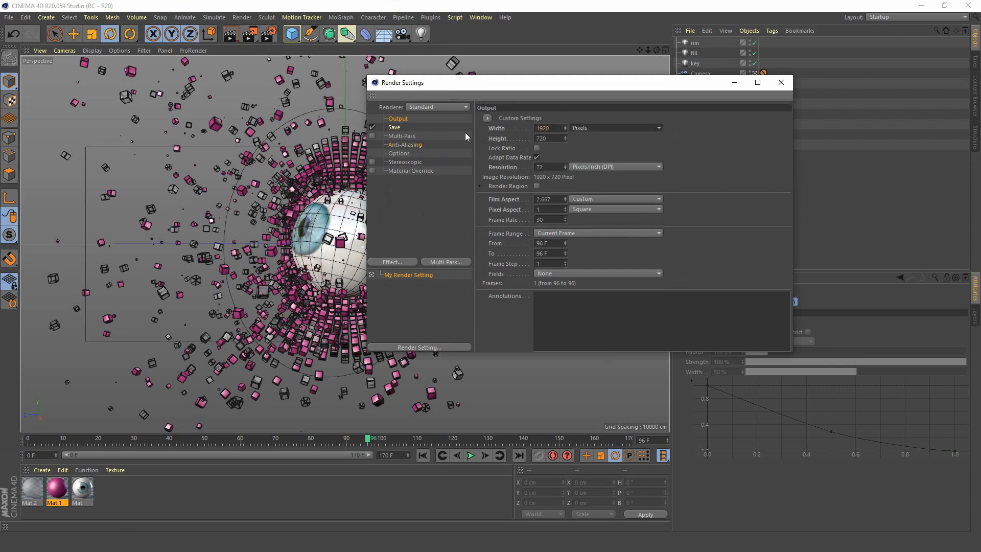
text(1080)
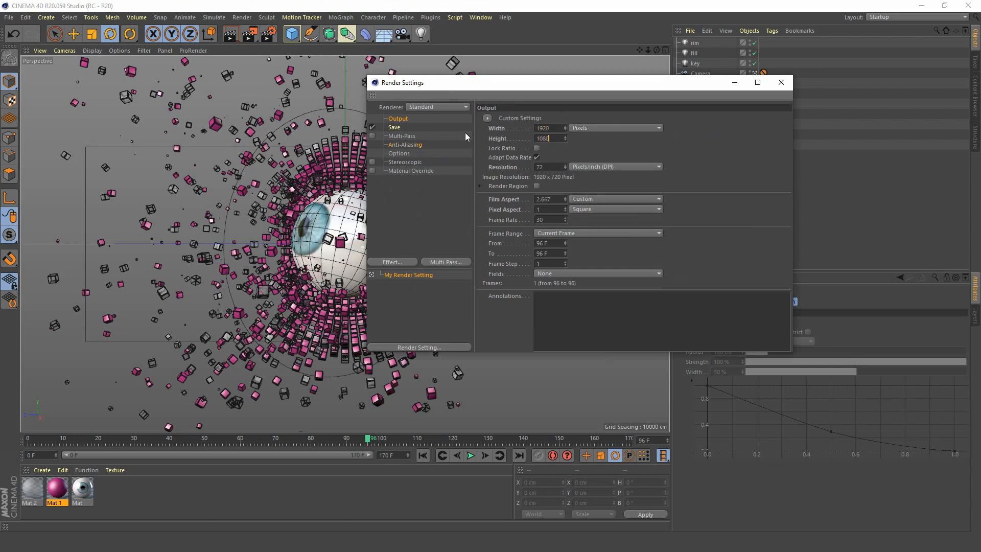
key(Return)
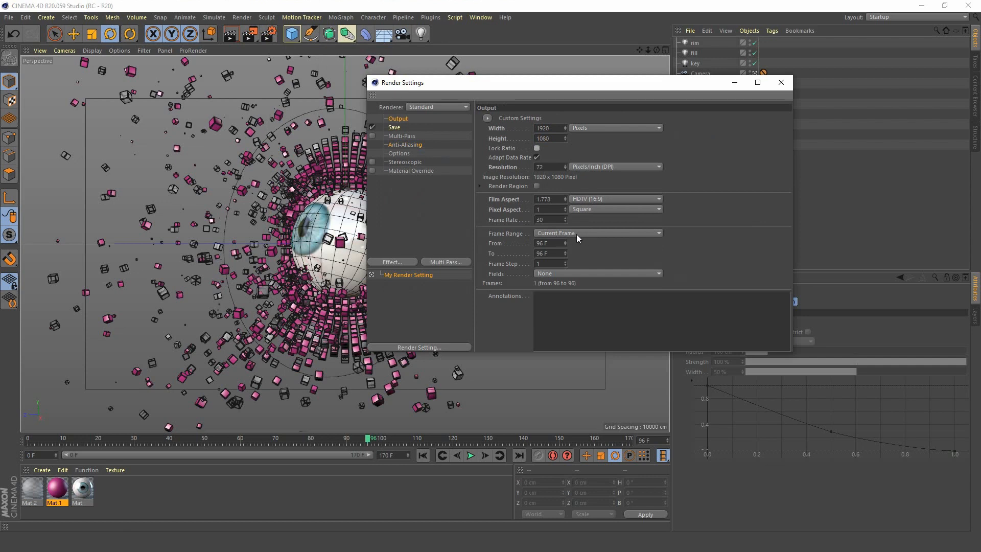
Review the render's saving options and start another test render of the camera view.
click(395, 127)
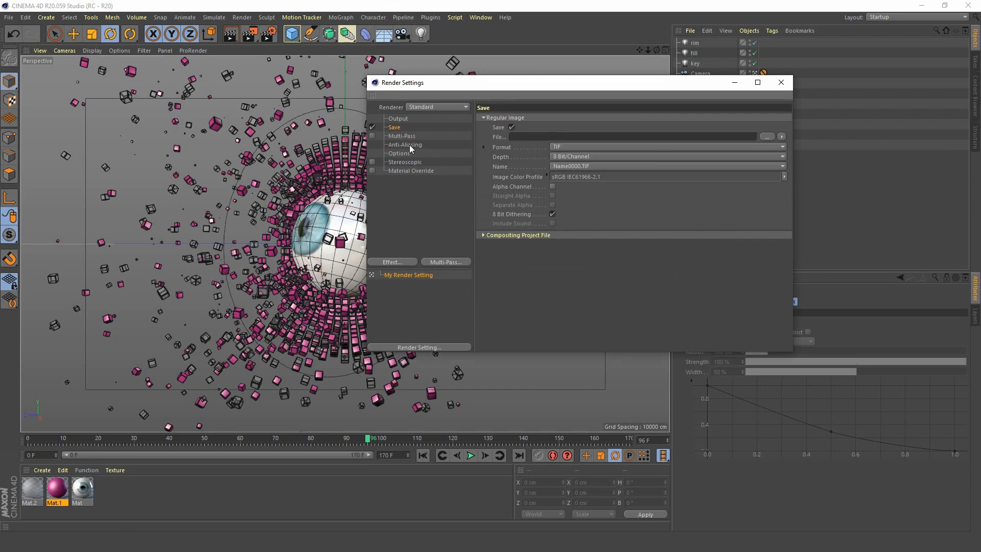
click(781, 82)
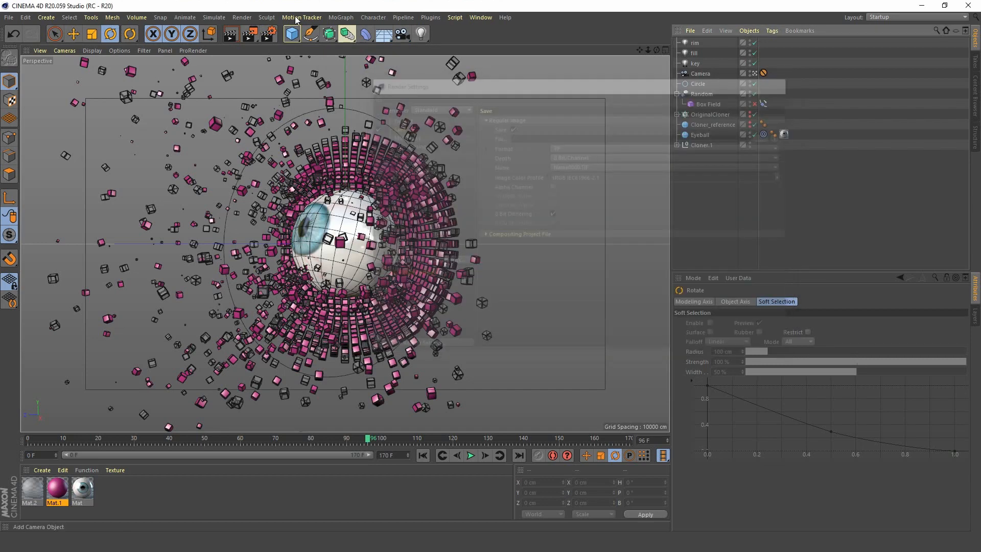
click(230, 35)
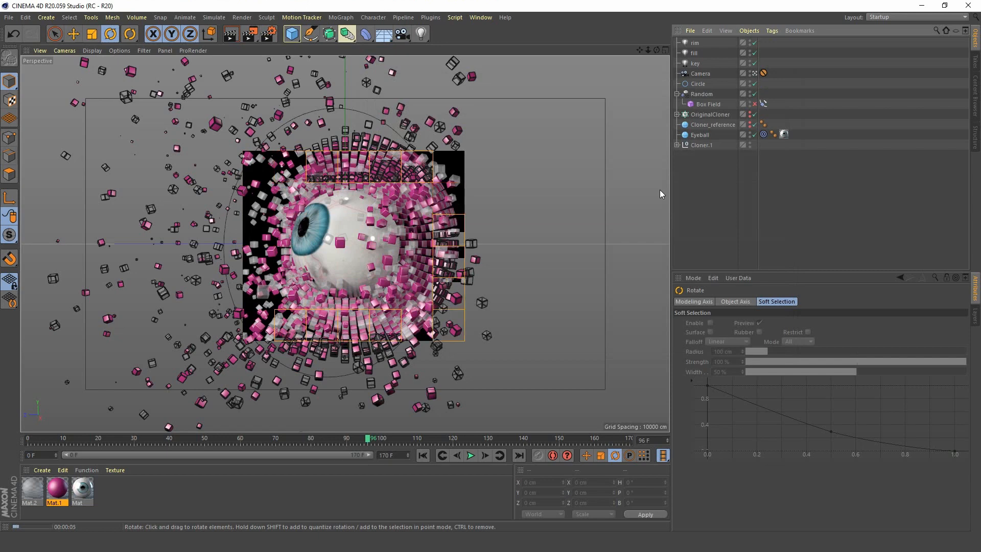
click(716, 184)
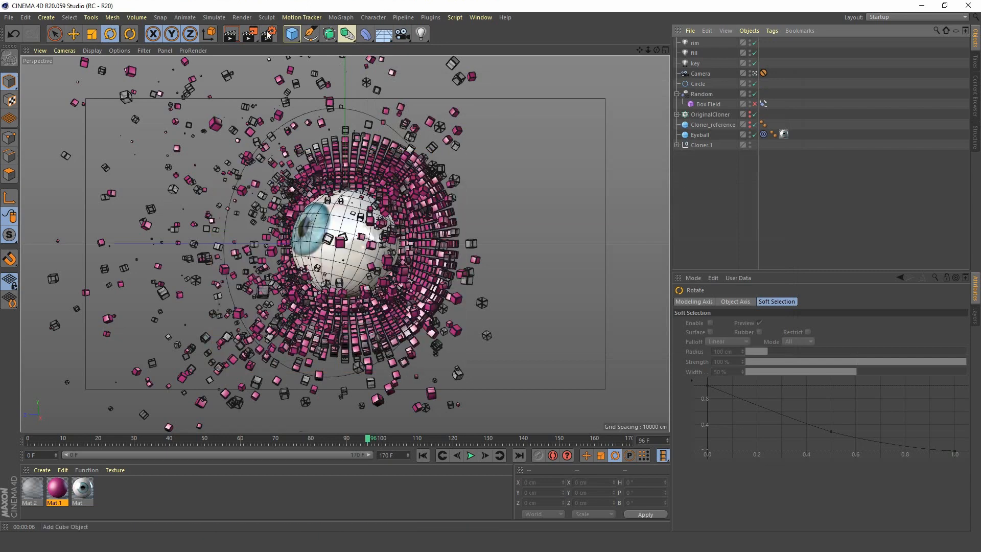
Set the file format of the saved render to PNG.
click(269, 35)
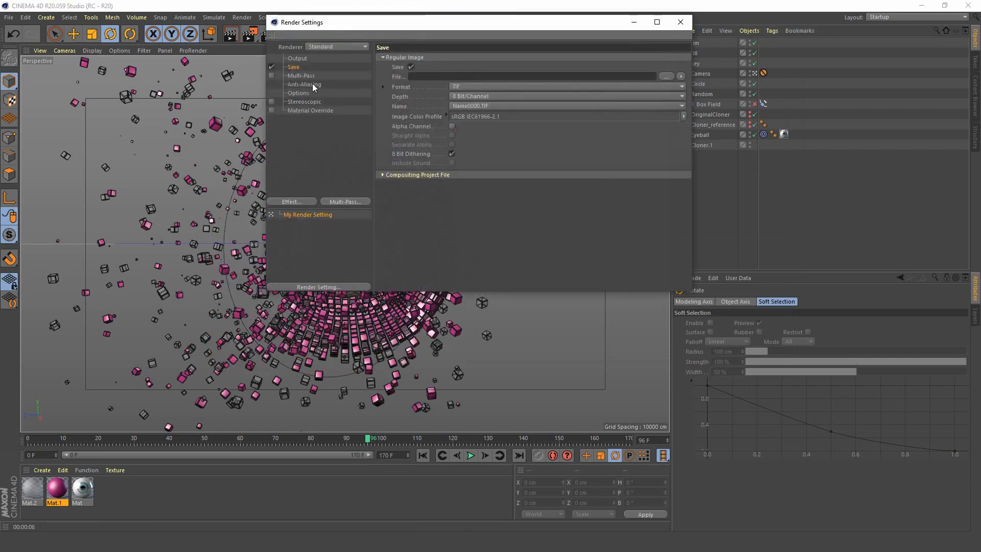
click(301, 84)
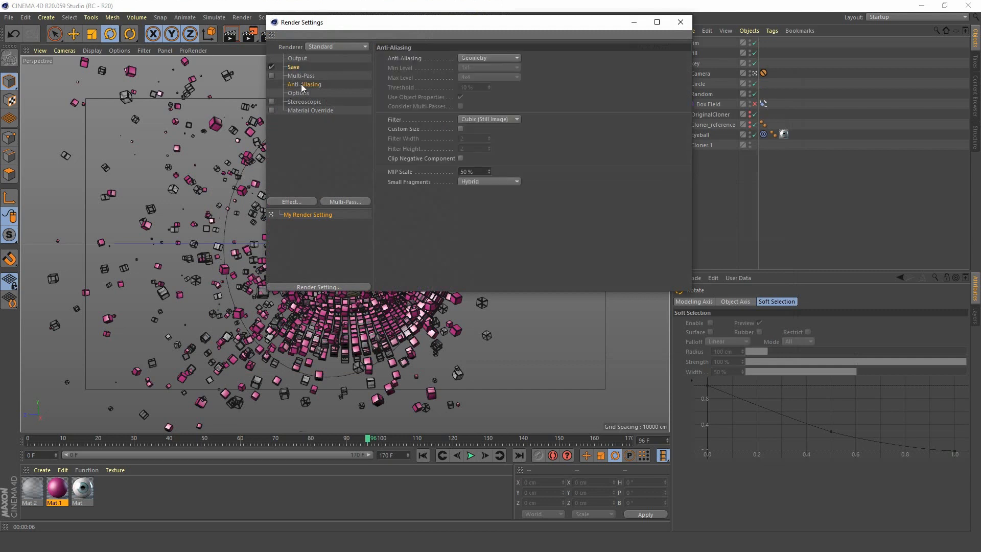
click(294, 67)
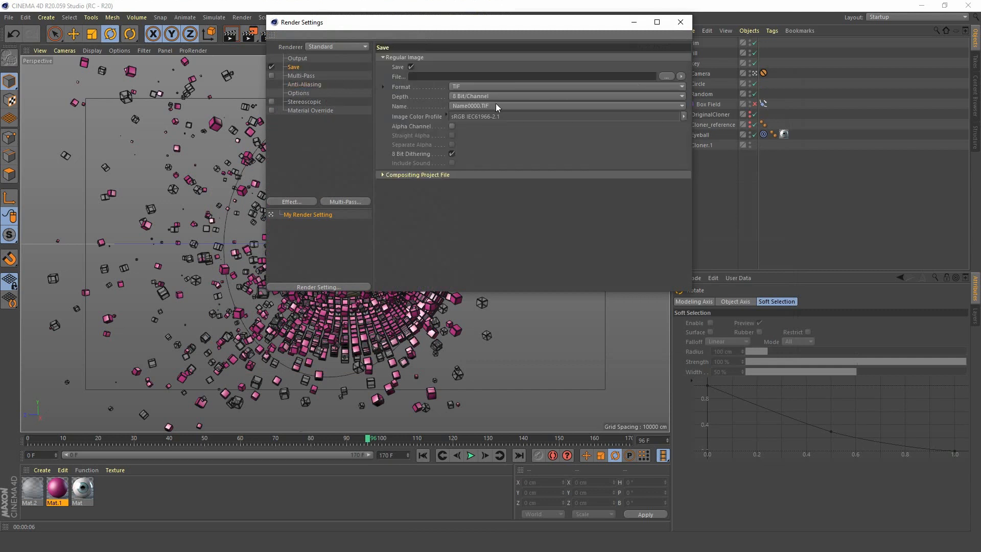
click(477, 87)
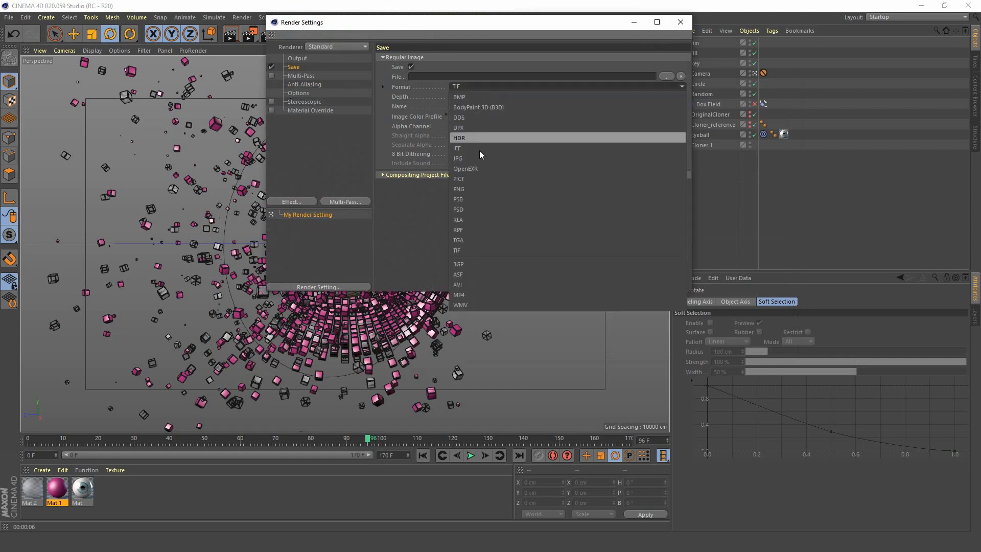
click(472, 191)
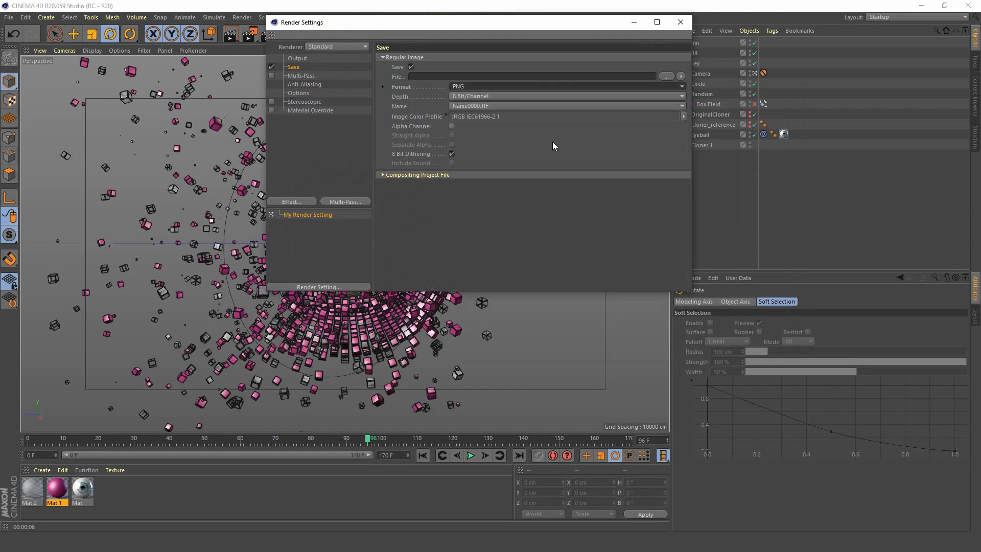
Set the render to save to the Desktop as eyeball_1, check the output settings and close the render settings.
click(666, 75)
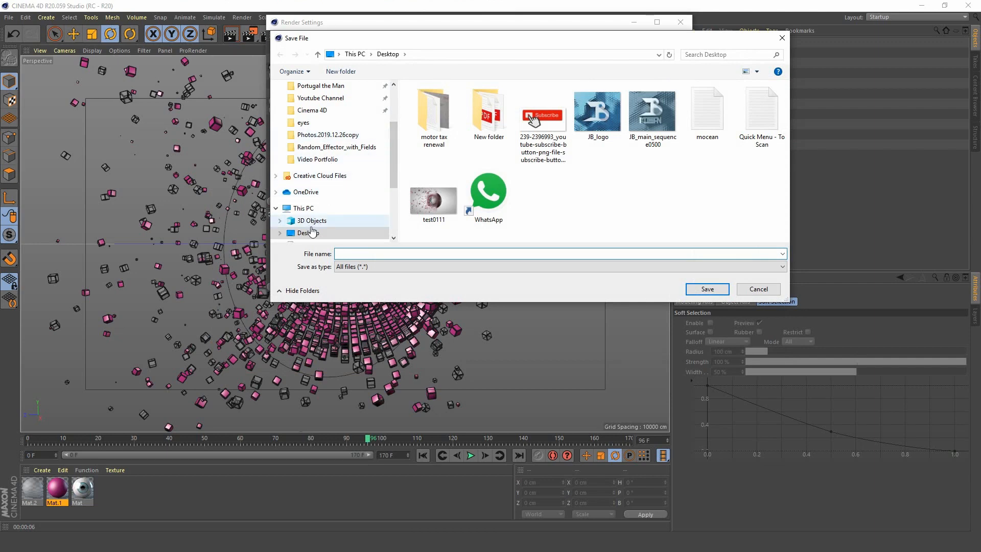
click(311, 233)
click(357, 253)
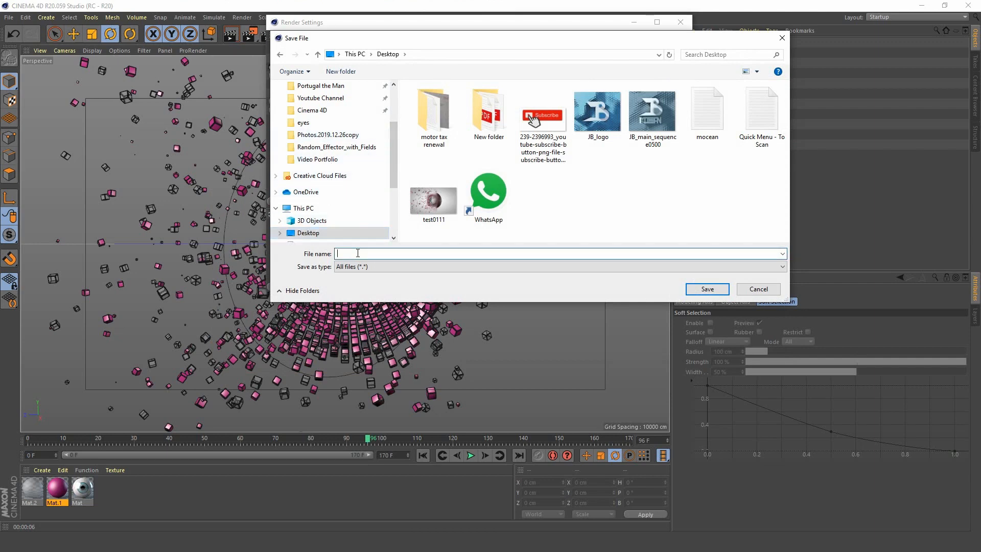
text(eyeball)
click(352, 253)
key(BackSpace)
text(_1)
key(Return)
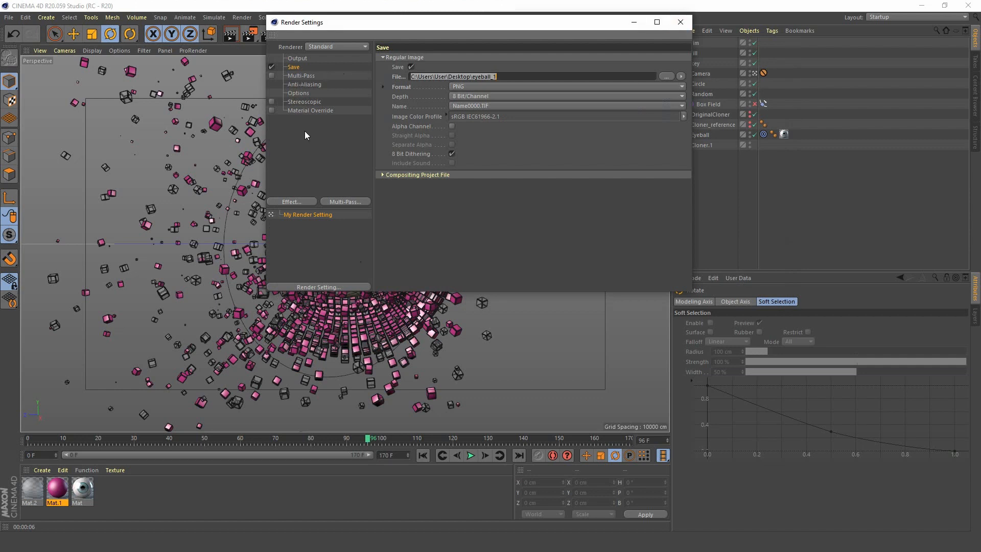
click(292, 58)
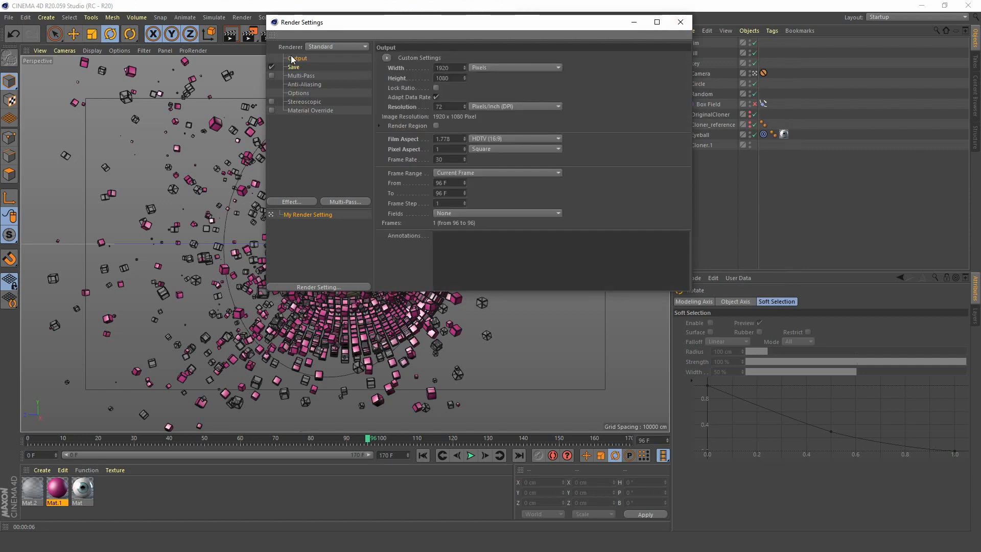
click(294, 67)
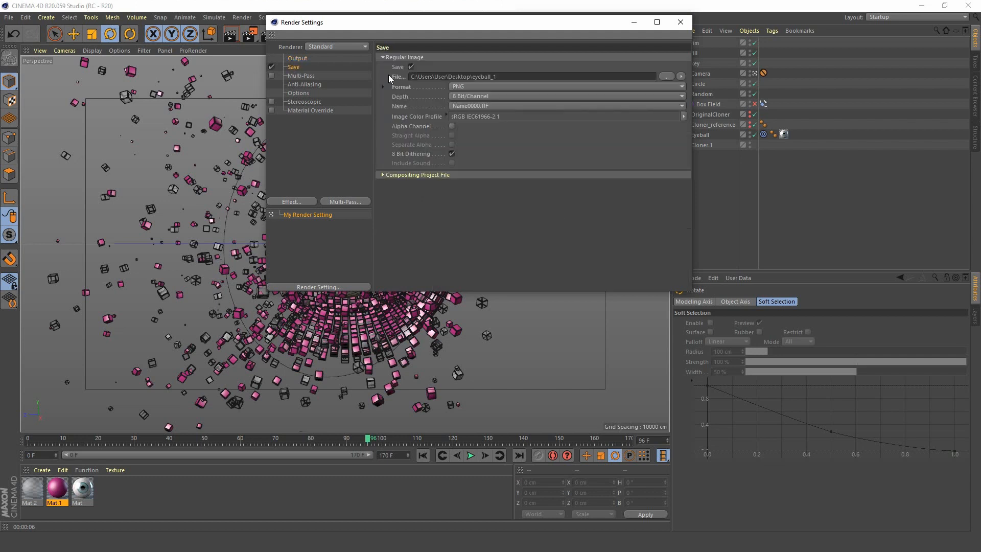
click(680, 22)
Add a Background object to the scene and create a new material with its reflectance turned off.
click(384, 34)
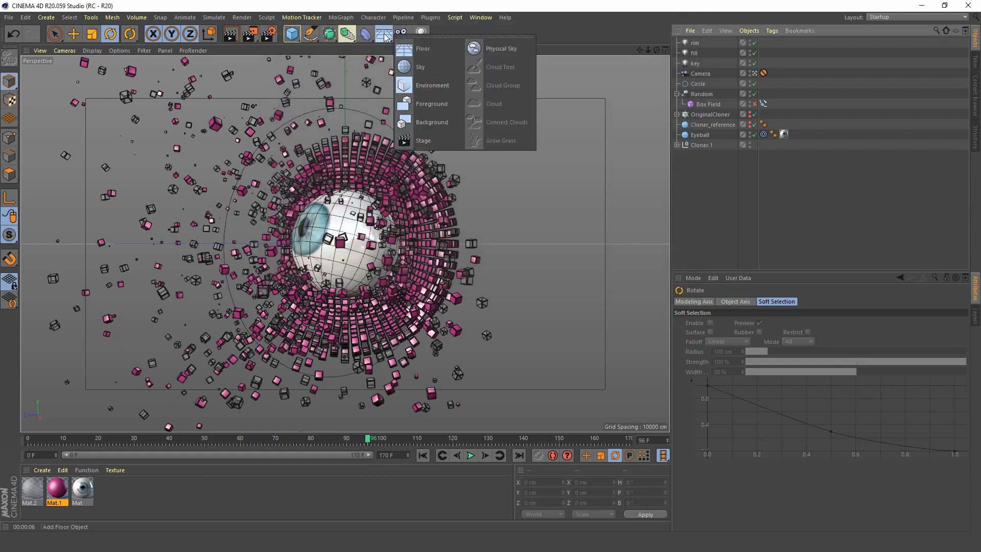
click(437, 121)
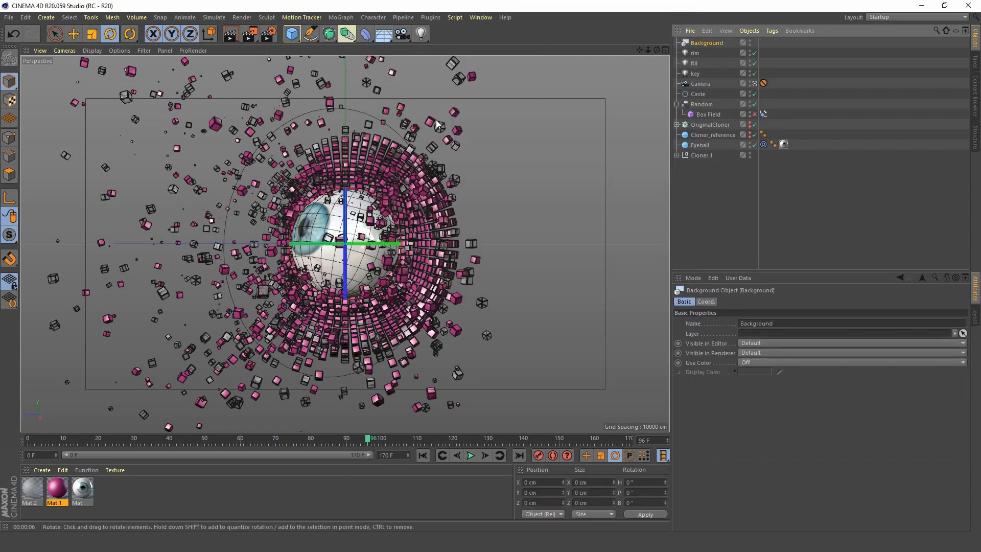
double_click(149, 498)
double_click(30, 492)
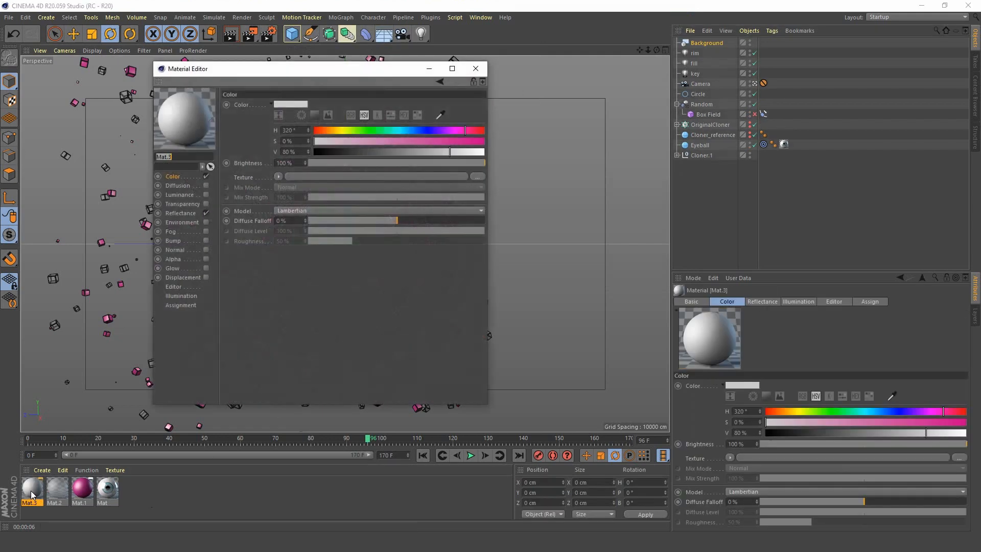
click(206, 213)
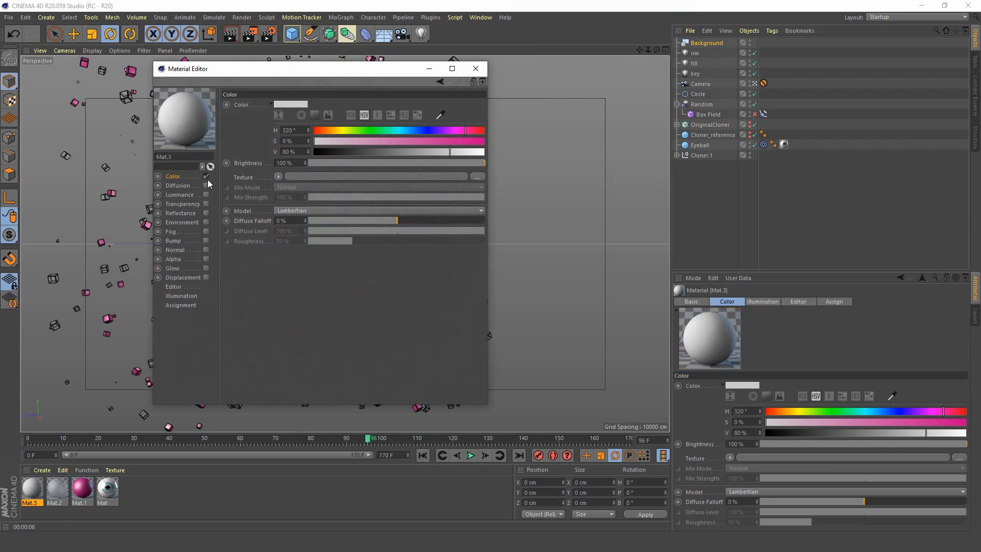
Load a Gradient shader into the new material's color texture and invert the gradient.
click(282, 173)
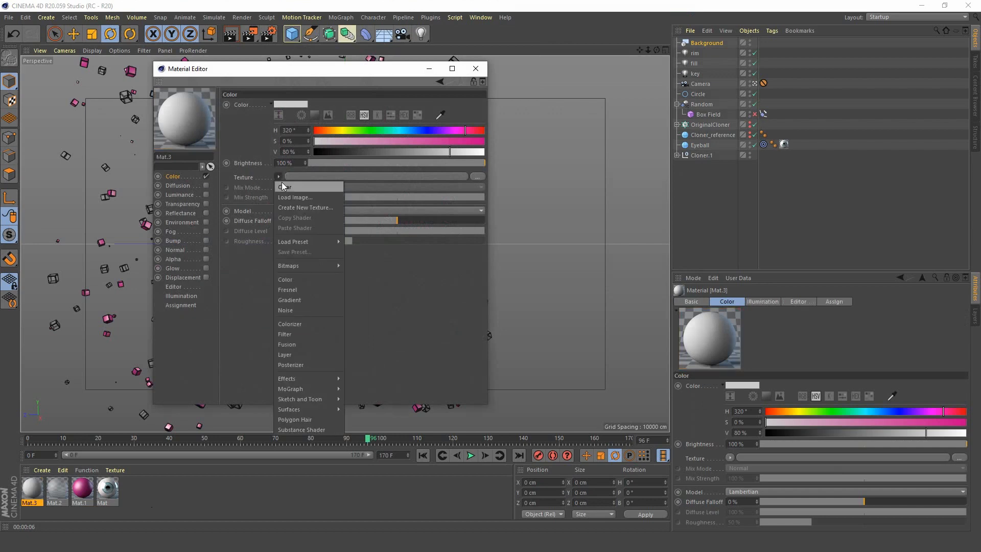
click(299, 301)
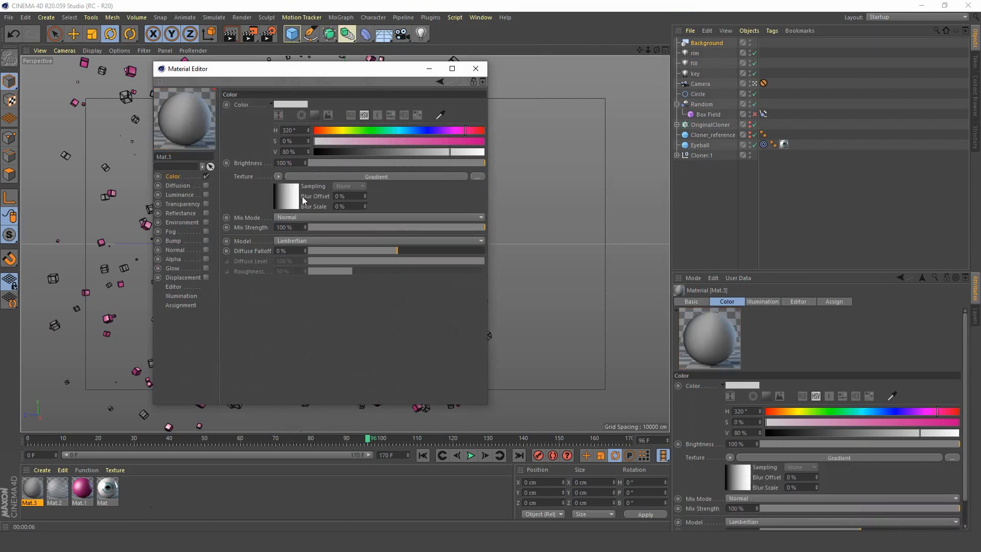
click(287, 200)
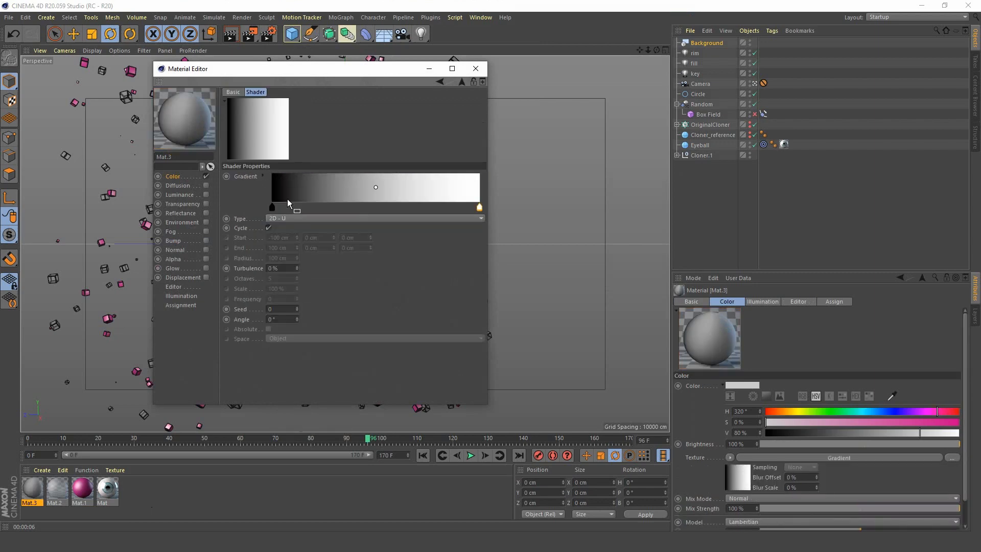
right_click(336, 185)
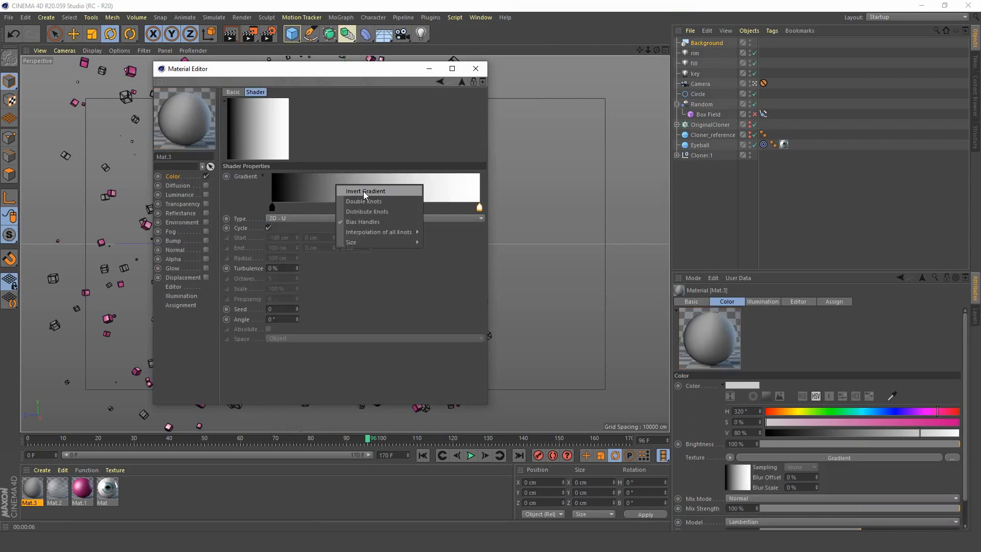
click(367, 191)
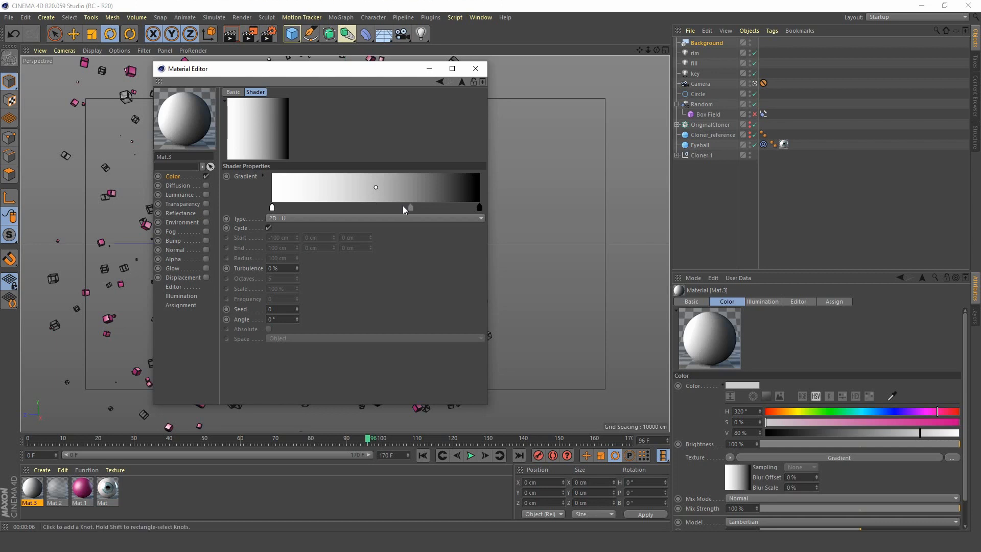
Lighten the gradient's black end knot to a V of 81% and set the gradient type to 2D - Circular.
double_click(480, 209)
drag(471, 163, 617, 134)
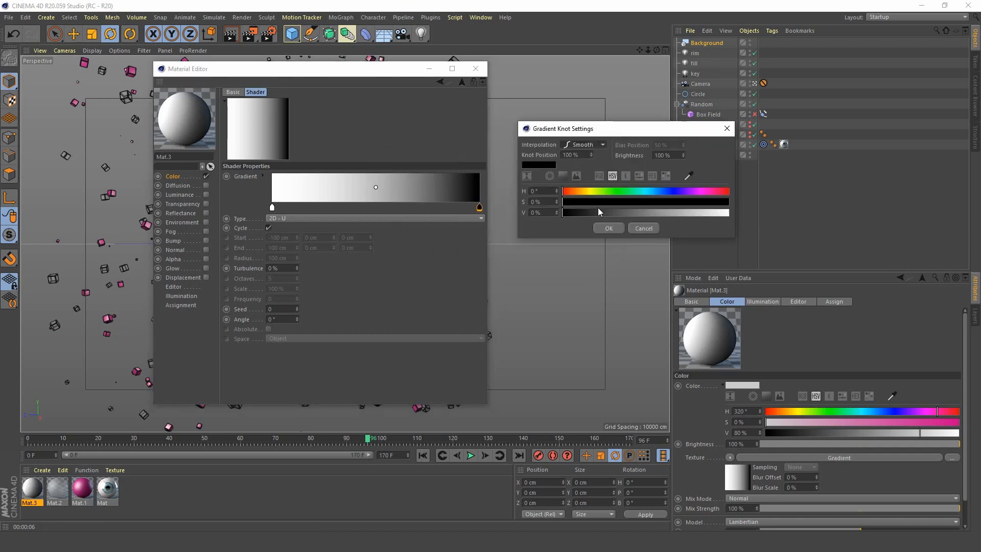
click(680, 214)
click(698, 210)
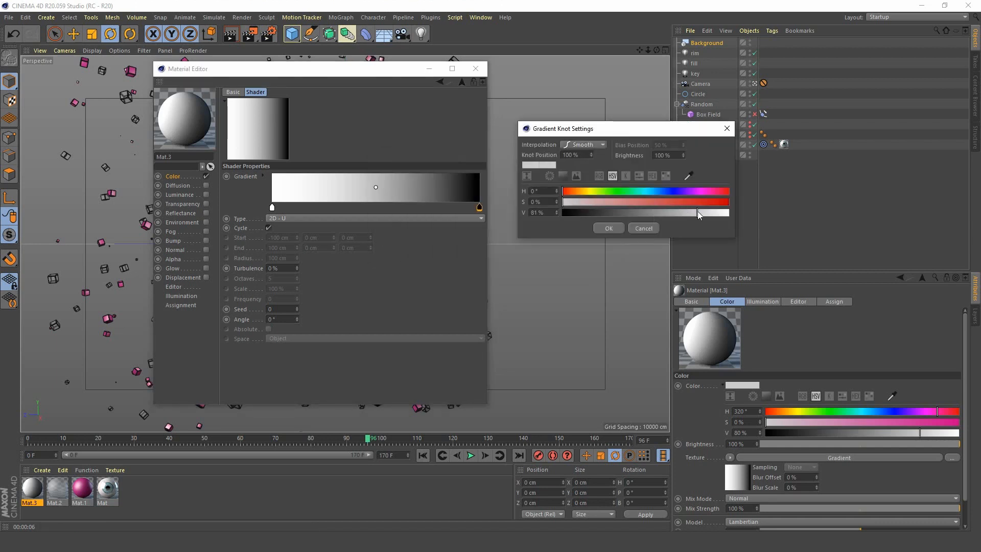
click(609, 228)
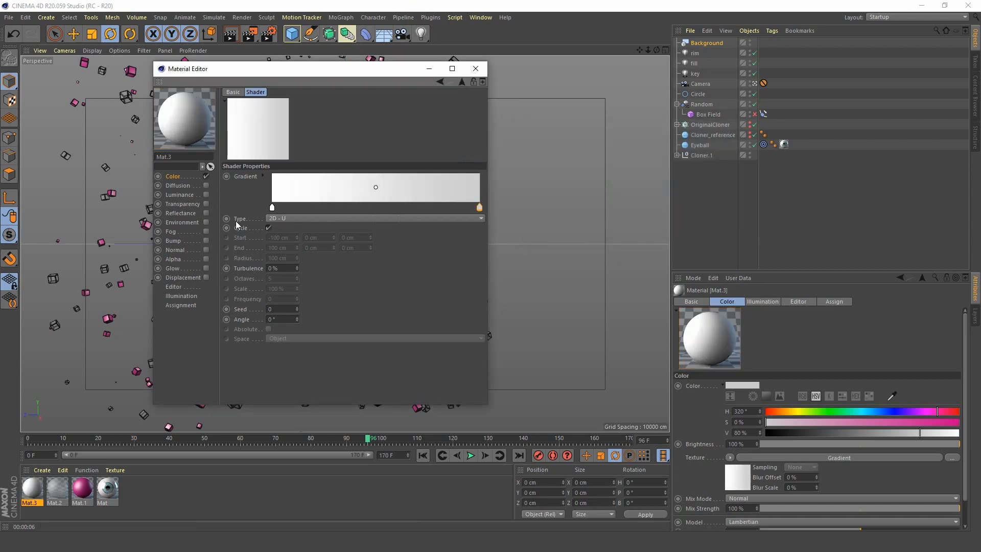
click(282, 220)
click(297, 269)
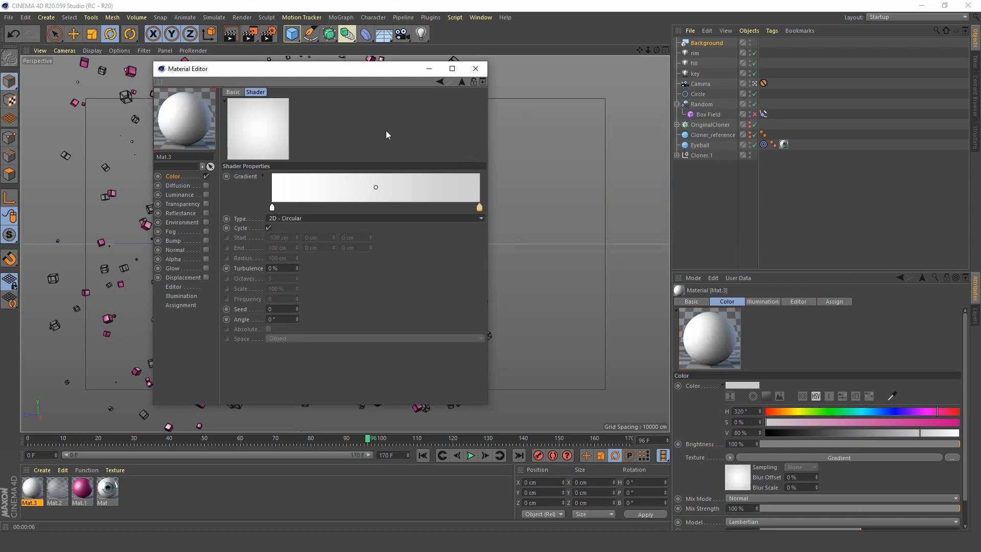
Darken the gradient's end knot to a V of 73% and apply the gradient material to the Background object.
double_click(480, 207)
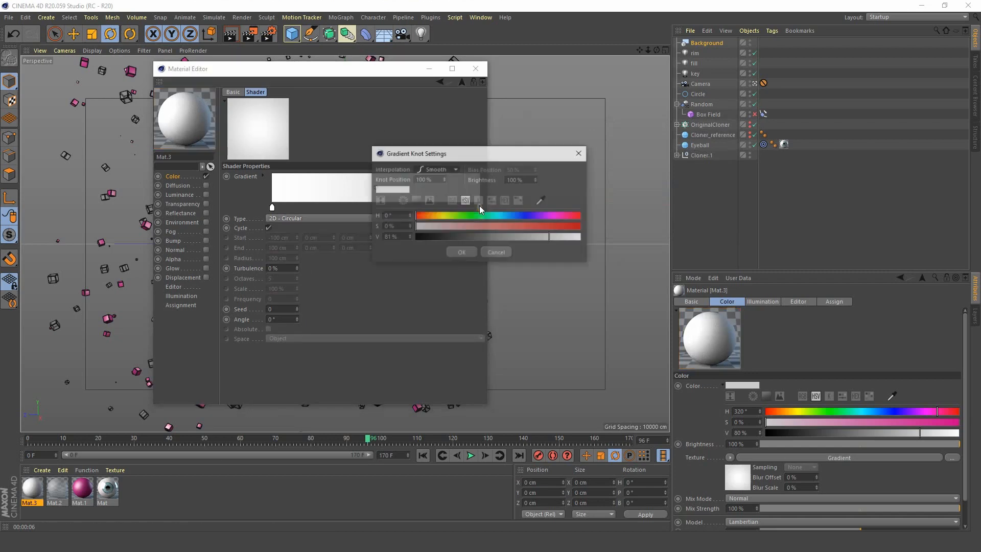
drag(537, 238, 530, 237)
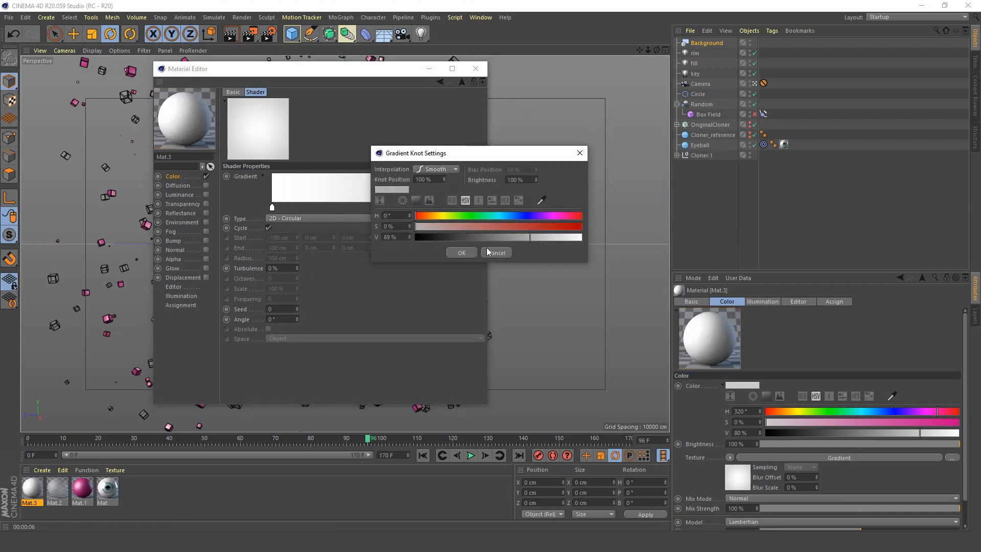
click(459, 253)
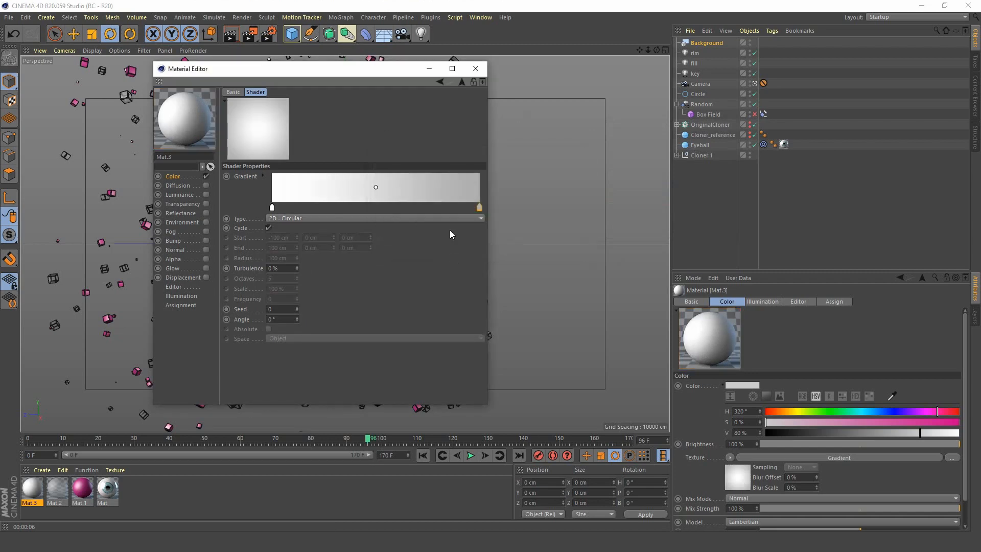
double_click(479, 207)
click(538, 243)
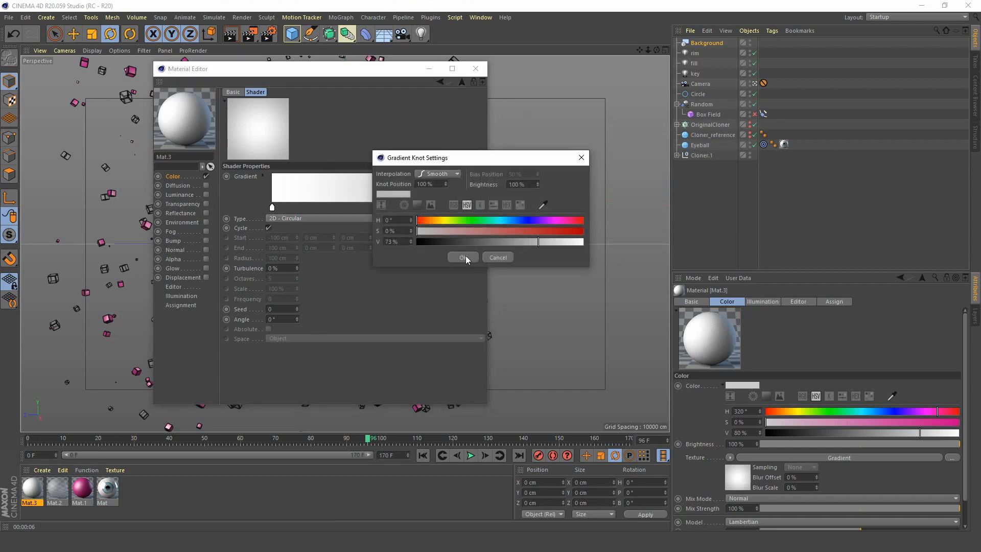
click(465, 255)
click(475, 69)
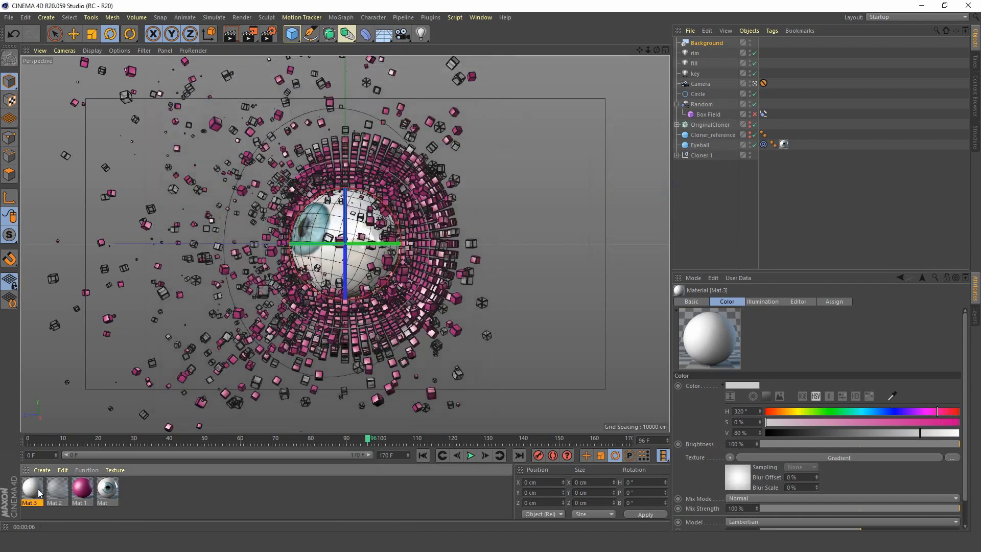
drag(39, 493, 707, 42)
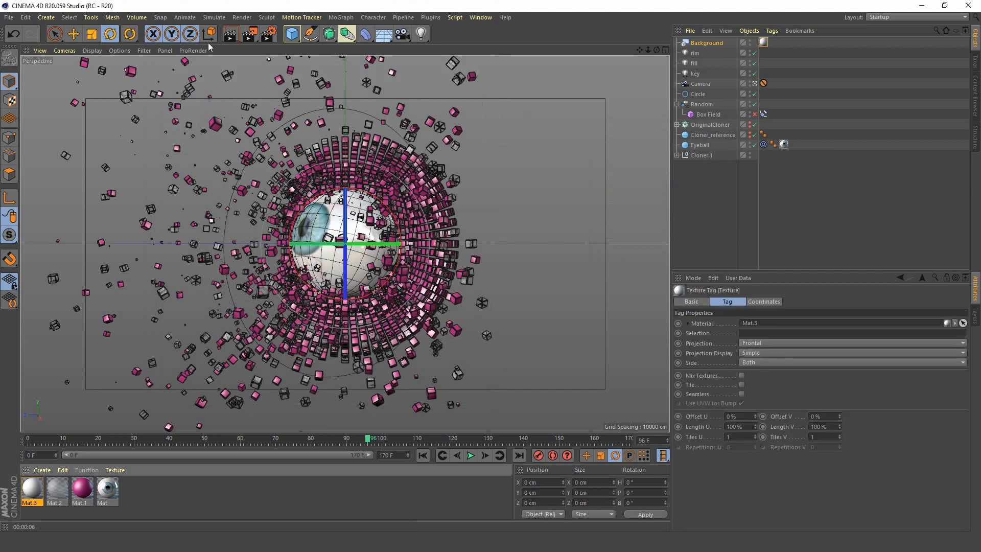
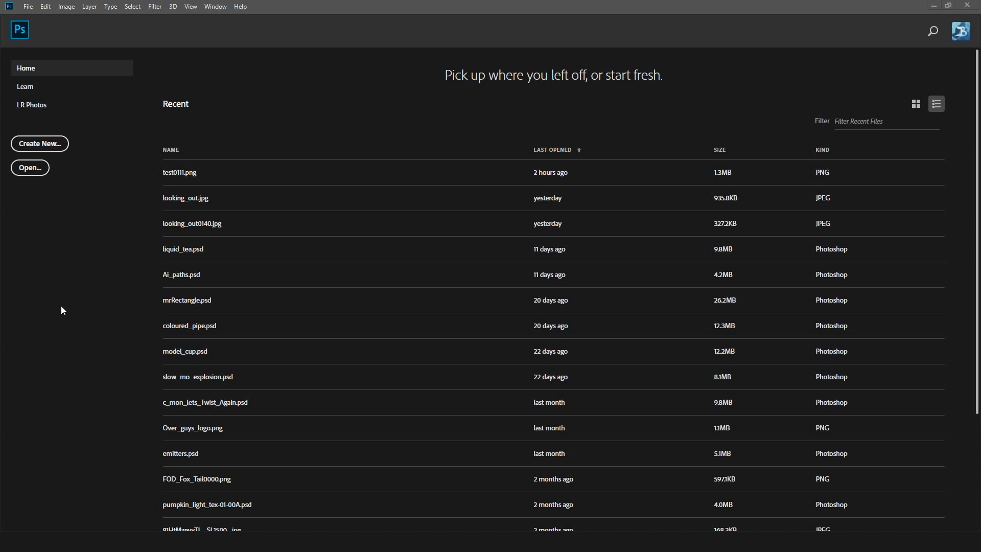
Open the rendered image eyeball_1_0096.png in Photoshop and start a Levels adjustment on it.
drag(62, 310, 128, 307)
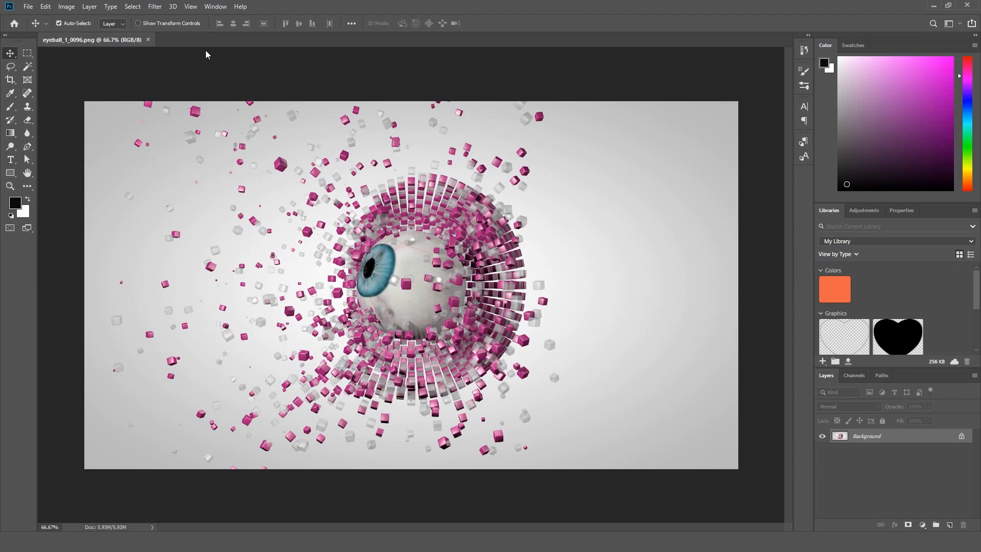
click(66, 6)
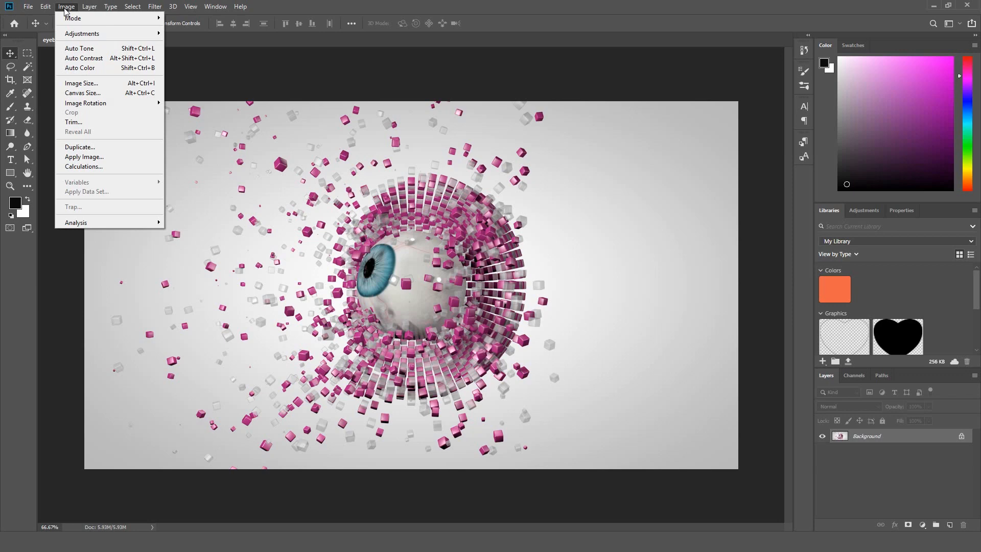
mouse_move(133, 32)
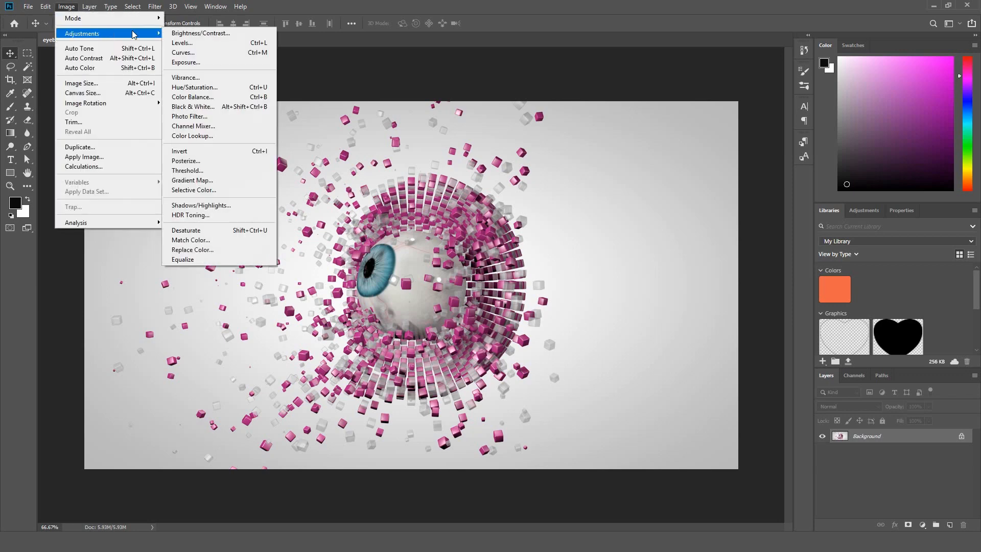
click(218, 44)
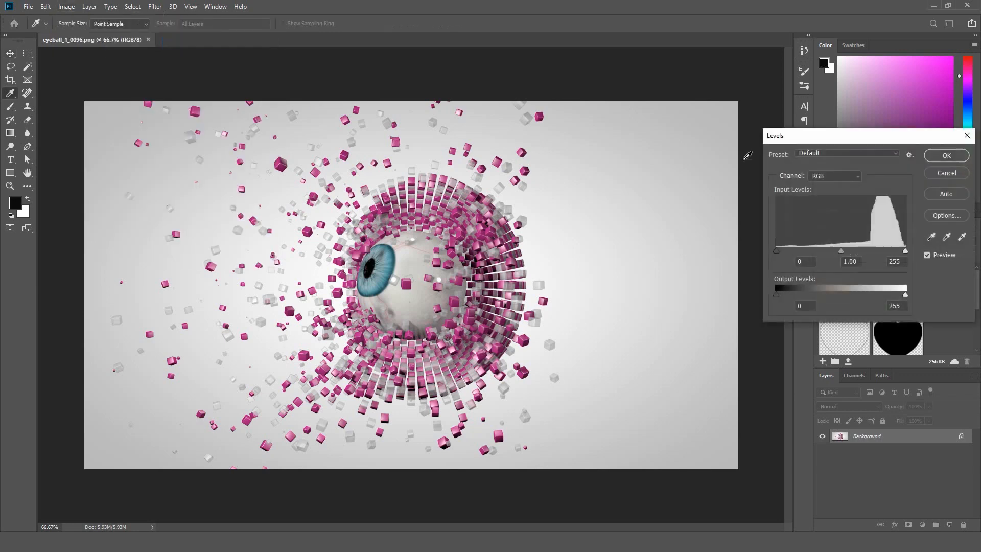
drag(848, 139, 692, 84)
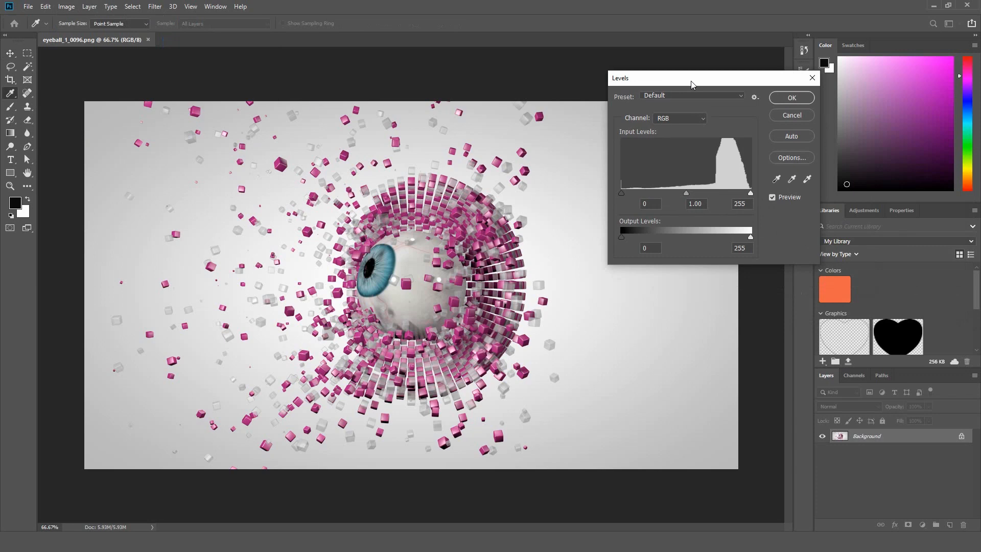
Try the Levels presets Increase Contrast 1, Increase Contrast 3, Midtones Darker and Lighten Shadows on the image.
click(740, 96)
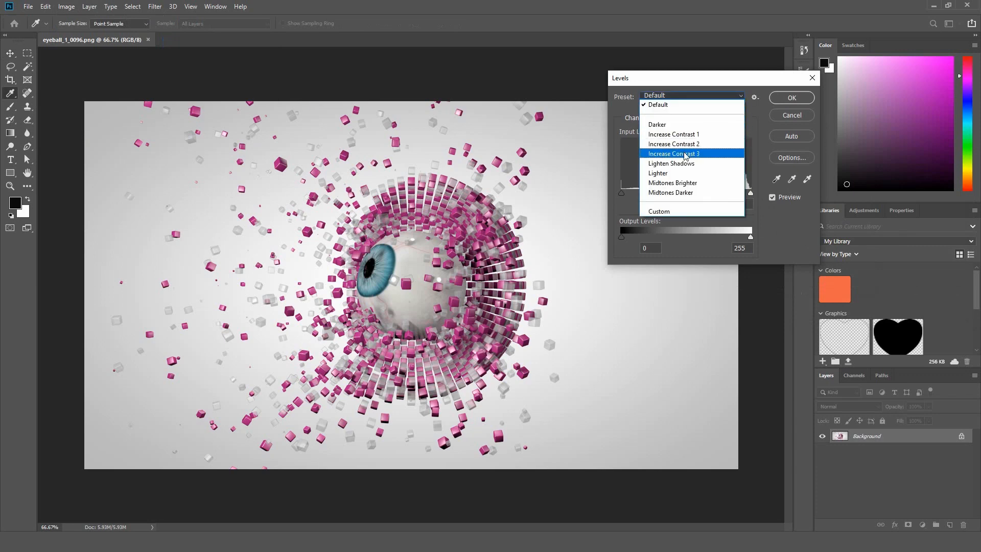
click(688, 134)
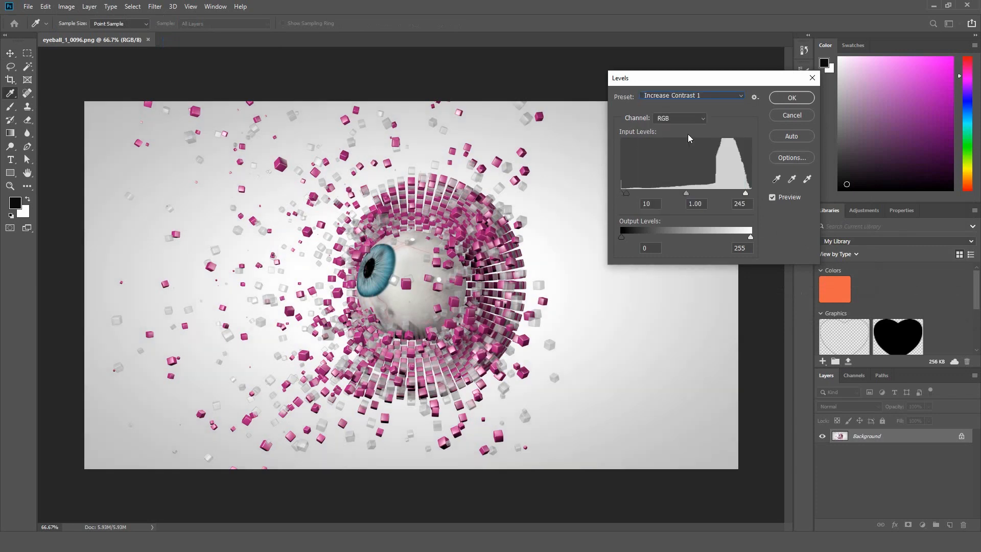
click(740, 97)
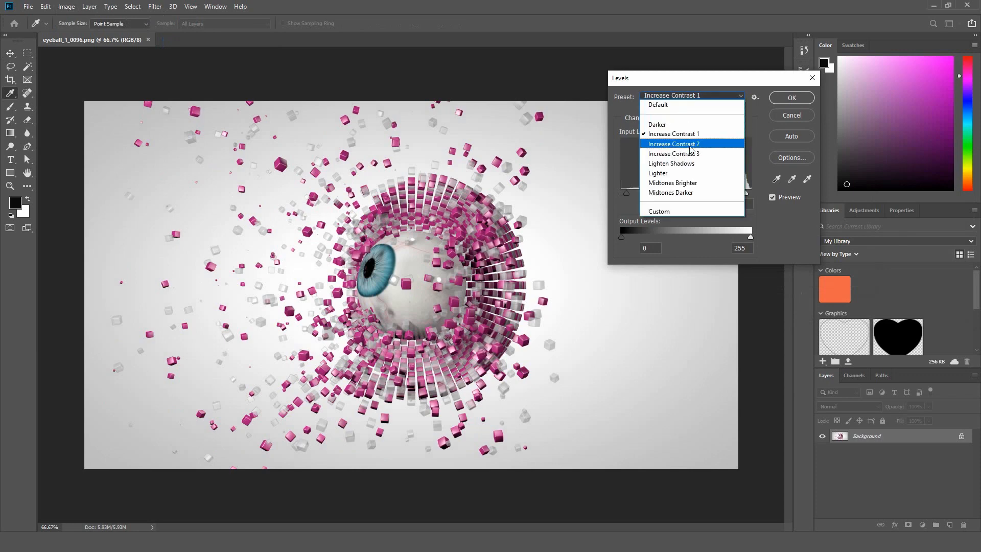
click(689, 153)
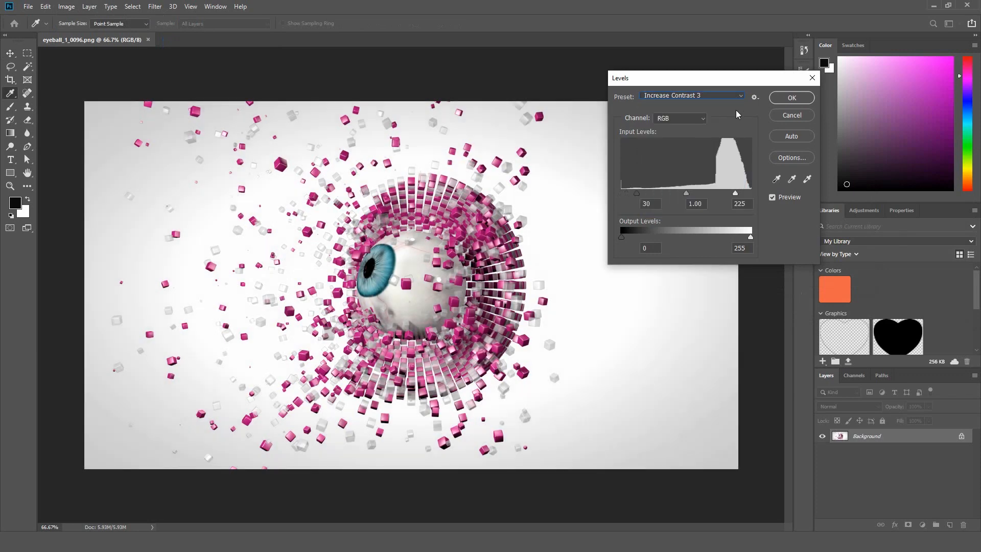
click(742, 98)
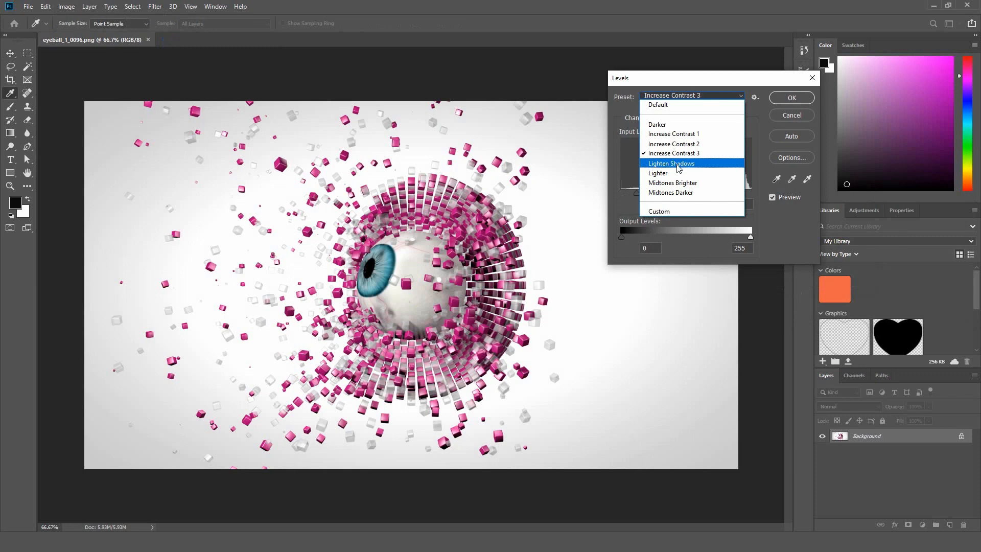
click(686, 192)
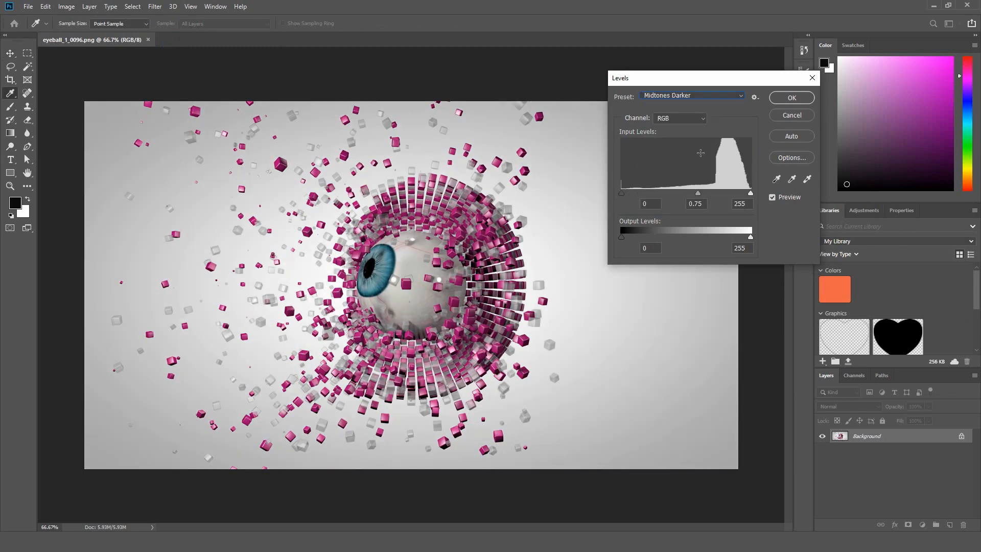
click(742, 97)
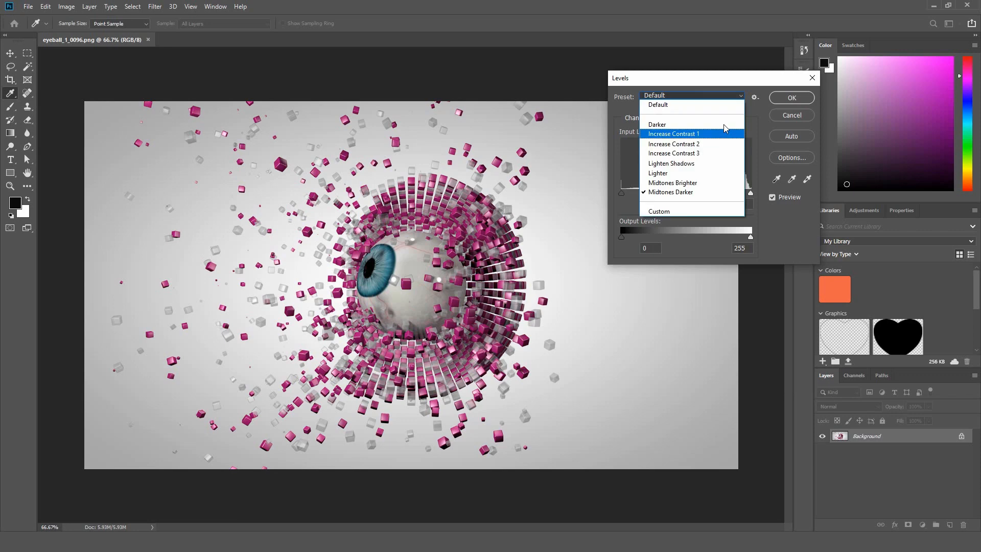
click(693, 162)
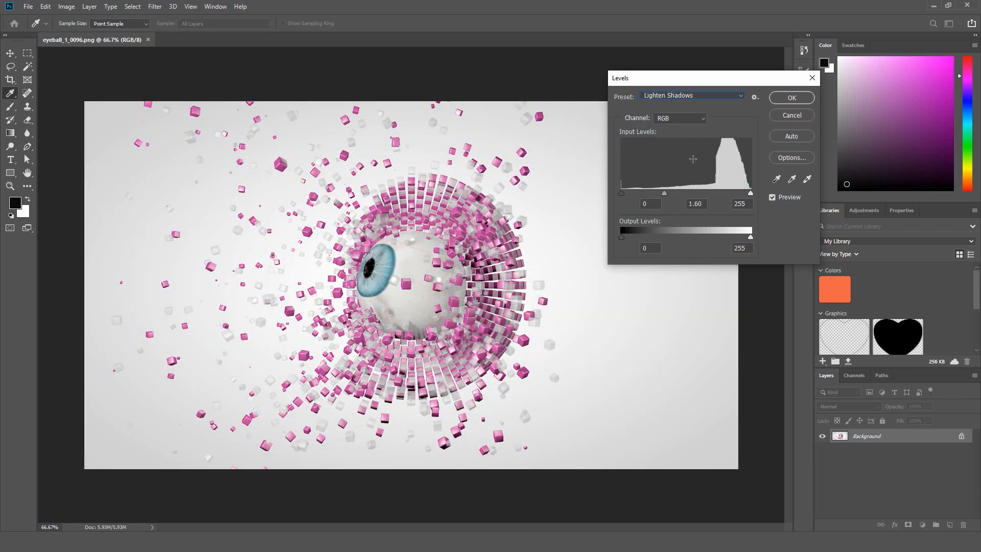
Compare the Levels presets Increase Contrast 1 and Increase Contrast 2, and apply Increase Contrast 2 to the image.
click(728, 99)
click(700, 131)
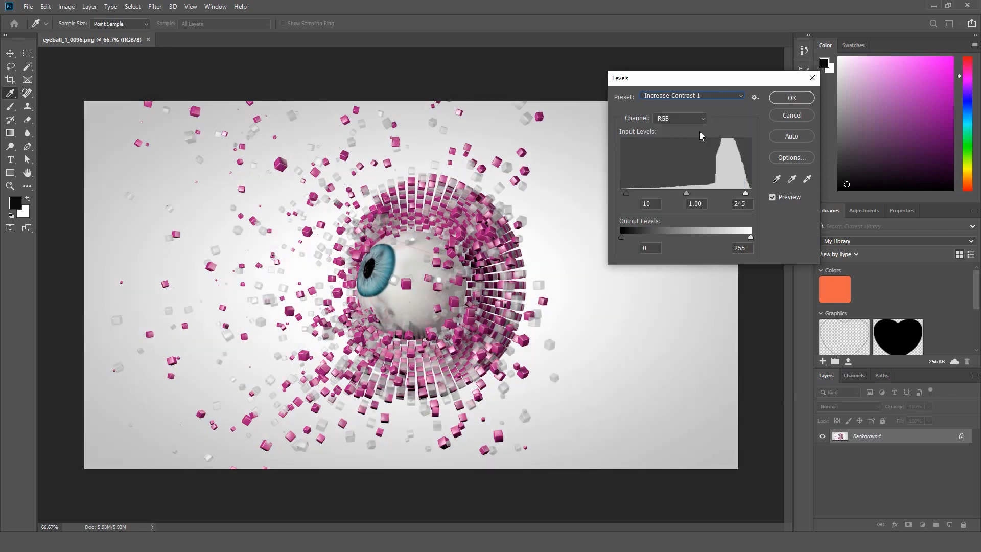
click(721, 97)
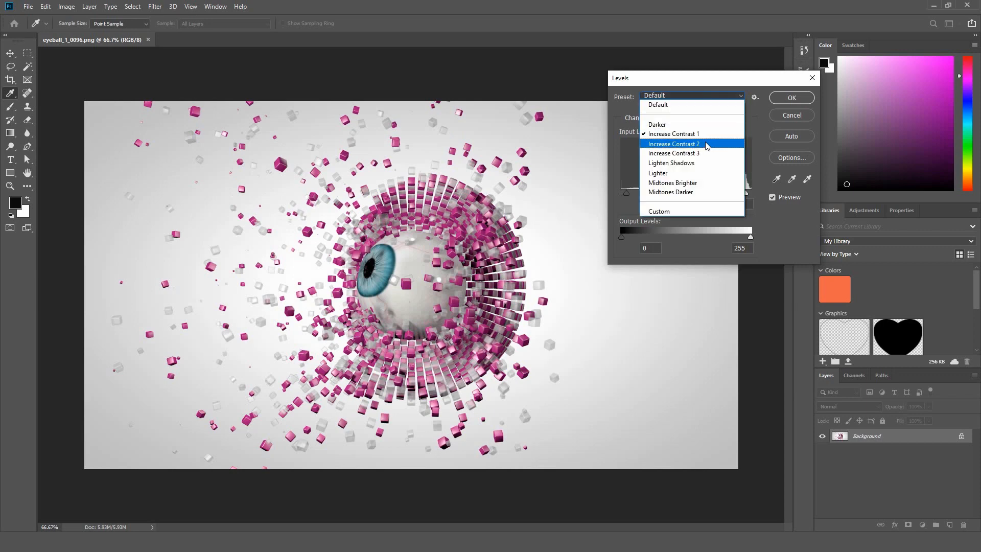
click(705, 141)
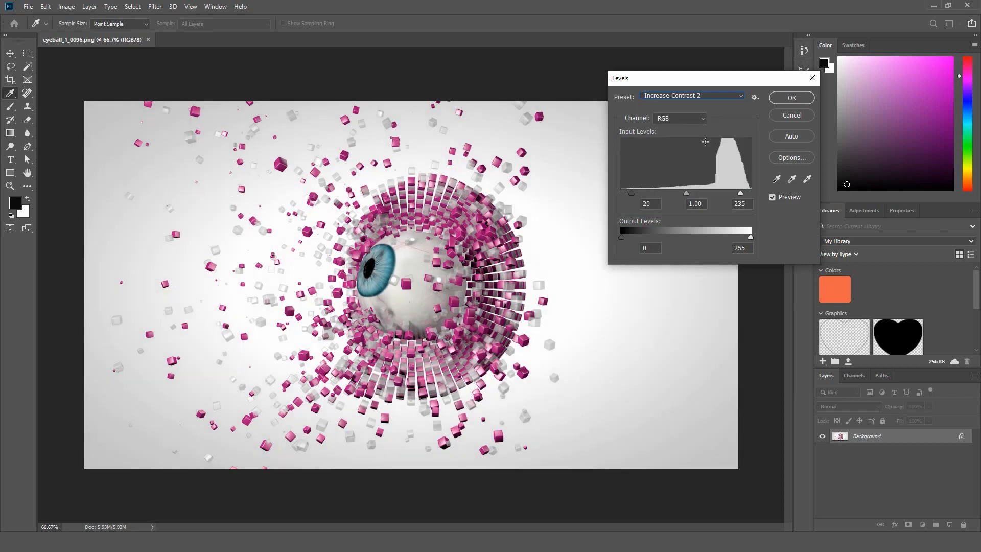
click(792, 98)
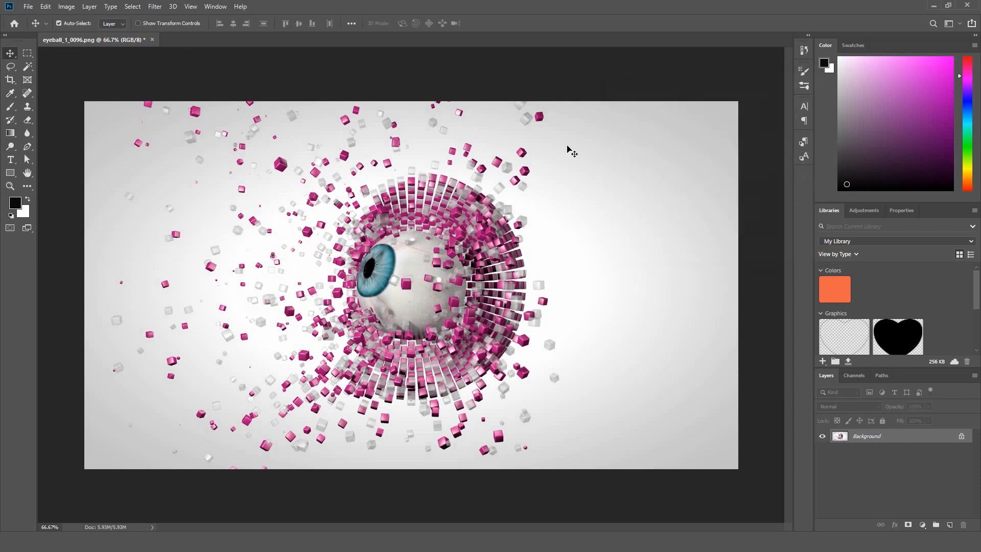
Try the Auto Tone, Auto Contrast and Auto Color corrections on the image.
click(70, 8)
click(80, 48)
click(68, 8)
click(82, 59)
click(67, 8)
click(87, 70)
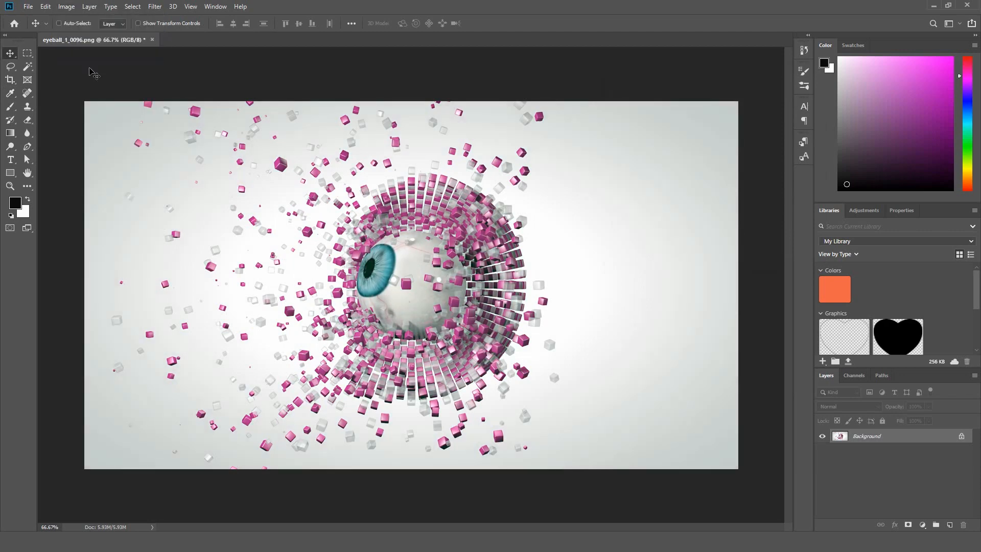
Apply a Curves adjustment to the image with the Medium Contrast (RGB) preset.
click(67, 7)
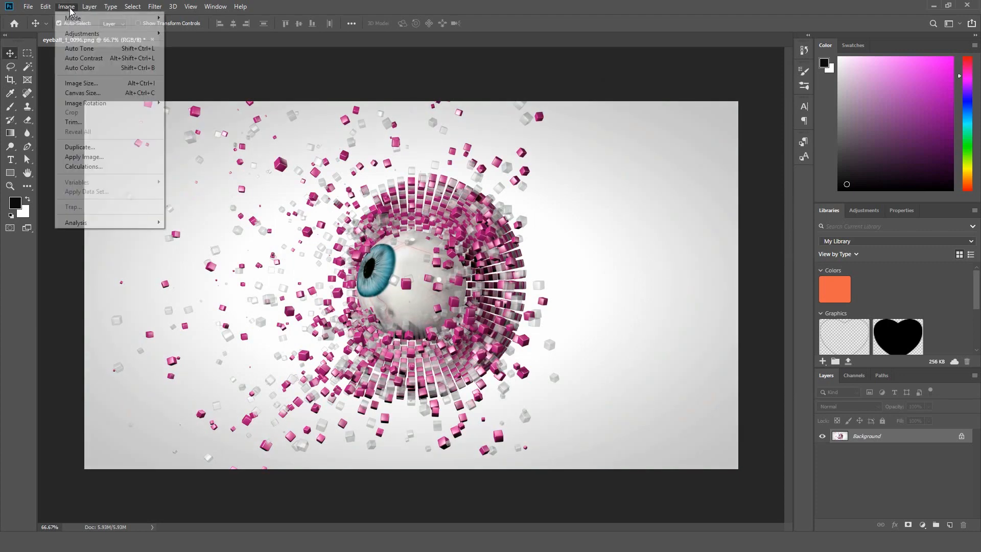
mouse_move(94, 41)
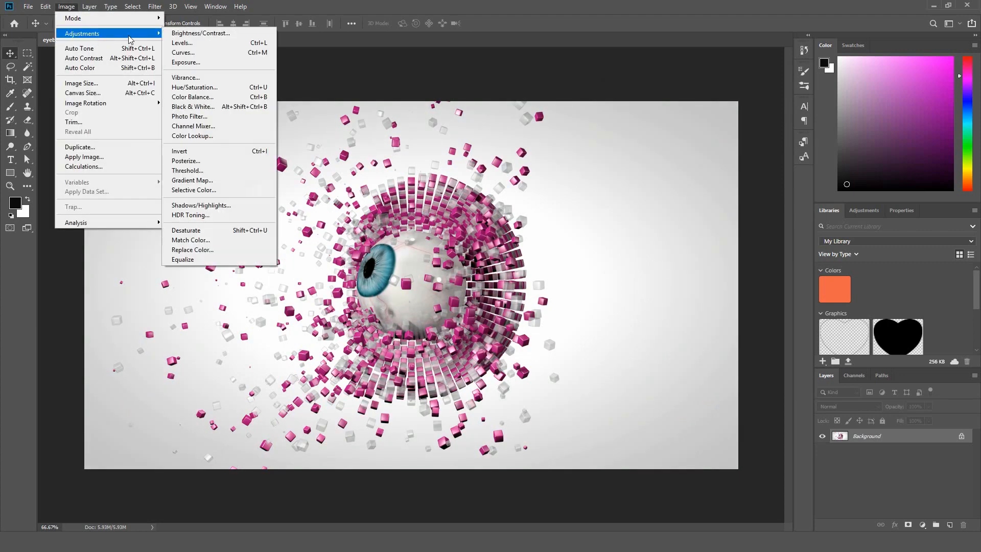
click(197, 52)
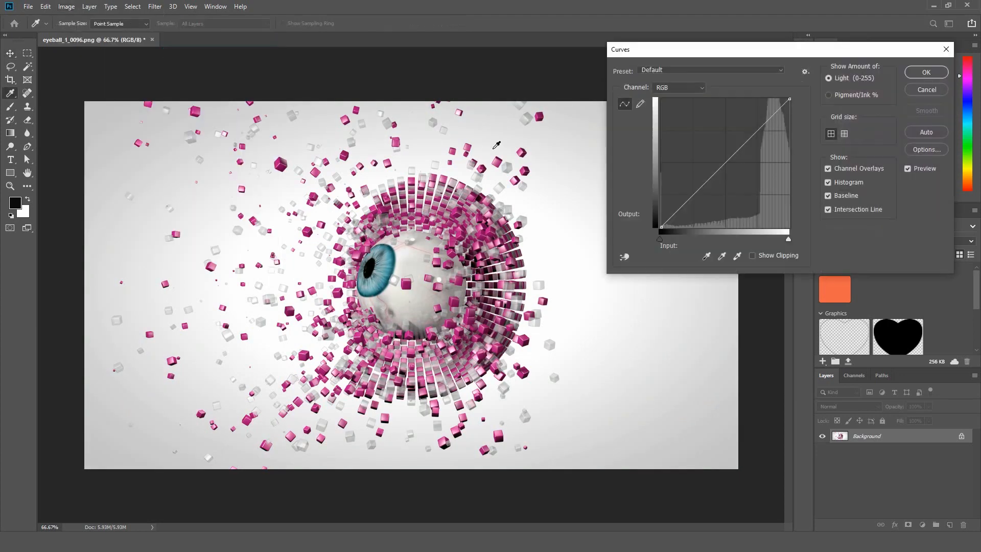
click(758, 69)
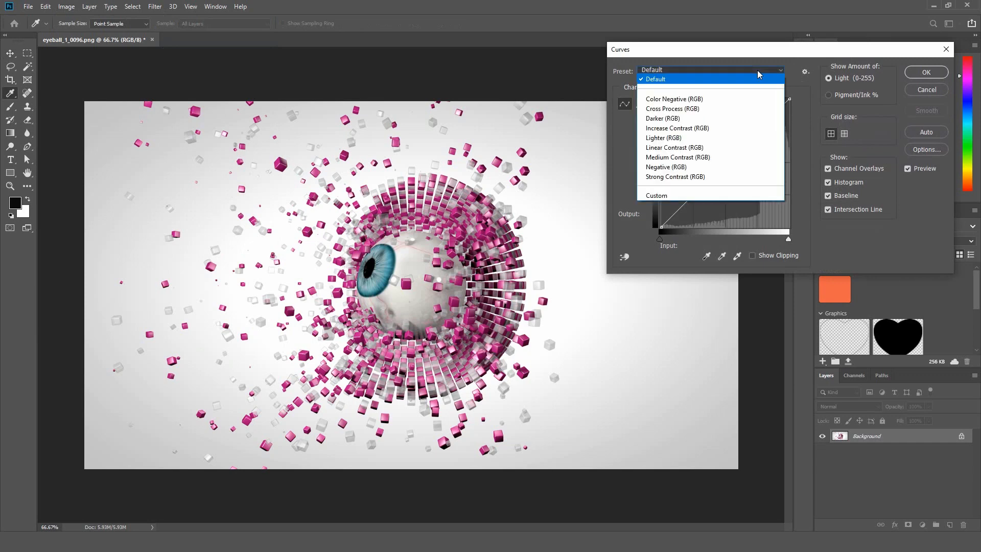
click(698, 157)
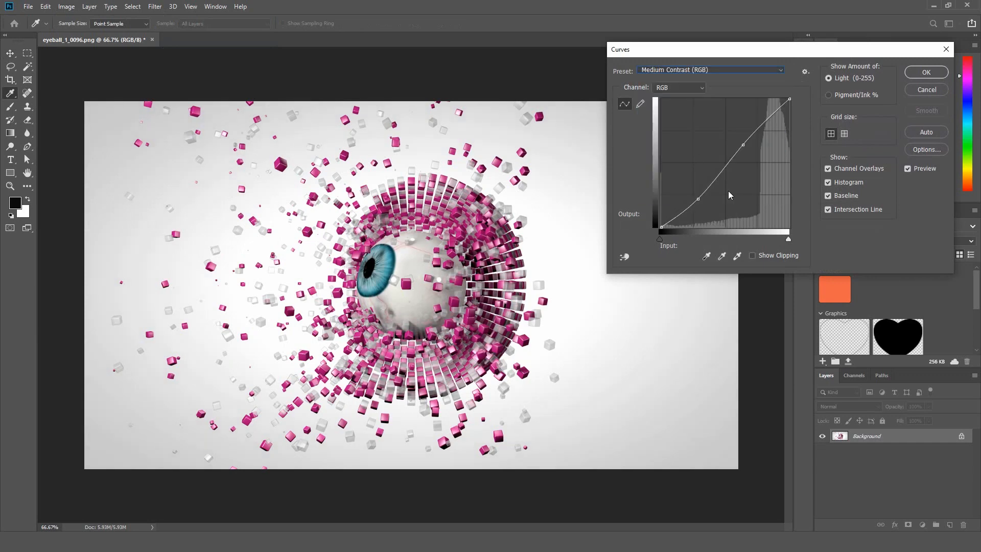
click(927, 72)
Start a Vibrance adjustment, set Vibrance to +50 and Saturation to +72, and compare the image with and without the preview.
click(72, 8)
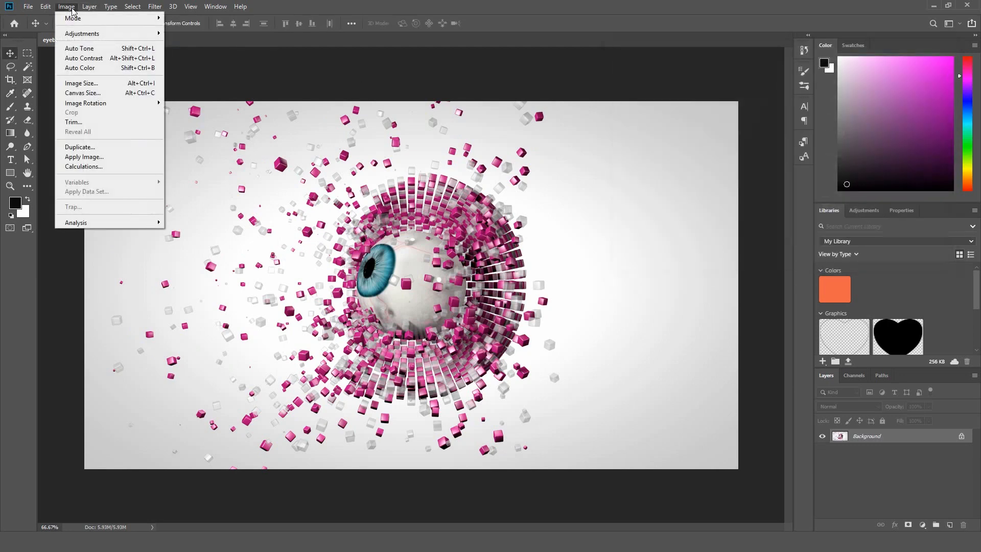
mouse_move(82, 34)
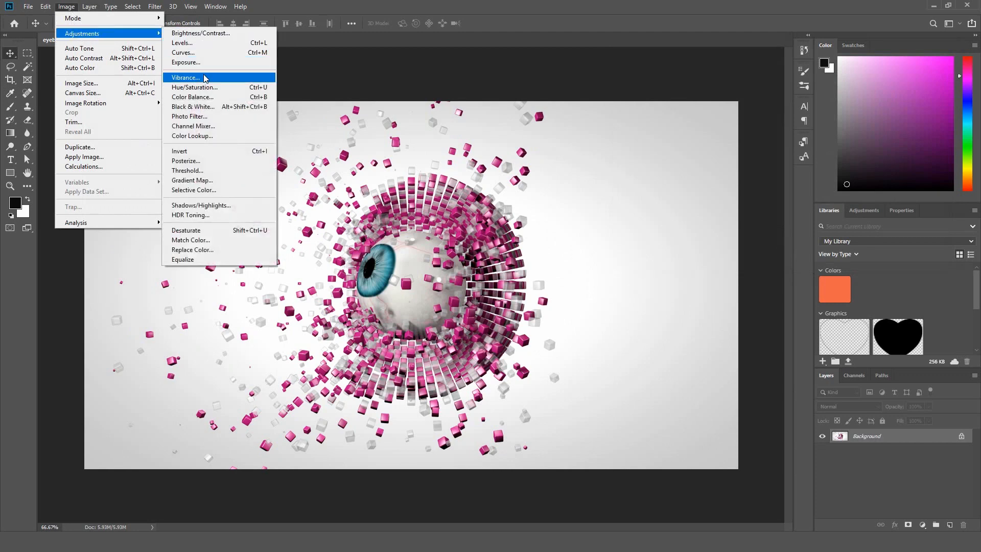
click(204, 78)
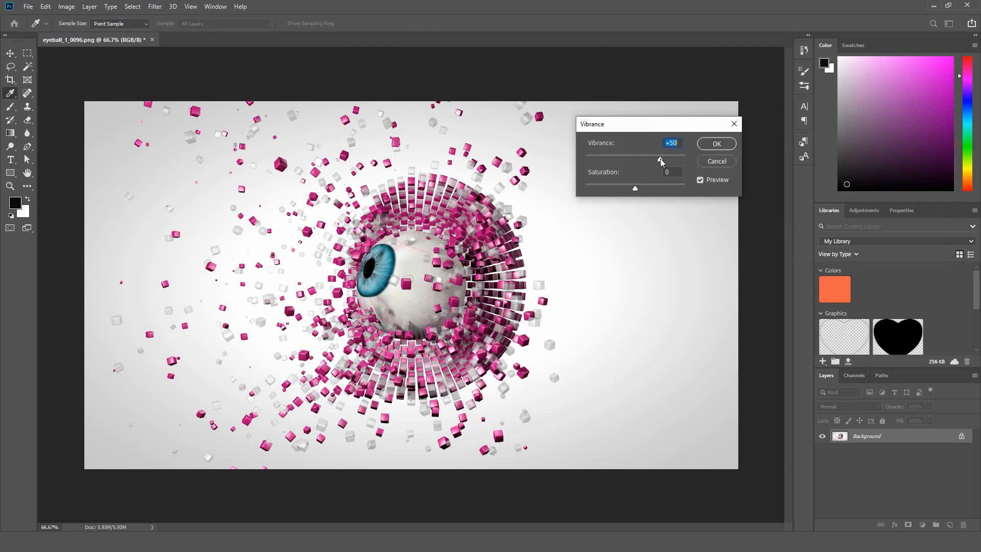
click(700, 181)
click(700, 181)
drag(636, 187, 671, 189)
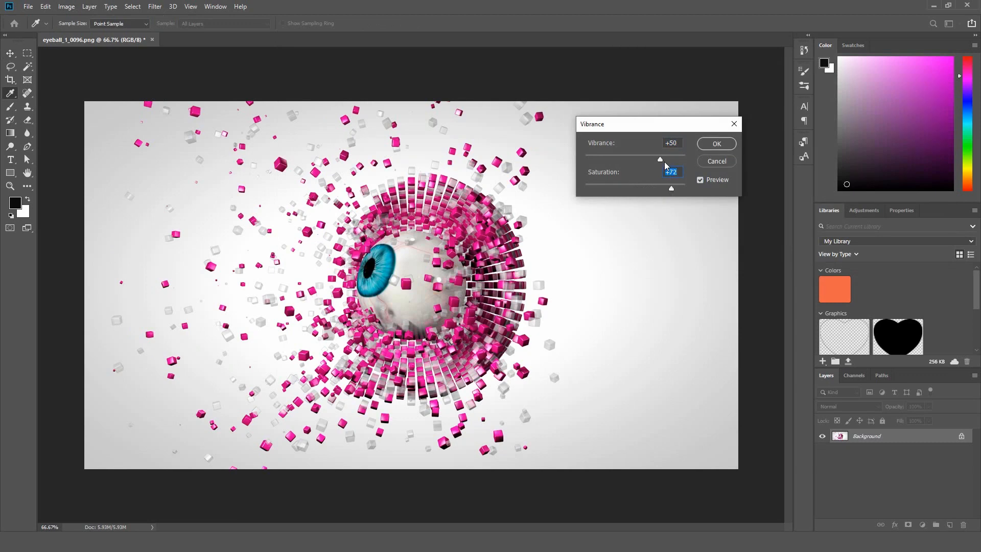
Reduce the Vibrance and Saturation amounts, compare with the unadjusted image, and apply the Vibrance adjustment.
mouse_move(656, 162)
mouse_down()
mouse_move(604, 168)
mouse_move(642, 154)
mouse_up()
drag(672, 189, 661, 189)
click(701, 180)
click(701, 180)
drag(668, 189, 662, 189)
click(724, 146)
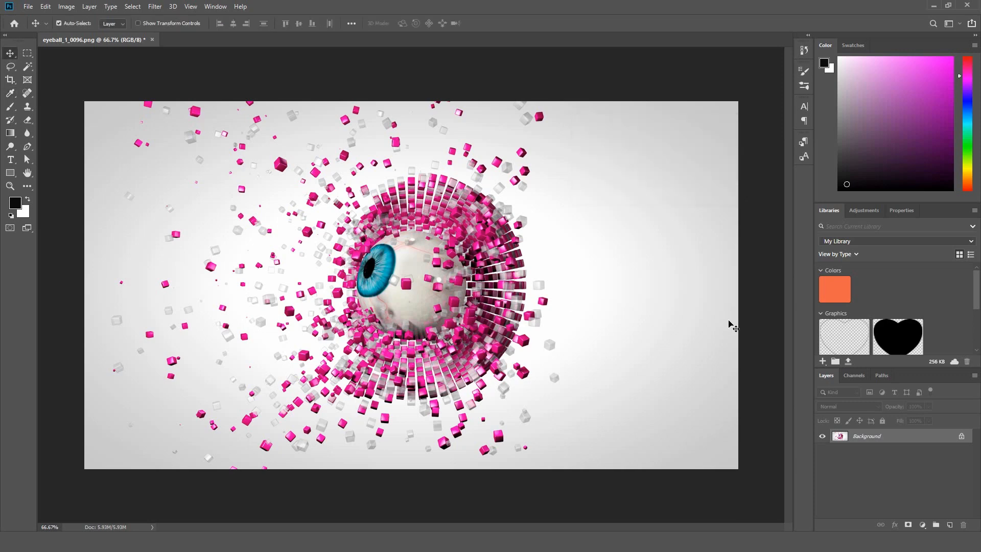